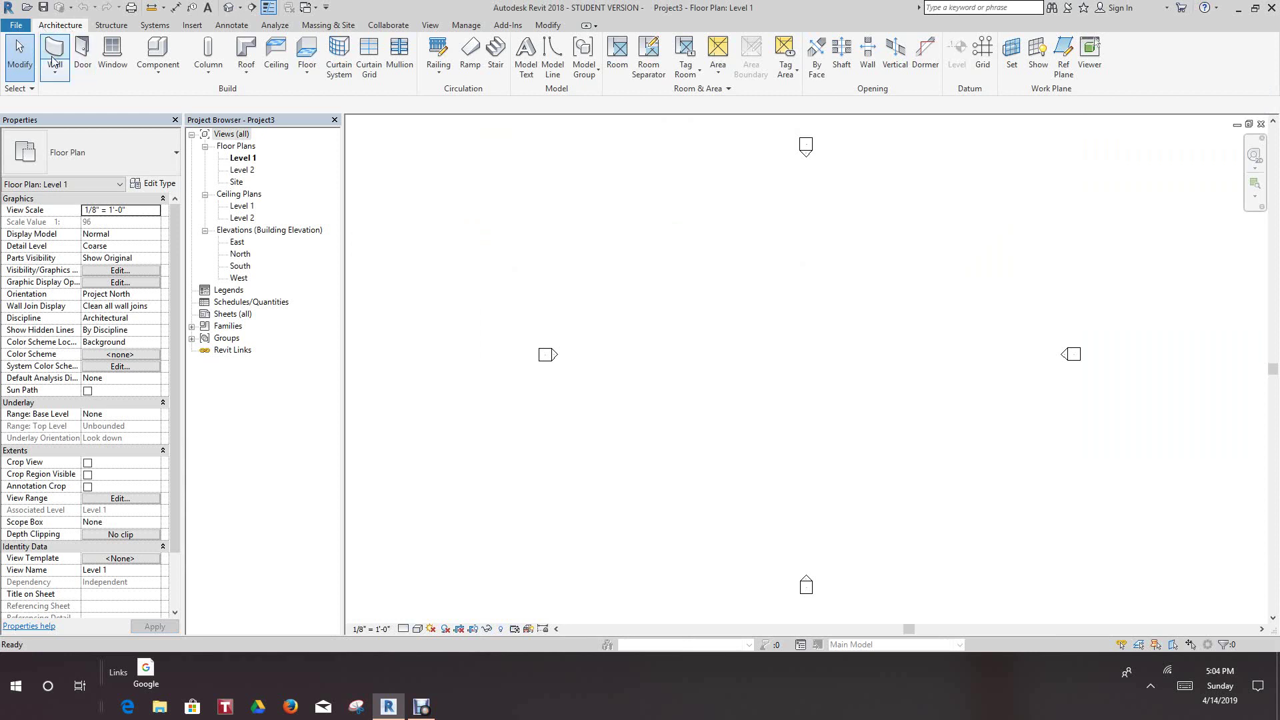
Draw a rectangle of Generic - 8" walls about 29' wide and 30' high between the elevation markers on Level 1
{"action": "scroll", "coordinate": [664, 326], "scroll_direction": "down", "scroll_amount": 2}
{"action": "middle_click_drag", "start_coordinate": [650, 338], "coordinate": [583, 333]}
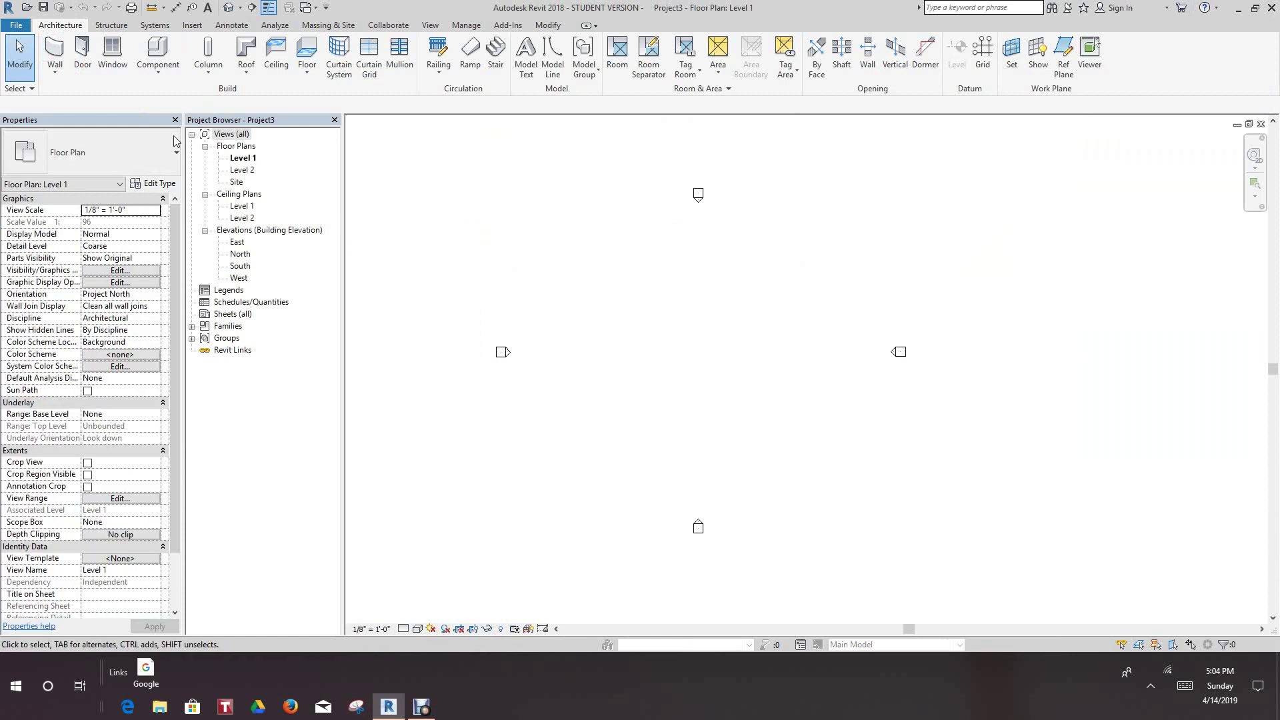
{"action": "left_click", "coordinate": [56, 54]}
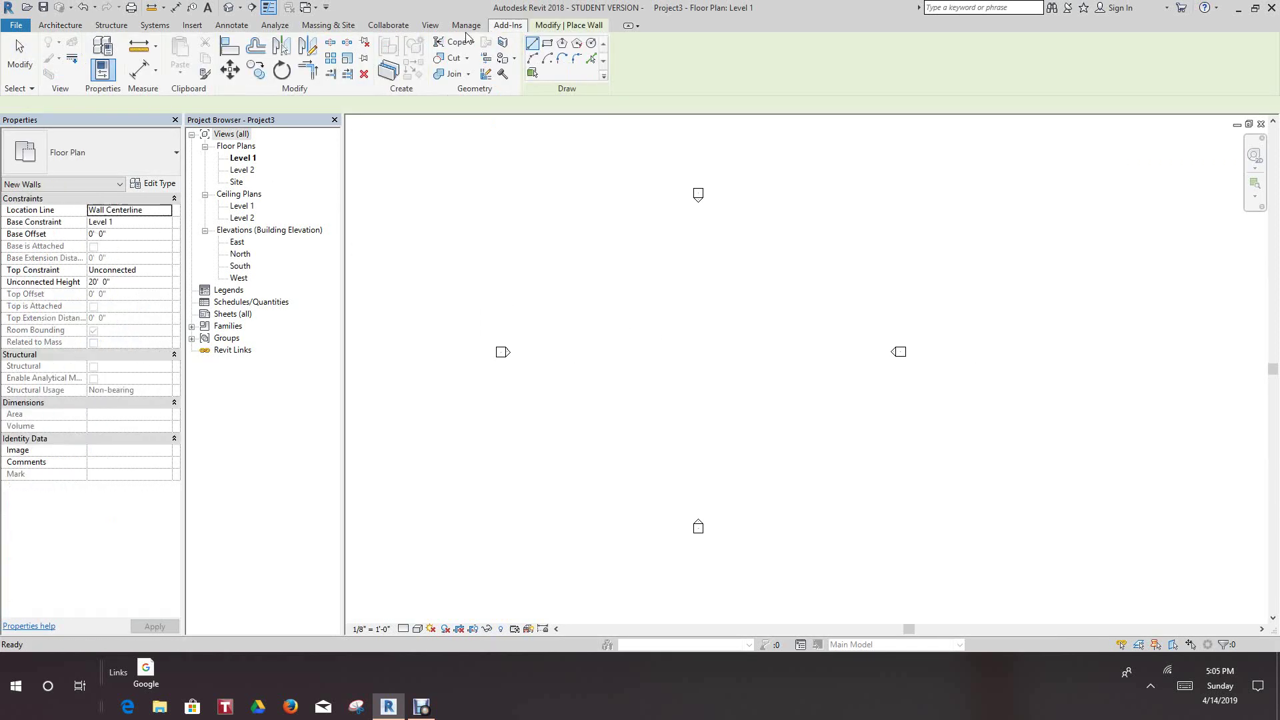
{"action": "left_click", "coordinate": [548, 44]}
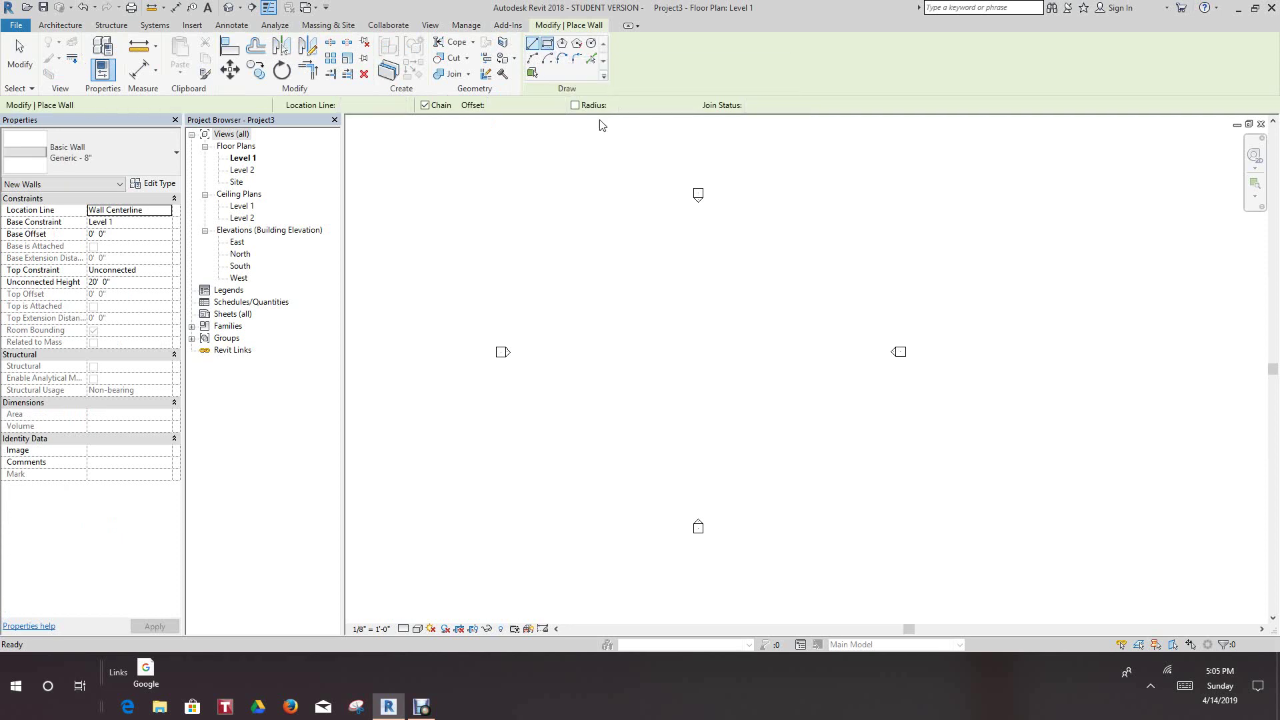
{"action": "left_click", "coordinate": [640, 320]}
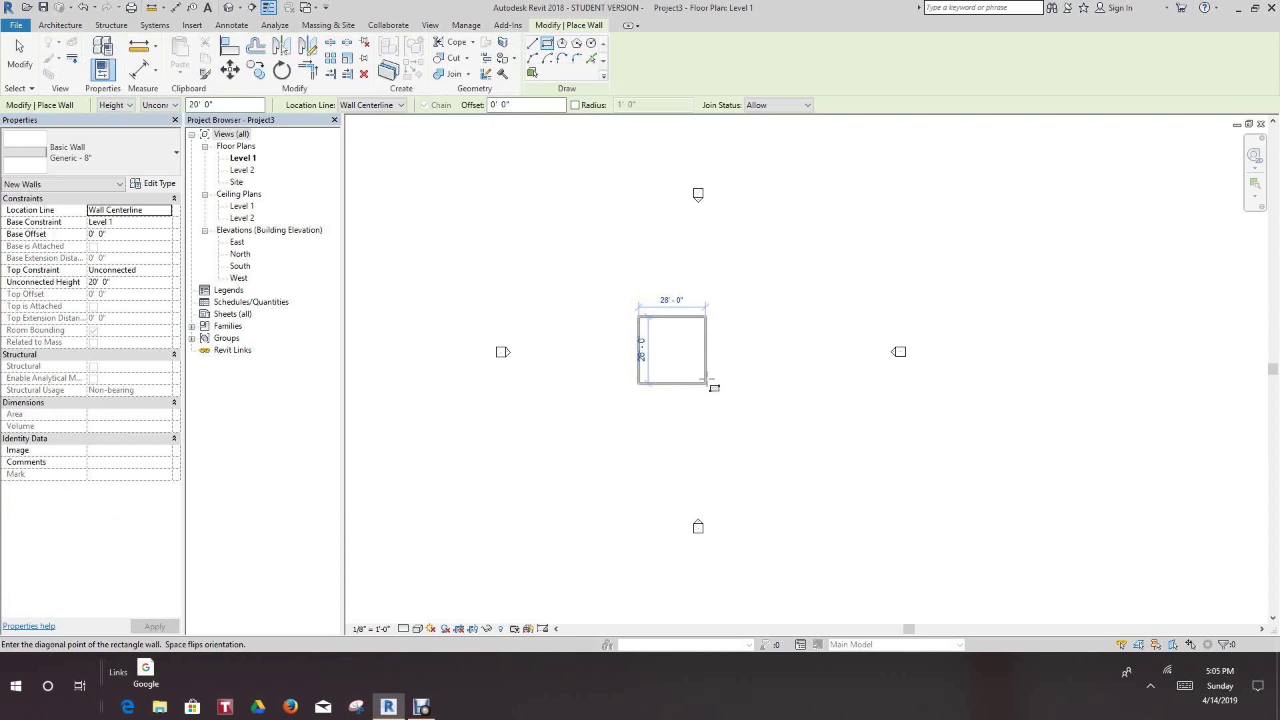
{"action": "scroll", "coordinate": [711, 373], "scroll_direction": "up", "scroll_amount": 3}
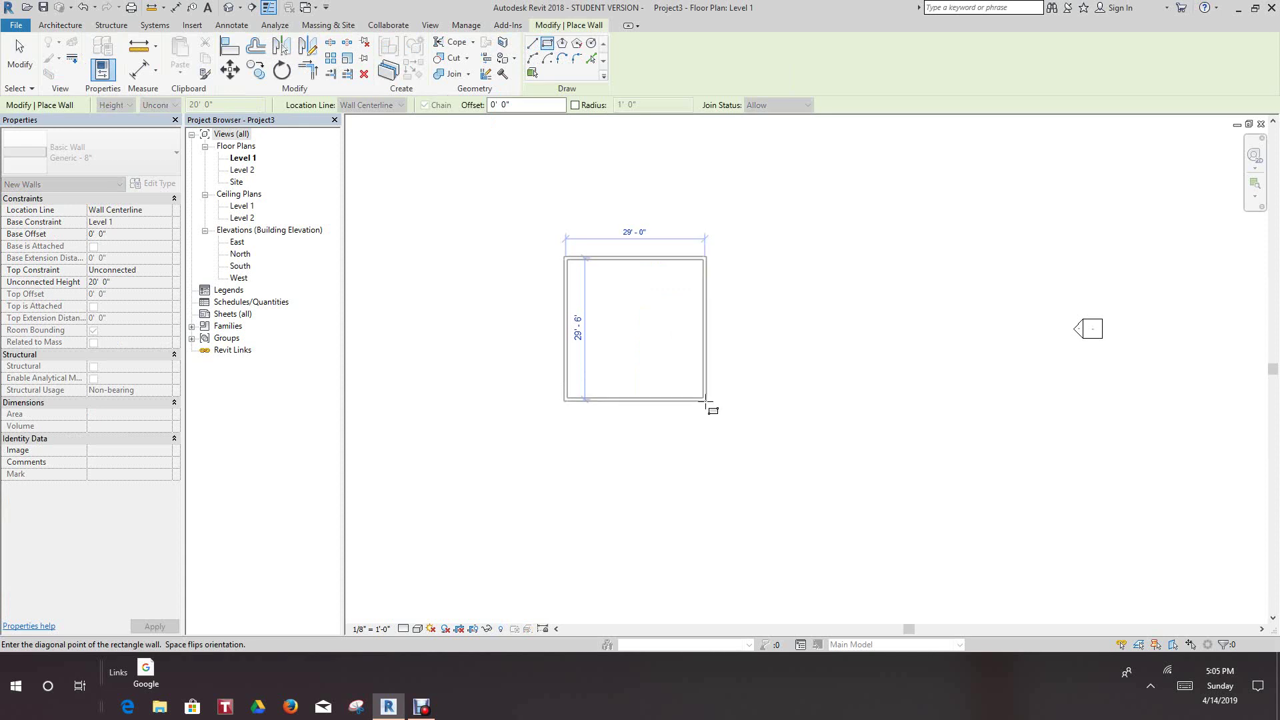
{"action": "left_click", "coordinate": [707, 403]}
{"action": "right_click", "coordinate": [833, 305]}
{"action": "left_click", "coordinate": [867, 313]}
{"action": "right_click", "coordinate": [799, 309]}
{"action": "left_click", "coordinate": [833, 317]}
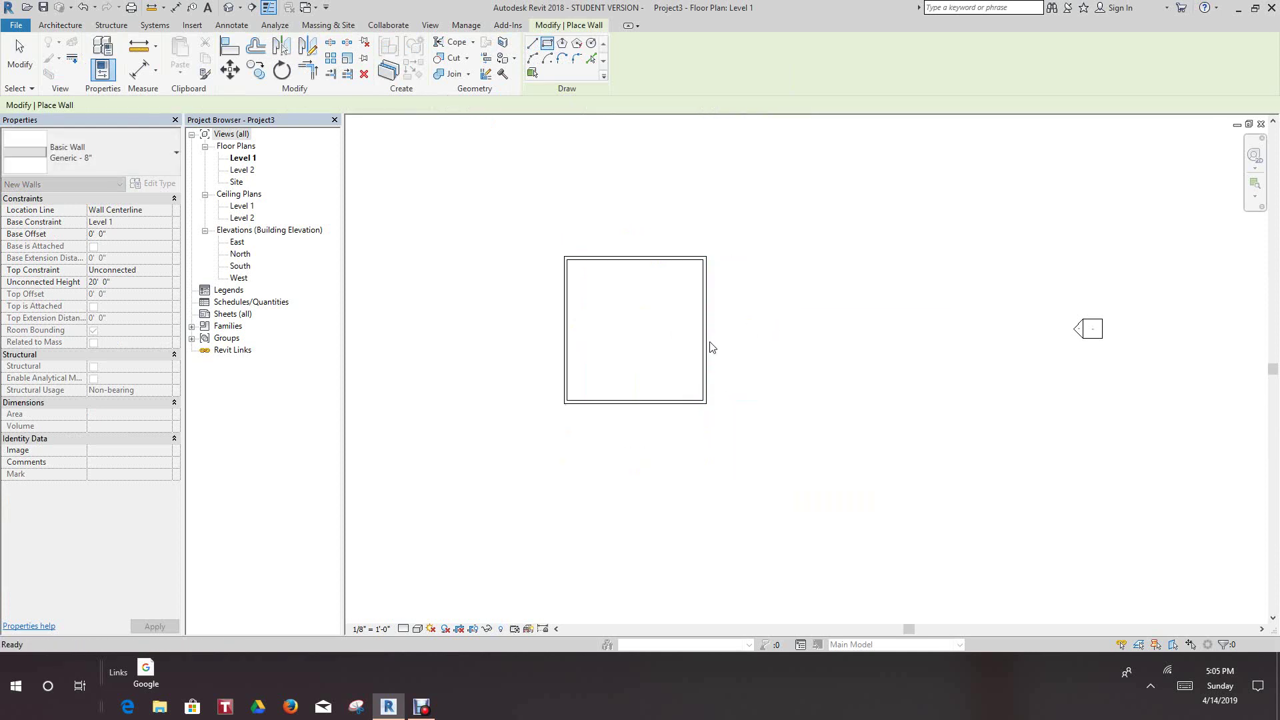
Set the centerline distance between the rectangle's west and east walls to 30' by moving the east wall
{"action": "left_click", "coordinate": [706, 341]}
{"action": "left_click", "coordinate": [638, 456]}
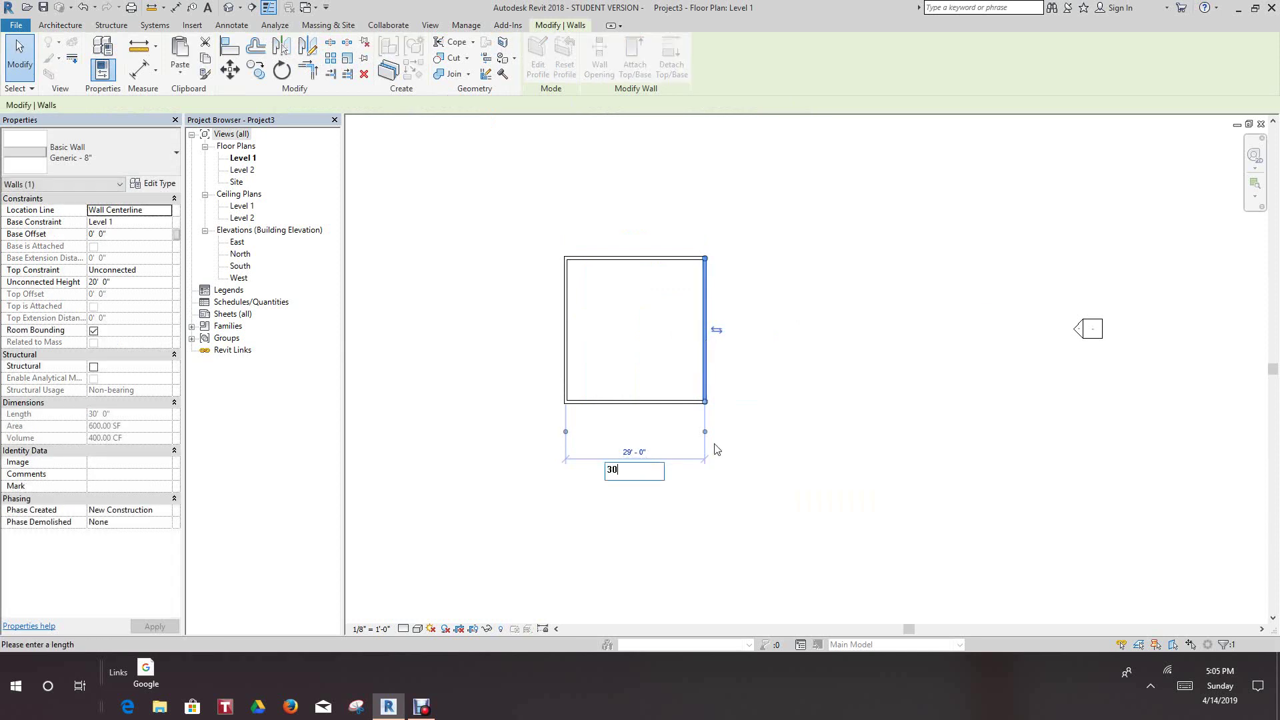
{"action": "type", "text": "30"}
{"action": "key", "text": "Return"}
{"action": "key", "text": "Escape"}
{"action": "key", "text": "Escape"}
Tag all untagged walls in the current view with the Wall Tag : 1/2" family, horizontal and without leaders
{"action": "key", "text": "z"}
{"action": "key", "text": "f"}
{"action": "scroll", "coordinate": [795, 271], "scroll_direction": "up", "scroll_amount": 2}
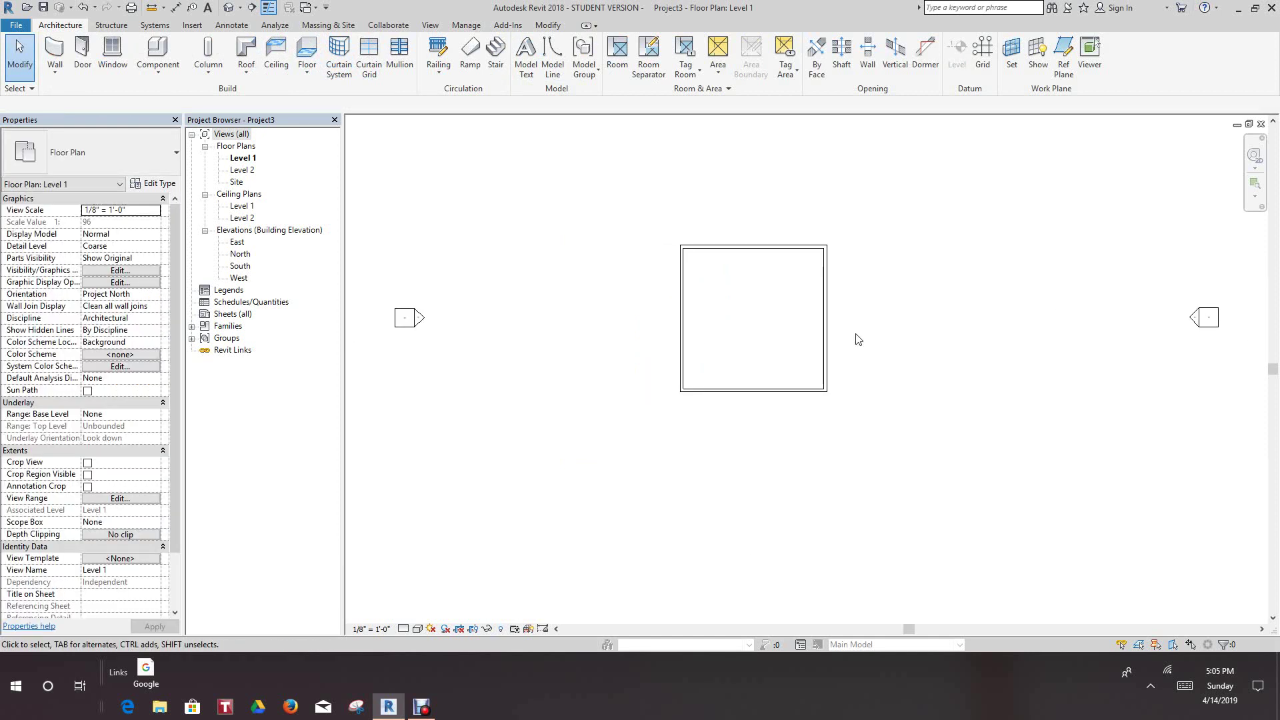
{"action": "scroll", "coordinate": [931, 311], "scroll_direction": "down", "scroll_amount": 1}
{"action": "scroll", "coordinate": [881, 286], "scroll_direction": "up", "scroll_amount": 2}
{"action": "scroll", "coordinate": [886, 337], "scroll_direction": "down", "scroll_amount": 2}
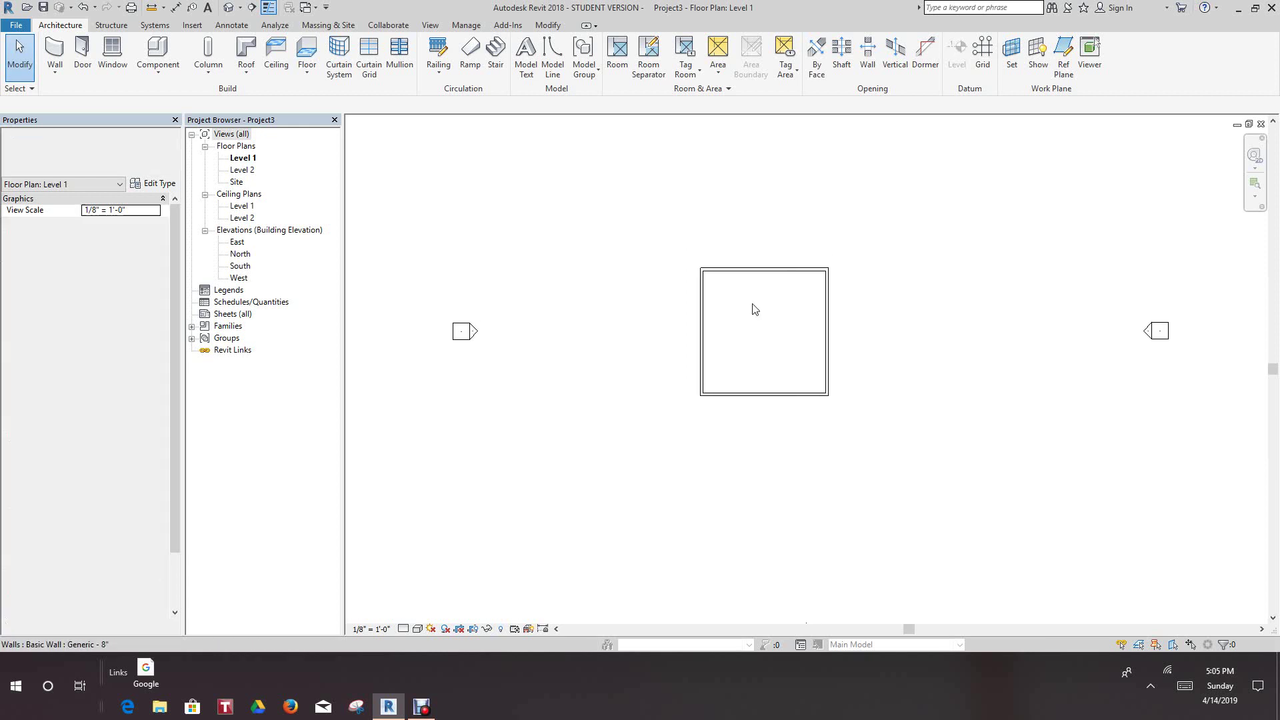
{"action": "scroll", "coordinate": [824, 318], "scroll_direction": "down", "scroll_amount": 1}
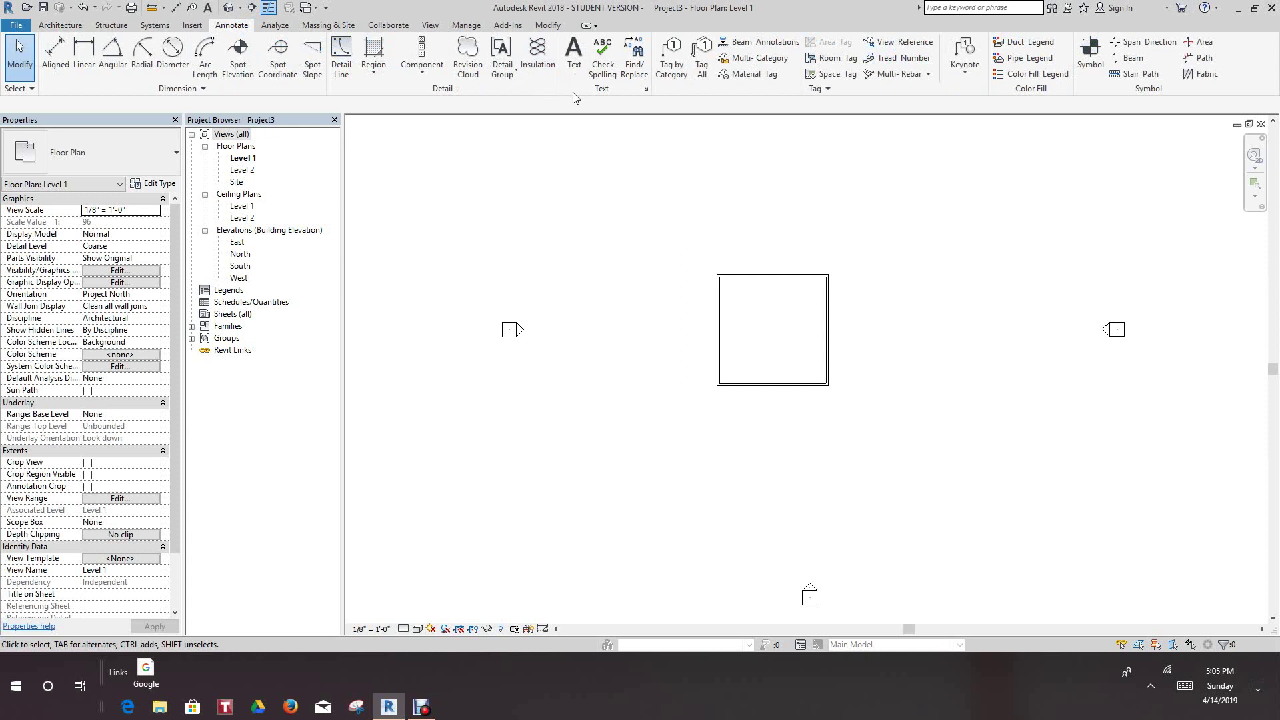
{"action": "left_click", "coordinate": [706, 72]}
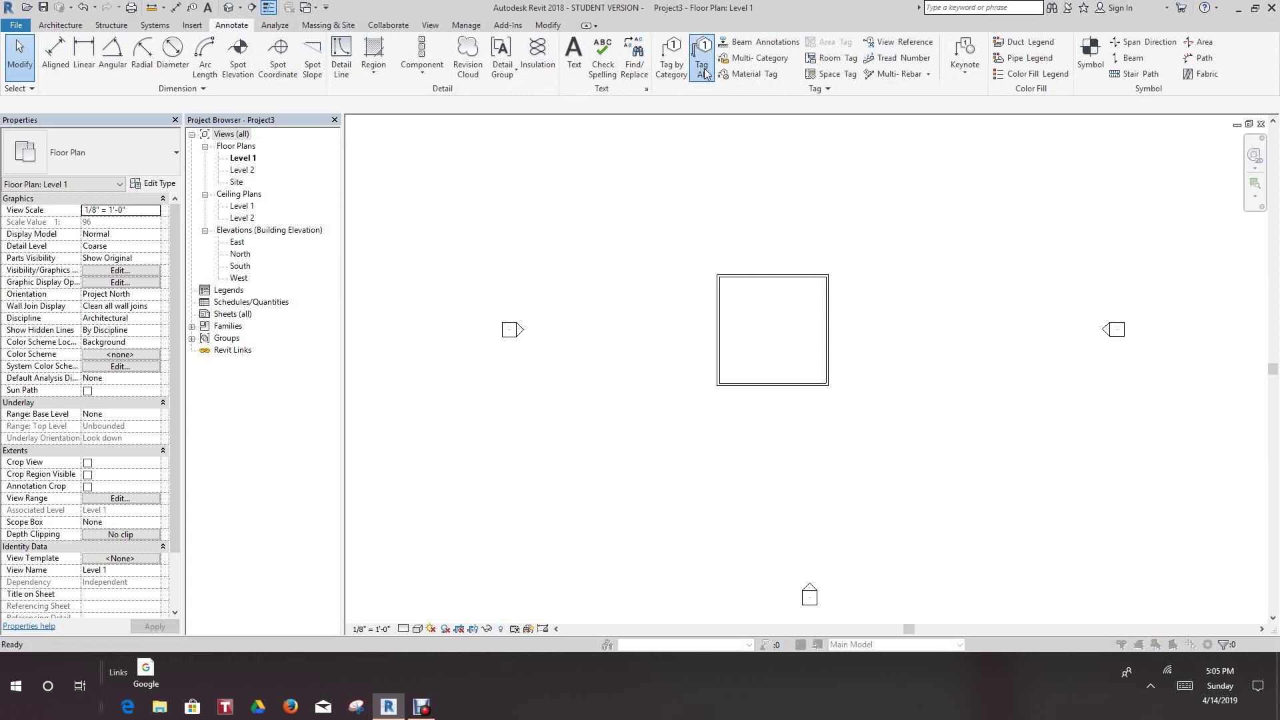
{"action": "scroll", "coordinate": [880, 357], "scroll_direction": "down", "scroll_amount": 1}
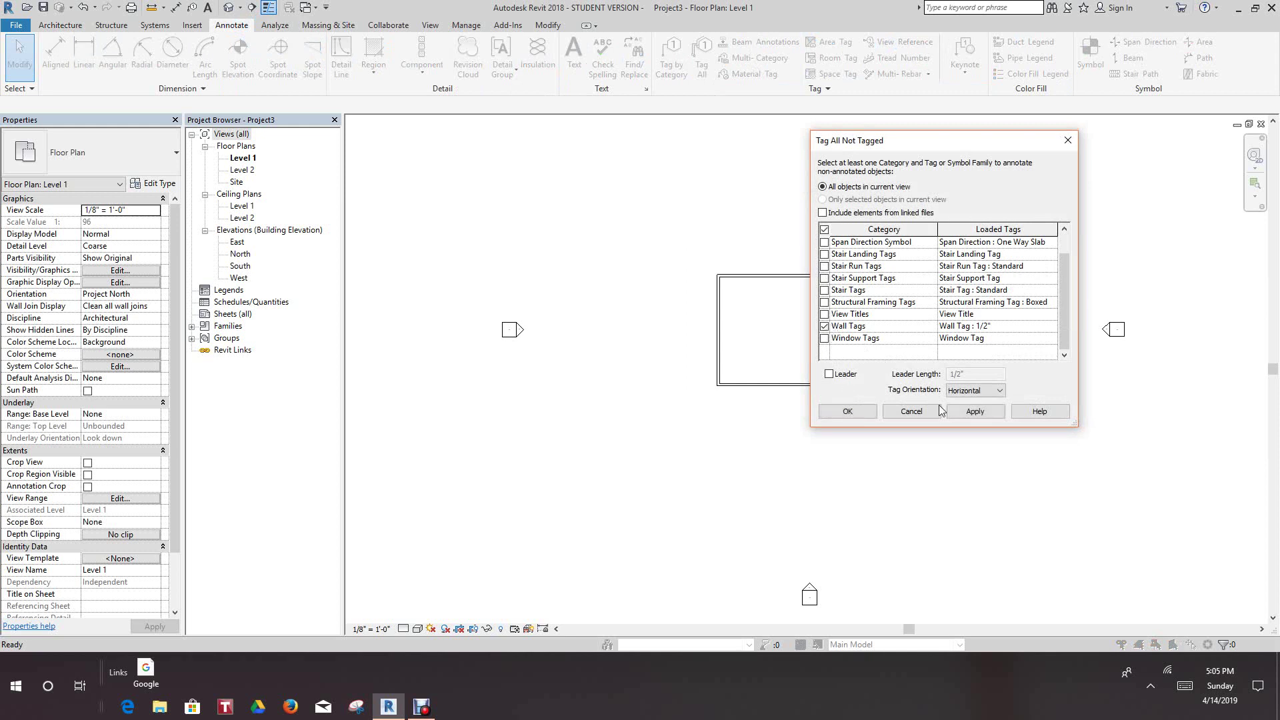
{"action": "left_click", "coordinate": [974, 412]}
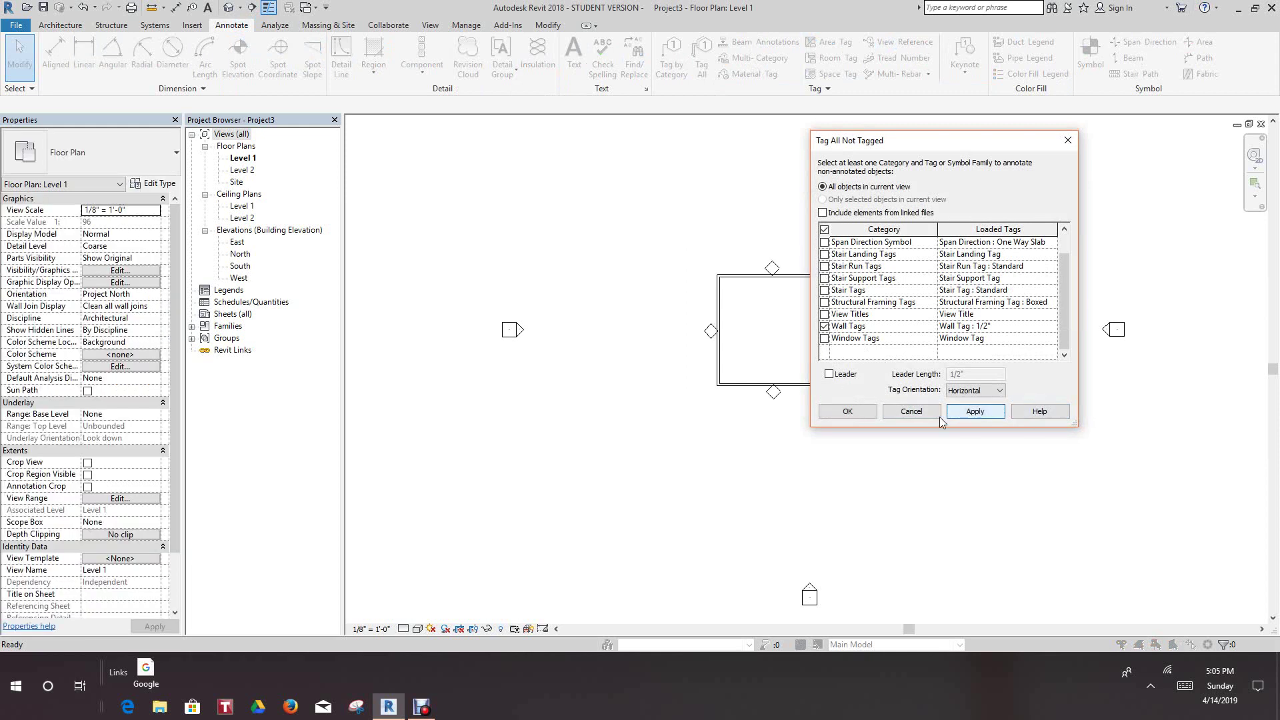
{"action": "left_click", "coordinate": [846, 412]}
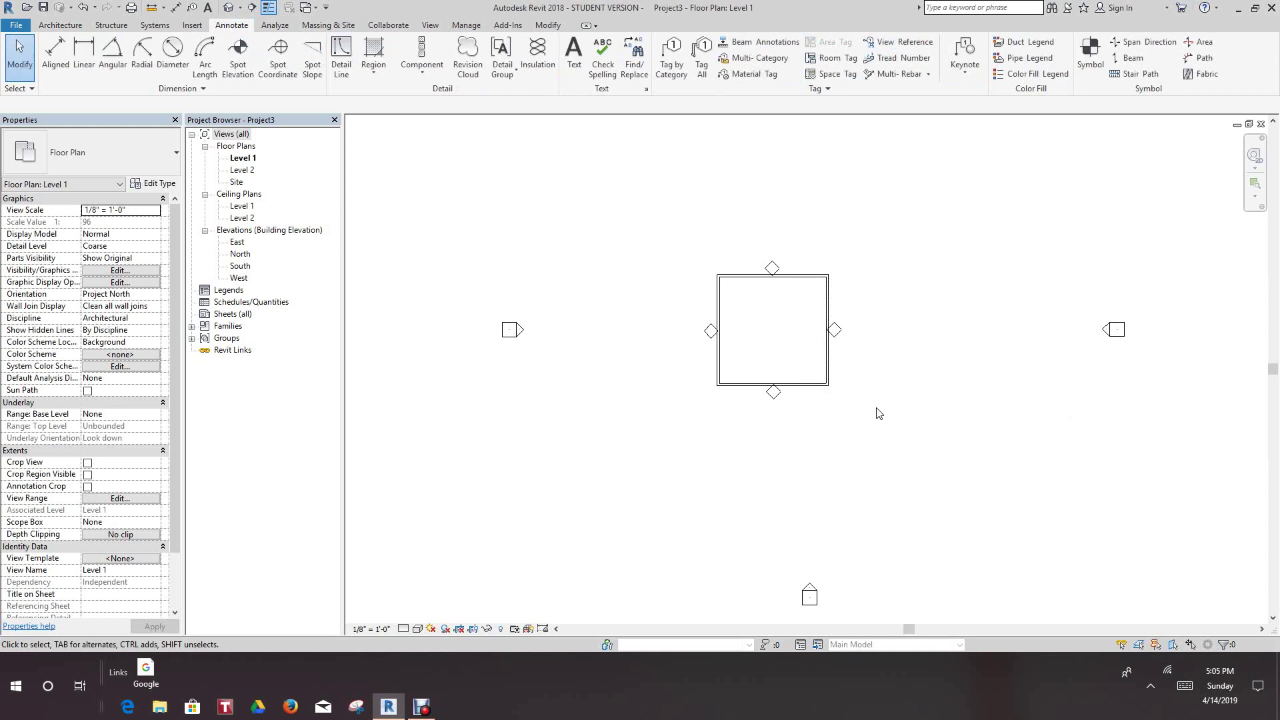
Place an aligned dimension using wall faces across the building's full outer width, below the south wall
{"action": "scroll", "coordinate": [887, 302], "scroll_direction": "up", "scroll_amount": 2}
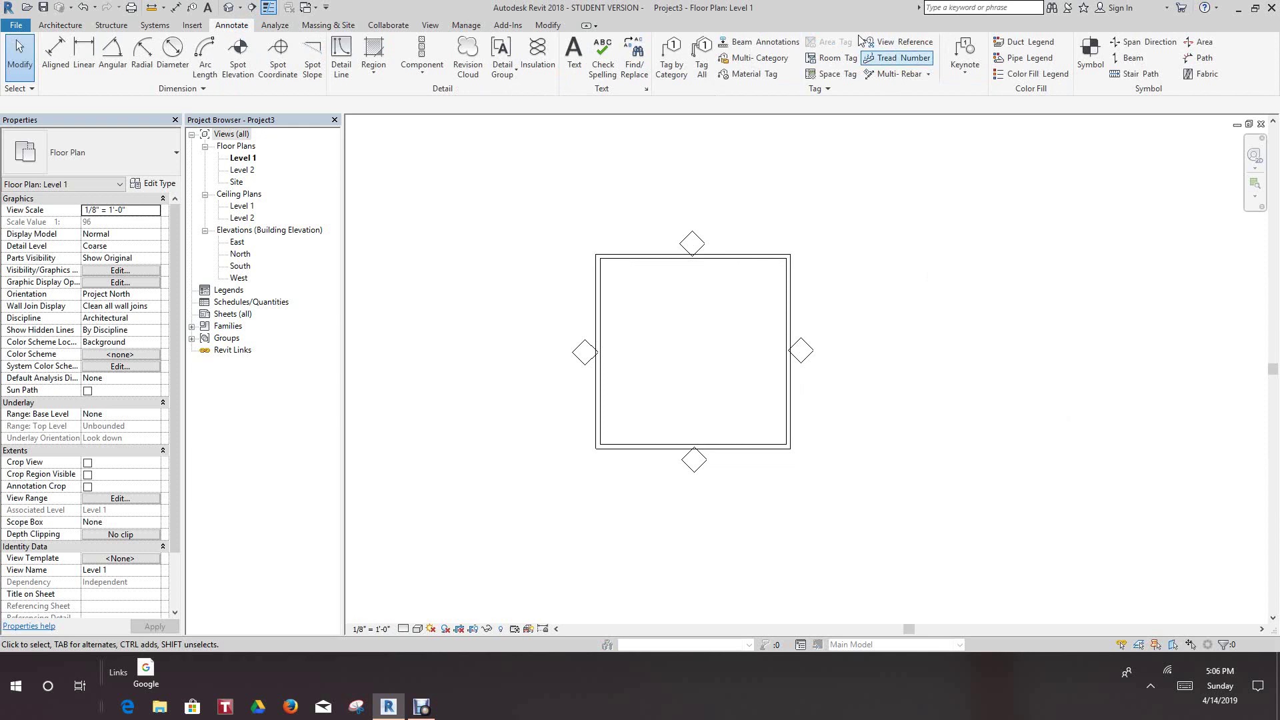
{"action": "scroll", "coordinate": [774, 390], "scroll_direction": "up", "scroll_amount": 3}
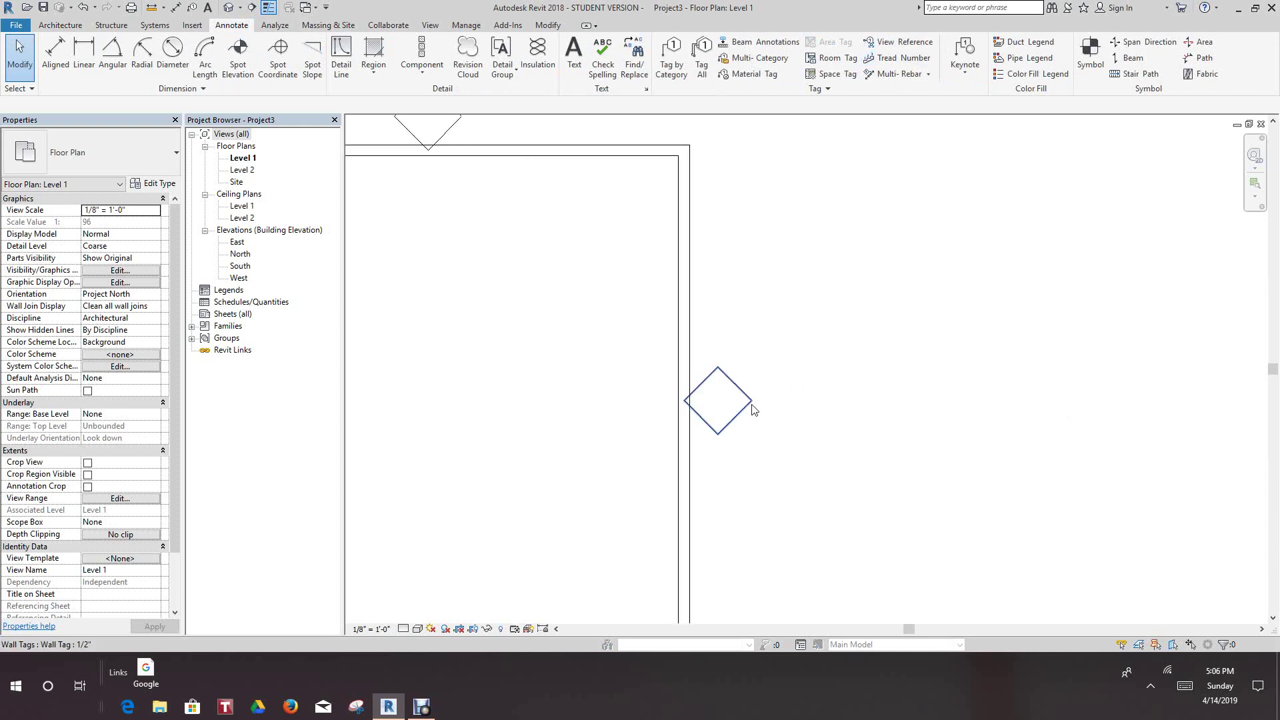
{"action": "scroll", "coordinate": [808, 343], "scroll_direction": "down", "scroll_amount": 2}
{"action": "scroll", "coordinate": [827, 326], "scroll_direction": "down", "scroll_amount": 2}
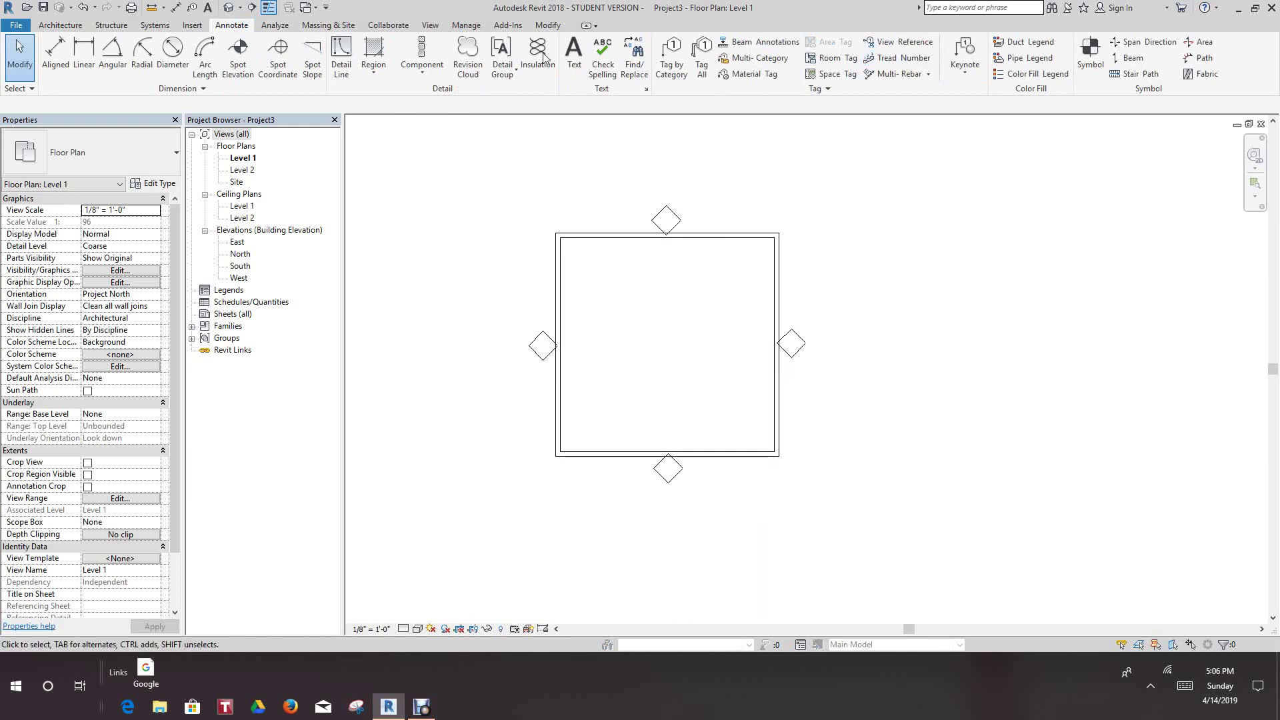
{"action": "key", "text": "d"}
{"action": "key", "text": "i"}
{"action": "scroll", "coordinate": [403, 485], "scroll_direction": "up", "scroll_amount": 1}
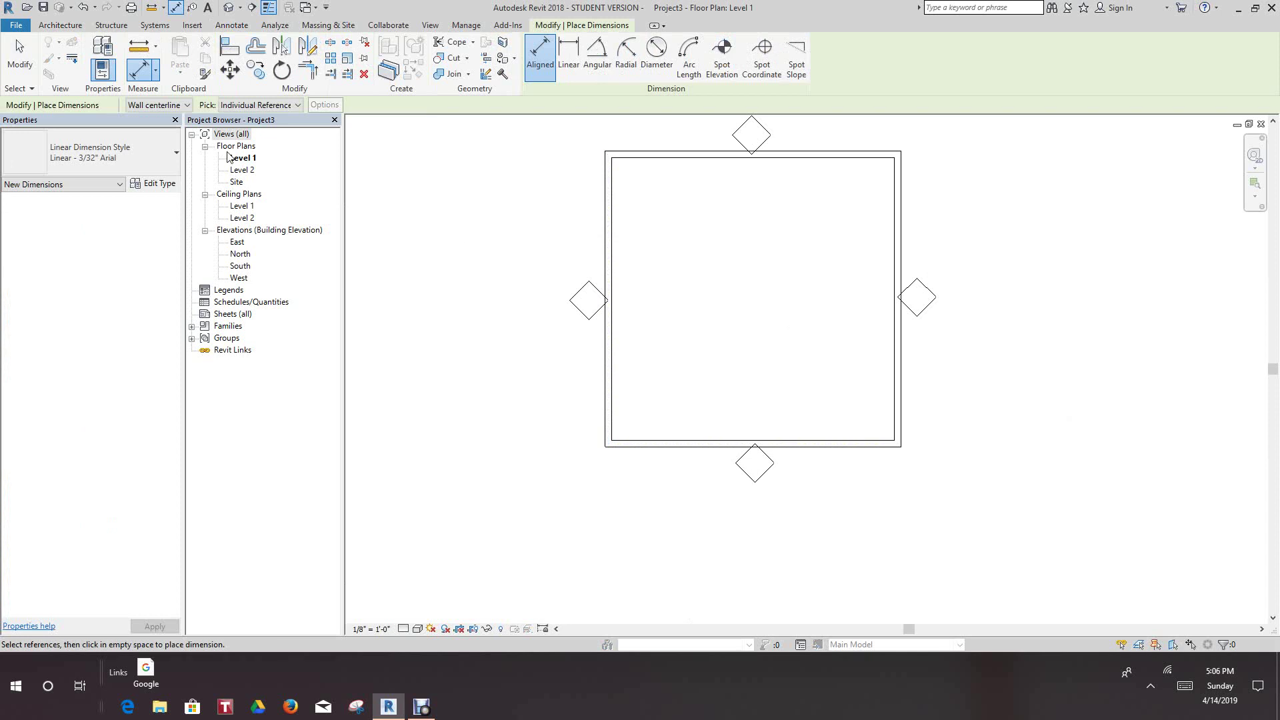
{"action": "left_click", "coordinate": [188, 107]}
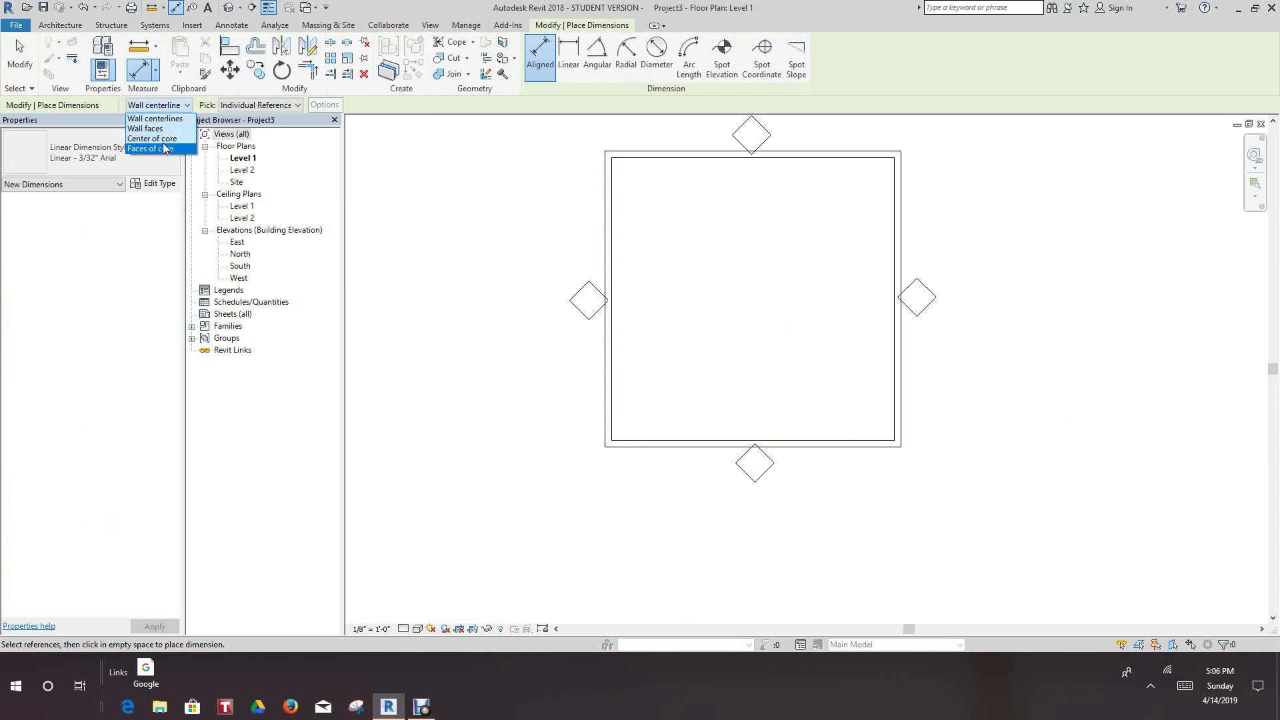
{"action": "left_click", "coordinate": [144, 128]}
{"action": "scroll", "coordinate": [480, 437], "scroll_direction": "up", "scroll_amount": 1}
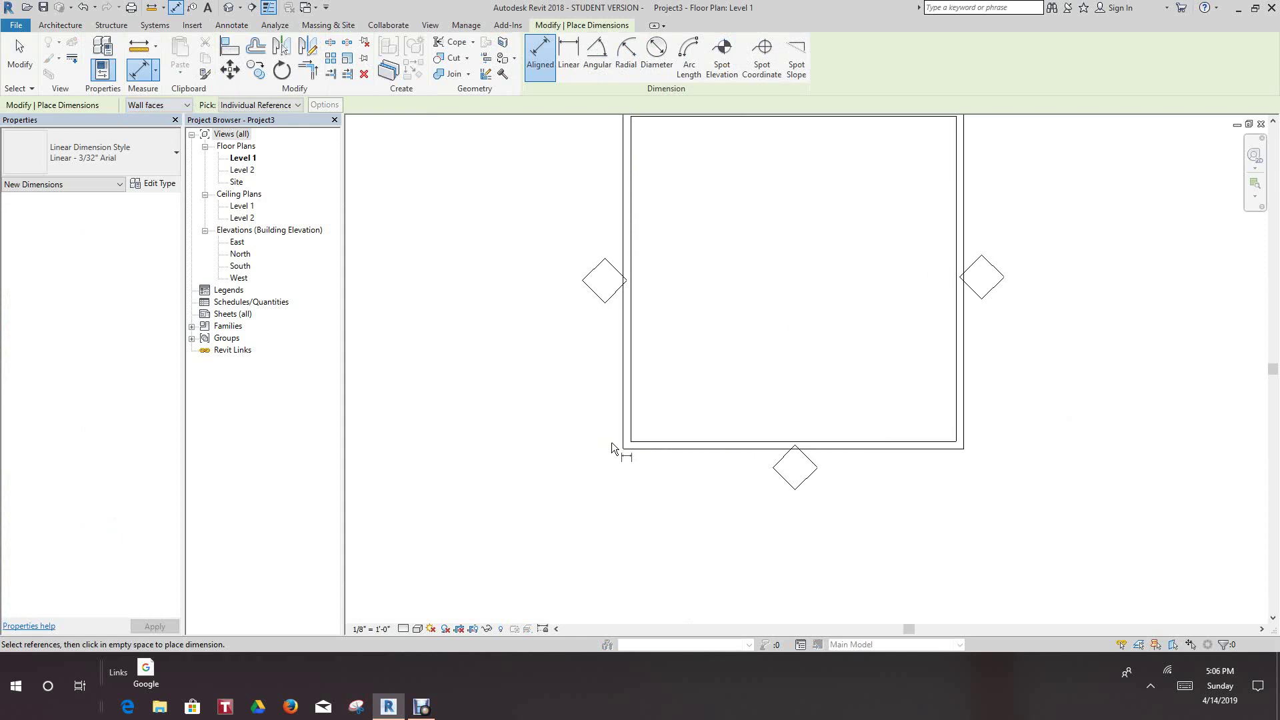
{"action": "left_click", "coordinate": [619, 425]}
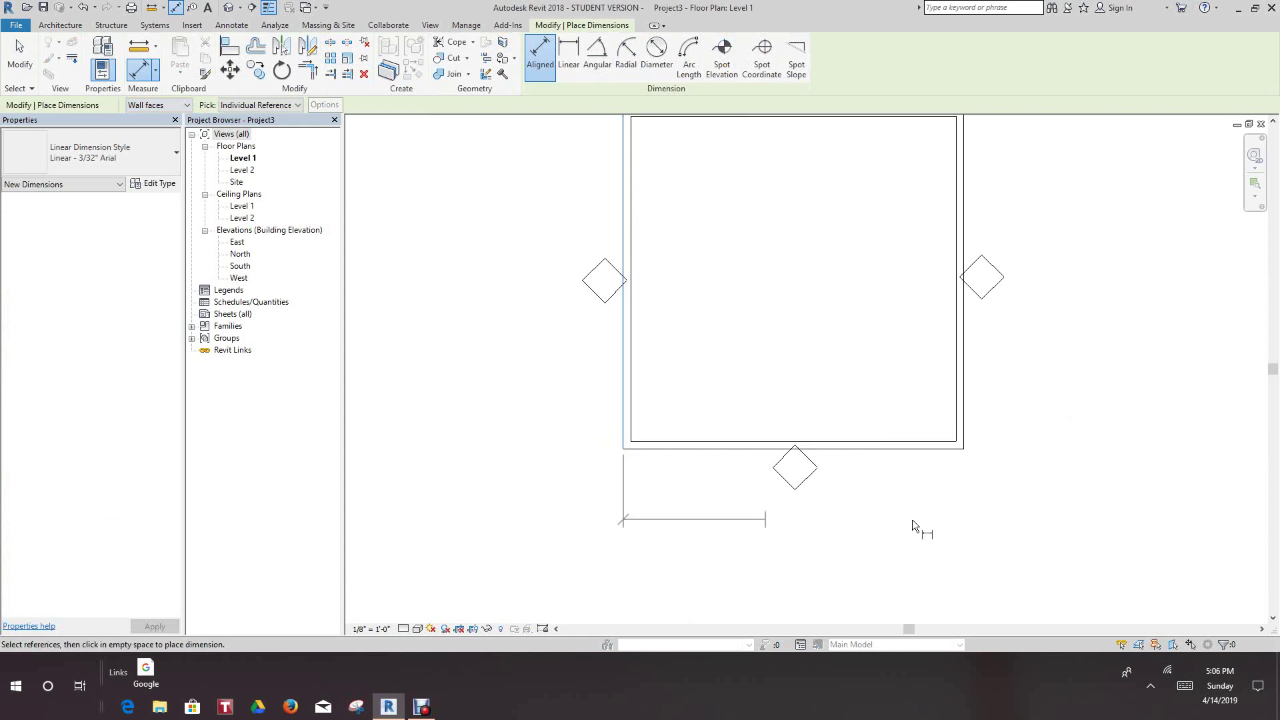
{"action": "left_click", "coordinate": [967, 427]}
{"action": "left_click", "coordinate": [953, 525]}
Place an aligned dimension between the outer faces of the south and north walls, west of the building, and end the dimension command
{"action": "middle_click_drag", "start_coordinate": [804, 379], "coordinate": [780, 417]}
{"action": "scroll", "coordinate": [667, 467], "scroll_direction": "down", "scroll_amount": 1}
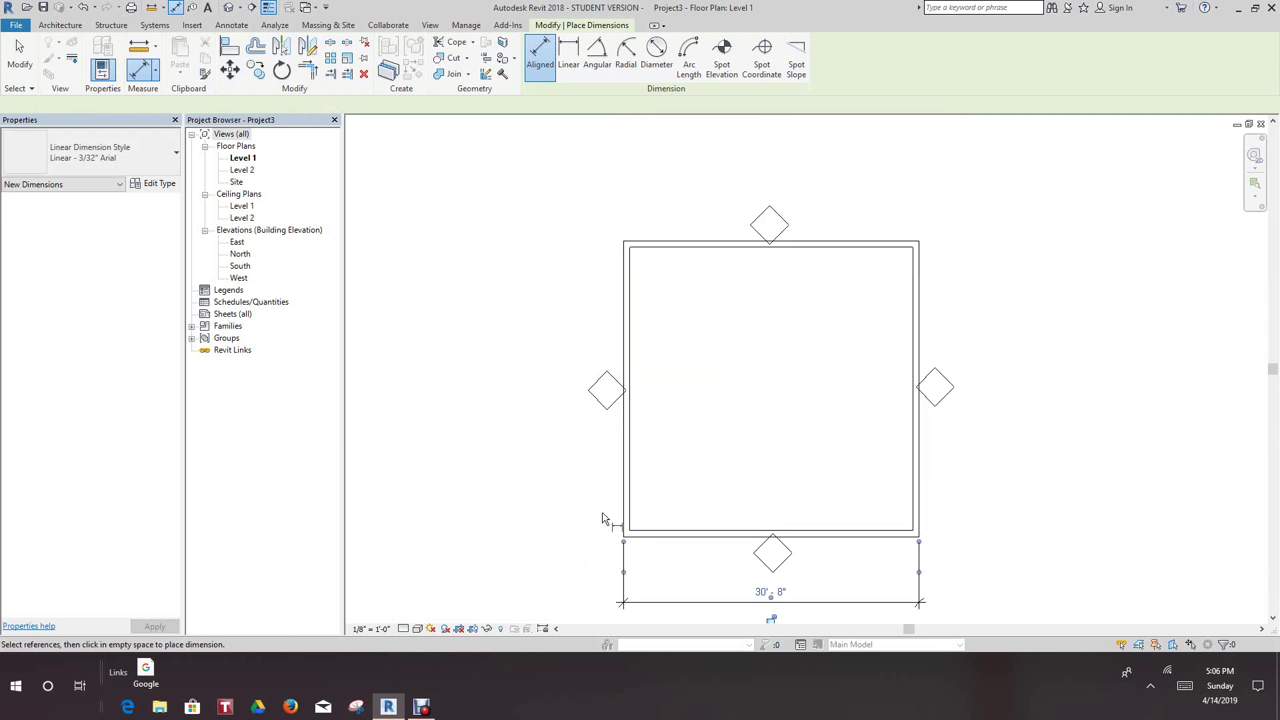
{"action": "left_click", "coordinate": [655, 538]}
{"action": "left_click", "coordinate": [676, 251]}
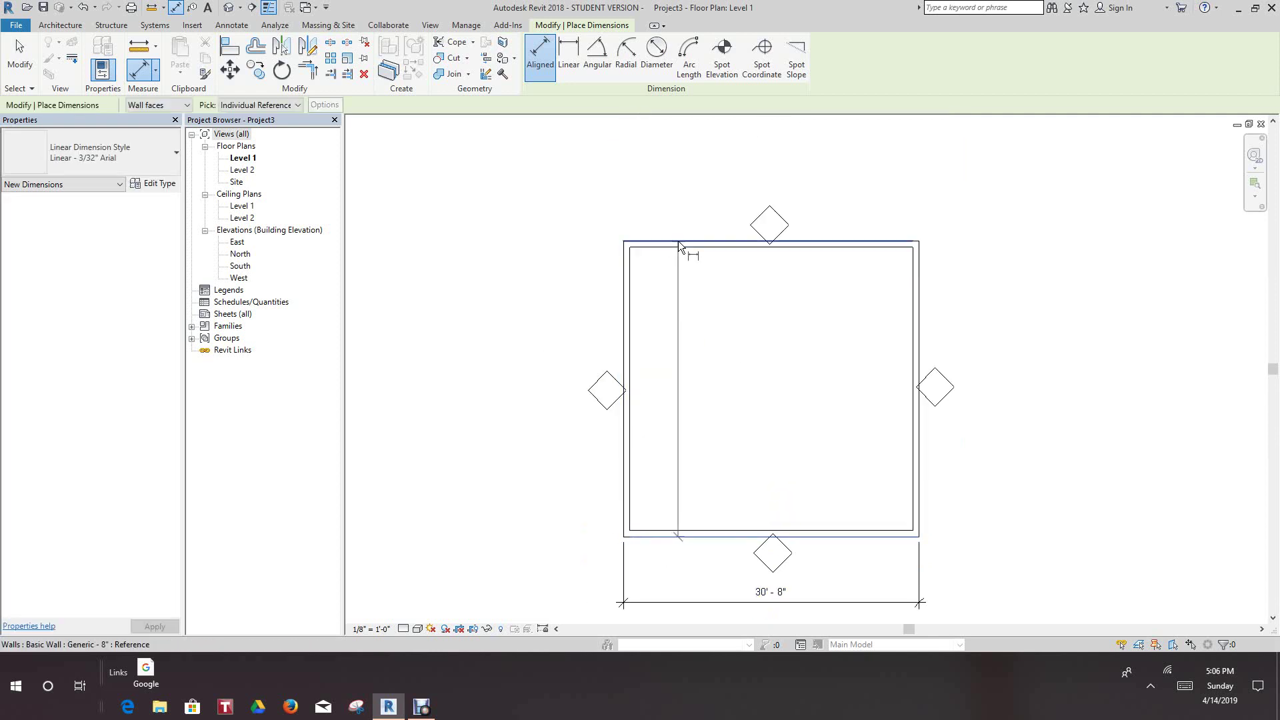
{"action": "left_click", "coordinate": [489, 220]}
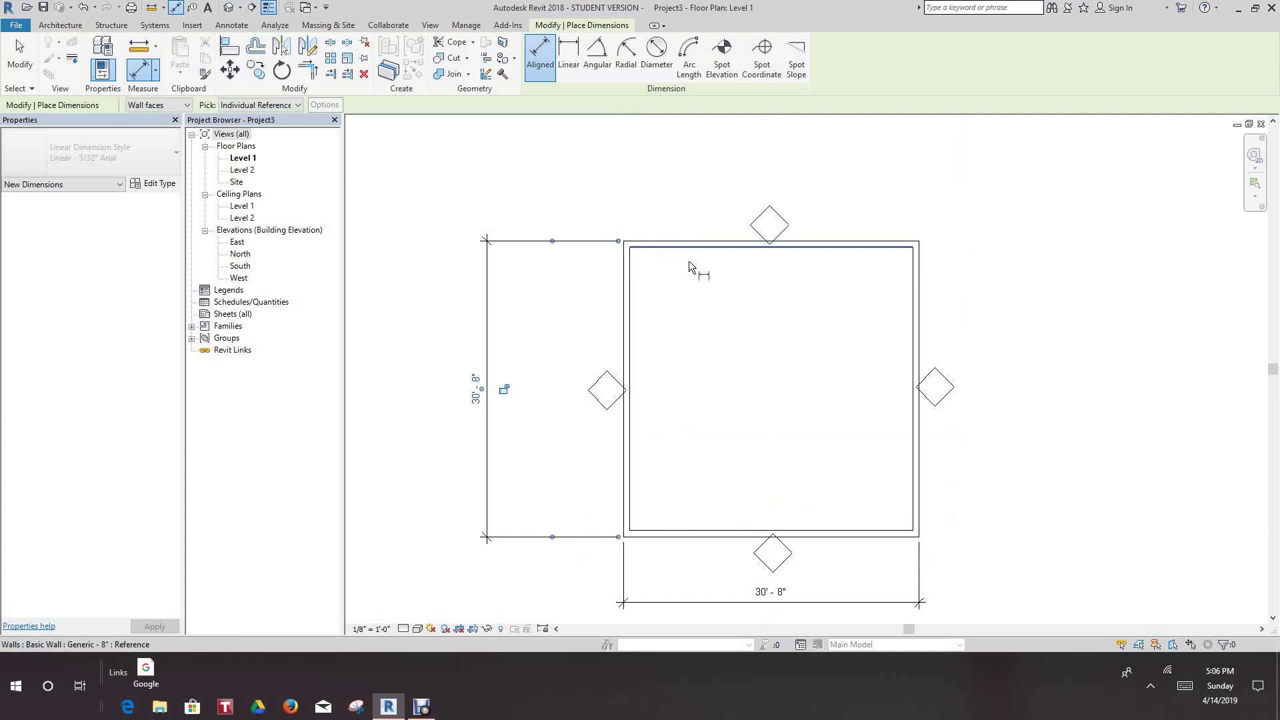
{"action": "scroll", "coordinate": [671, 313], "scroll_direction": "down", "scroll_amount": 1}
{"action": "scroll", "coordinate": [686, 326], "scroll_direction": "down", "scroll_amount": 1}
{"action": "right_click", "coordinate": [694, 324]}
{"action": "left_click", "coordinate": [717, 334]}
{"action": "scroll", "coordinate": [785, 543], "scroll_direction": "up", "scroll_amount": 1}
{"action": "right_click", "coordinate": [789, 555]}
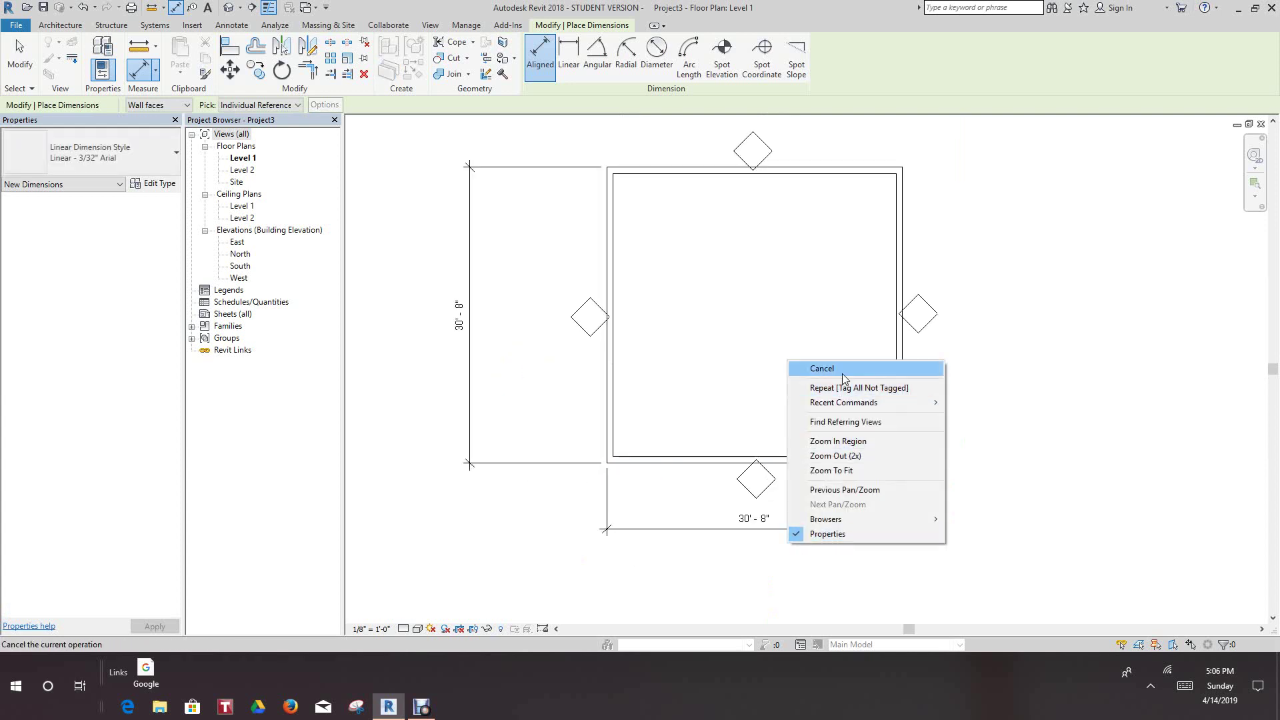
{"action": "left_click", "coordinate": [843, 372]}
Set the overall width between the outer wall faces to 30' by moving the east wall
{"action": "left_click", "coordinate": [723, 530]}
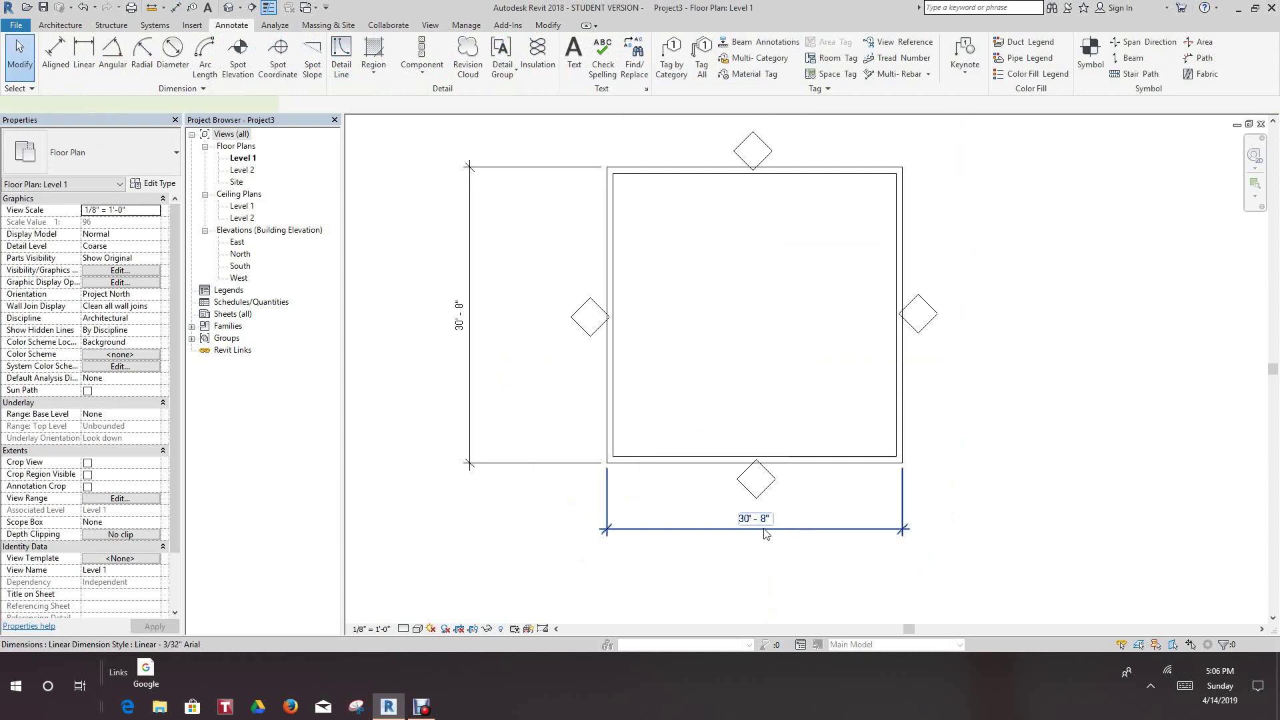
{"action": "left_click", "coordinate": [991, 417]}
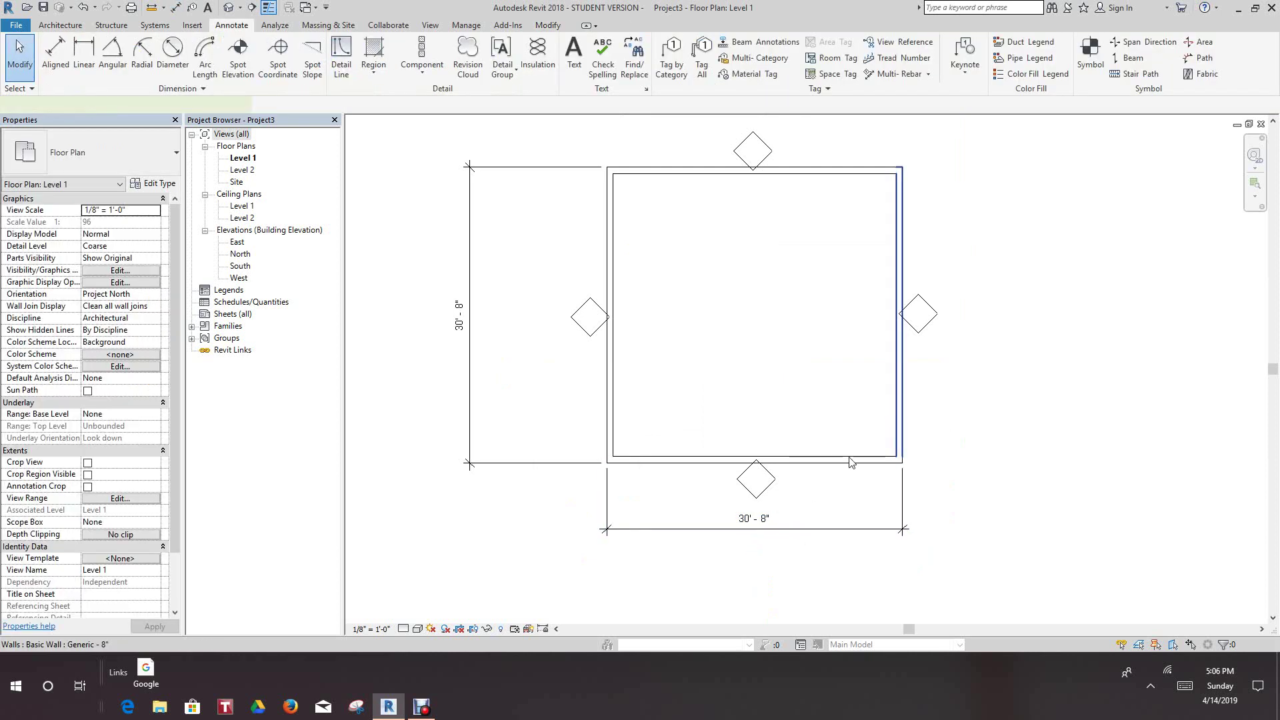
{"action": "left_click", "coordinate": [892, 441]}
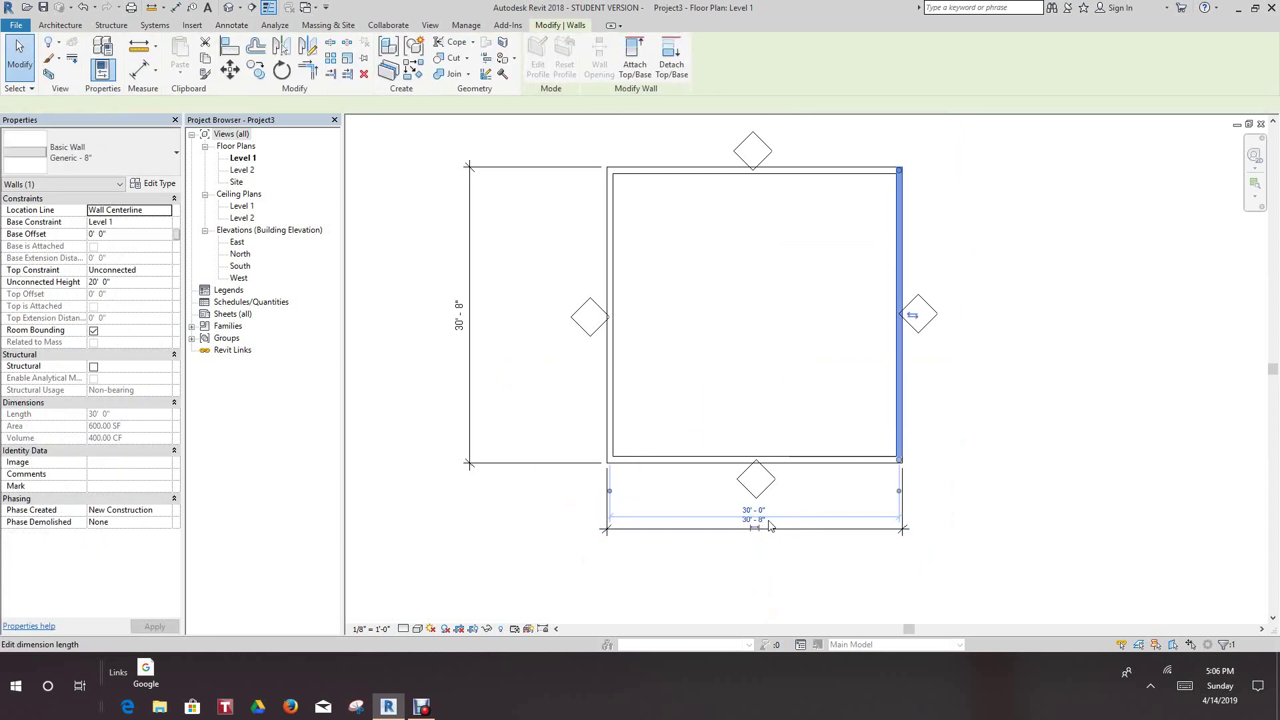
{"action": "scroll", "coordinate": [779, 527], "scroll_direction": "up", "scroll_amount": 4}
{"action": "left_click", "coordinate": [733, 528]}
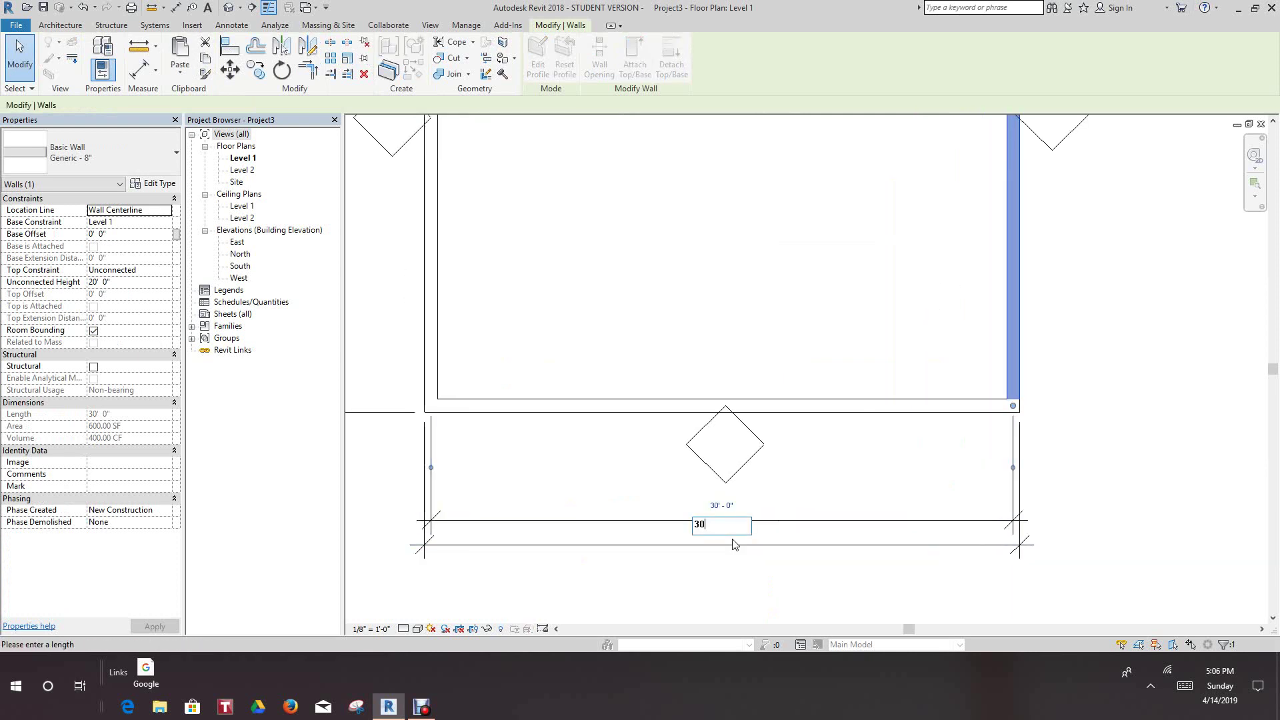
{"action": "key", "text": "Return"}
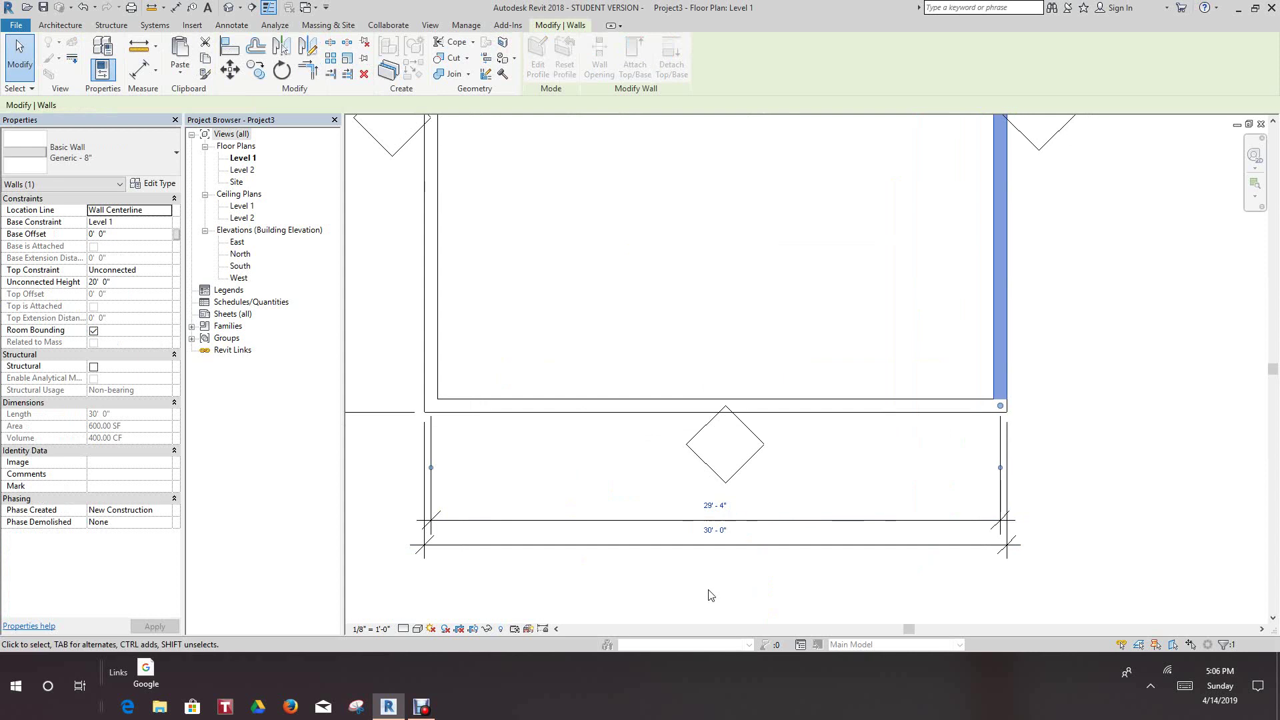
{"action": "scroll", "coordinate": [649, 355], "scroll_direction": "down", "scroll_amount": 2}
{"action": "left_click", "coordinate": [638, 369]}
Set the overall north-south dimension between the outer wall faces to 30' by moving the north wall
{"action": "scroll", "coordinate": [698, 434], "scroll_direction": "down", "scroll_amount": 3}
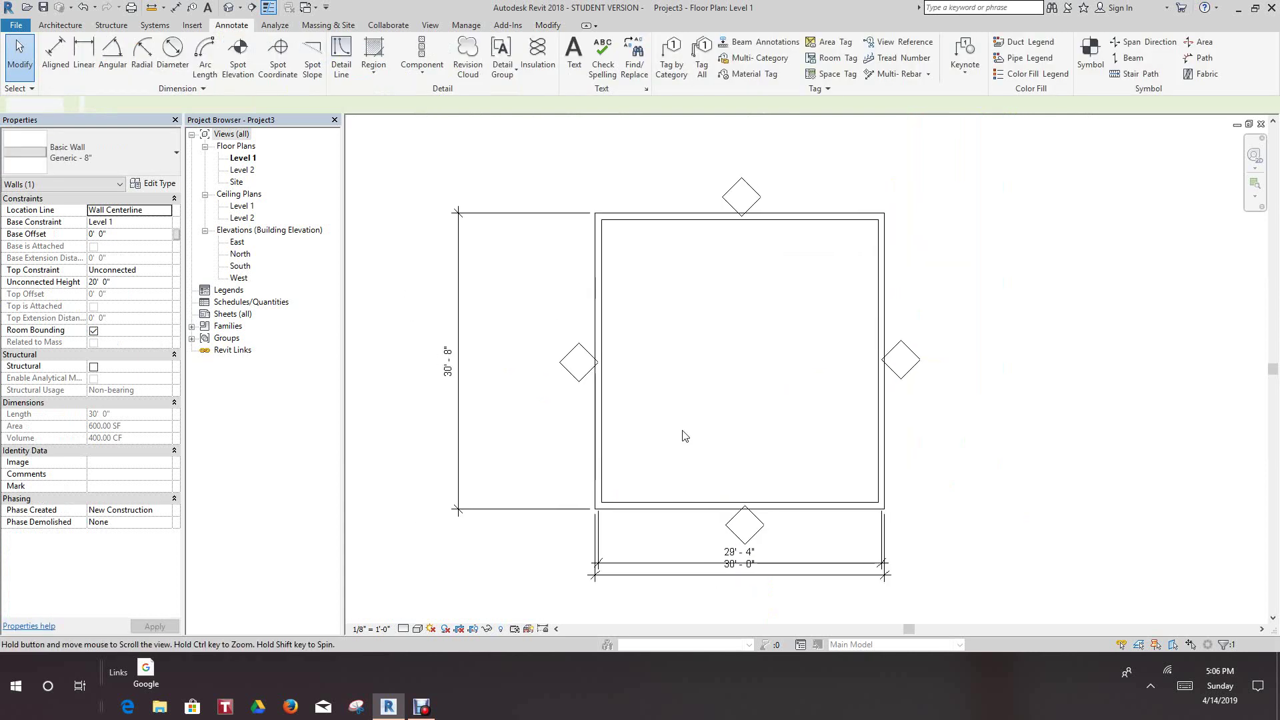
{"action": "left_click", "coordinate": [572, 511]}
{"action": "left_click", "coordinate": [669, 272]}
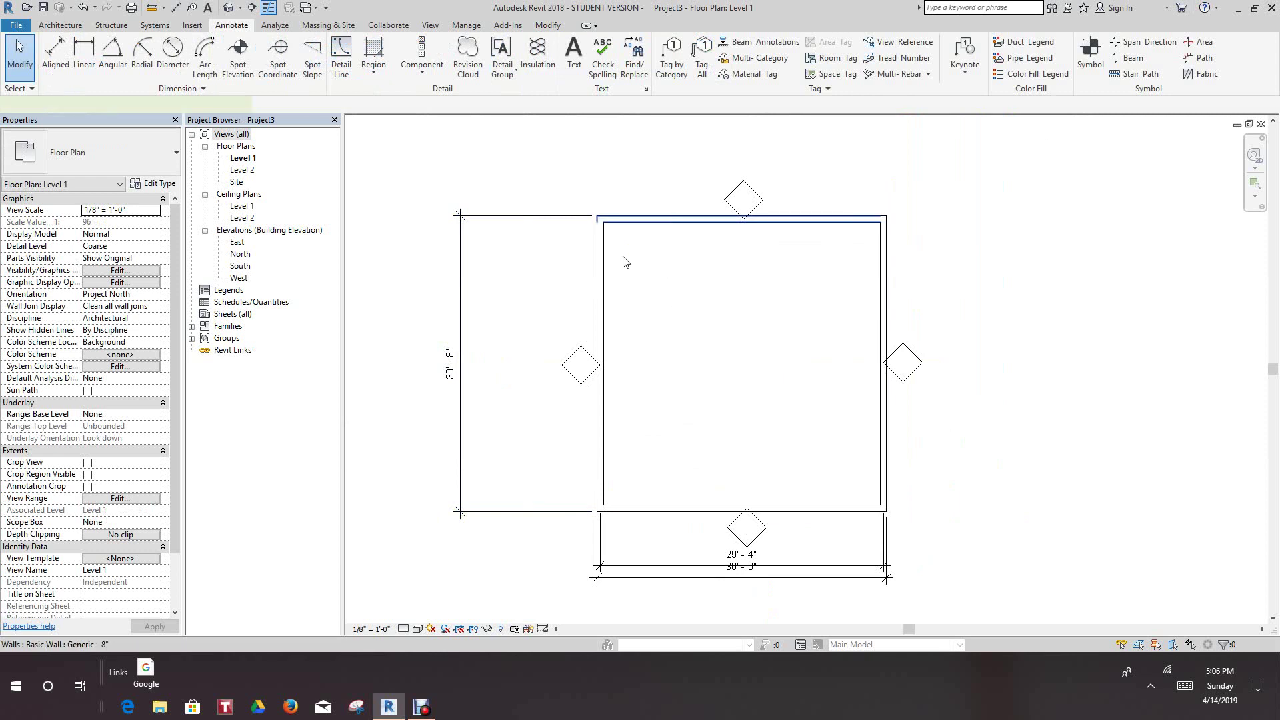
{"action": "left_click", "coordinate": [624, 220]}
{"action": "left_click", "coordinate": [452, 361]}
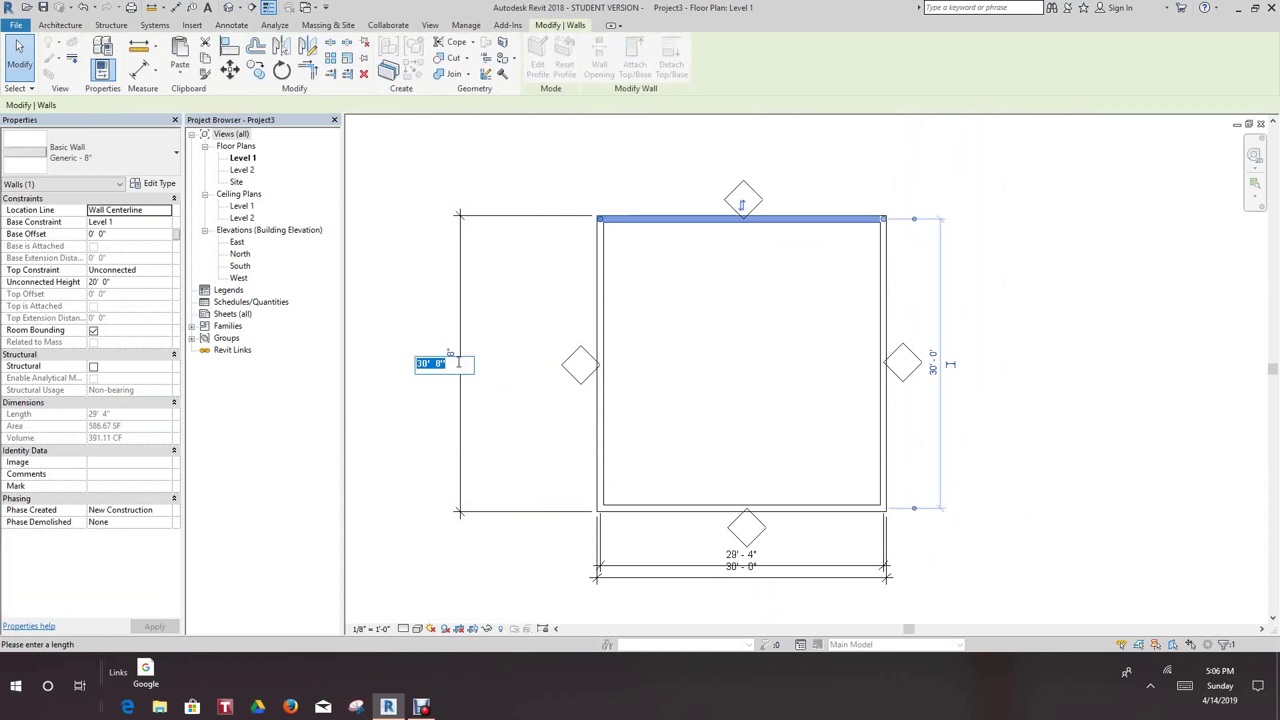
{"action": "type", "text": "30"}
{"action": "key", "text": "Return"}
{"action": "left_click", "coordinate": [392, 304]}
Delete the redundant centerline width dimension below the south wall, keeping only the overall outer-face dimension
{"action": "scroll", "coordinate": [460, 314], "scroll_direction": "down", "scroll_amount": 3}
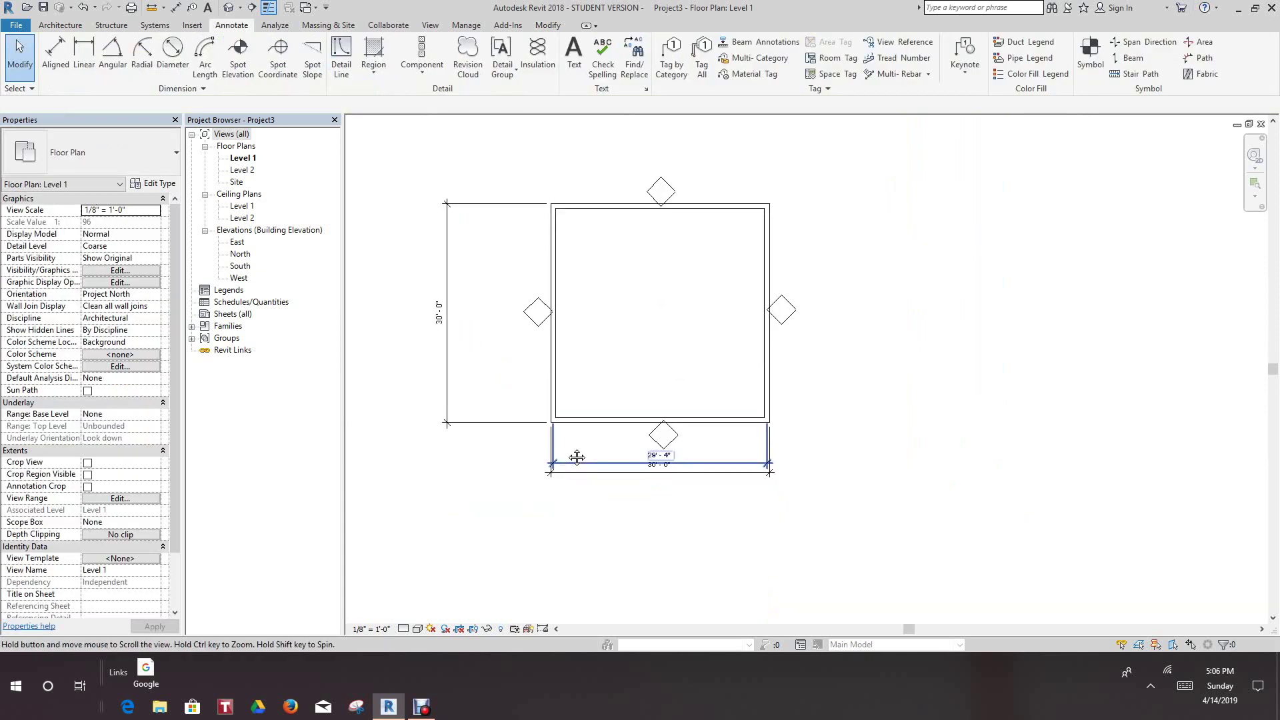
{"action": "scroll", "coordinate": [590, 430], "scroll_direction": "up", "scroll_amount": 2}
{"action": "right_click", "coordinate": [601, 455]}
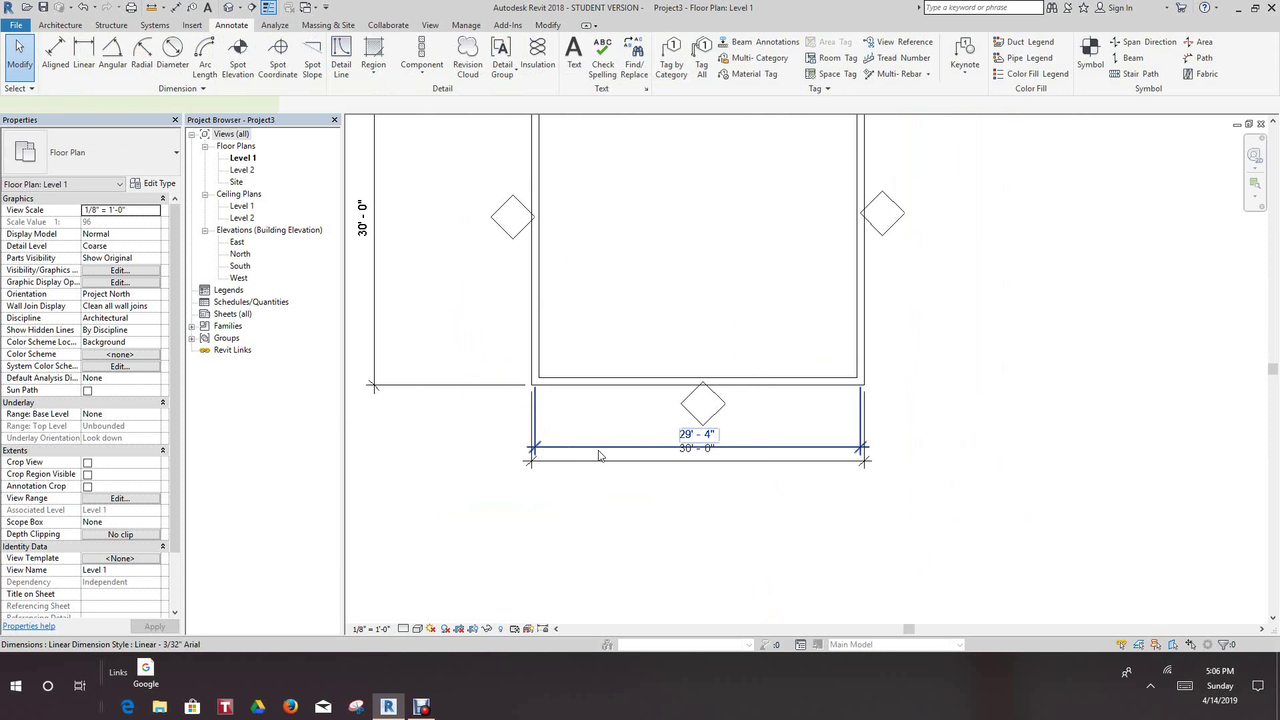
{"action": "left_click", "coordinate": [1003, 362]}
{"action": "scroll", "coordinate": [1043, 384], "scroll_direction": "down", "scroll_amount": 2}
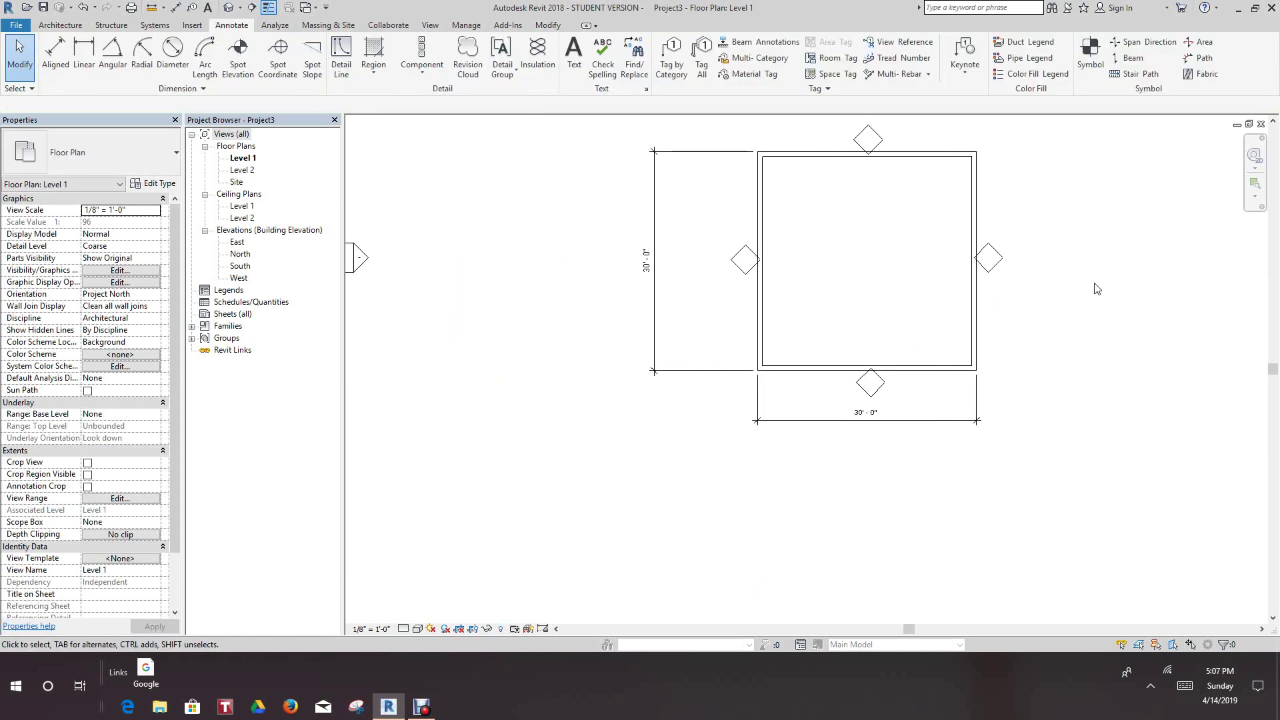
{"action": "scroll", "coordinate": [826, 340], "scroll_direction": "up", "scroll_amount": 2}
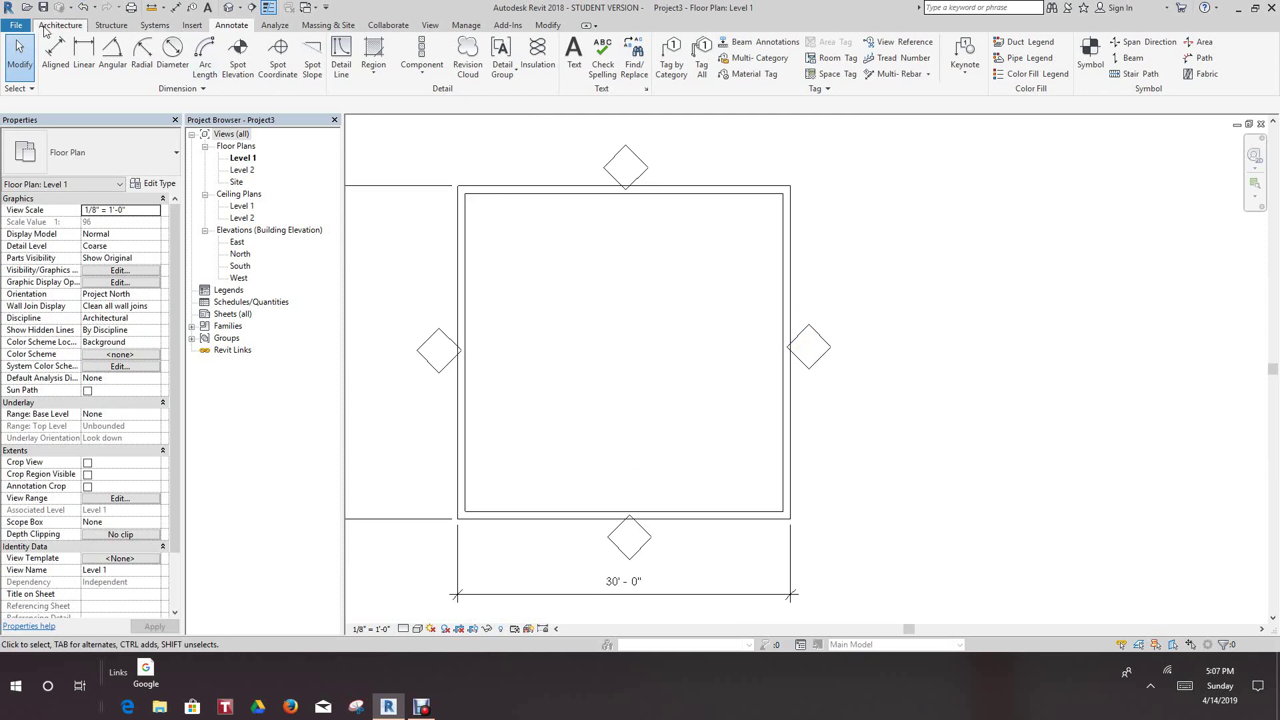
{"action": "left_click", "coordinate": [702, 65]}
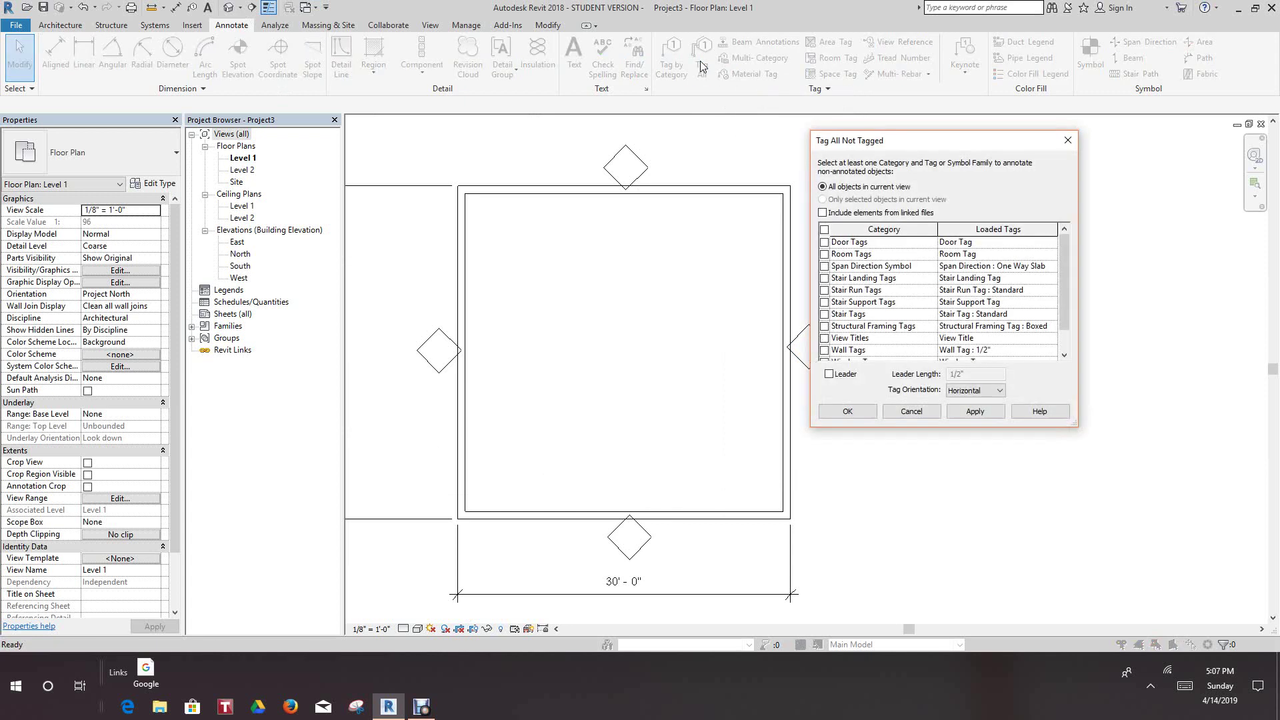
{"action": "left_click", "coordinate": [912, 411]}
Move the east and north wall tags outward so they sit clear of their walls
{"action": "scroll", "coordinate": [867, 386], "scroll_direction": "up", "scroll_amount": 2}
{"action": "scroll", "coordinate": [849, 385], "scroll_direction": "up", "scroll_amount": 1}
{"action": "left_click", "coordinate": [842, 363]}
{"action": "left_click_drag", "start_coordinate": [913, 363], "coordinate": [866, 354]}
{"action": "left_click", "coordinate": [811, 231]}
{"action": "middle_click_drag", "start_coordinate": [813, 266], "coordinate": [865, 421]}
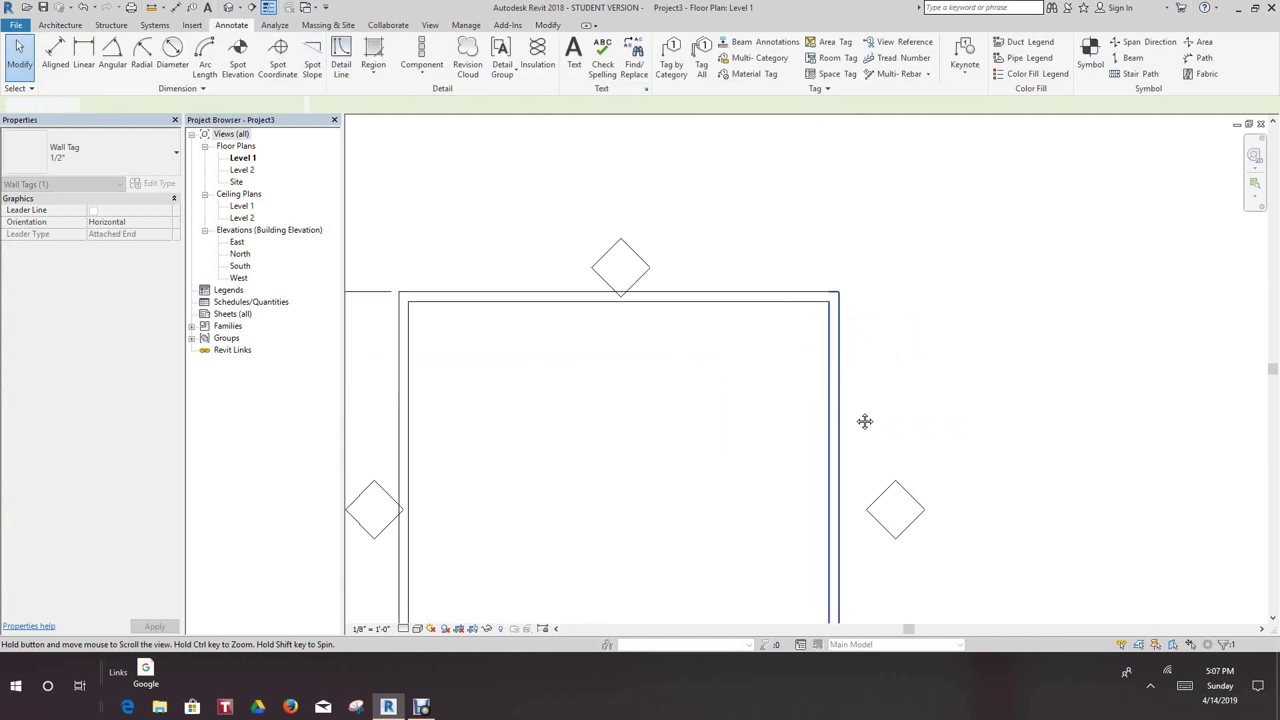
{"action": "scroll", "coordinate": [597, 266], "scroll_direction": "up", "scroll_amount": 2}
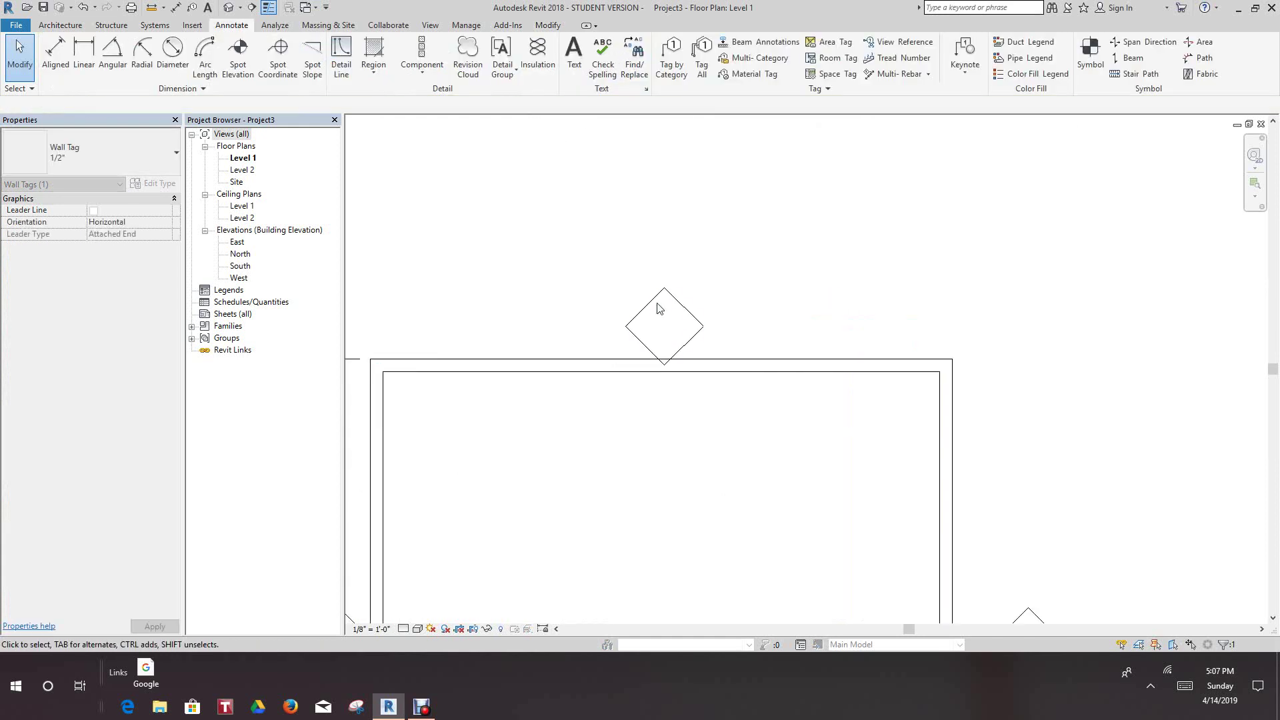
{"action": "left_click", "coordinate": [668, 258]}
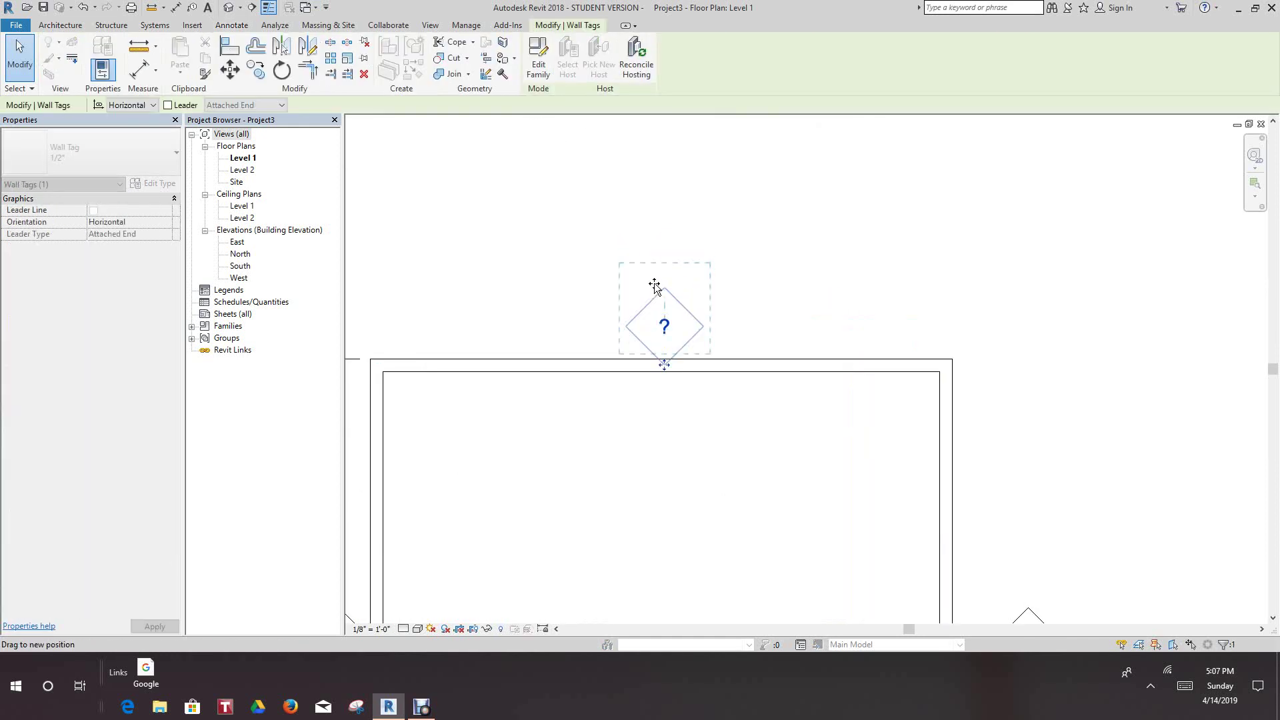
{"action": "left_click", "coordinate": [540, 220]}
Move the west wall tag outward clear of its wall and shift the south wall tag slightly down from its wall
{"action": "scroll", "coordinate": [583, 238], "scroll_direction": "down", "scroll_amount": 1}
{"action": "middle_click_drag", "start_coordinate": [583, 237], "coordinate": [772, 140]}
{"action": "scroll", "coordinate": [772, 140], "scroll_direction": "down", "scroll_amount": 1}
{"action": "middle_click_drag", "start_coordinate": [589, 471], "coordinate": [631, 400]}
{"action": "scroll", "coordinate": [630, 393], "scroll_direction": "up", "scroll_amount": 3}
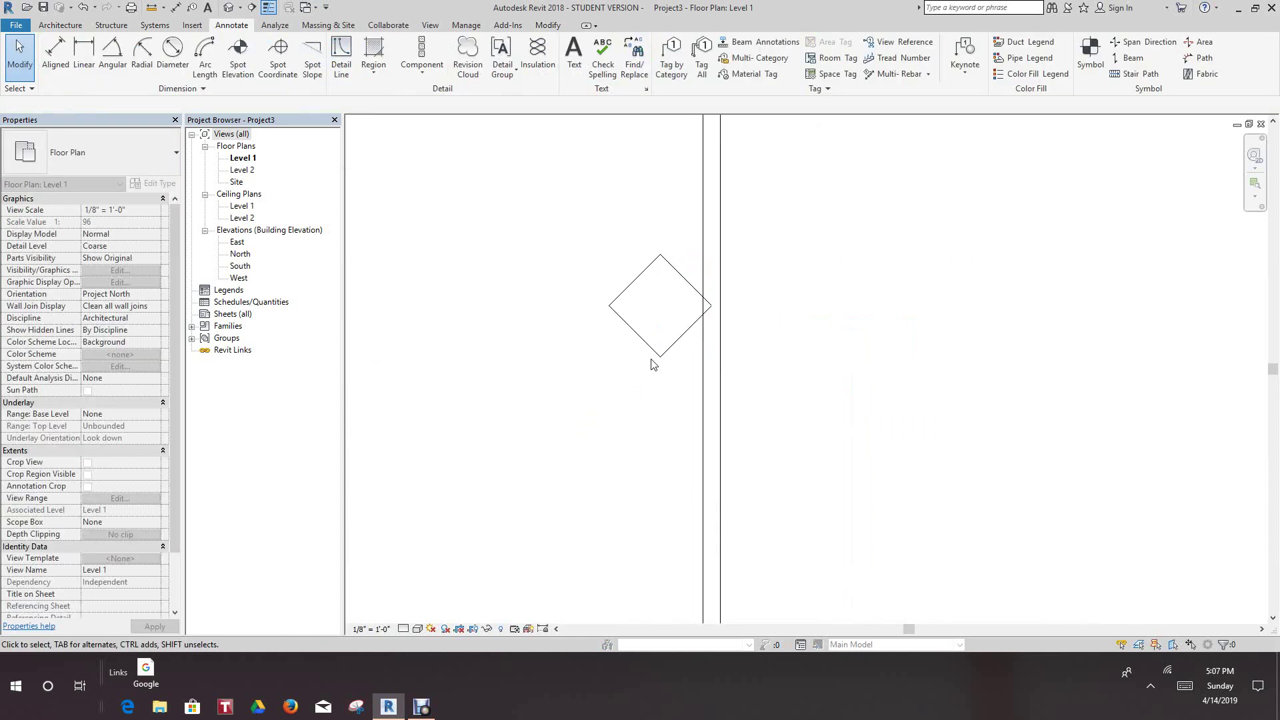
{"action": "left_click_drag", "start_coordinate": [660, 358], "coordinate": [628, 360]}
{"action": "key", "text": "Escape"}
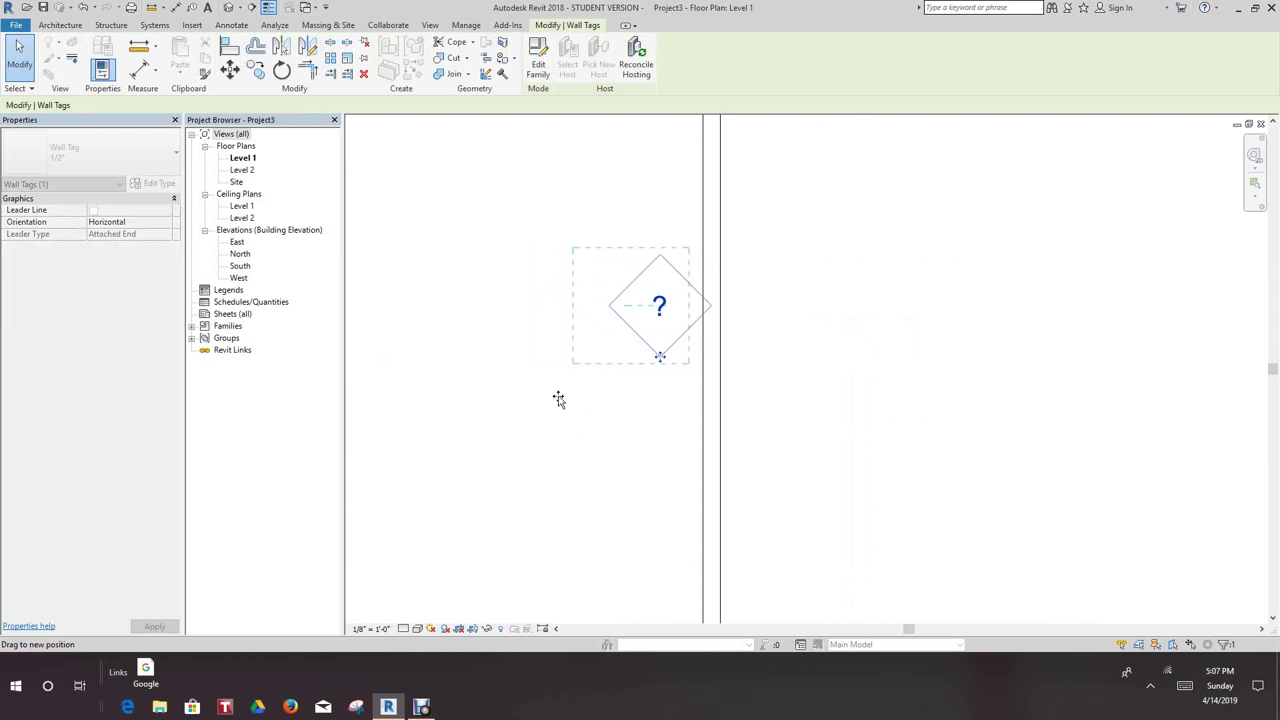
{"action": "key", "text": "Escape"}
{"action": "scroll", "coordinate": [534, 390], "scroll_direction": "down", "scroll_amount": 3}
{"action": "scroll", "coordinate": [868, 445], "scroll_direction": "up", "scroll_amount": 3}
{"action": "left_click_drag", "start_coordinate": [803, 466], "coordinate": [794, 423]}
{"action": "key", "text": "Escape"}
Draw a vertical grid line along the west wall's outer face, from the northwest corner to below the width dimension
{"action": "scroll", "coordinate": [871, 420], "scroll_direction": "down", "scroll_amount": 3}
{"action": "scroll", "coordinate": [899, 406], "scroll_direction": "down", "scroll_amount": 1}
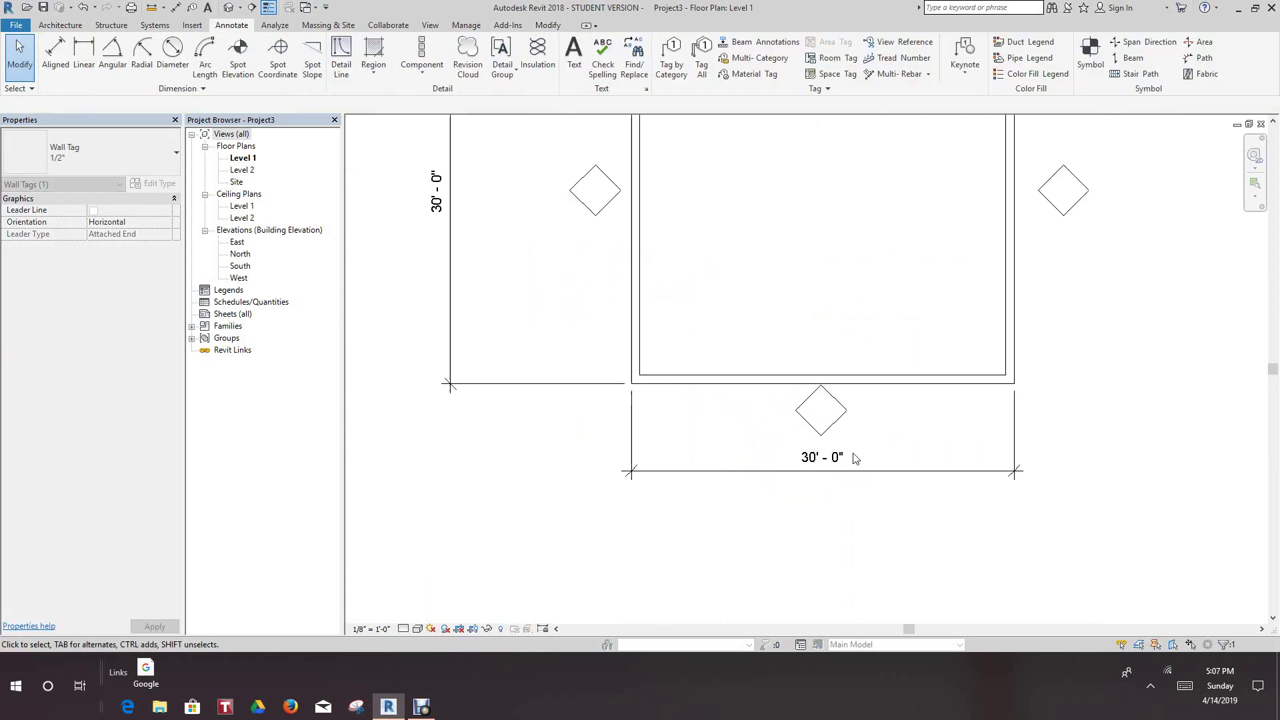
{"action": "scroll", "coordinate": [987, 489], "scroll_direction": "down", "scroll_amount": 2}
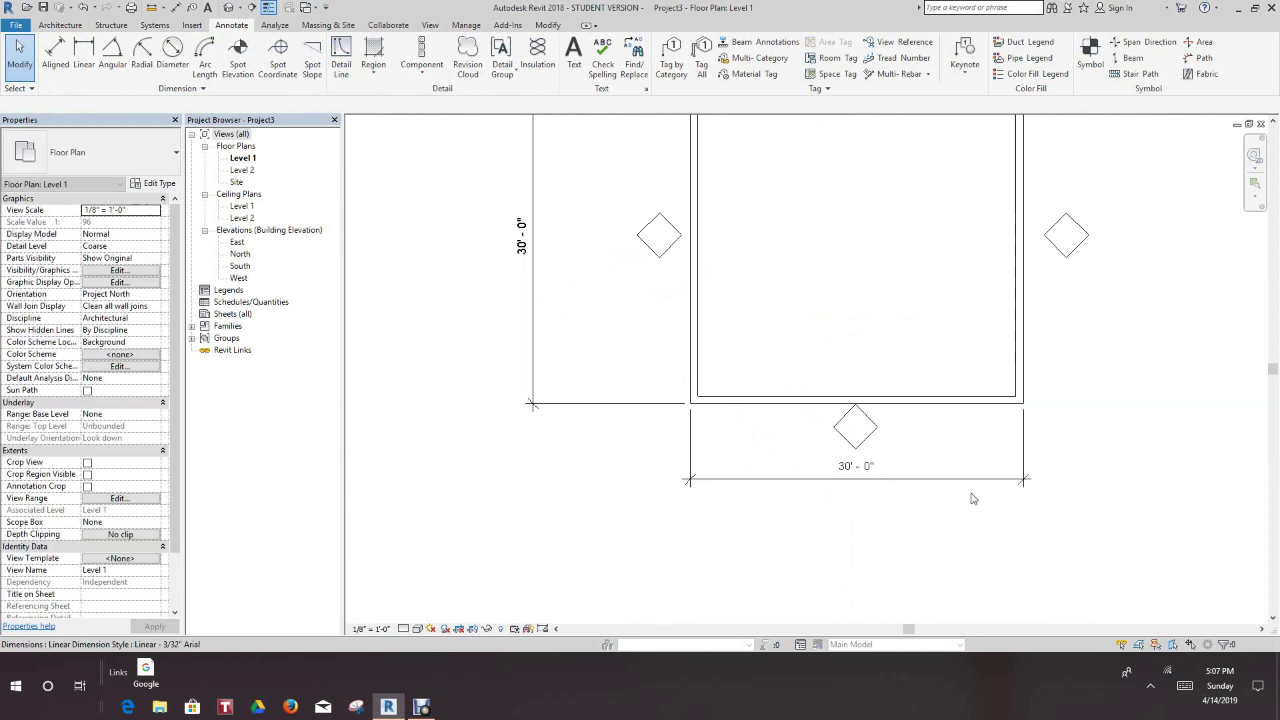
{"action": "middle_click_drag", "start_coordinate": [993, 491], "coordinate": [801, 542]}
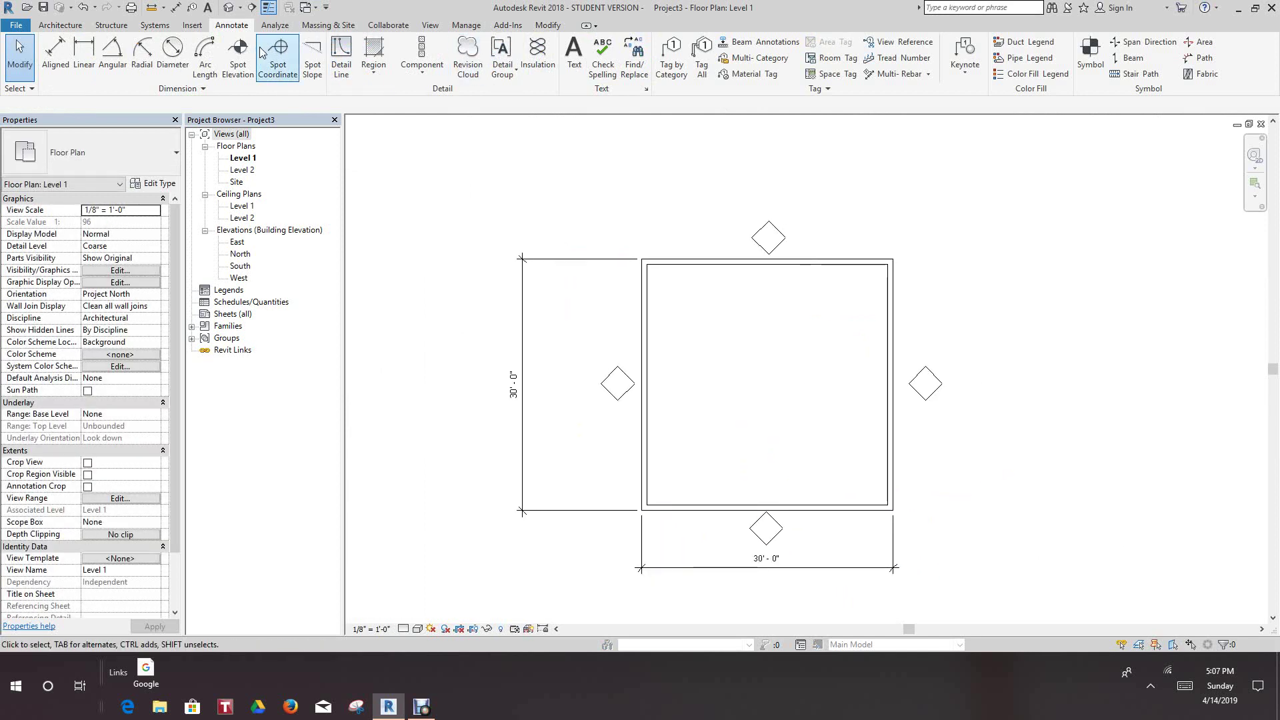
{"action": "left_click", "coordinate": [60, 24]}
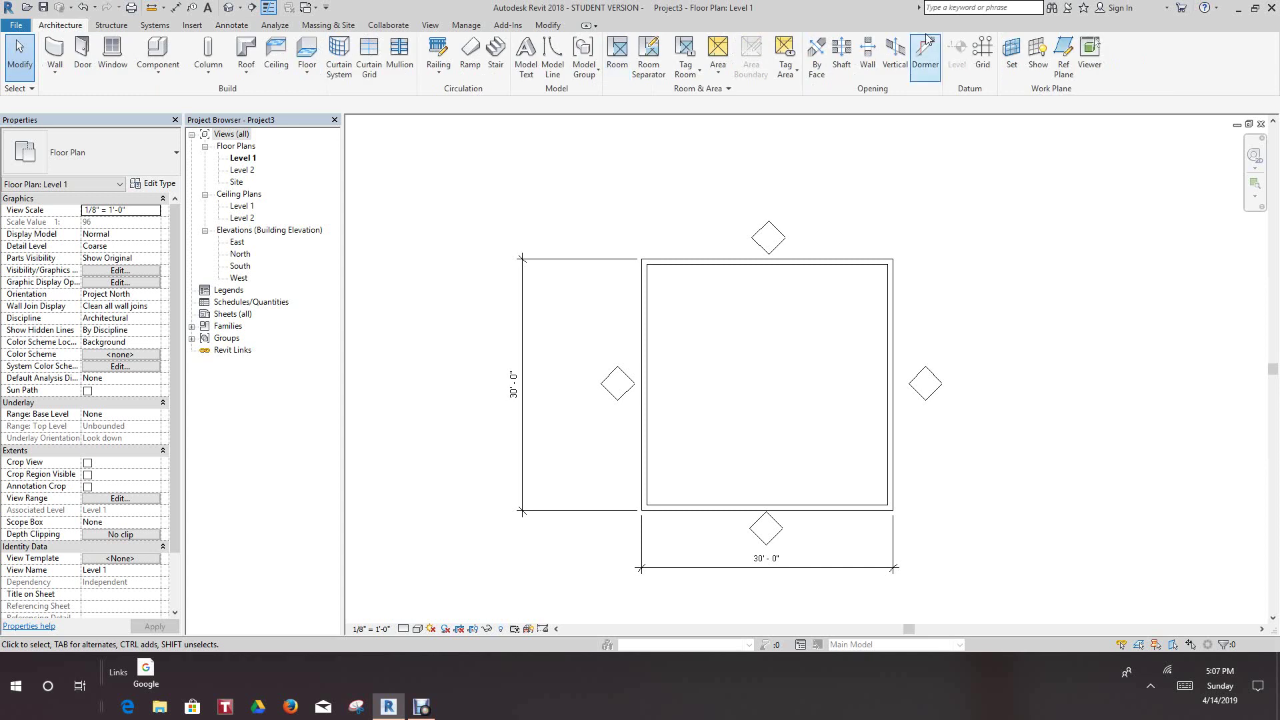
{"action": "left_click", "coordinate": [983, 57]}
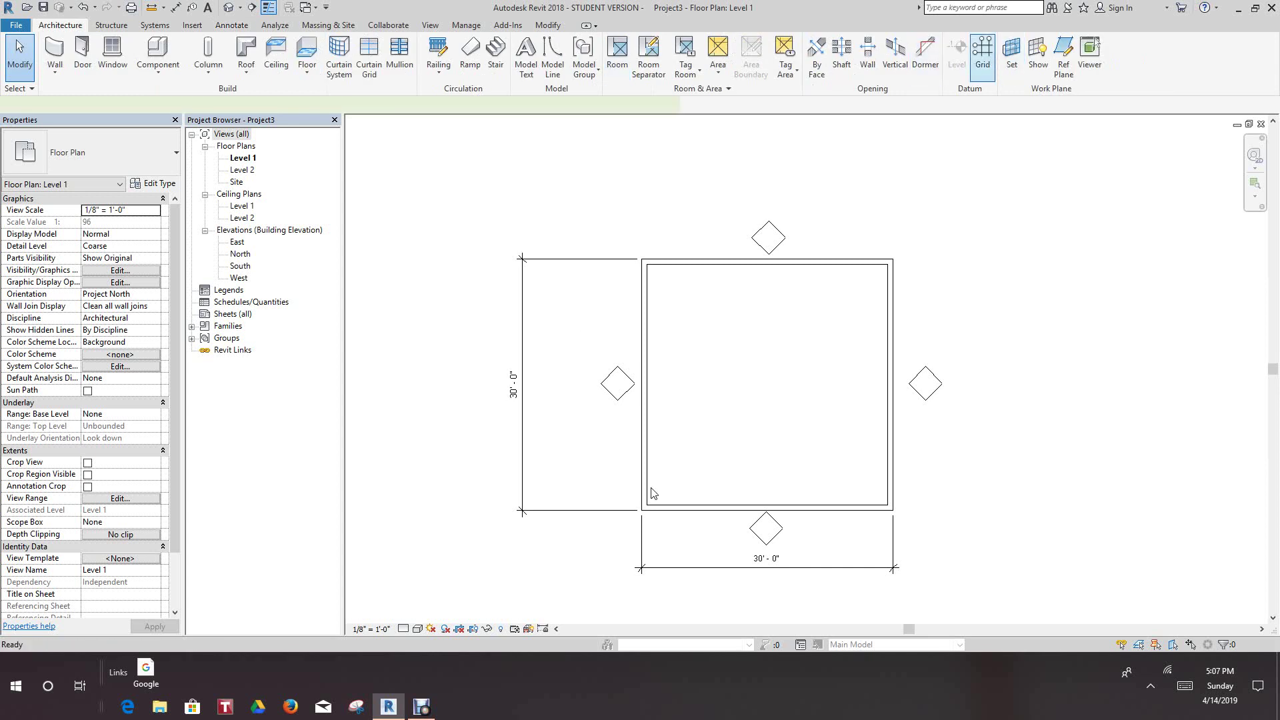
{"action": "scroll", "coordinate": [657, 320], "scroll_direction": "up", "scroll_amount": 1}
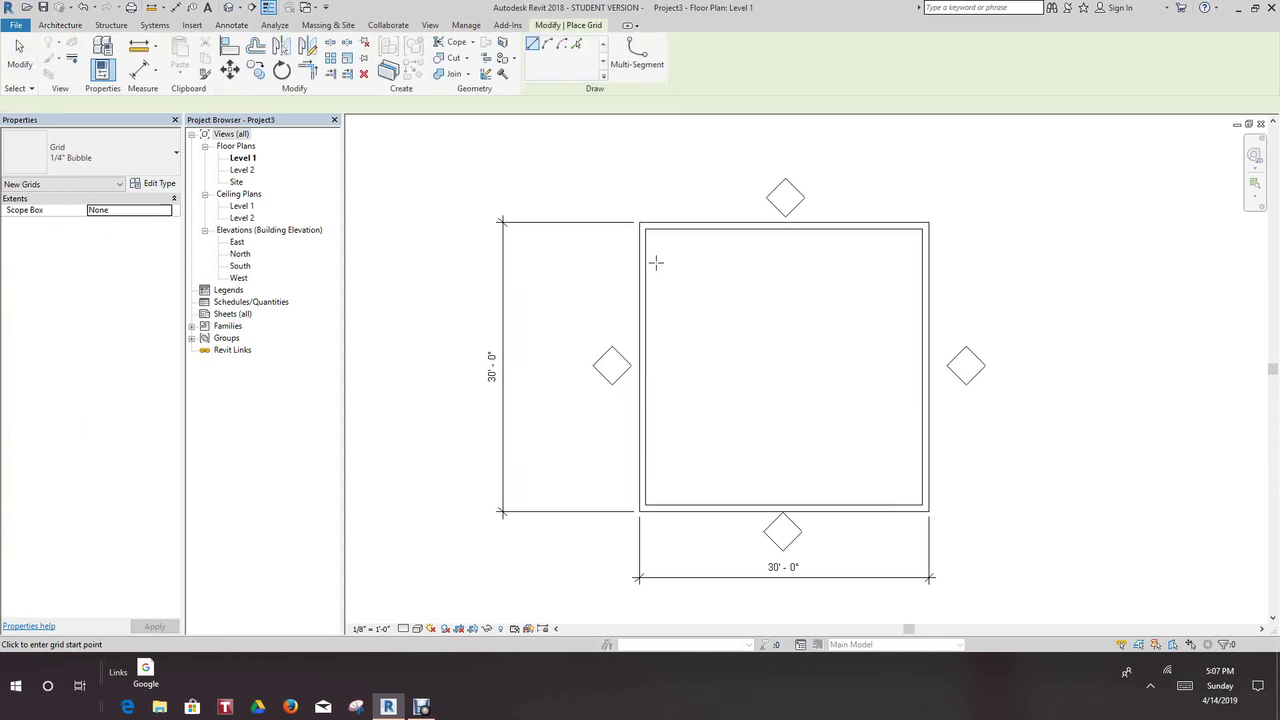
{"action": "left_click", "coordinate": [651, 227]}
{"action": "scroll", "coordinate": [681, 485], "scroll_direction": "down", "scroll_amount": 1}
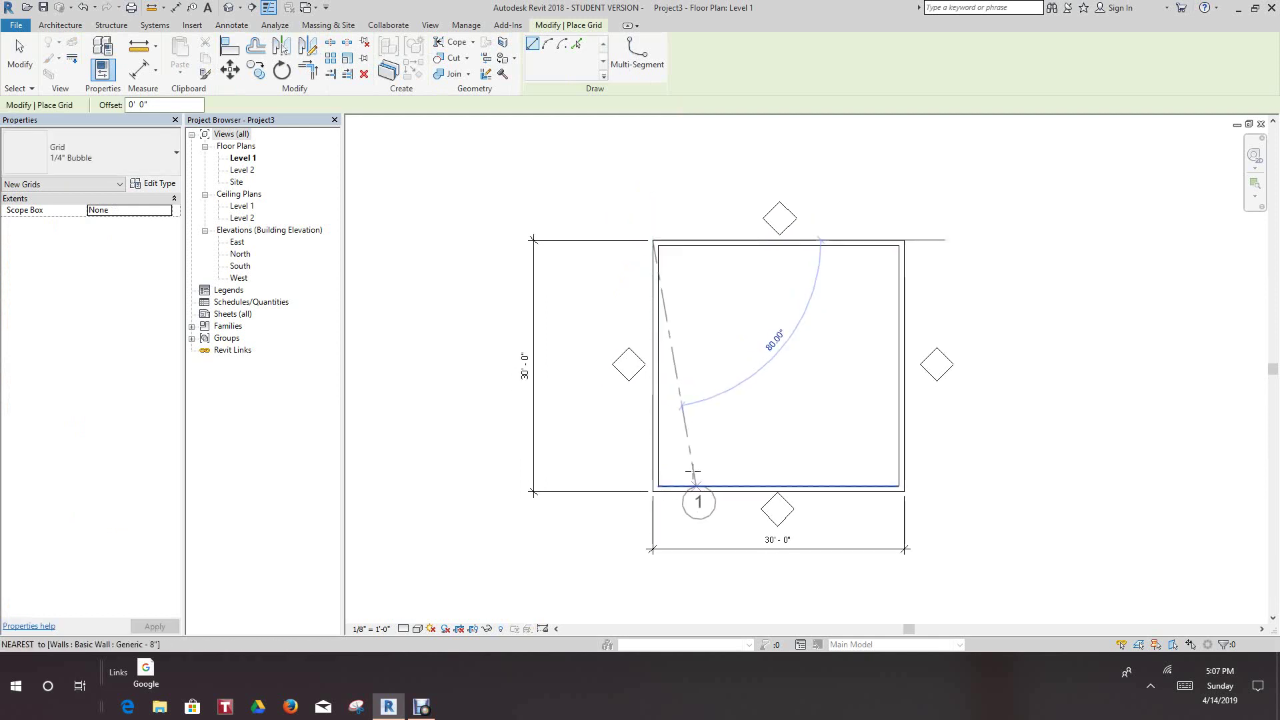
{"action": "middle_click_drag", "start_coordinate": [675, 490], "coordinate": [654, 342]}
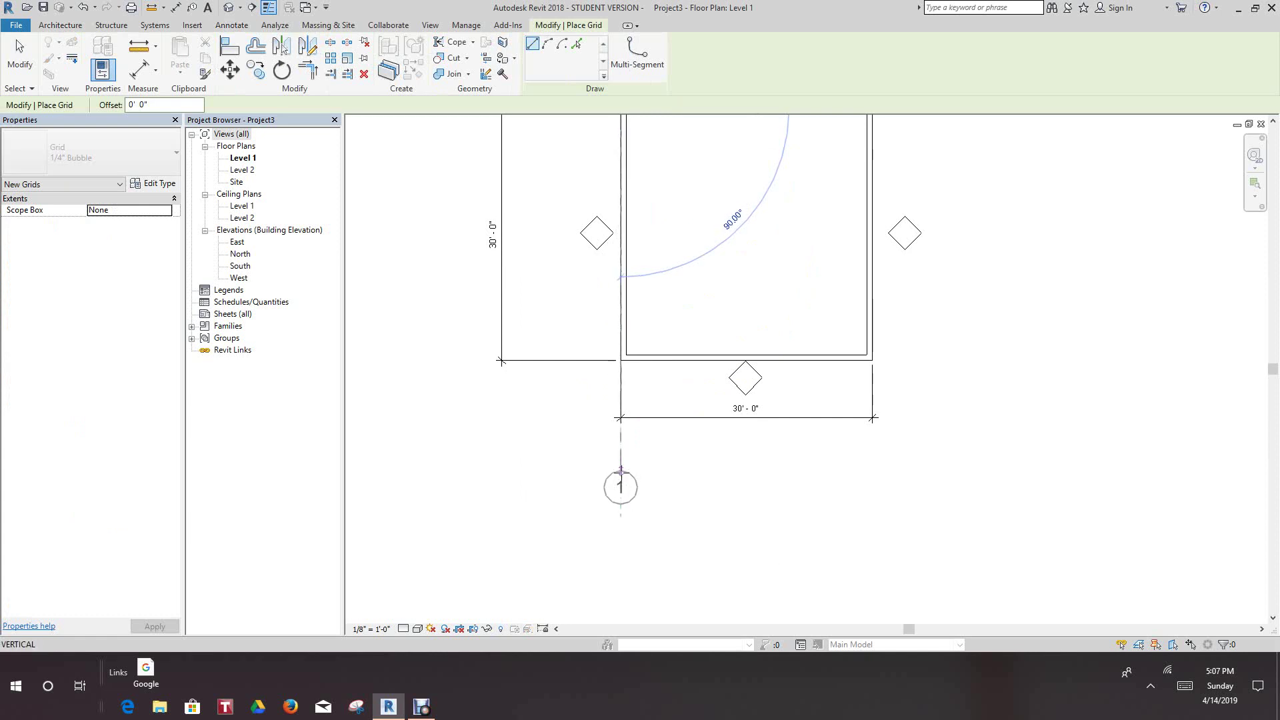
{"action": "left_click", "coordinate": [678, 459]}
Draw a vertical grid line along the east wall's outer face from the northeast corner, ending level with the west grid's bubble
{"action": "scroll", "coordinate": [942, 246], "scroll_direction": "down", "scroll_amount": 2}
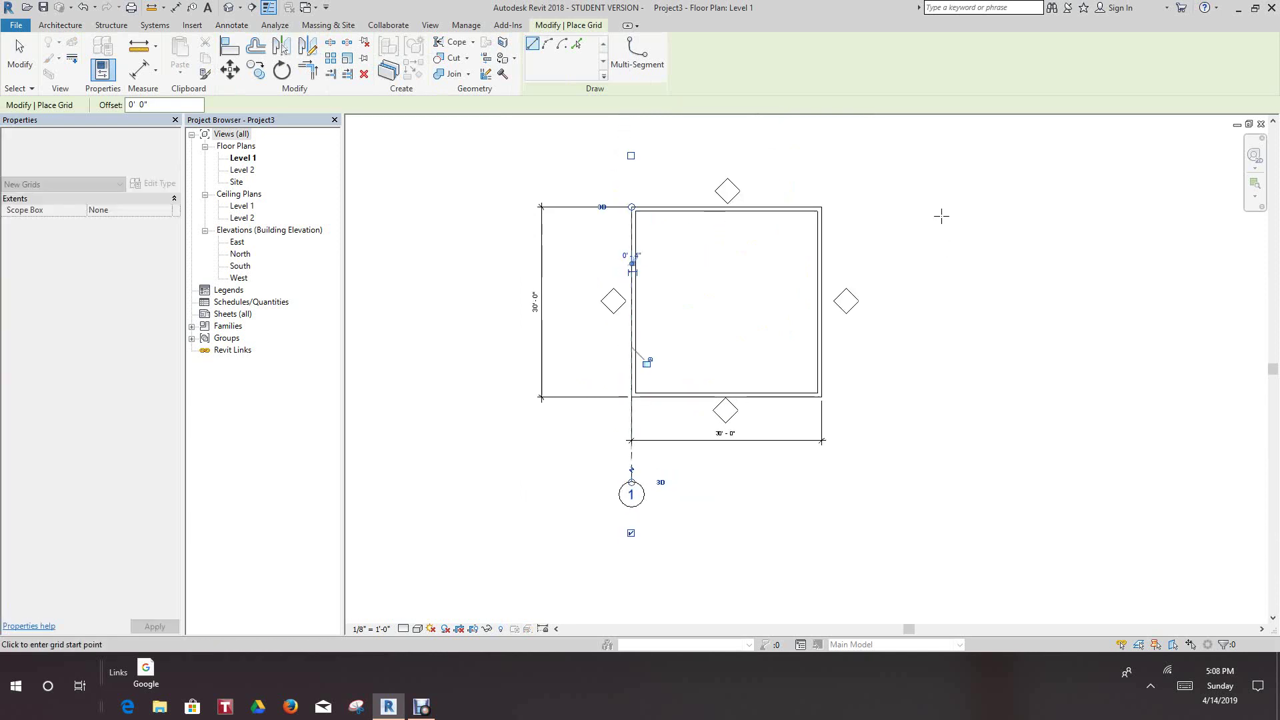
{"action": "scroll", "coordinate": [824, 209], "scroll_direction": "up", "scroll_amount": 2}
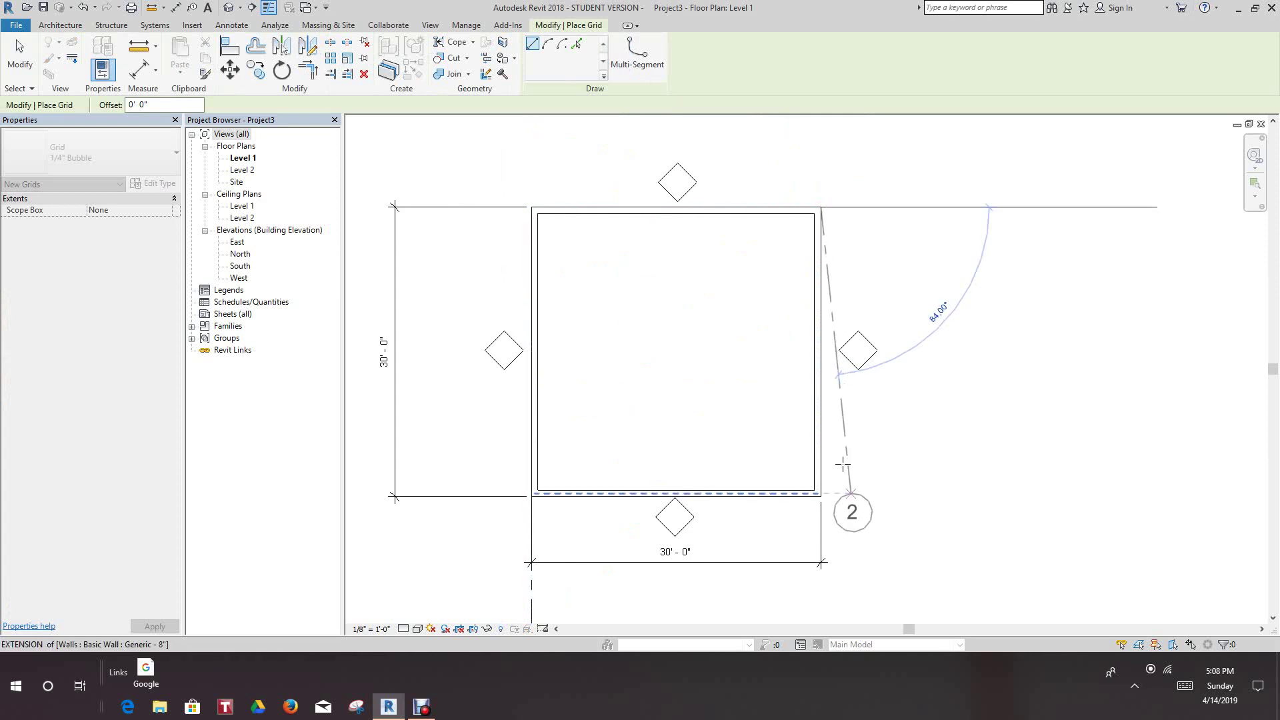
{"action": "scroll", "coordinate": [850, 480], "scroll_direction": "down", "scroll_amount": 3}
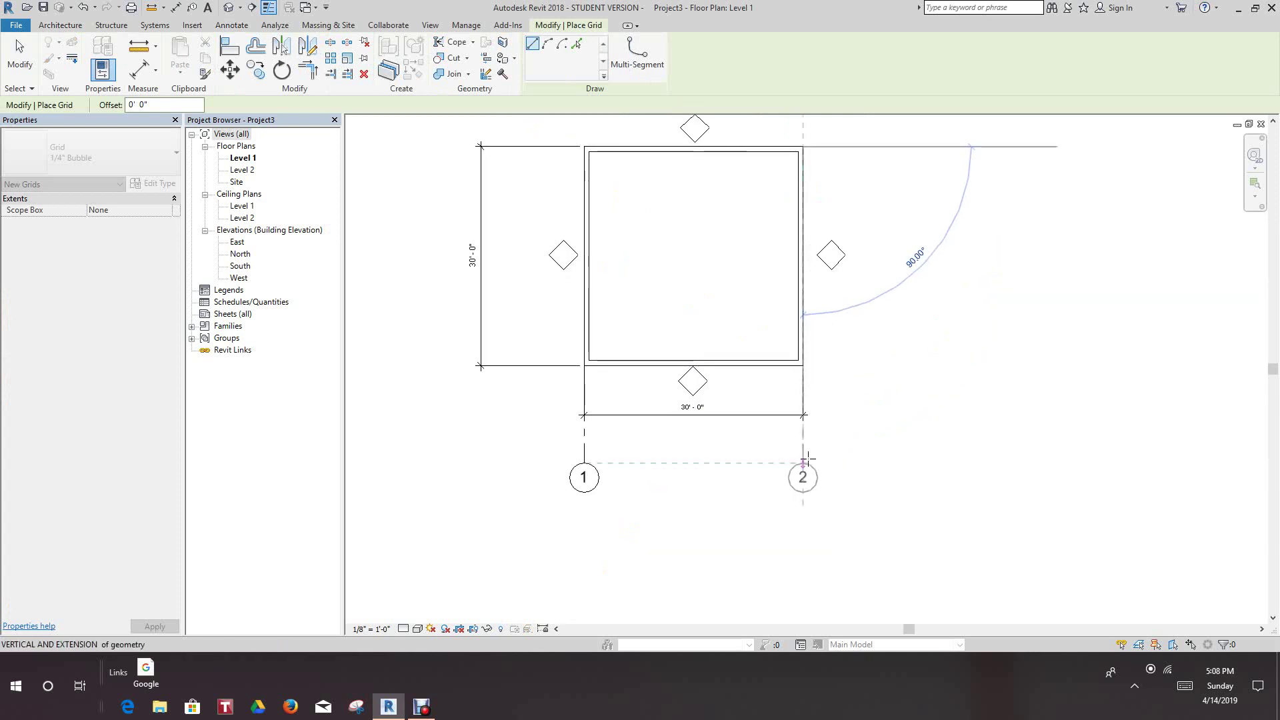
{"action": "left_click", "coordinate": [803, 462]}
{"action": "right_click", "coordinate": [867, 253]}
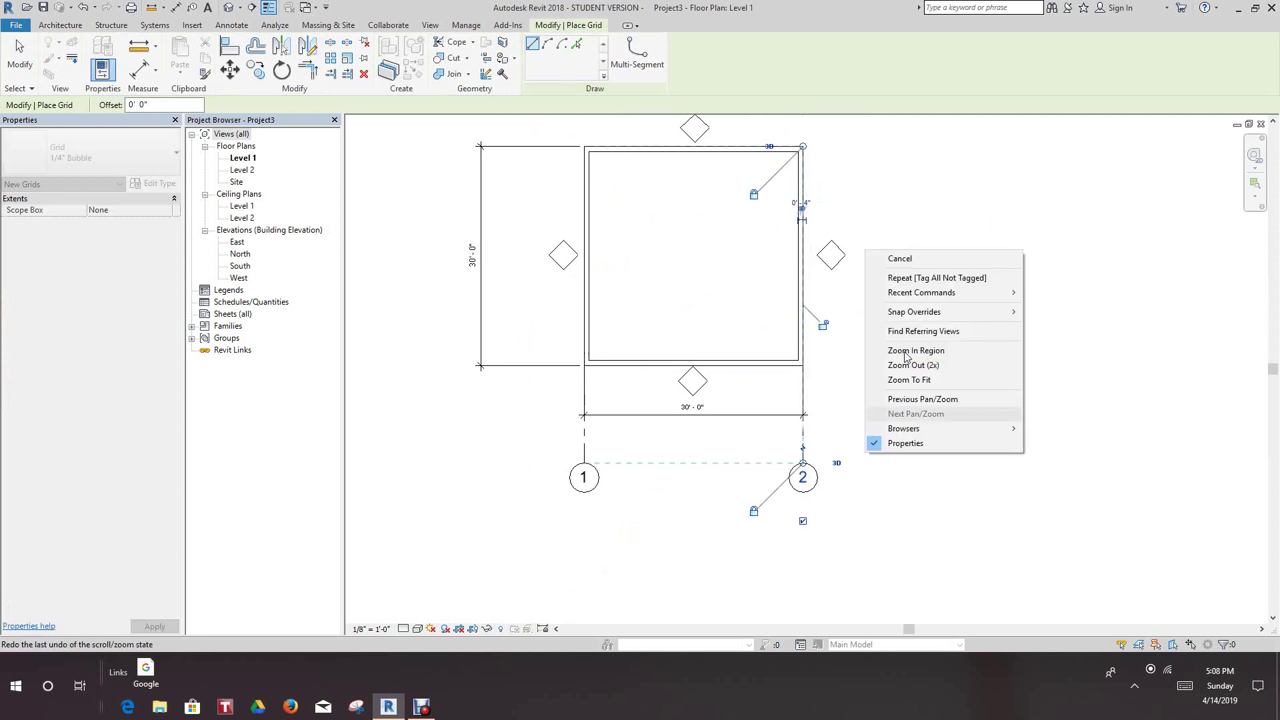
{"action": "left_click", "coordinate": [900, 259]}
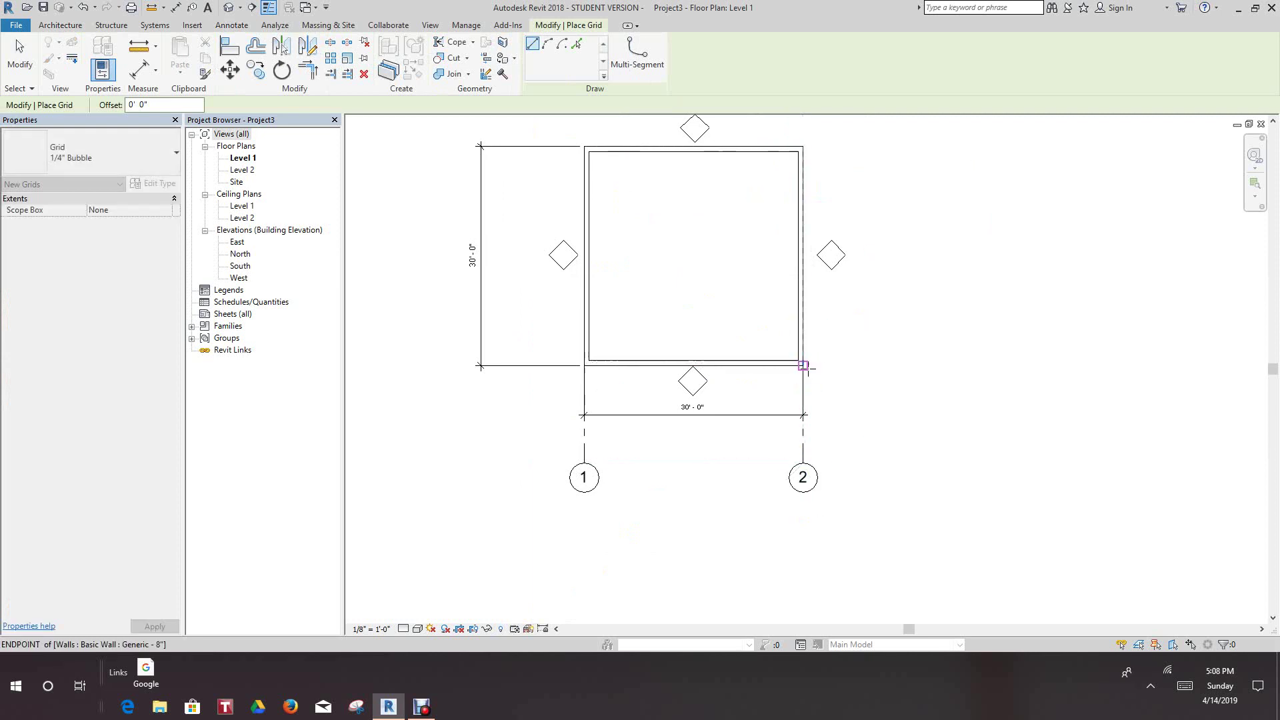
Draw a horizontal grid line along the south wall's outer face, from the southeast corner to west of the vertical dimension
{"action": "left_click", "coordinate": [806, 365]}
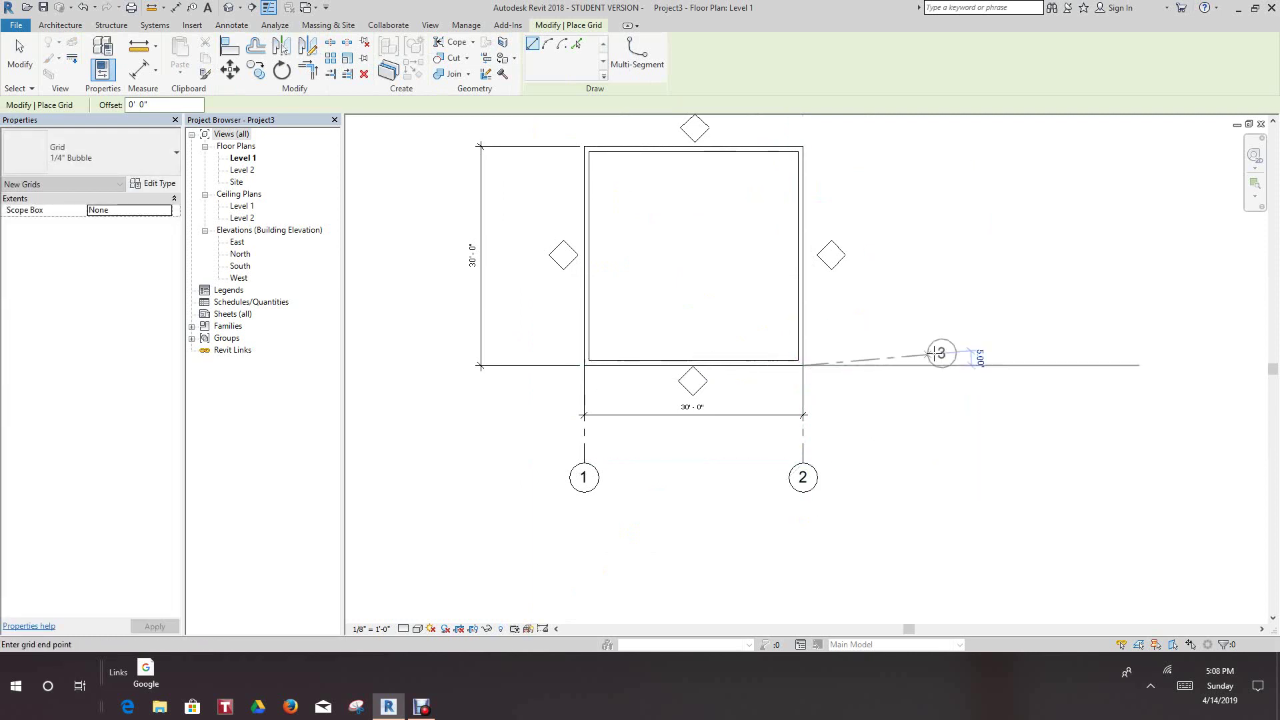
{"action": "left_click", "coordinate": [883, 365]}
{"action": "left_click", "coordinate": [414, 365]}
{"action": "middle_click_drag", "start_coordinate": [552, 368], "coordinate": [562, 440]}
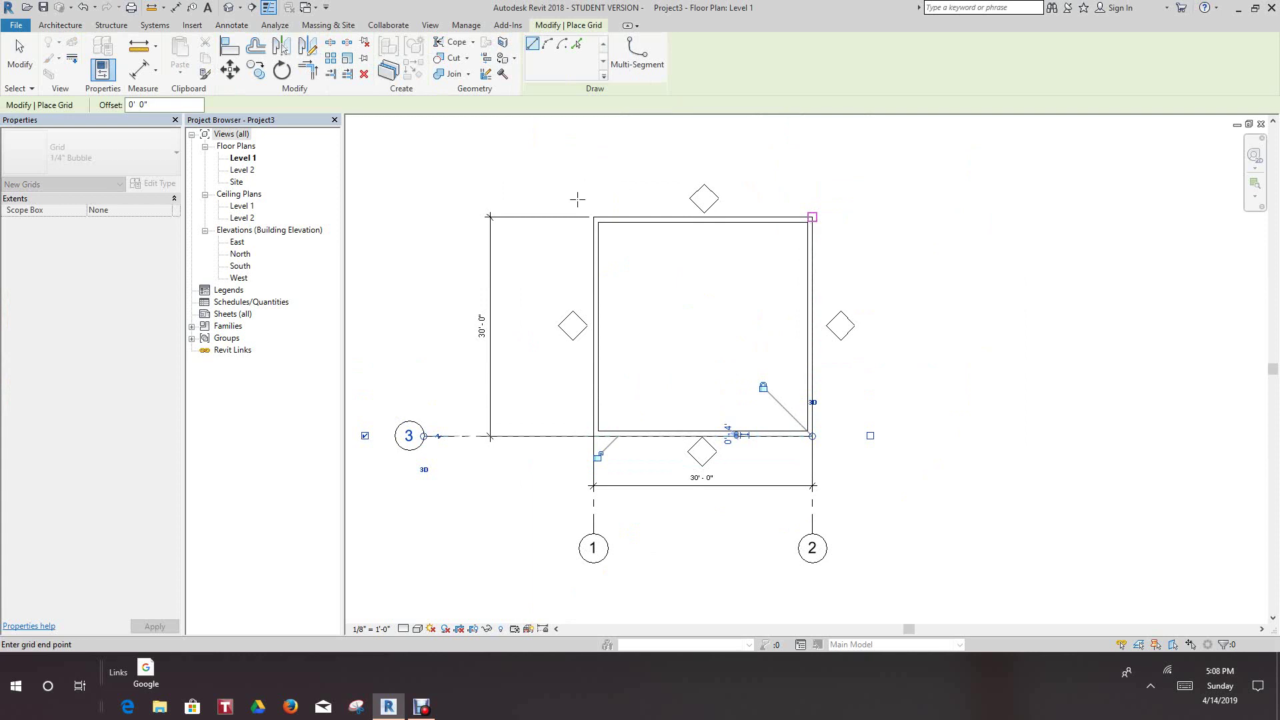
{"action": "right_click", "coordinate": [397, 224]}
{"action": "left_click", "coordinate": [437, 230]}
Leave the Grid command and rename the horizontal grid along the south wall as A
{"action": "scroll", "coordinate": [423, 365], "scroll_direction": "up", "scroll_amount": 2}
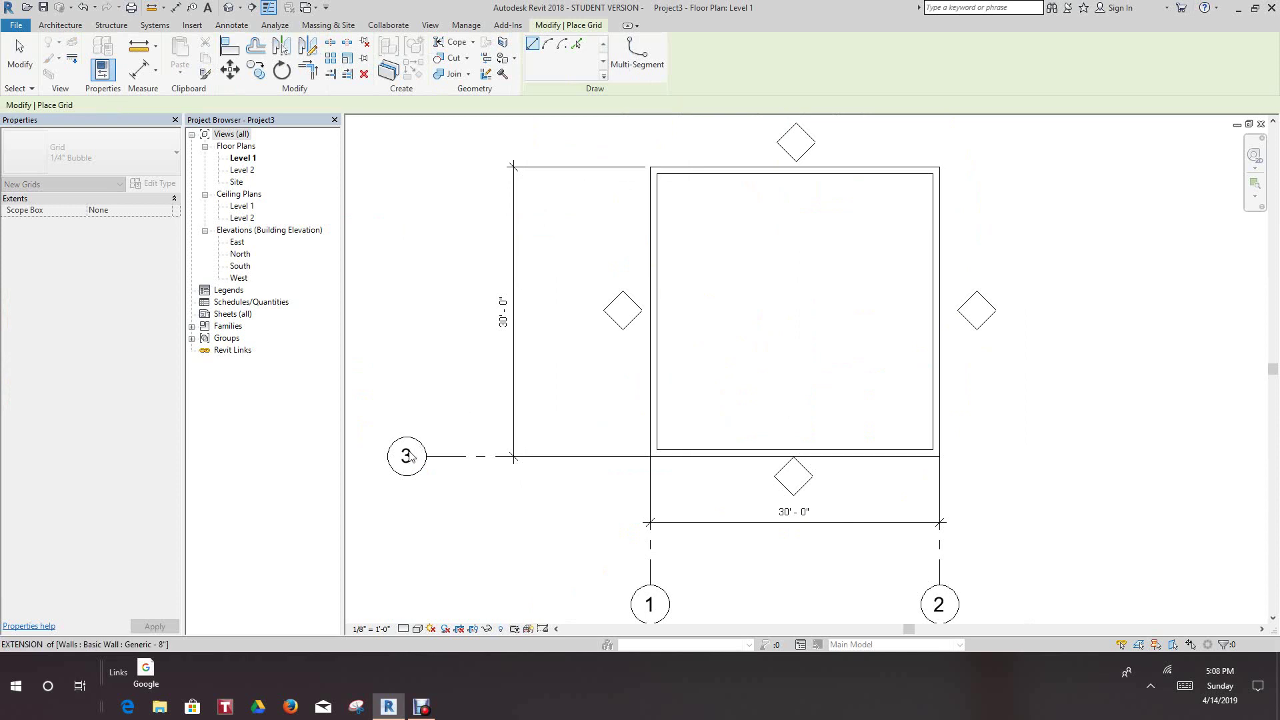
{"action": "key", "text": "Escape"}
{"action": "right_click", "coordinate": [414, 387]}
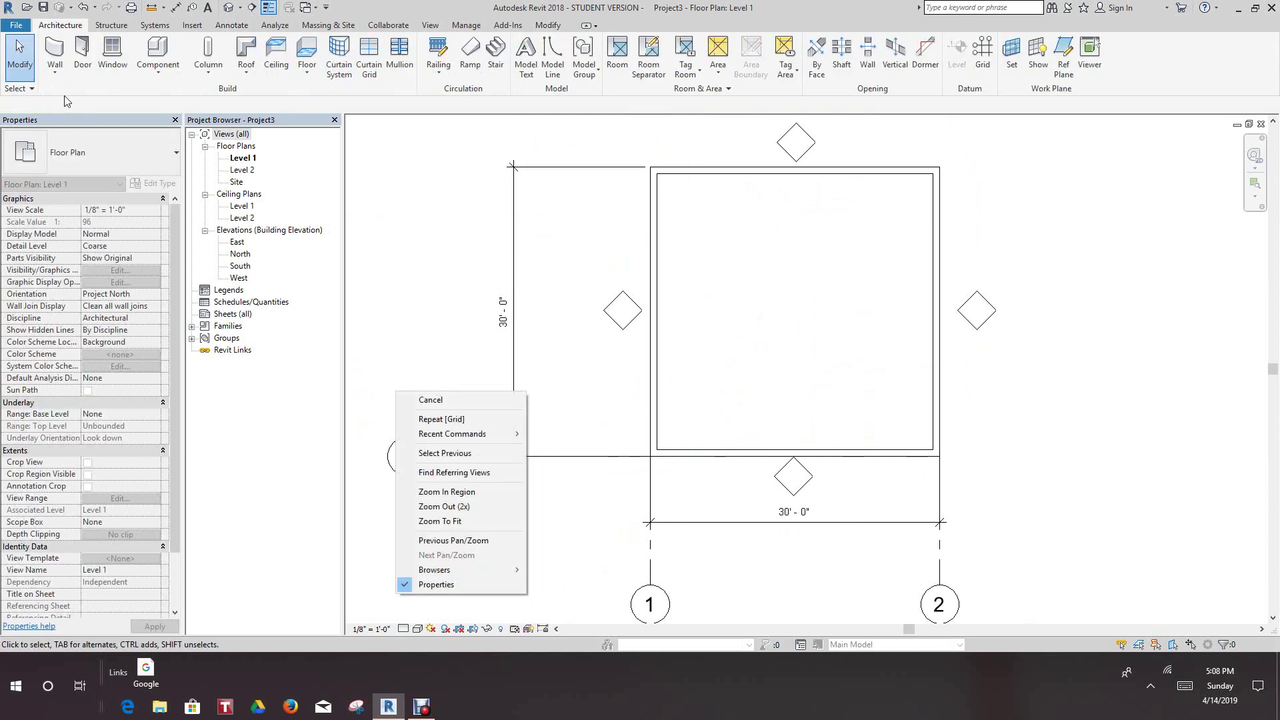
{"action": "left_click", "coordinate": [18, 48]}
{"action": "left_click", "coordinate": [413, 467]}
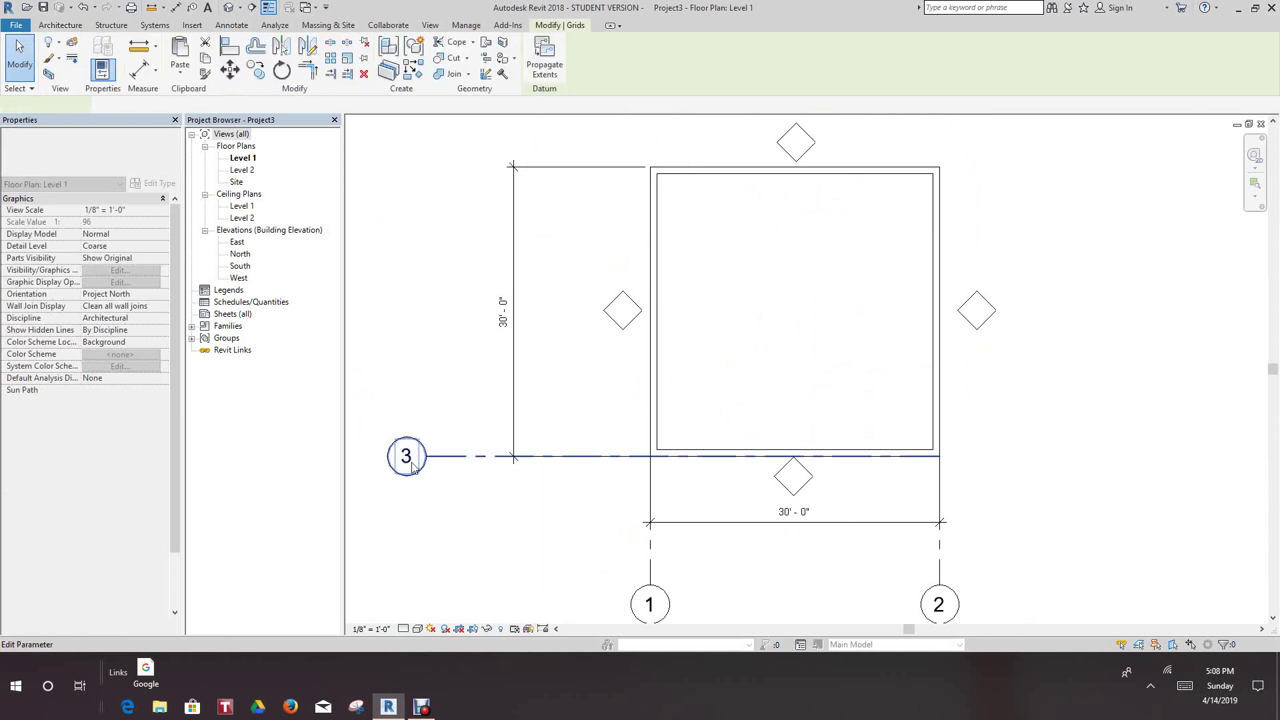
{"action": "left_click", "coordinate": [408, 459]}
{"action": "type", "text": "a"}
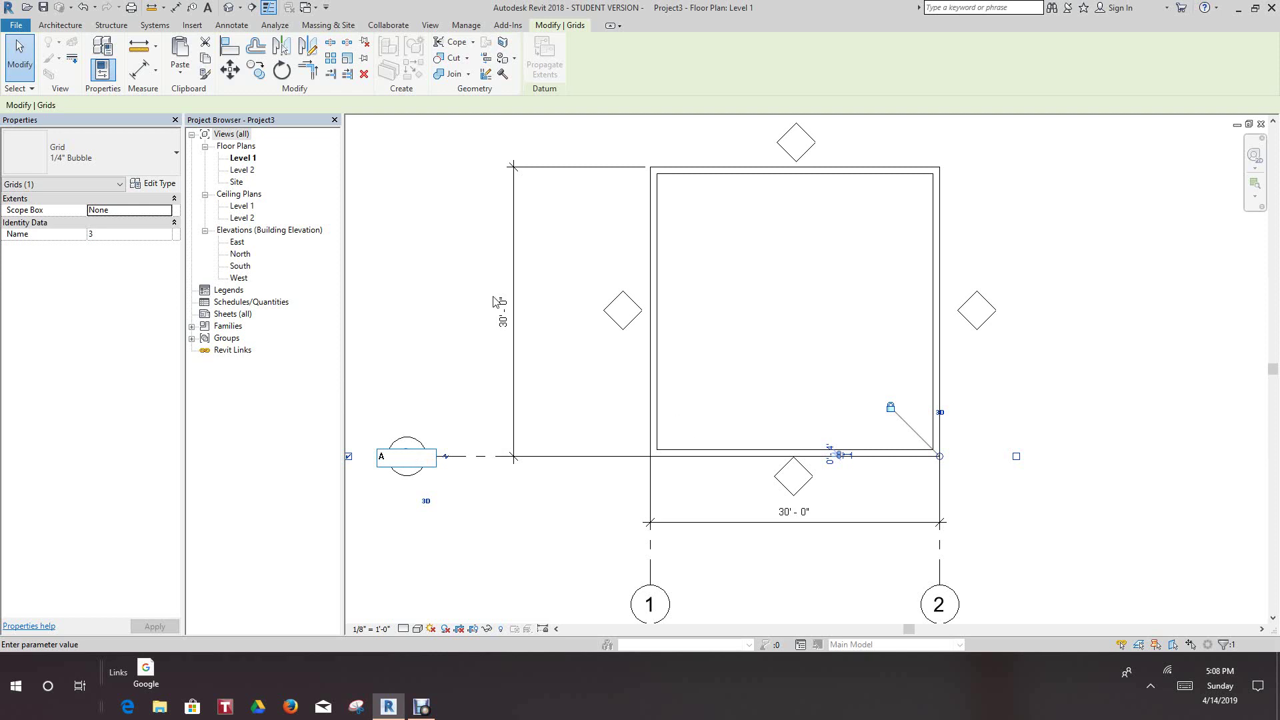
{"action": "left_click", "coordinate": [434, 304]}
{"action": "left_click", "coordinate": [436, 304]}
Draw a horizontal grid line along the north wall's outer face from the northeast corner, ending in line with grid A's bubble
{"action": "scroll", "coordinate": [467, 336], "scroll_direction": "down", "scroll_amount": 1}
{"action": "middle_click_drag", "start_coordinate": [473, 348], "coordinate": [499, 401]}
{"action": "scroll", "coordinate": [758, 260], "scroll_direction": "up", "scroll_amount": 1}
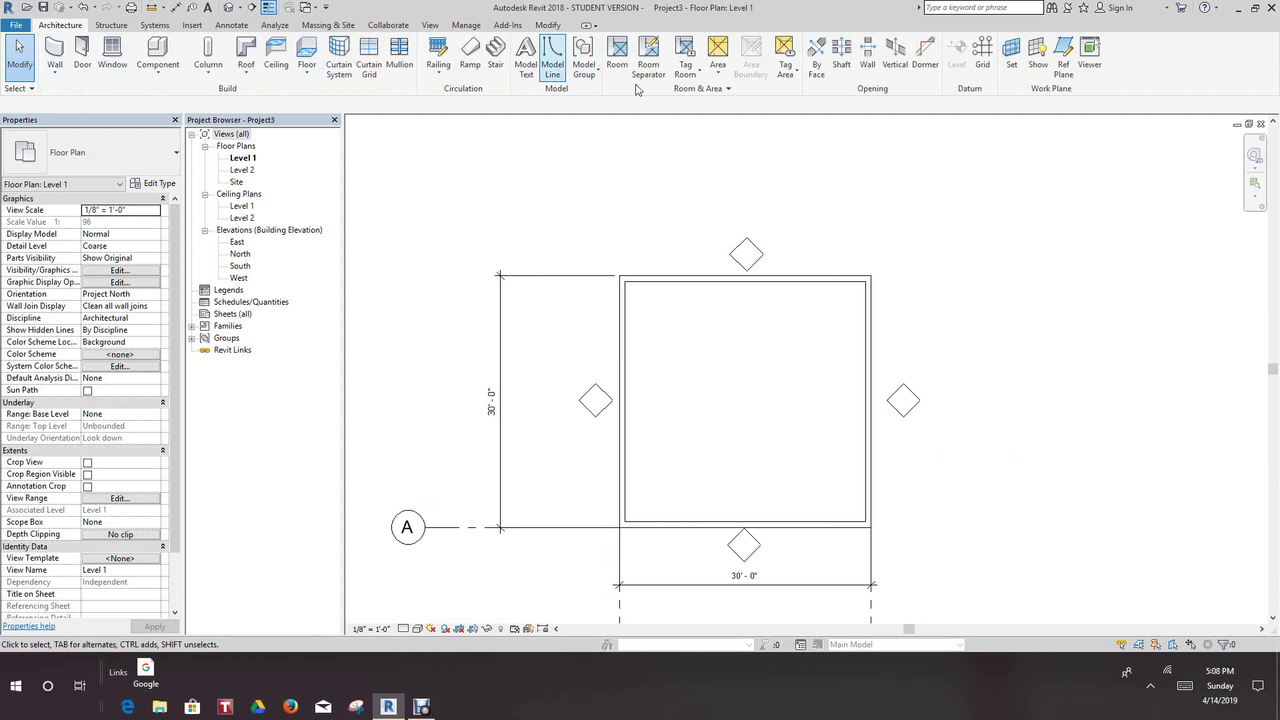
{"action": "left_click", "coordinate": [983, 53]}
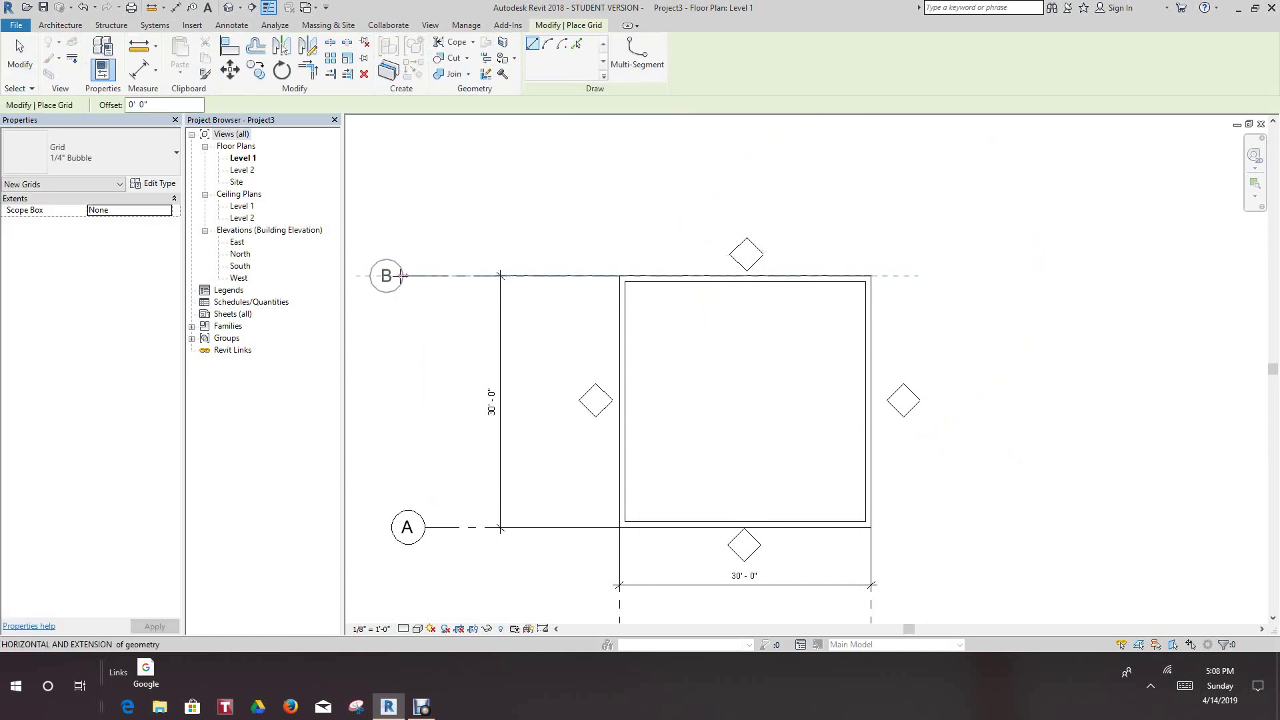
{"action": "left_click", "coordinate": [424, 276]}
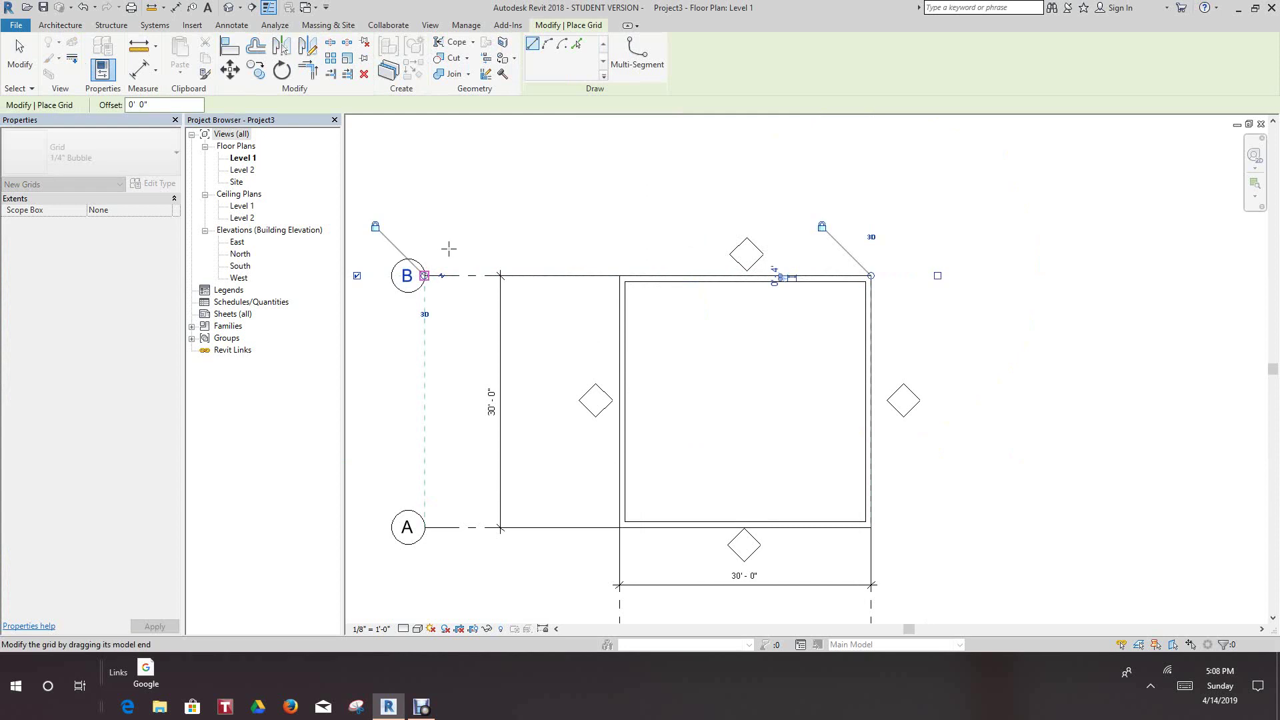
{"action": "right_click", "coordinate": [485, 229]}
{"action": "left_click", "coordinate": [510, 224]}
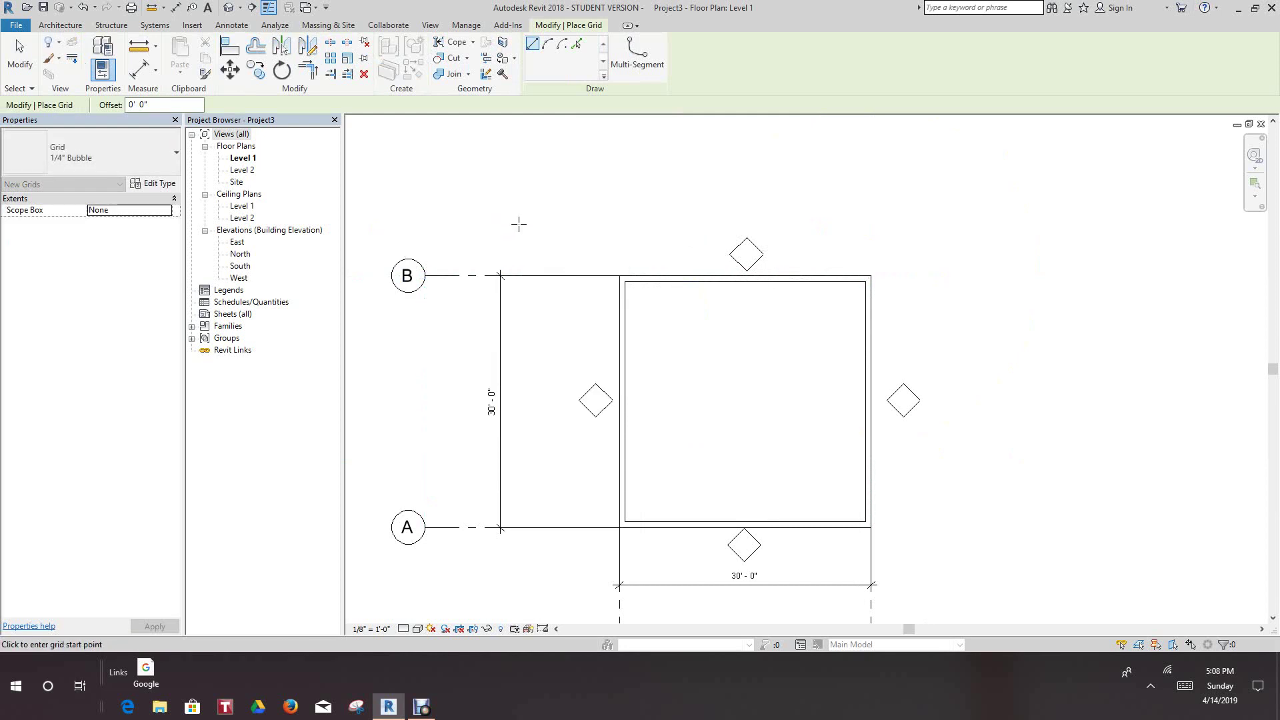
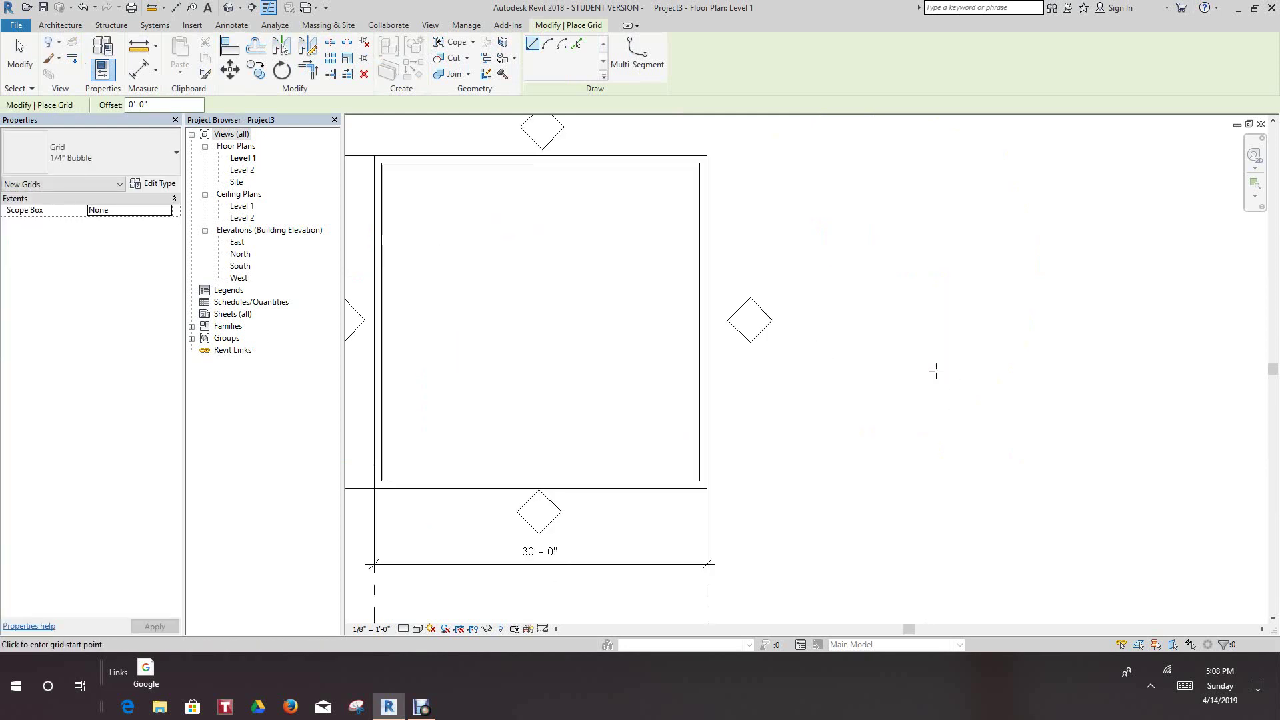
{"action": "scroll", "coordinate": [855, 394], "scroll_direction": "up", "scroll_amount": 1}
{"action": "scroll", "coordinate": [841, 376], "scroll_direction": "down", "scroll_amount": 1}
{"action": "right_click", "coordinate": [841, 376]}
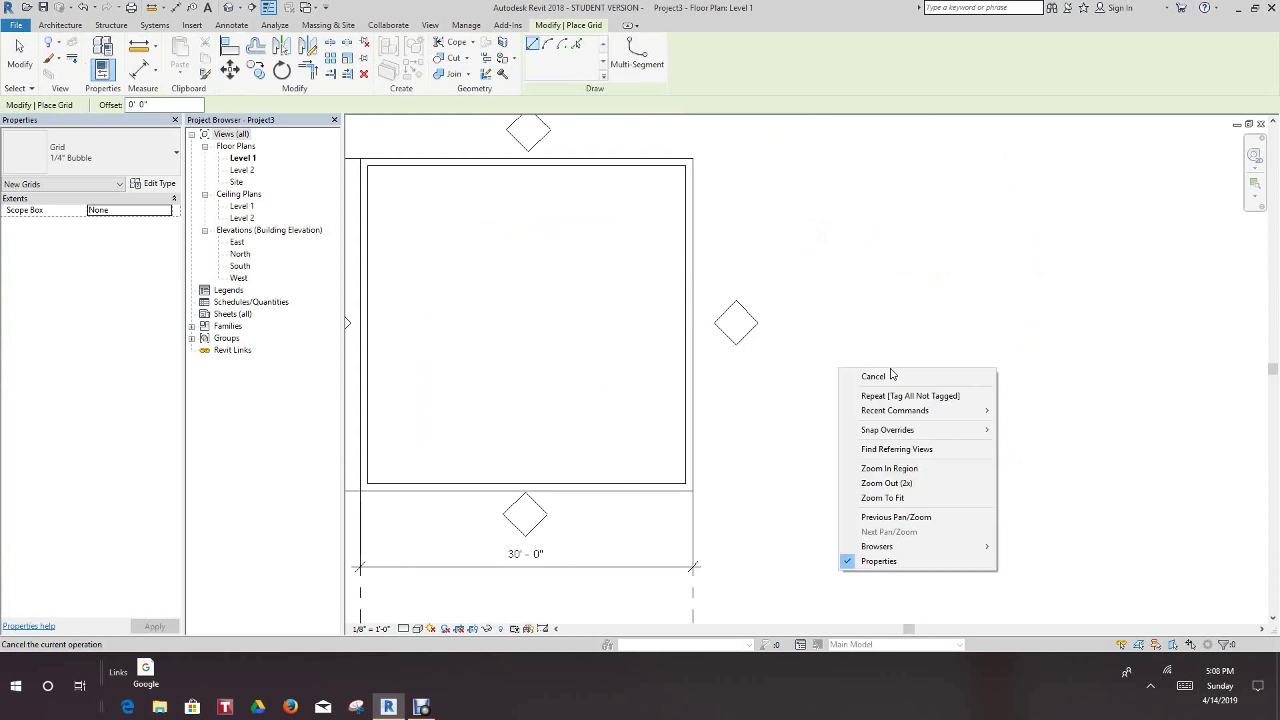
Leave the Grid command and open the family of the east wall's tag for editing
{"action": "left_click", "coordinate": [18, 59]}
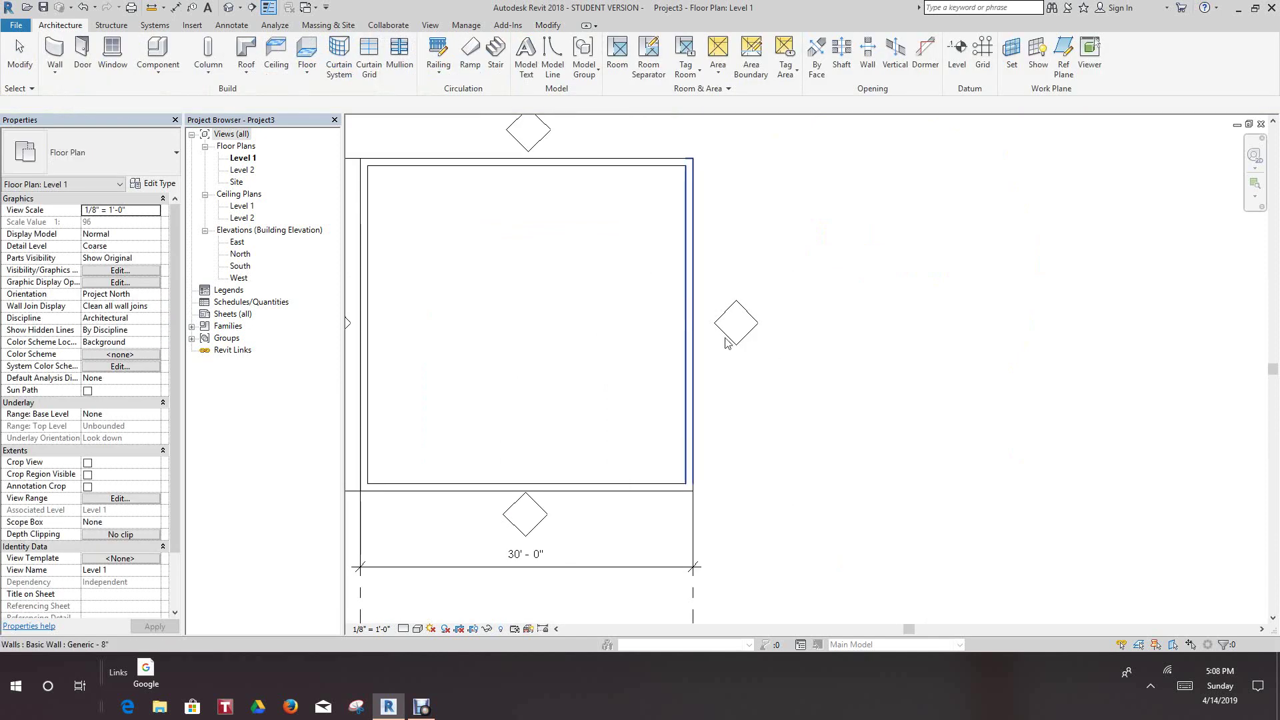
{"action": "scroll", "coordinate": [752, 324], "scroll_direction": "up", "scroll_amount": 1}
{"action": "left_click", "coordinate": [752, 322]}
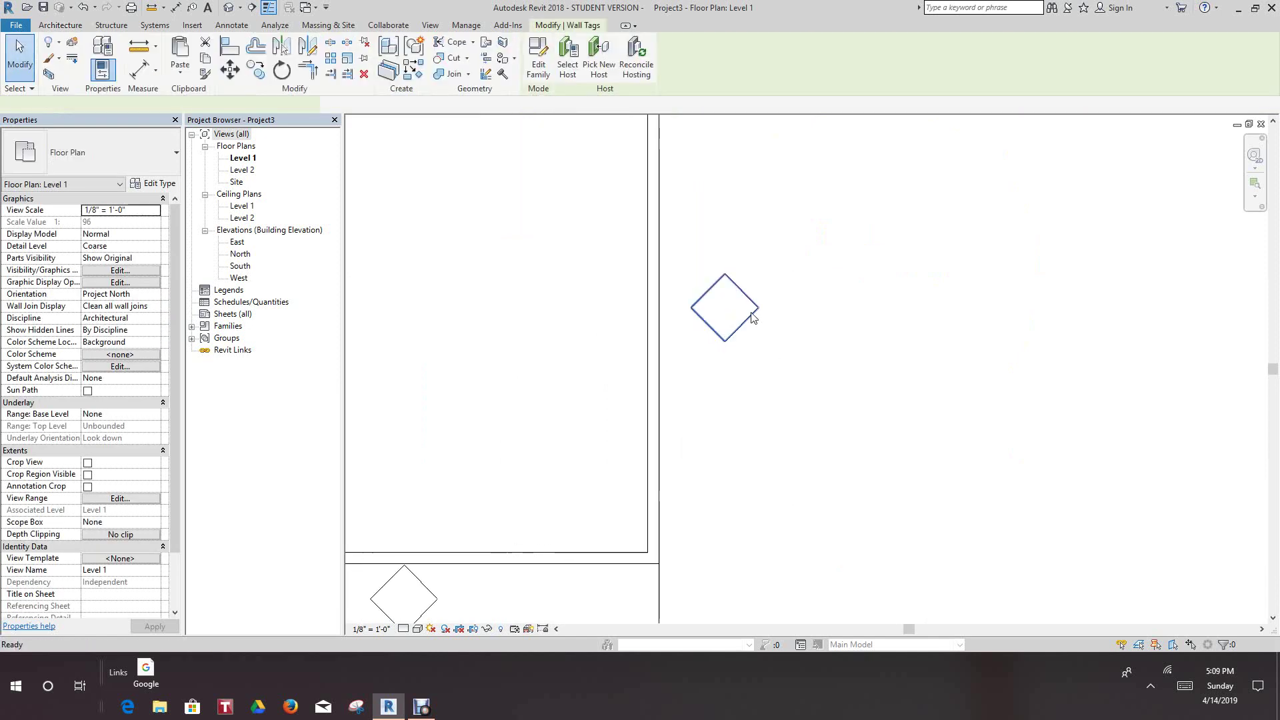
{"action": "double_click", "coordinate": [752, 318]}
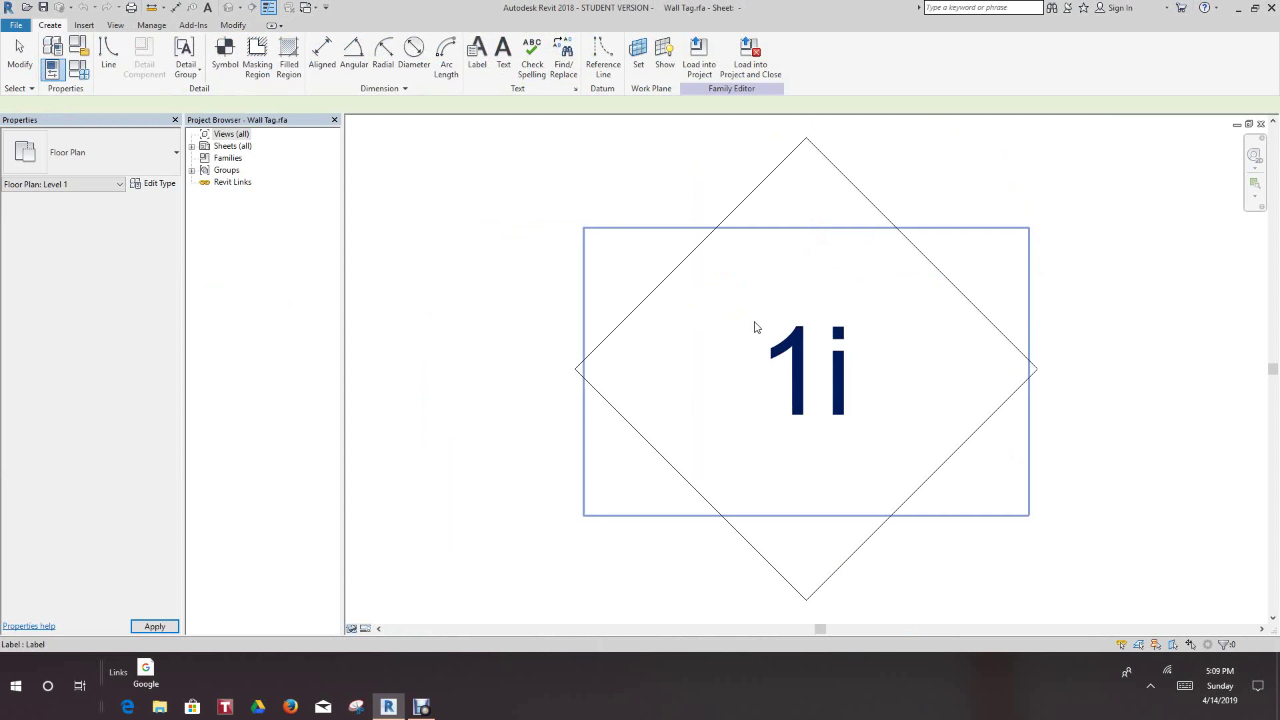
Edit the label inside the tag's diamond, replacing the Type Mark parameter with Mark
{"action": "left_click", "coordinate": [794, 395]}
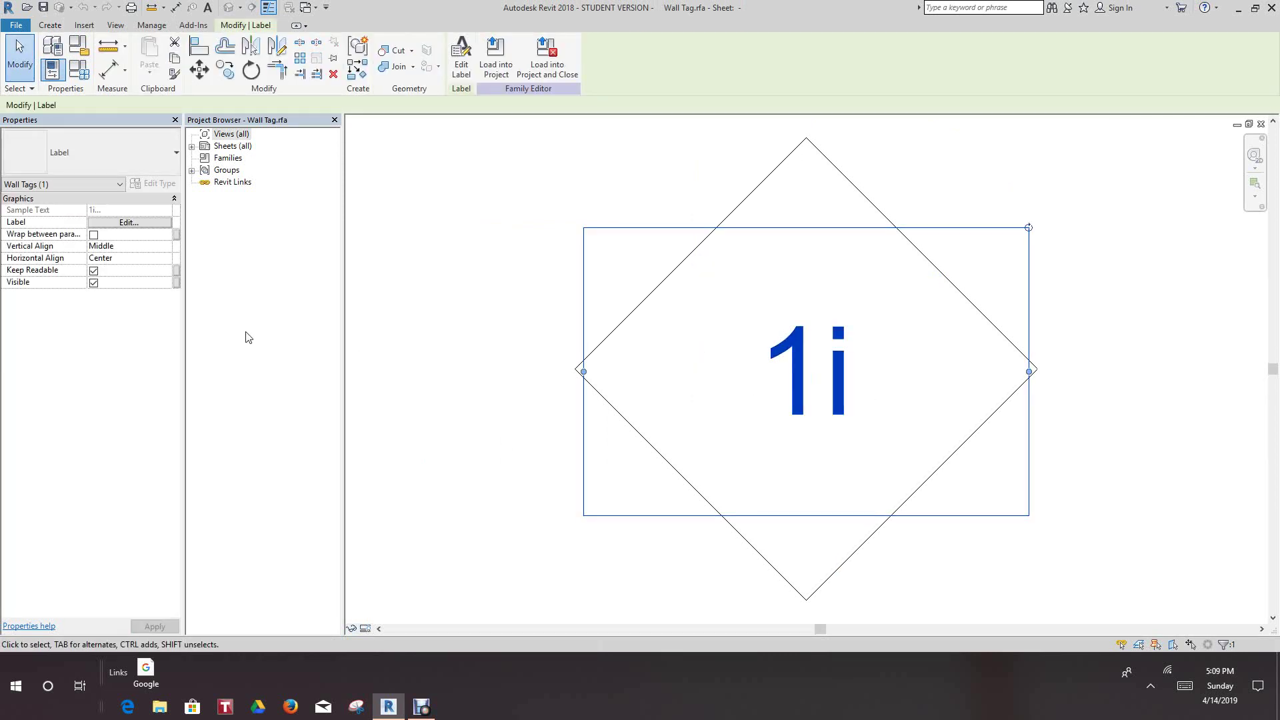
{"action": "left_click", "coordinate": [128, 224]}
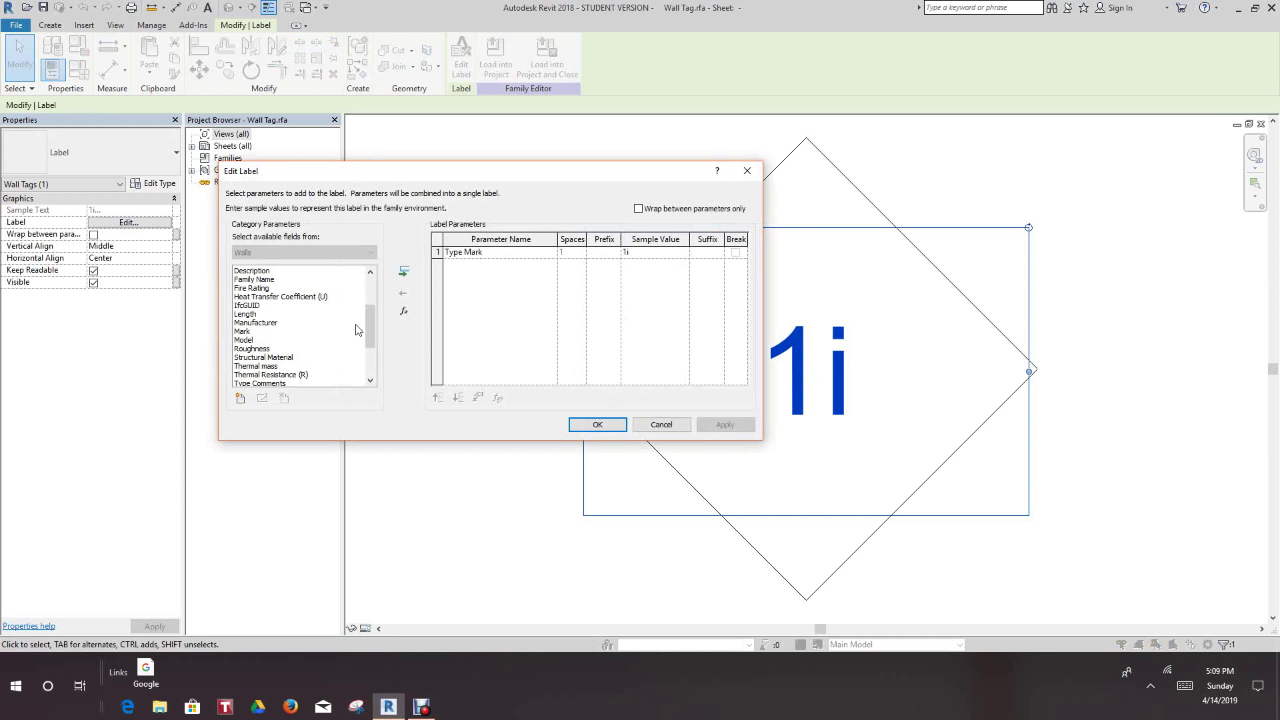
{"action": "scroll", "coordinate": [372, 318], "scroll_direction": "down", "scroll_amount": 2}
{"action": "scroll", "coordinate": [389, 342], "scroll_direction": "up", "scroll_amount": 1}
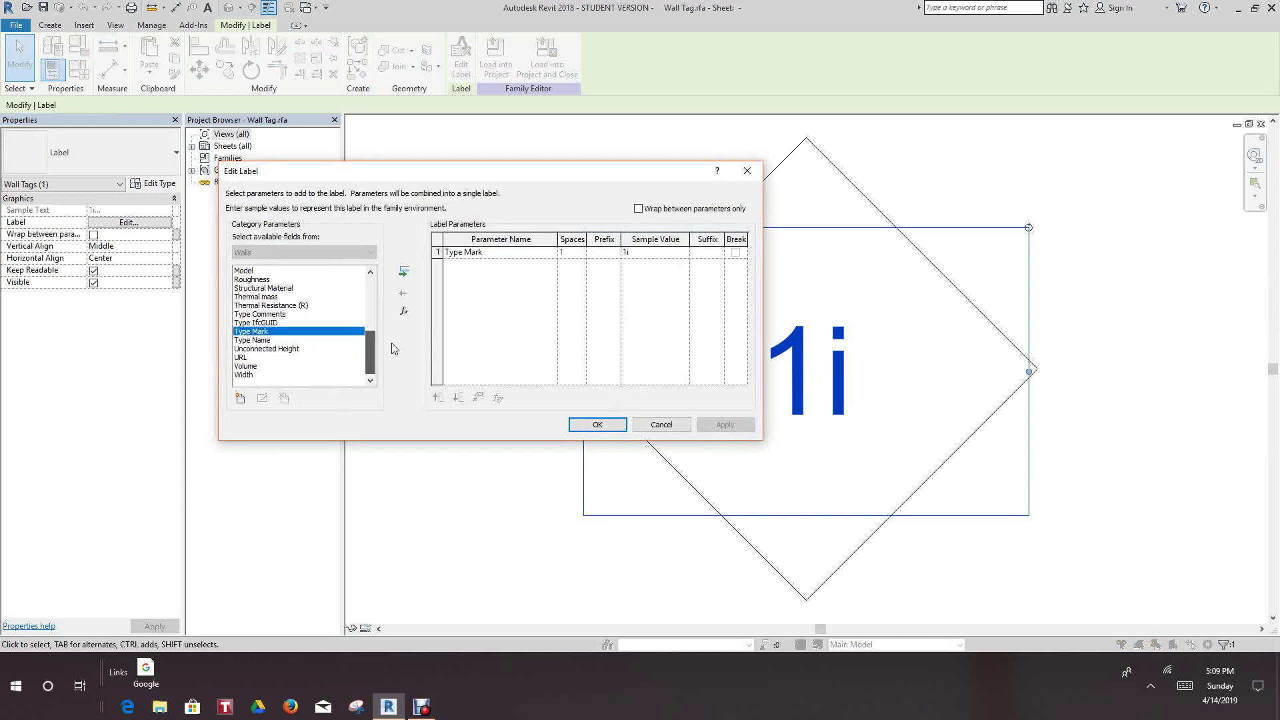
{"action": "left_click", "coordinate": [242, 305]}
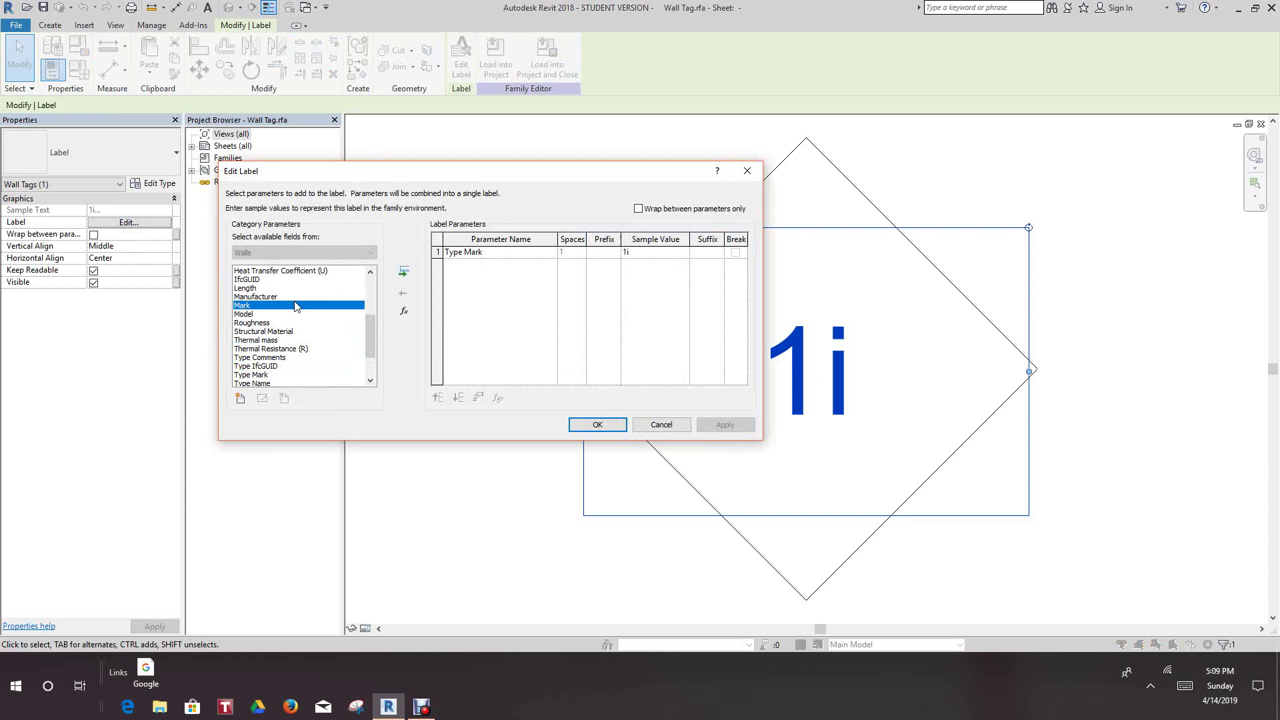
{"action": "left_click", "coordinate": [404, 271]}
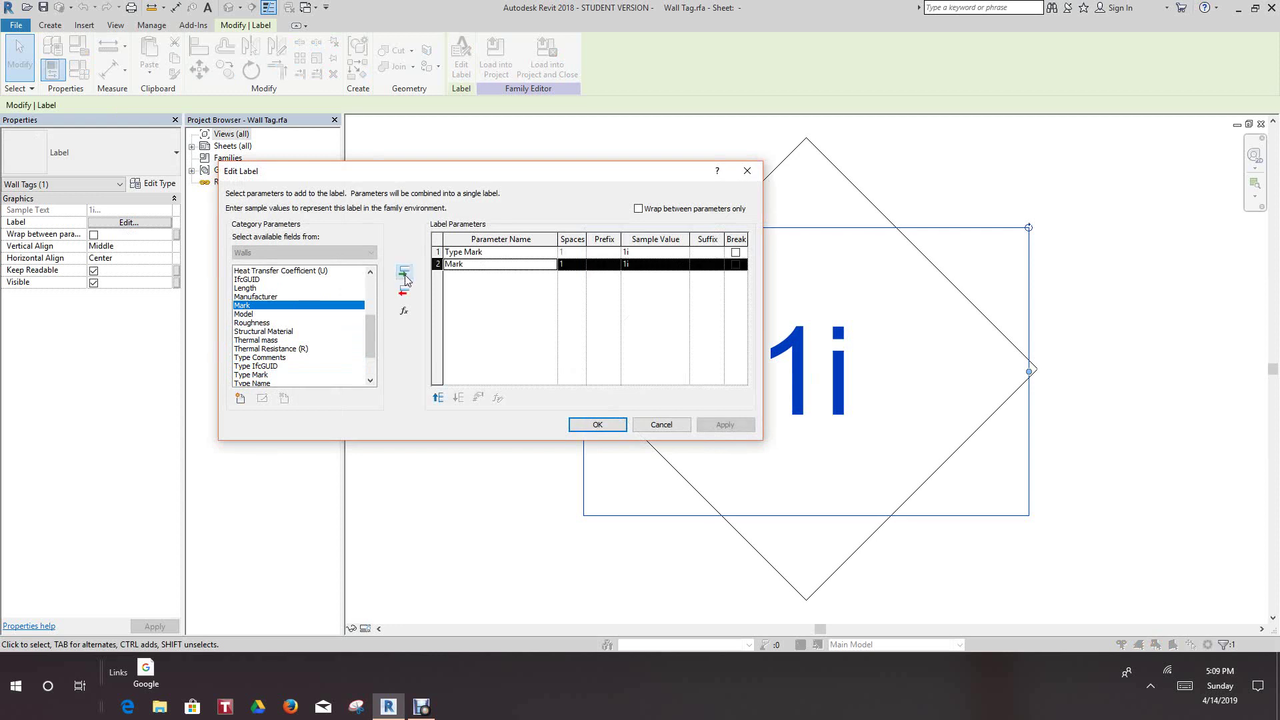
{"action": "left_click", "coordinate": [478, 253]}
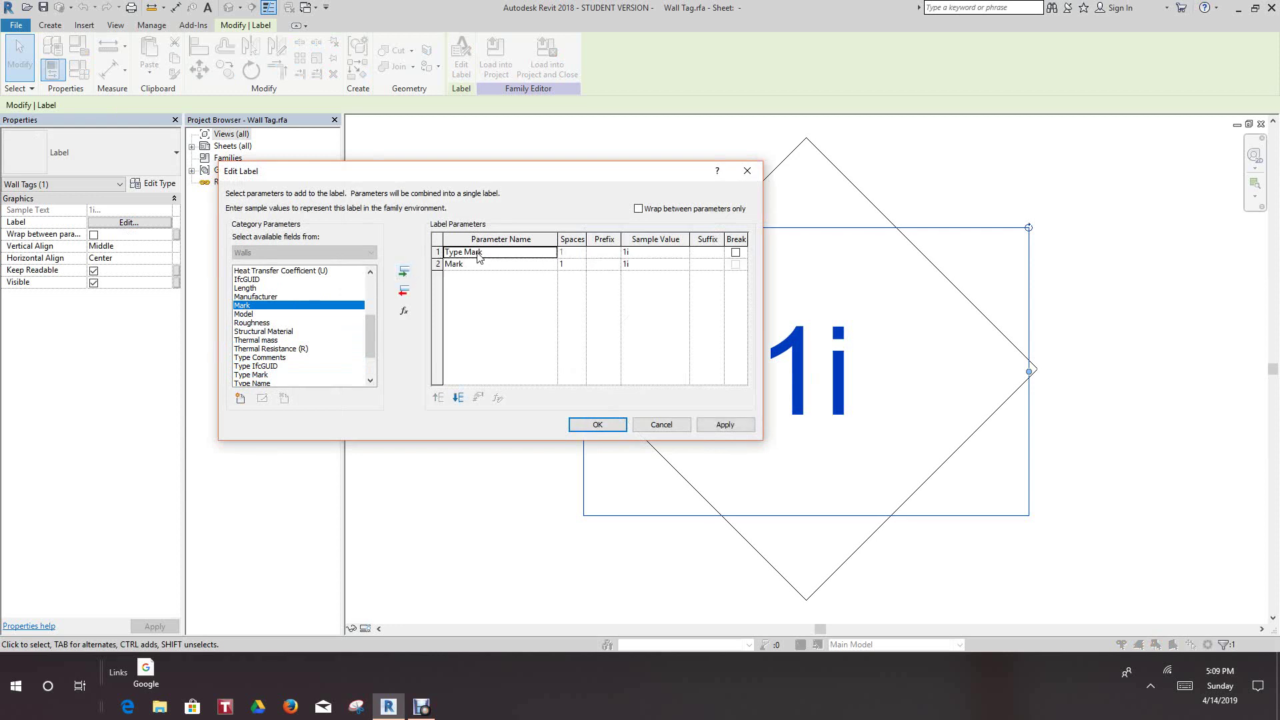
{"action": "left_click", "coordinate": [405, 296]}
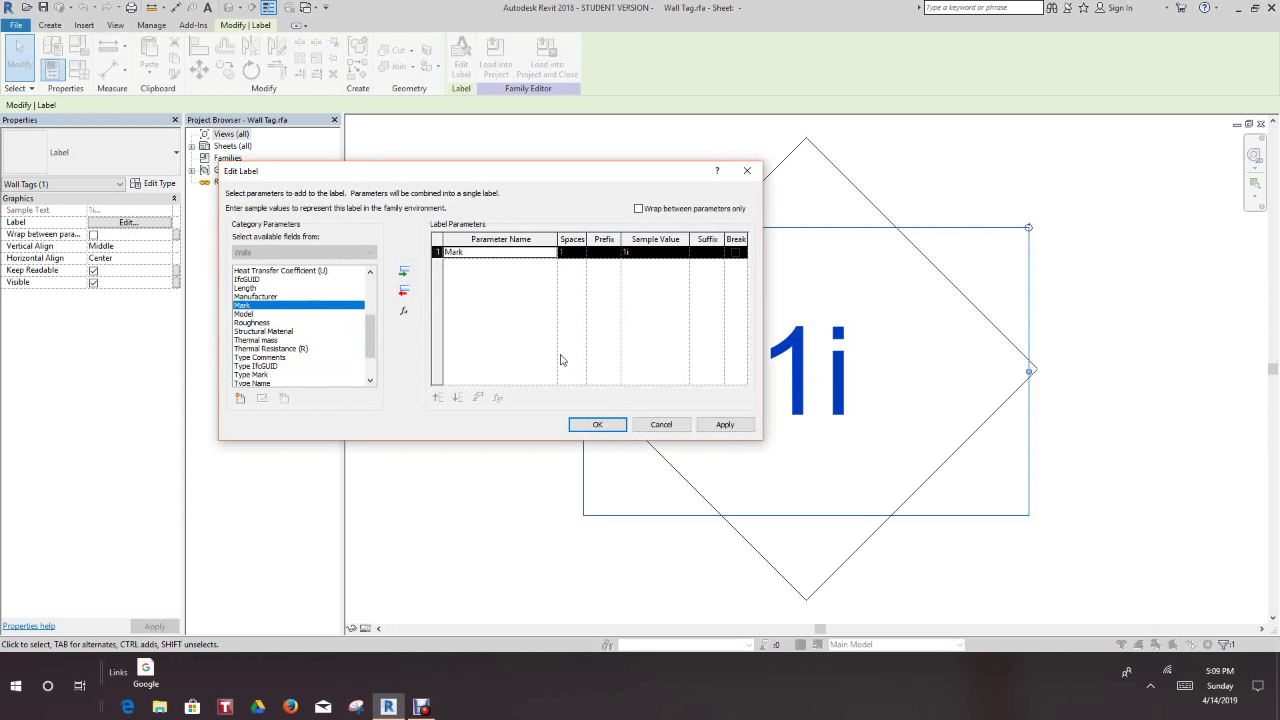
{"action": "left_click", "coordinate": [601, 424]}
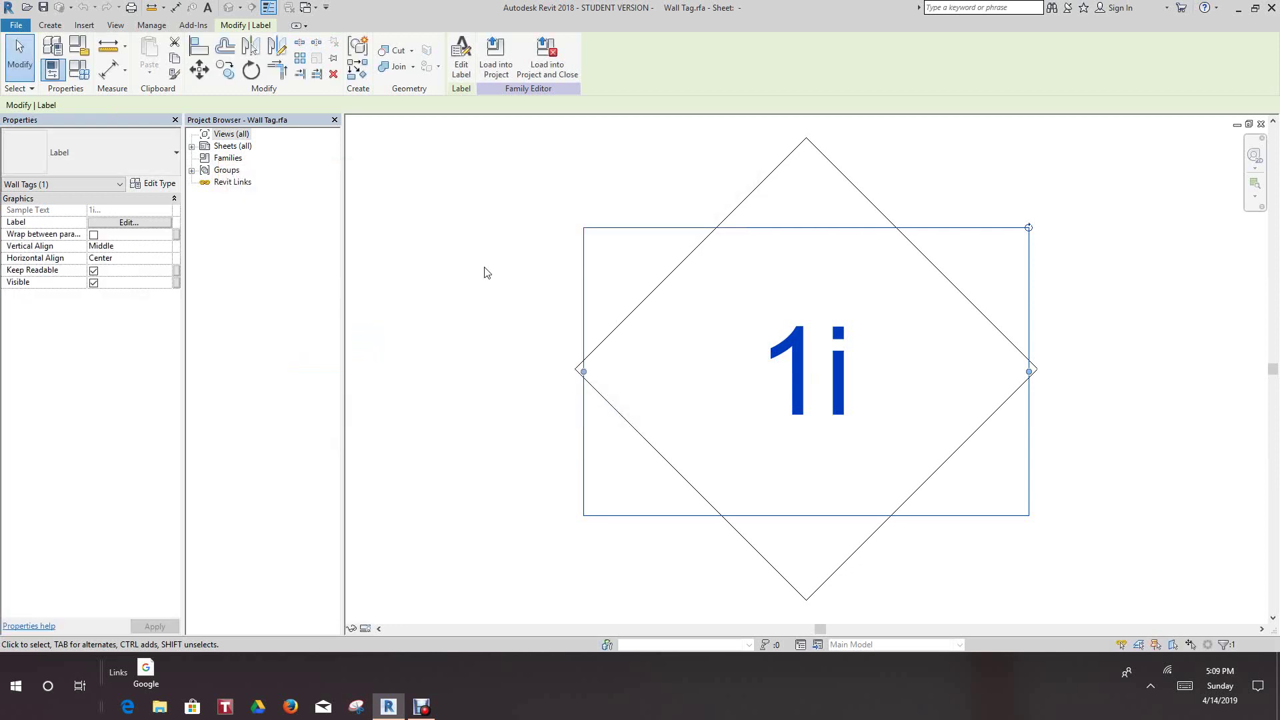
Load the edited Wall Tag family into the project, overwriting the existing version
{"action": "middle_click_drag", "start_coordinate": [478, 260], "coordinate": [465, 284]}
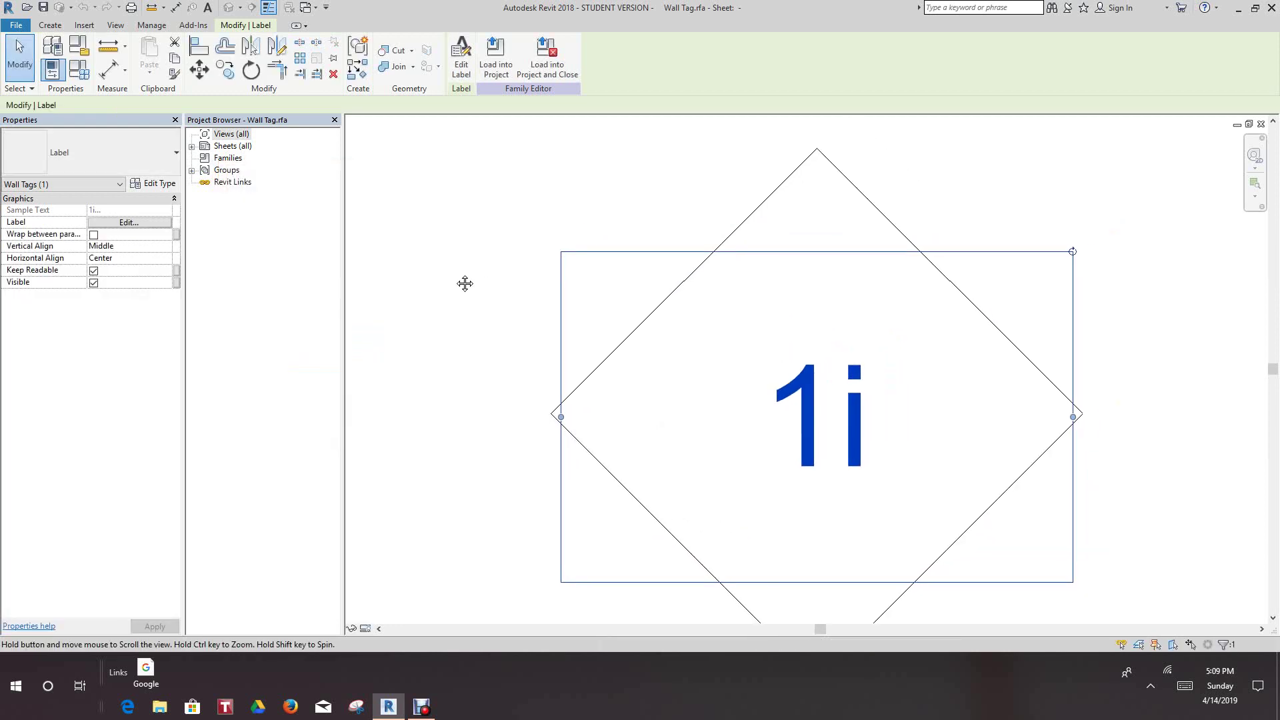
{"action": "left_click", "coordinate": [500, 66]}
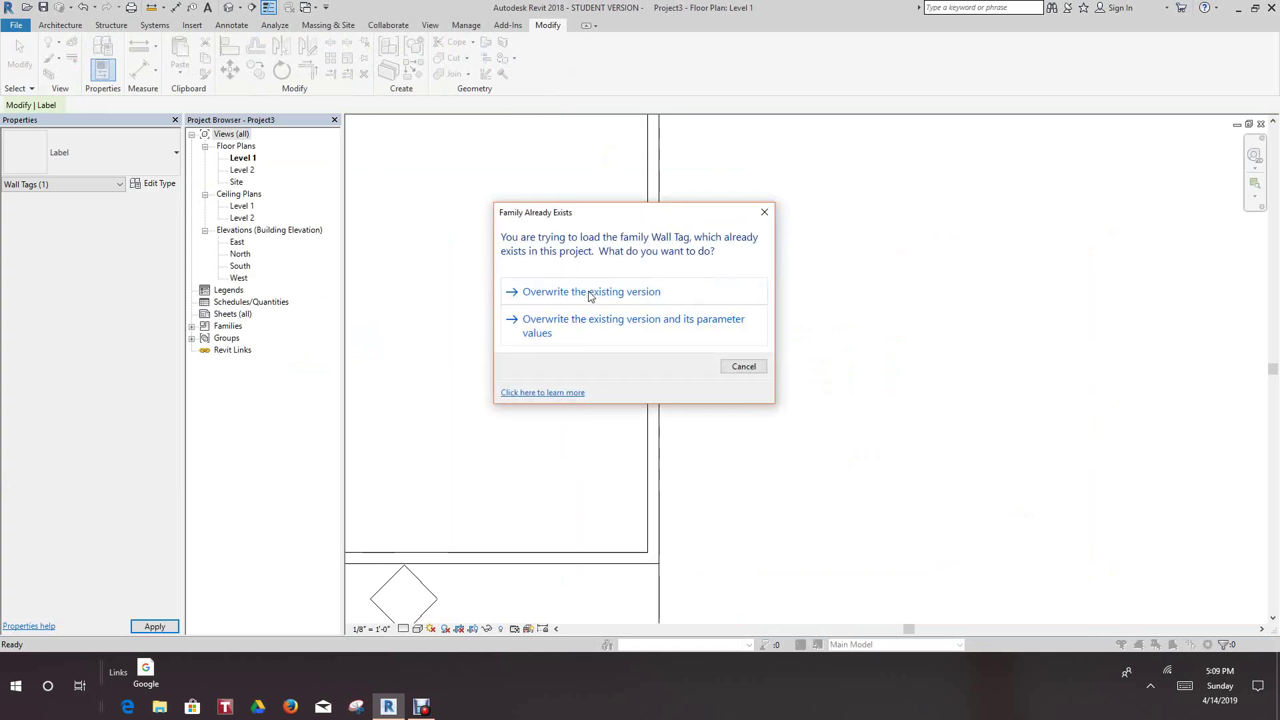
{"action": "left_click", "coordinate": [590, 294]}
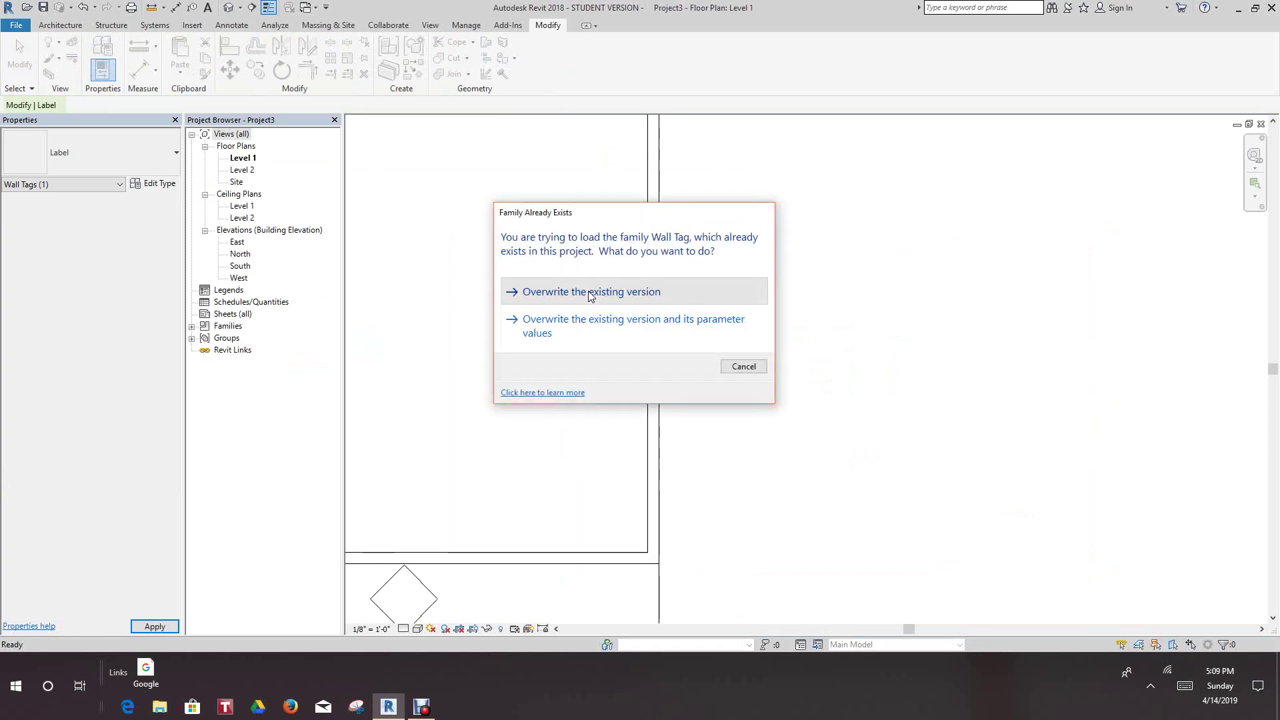
{"action": "left_click", "coordinate": [590, 296]}
{"action": "scroll", "coordinate": [588, 290], "scroll_direction": "down", "scroll_amount": 2}
{"action": "middle_click_drag", "start_coordinate": [622, 285], "coordinate": [894, 260]}
{"action": "scroll", "coordinate": [878, 251], "scroll_direction": "down", "scroll_amount": 4}
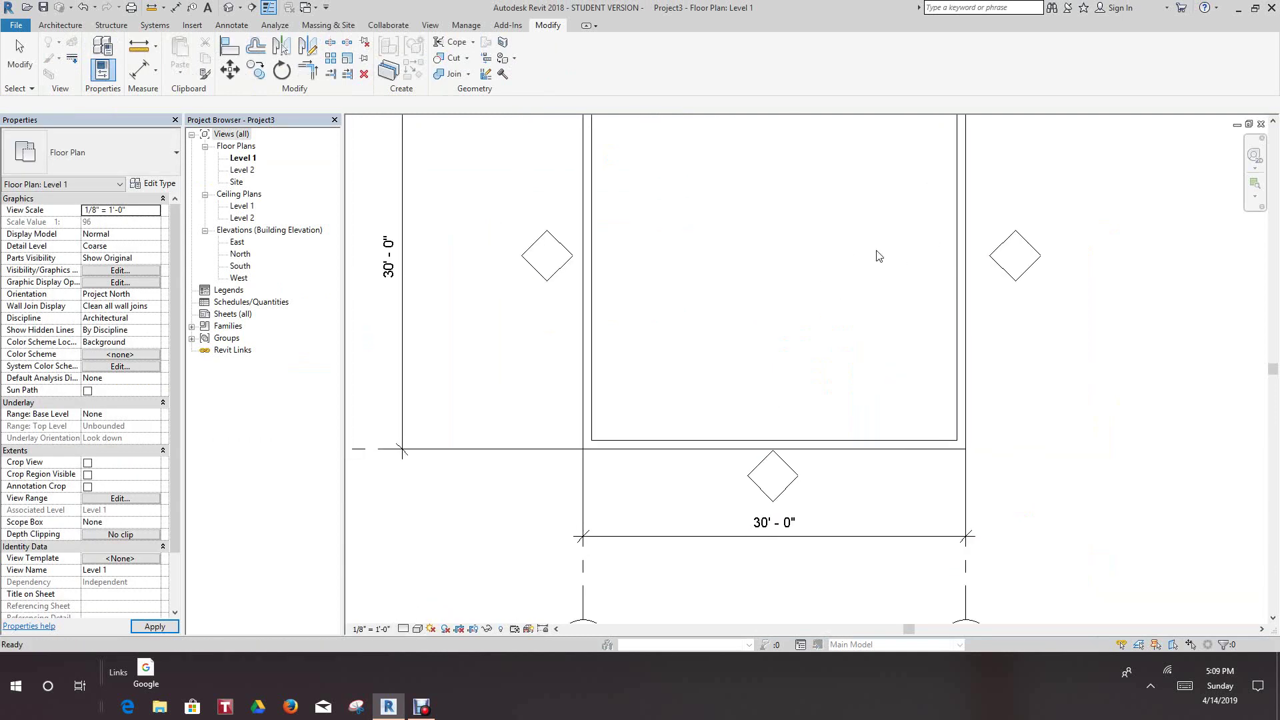
{"action": "middle_click_drag", "start_coordinate": [814, 282], "coordinate": [795, 343]}
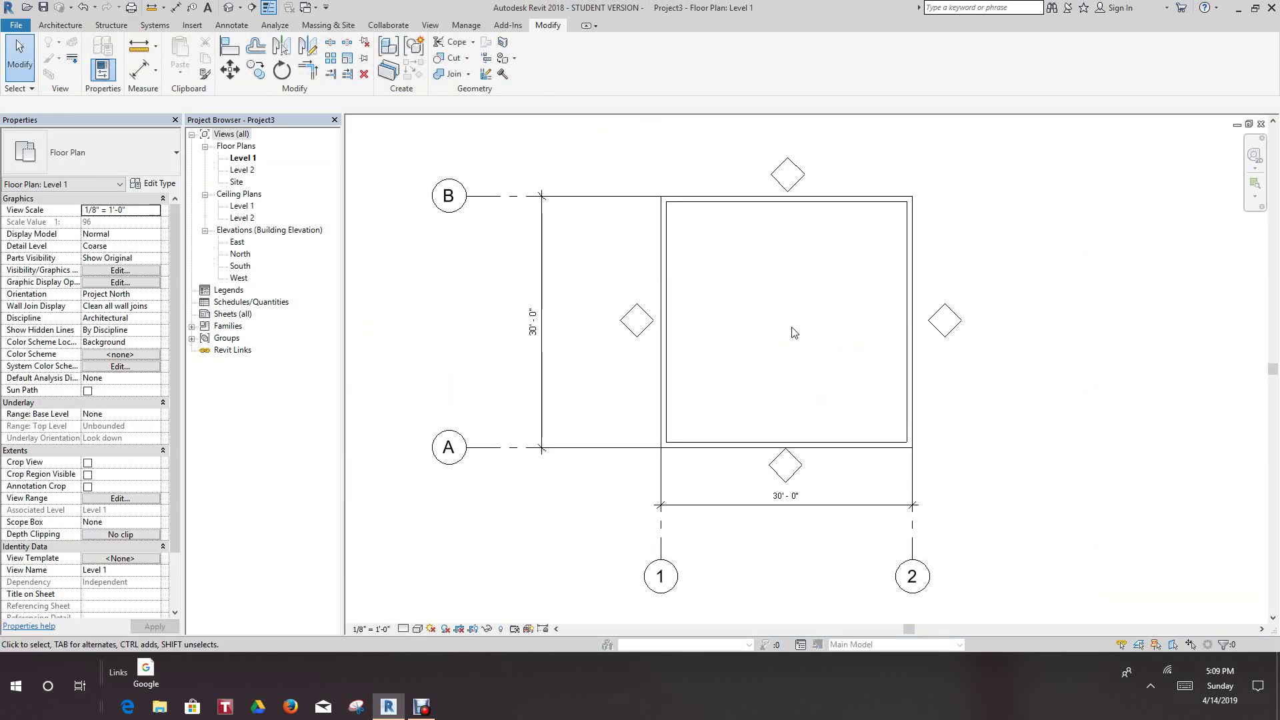
Reopen the tag family from the west wall's tag and close it without saving changes to Wall Tag.rfa
{"action": "double_click", "coordinate": [636, 334]}
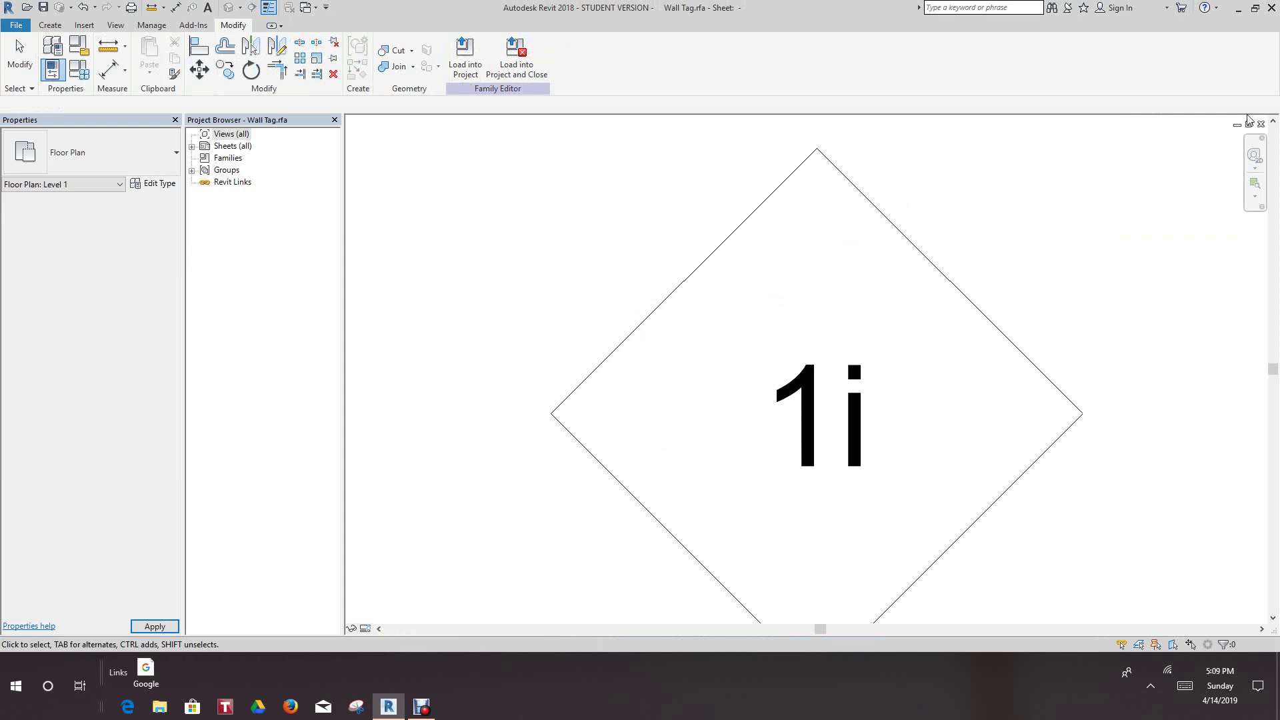
{"action": "left_click", "coordinate": [1261, 125]}
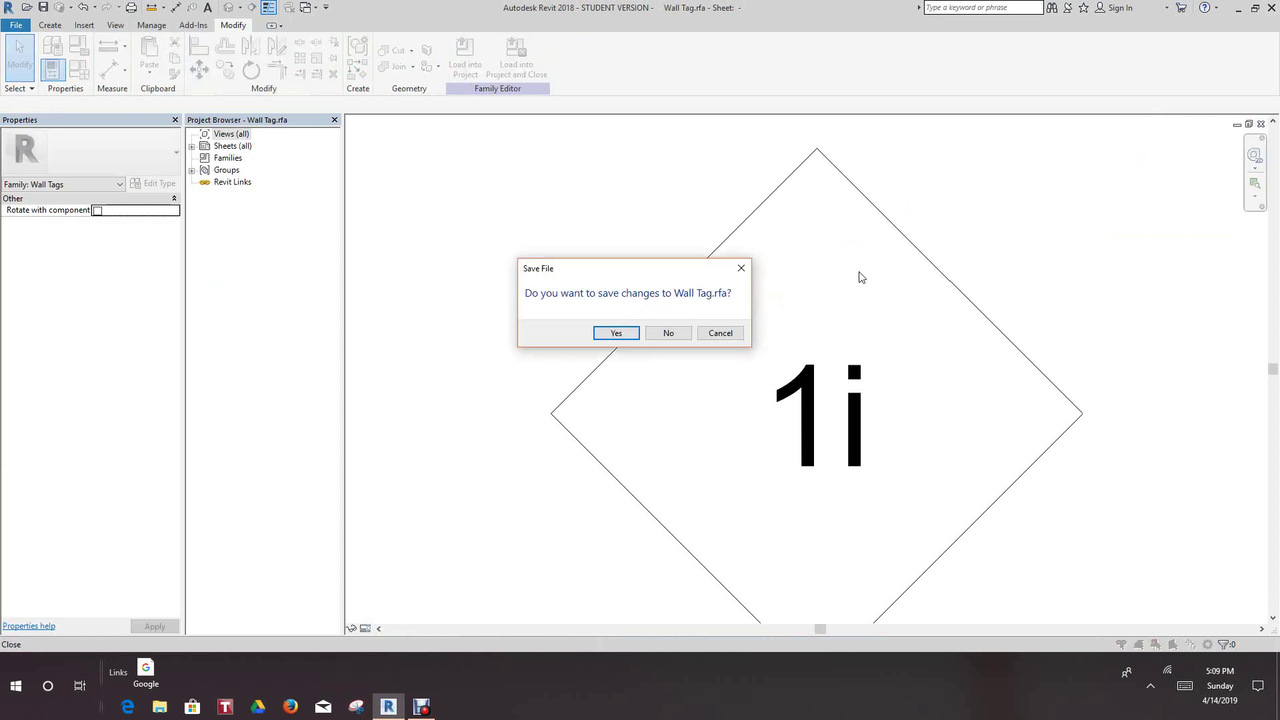
{"action": "left_click", "coordinate": [669, 332]}
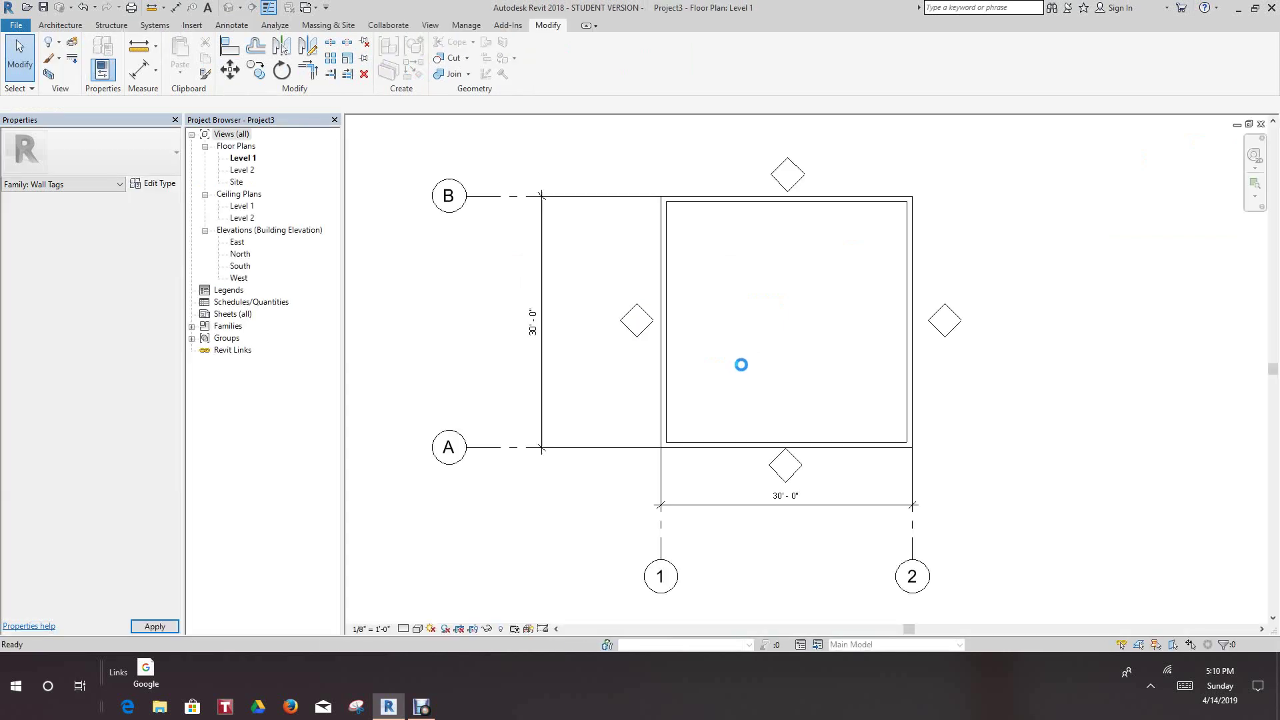
Set the mark in the west wall's tag to 1
{"action": "scroll", "coordinate": [677, 343], "scroll_direction": "up", "scroll_amount": 5}
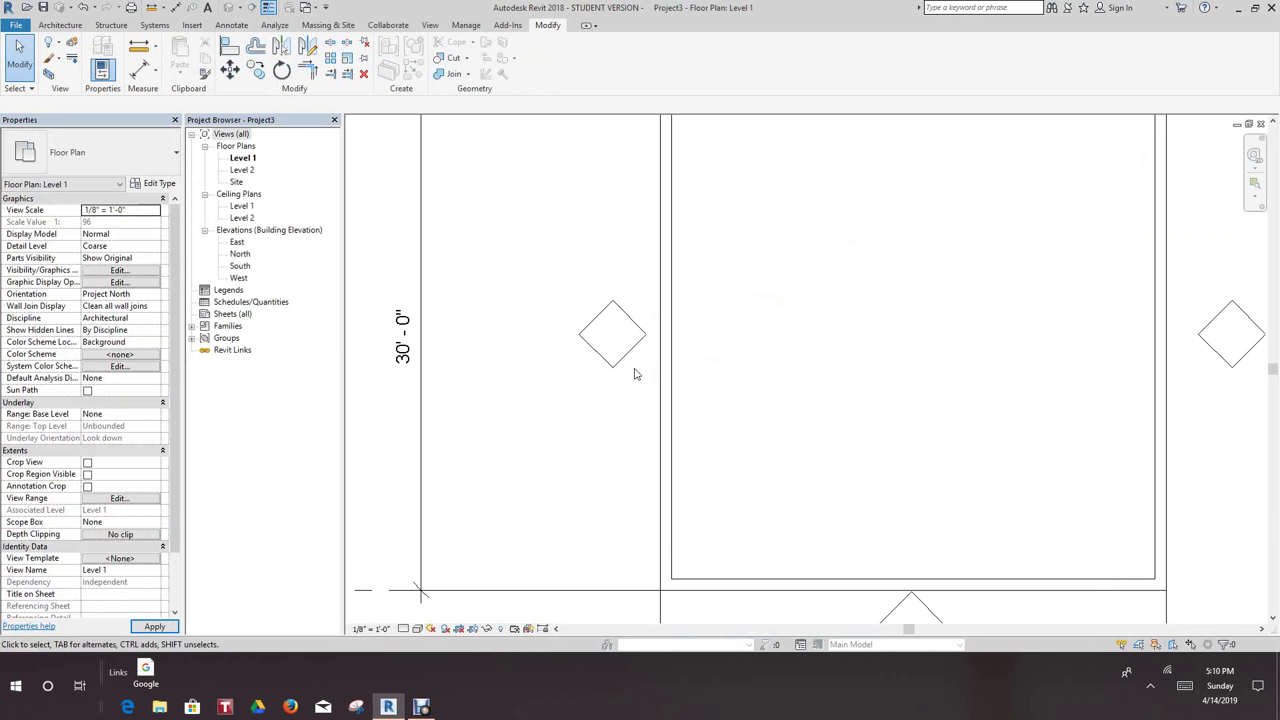
{"action": "left_click", "coordinate": [613, 357]}
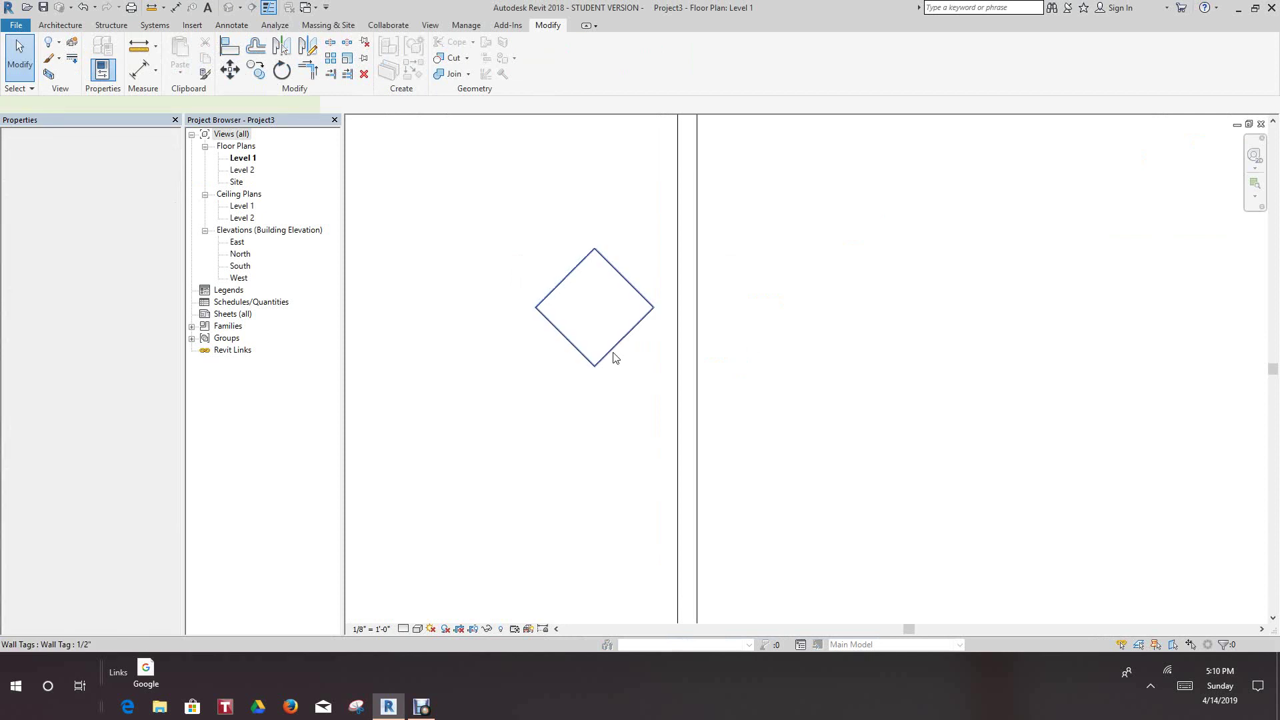
{"action": "left_click", "coordinate": [597, 312]}
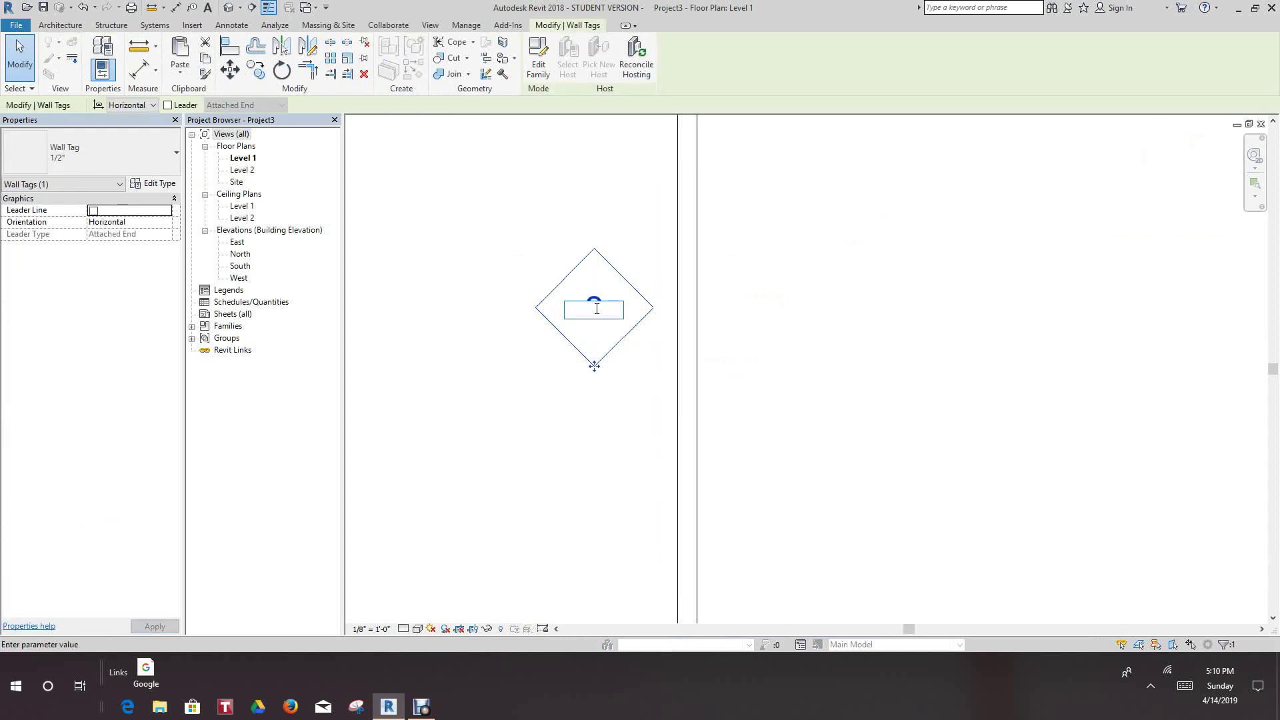
{"action": "key", "text": "Return"}
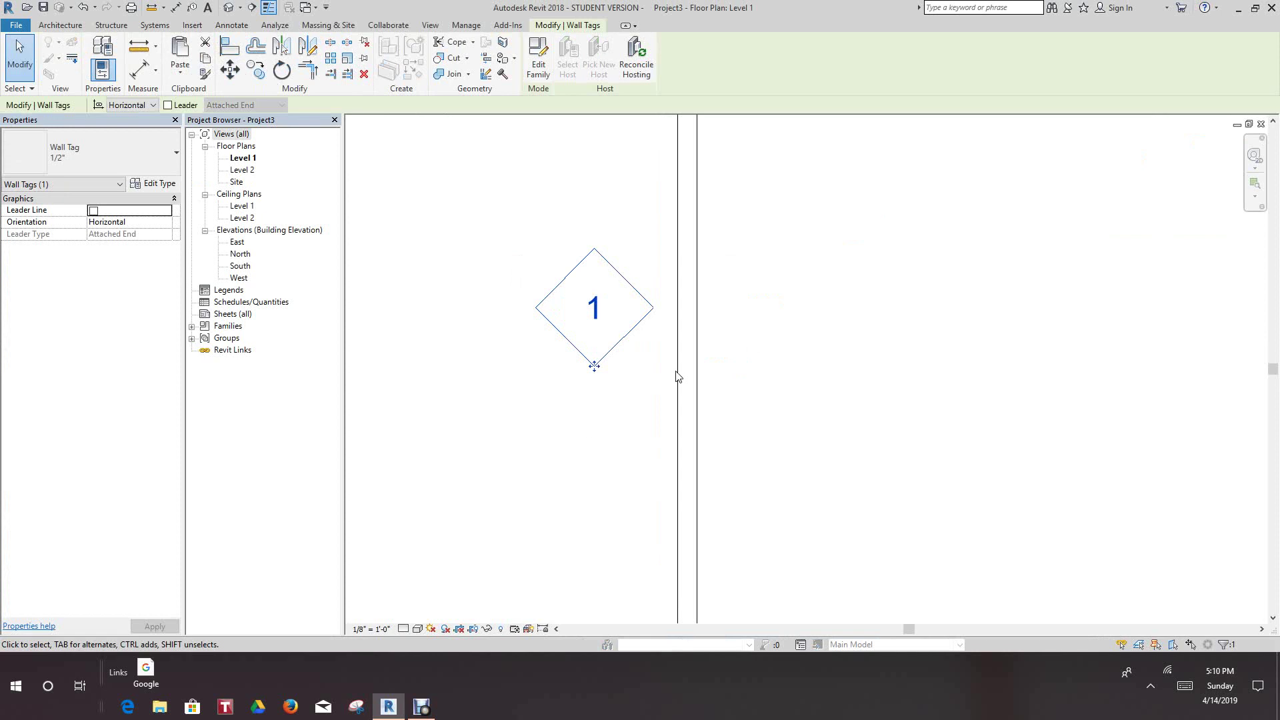
Set the mark in the north wall's tag to 2
{"action": "scroll", "coordinate": [686, 409], "scroll_direction": "down", "scroll_amount": 2}
{"action": "middle_click_drag", "start_coordinate": [686, 409], "coordinate": [647, 488]}
{"action": "scroll", "coordinate": [743, 297], "scroll_direction": "down", "scroll_amount": 1}
{"action": "scroll", "coordinate": [767, 274], "scroll_direction": "up", "scroll_amount": 2}
{"action": "left_click", "coordinate": [801, 220]}
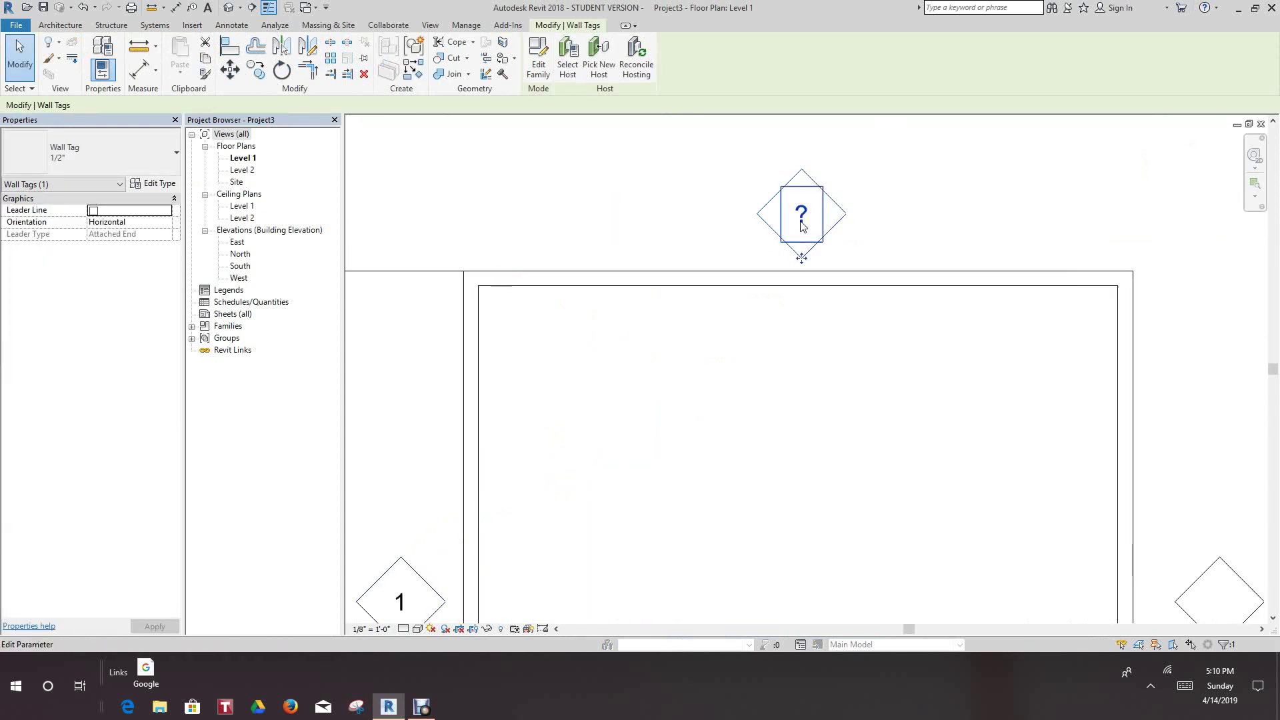
{"action": "left_click", "coordinate": [802, 218]}
{"action": "key", "text": "Return"}
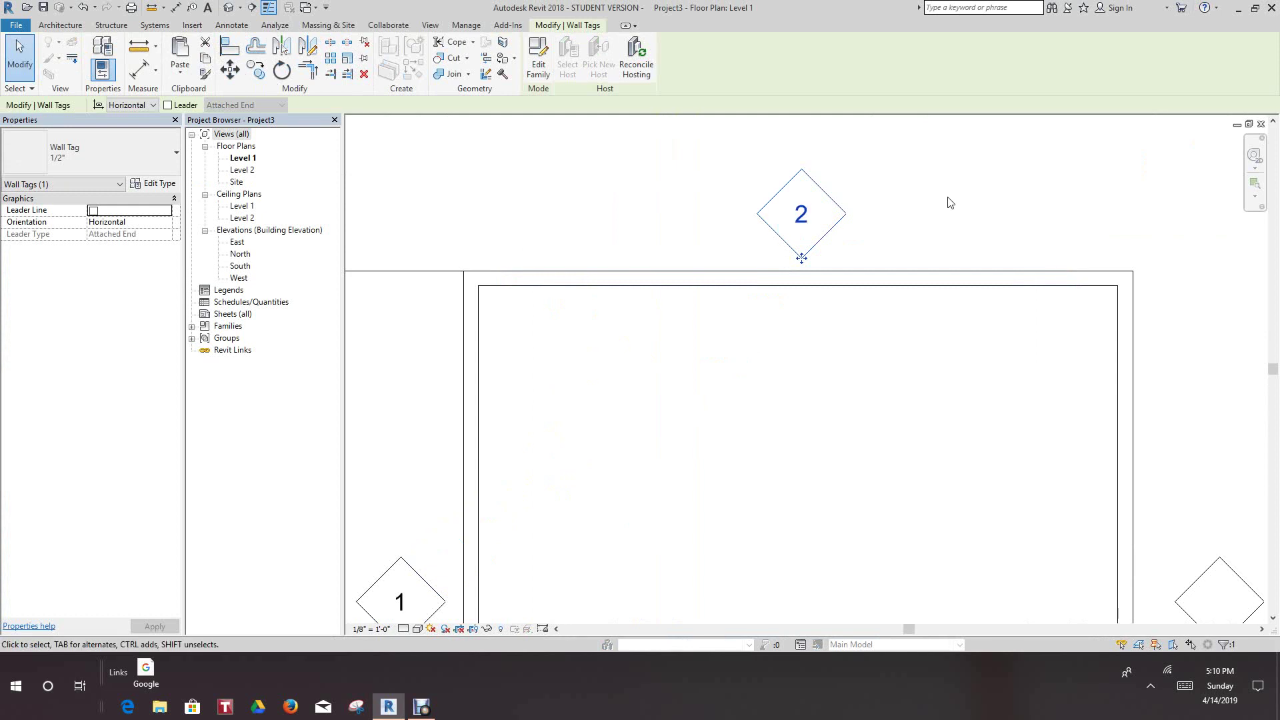
Set the mark in the east wall's tag to 3
{"action": "scroll", "coordinate": [947, 217], "scroll_direction": "down", "scroll_amount": 1}
{"action": "middle_click_drag", "start_coordinate": [947, 218], "coordinate": [767, 166]}
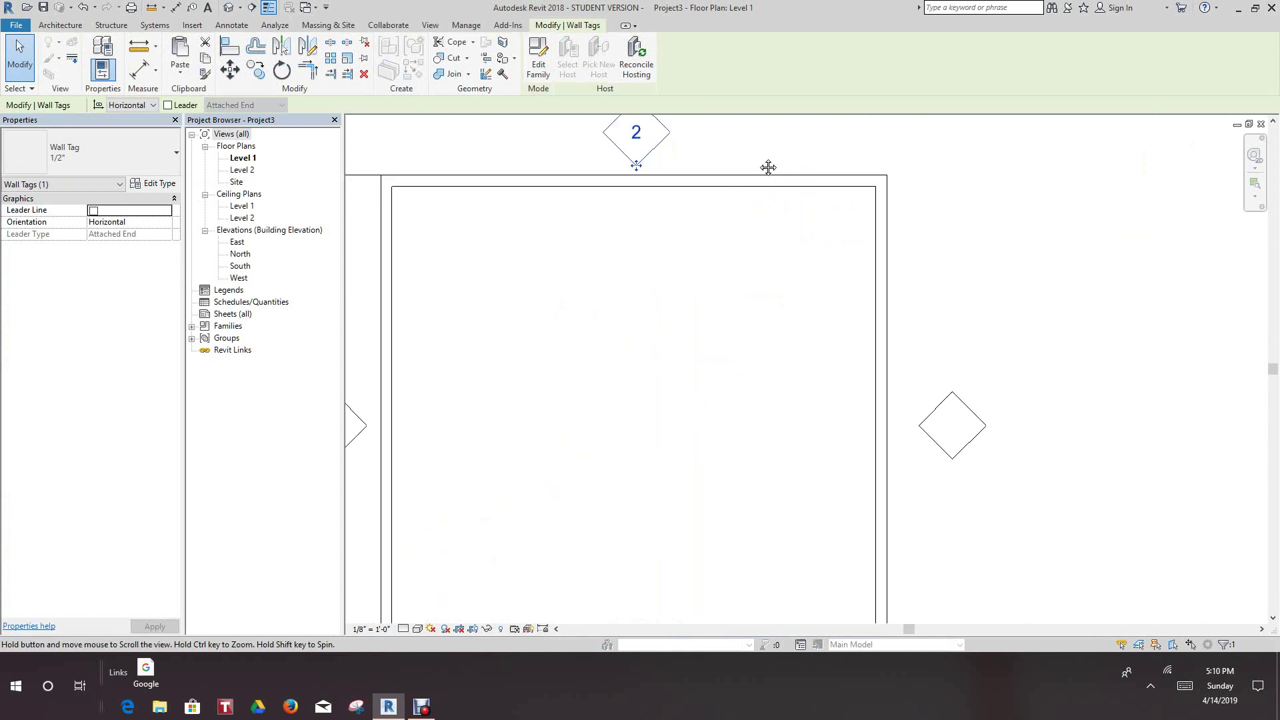
{"action": "left_click", "coordinate": [957, 452]}
{"action": "left_click", "coordinate": [959, 424]}
{"action": "type", "text": "3"}
{"action": "key", "text": "Return"}
Set the mark in the south wall's tag to 4
{"action": "scroll", "coordinate": [1064, 383], "scroll_direction": "down", "scroll_amount": 1}
{"action": "middle_click_drag", "start_coordinate": [1064, 383], "coordinate": [978, 189]}
{"action": "left_click", "coordinate": [673, 397]}
{"action": "left_click", "coordinate": [674, 388]}
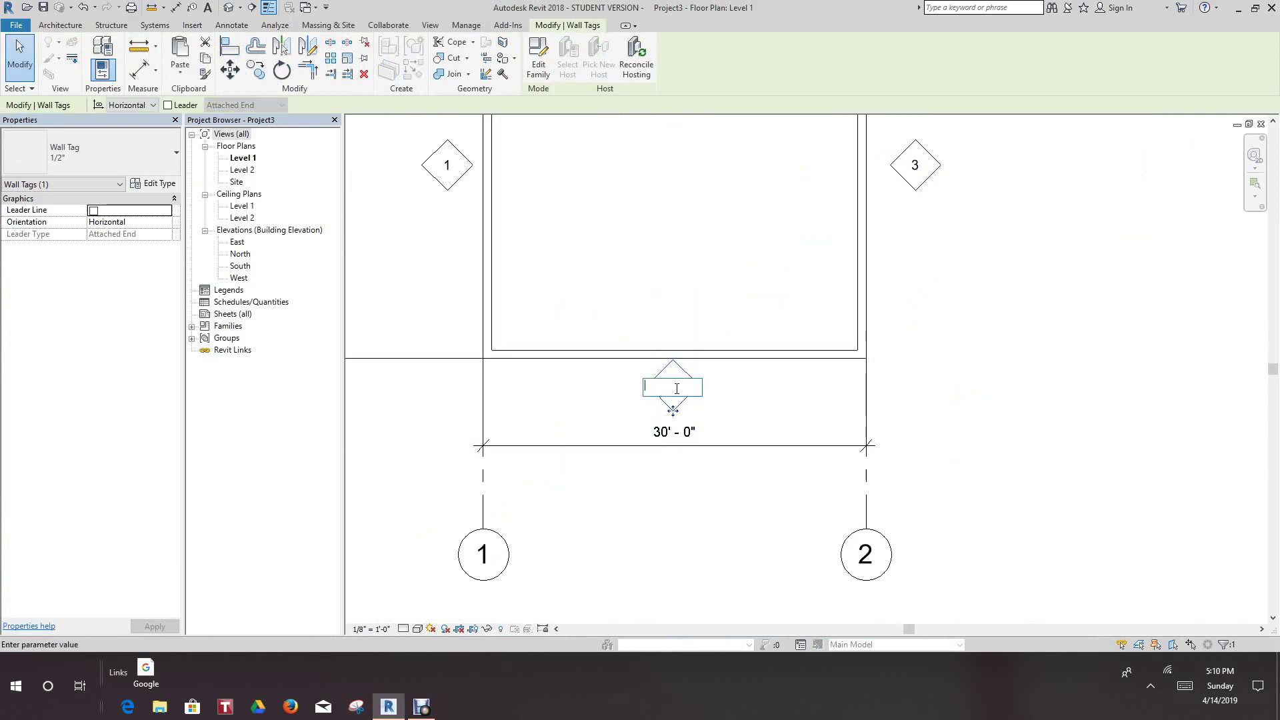
{"action": "type", "text": "4"}
{"action": "key", "text": "Return"}
{"action": "scroll", "coordinate": [1033, 375], "scroll_direction": "down", "scroll_amount": 3}
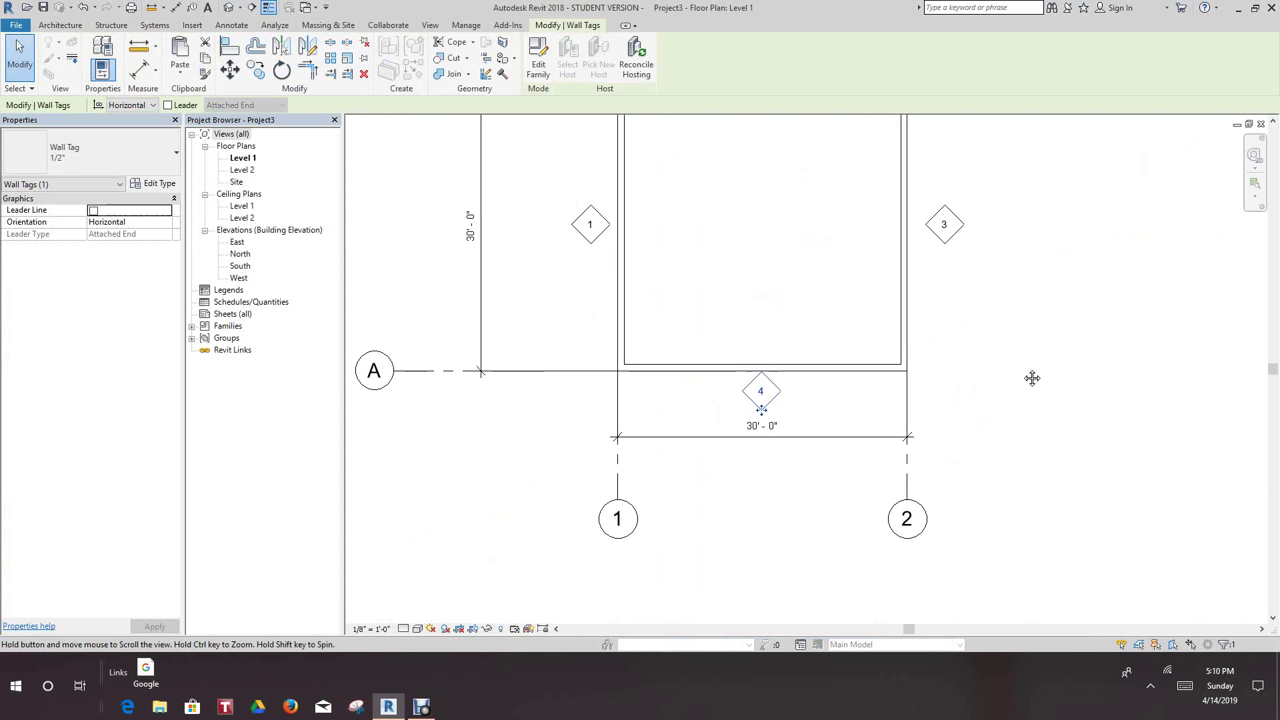
{"action": "middle_click_drag", "start_coordinate": [1033, 378], "coordinate": [1046, 410]}
{"action": "scroll", "coordinate": [1049, 410], "scroll_direction": "up", "scroll_amount": 1}
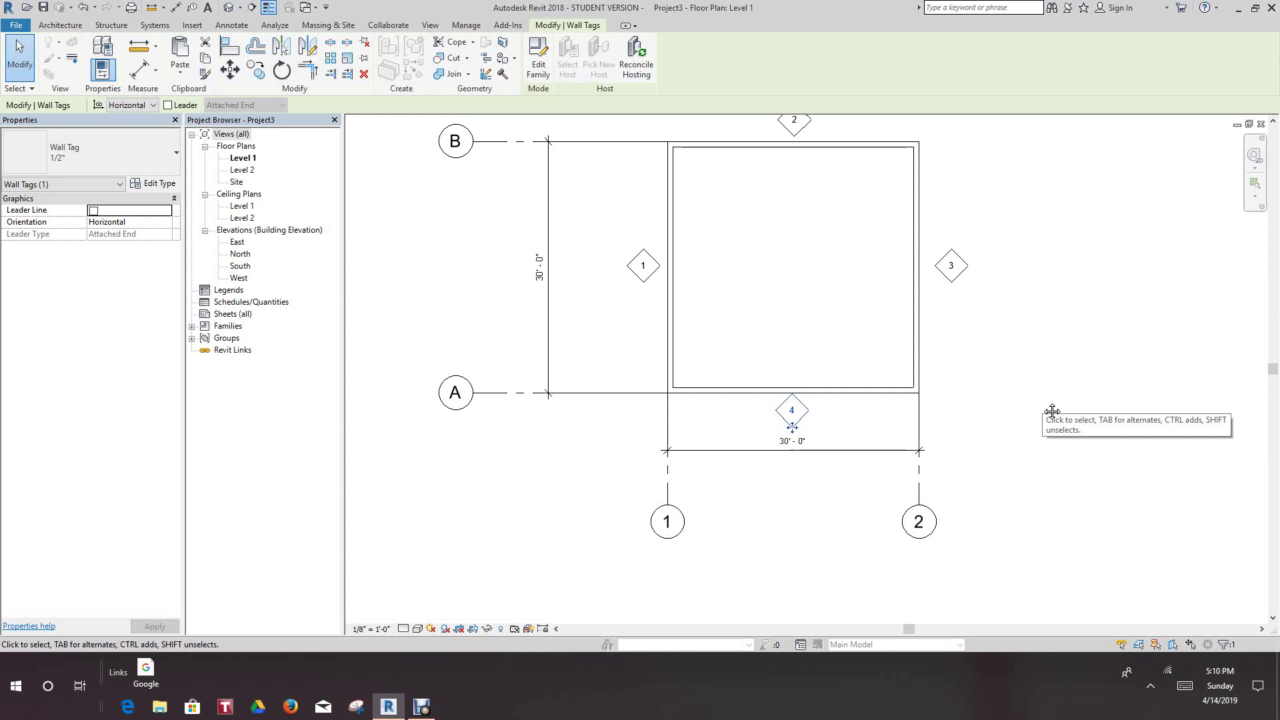
{"action": "scroll", "coordinate": [844, 449], "scroll_direction": "down", "scroll_amount": 1}
{"action": "scroll", "coordinate": [600, 347], "scroll_direction": "up", "scroll_amount": 1}
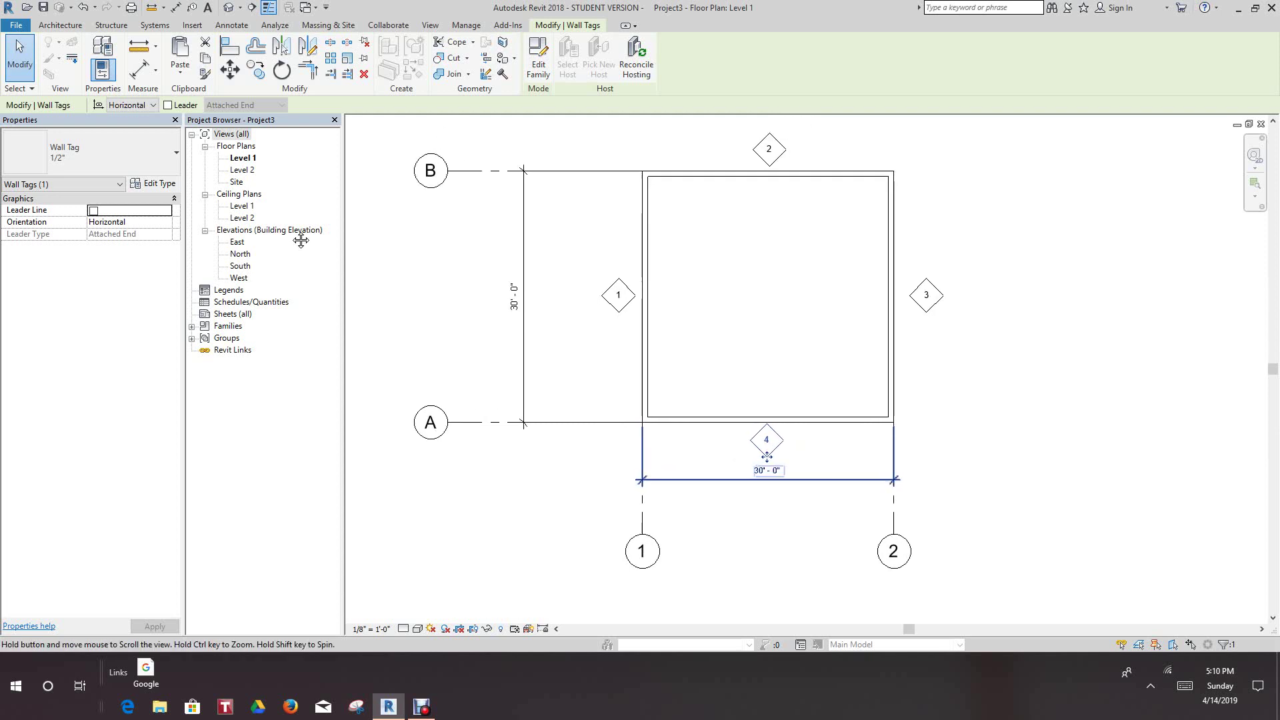
Open the default 3D view of the building and clear the wall tag selection
{"action": "left_click", "coordinate": [229, 7]}
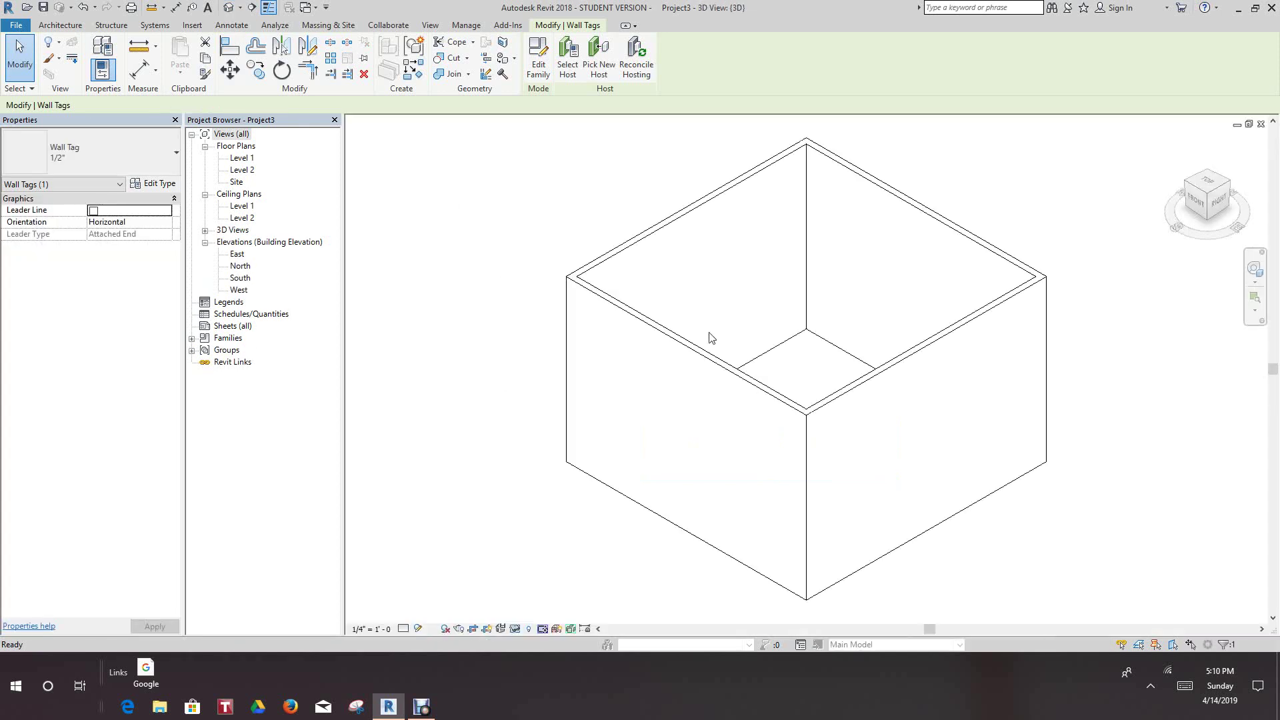
{"action": "scroll", "coordinate": [752, 269], "scroll_direction": "down", "scroll_amount": 1}
{"action": "key", "text": "Escape"}
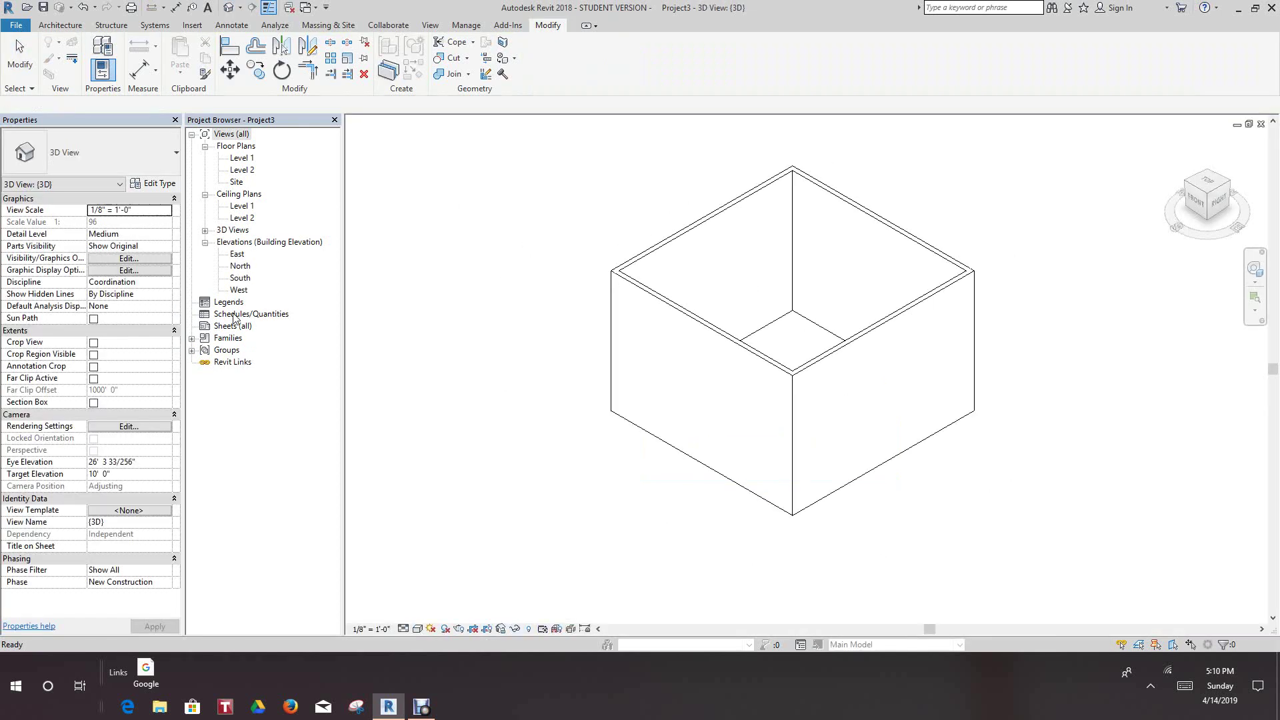
Open the North elevation view to show the walls against the Level 1 and Level 2 lines
{"action": "double_click", "coordinate": [240, 266]}
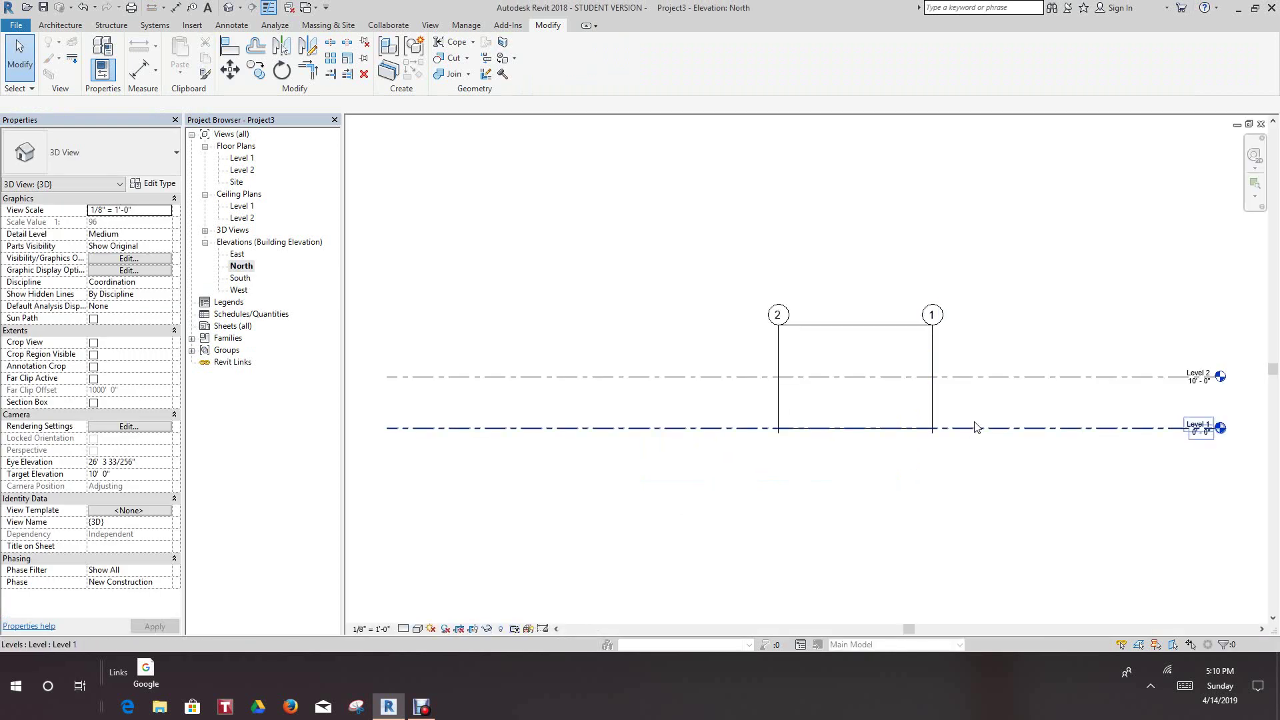
{"action": "scroll", "coordinate": [943, 392], "scroll_direction": "up", "scroll_amount": 4}
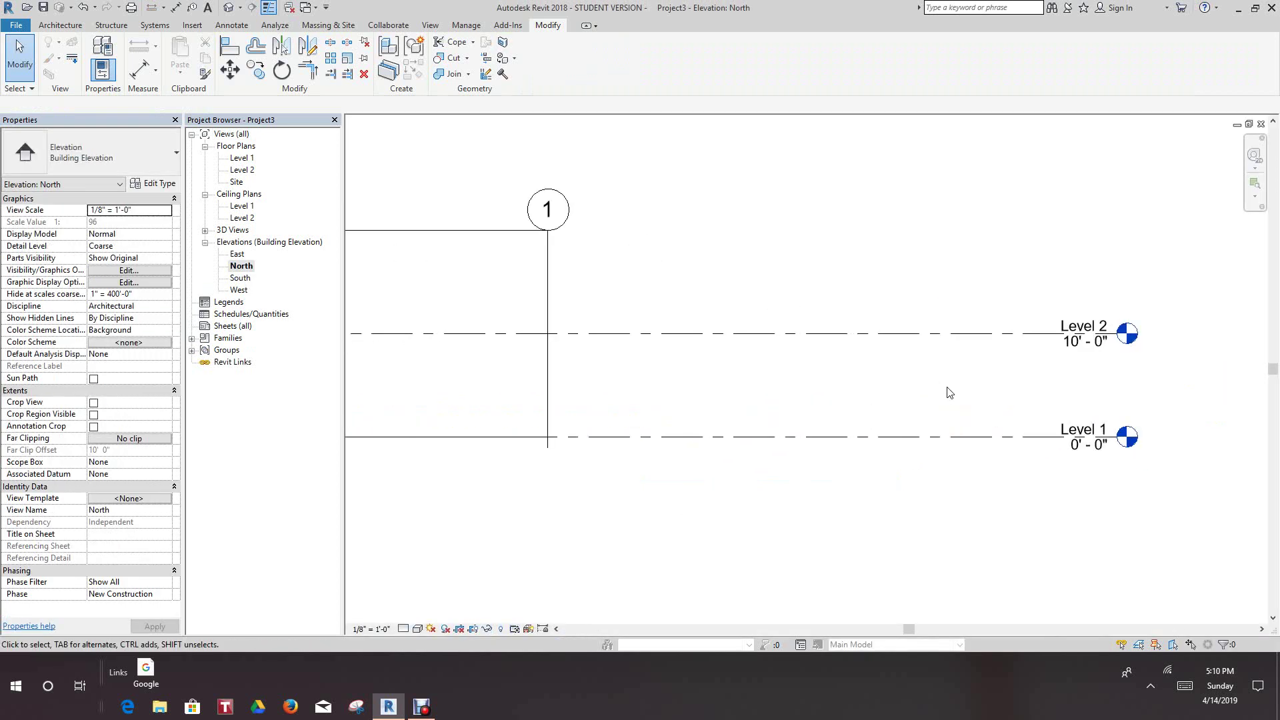
{"action": "scroll", "coordinate": [701, 295], "scroll_direction": "down", "scroll_amount": 1}
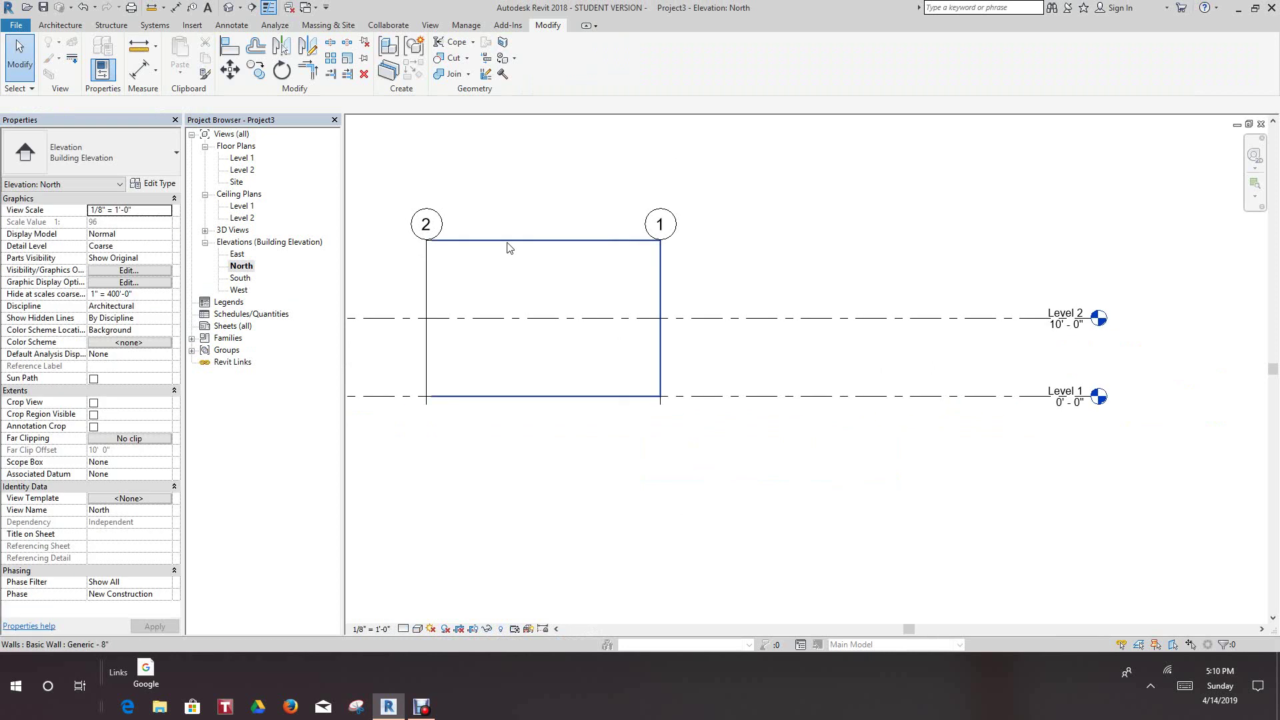
In the Level 1 floor plan, set the top constraint of all four connected walls to Up to level: Level 2
{"action": "left_click", "coordinate": [509, 248]}
{"action": "left_click", "coordinate": [500, 179]}
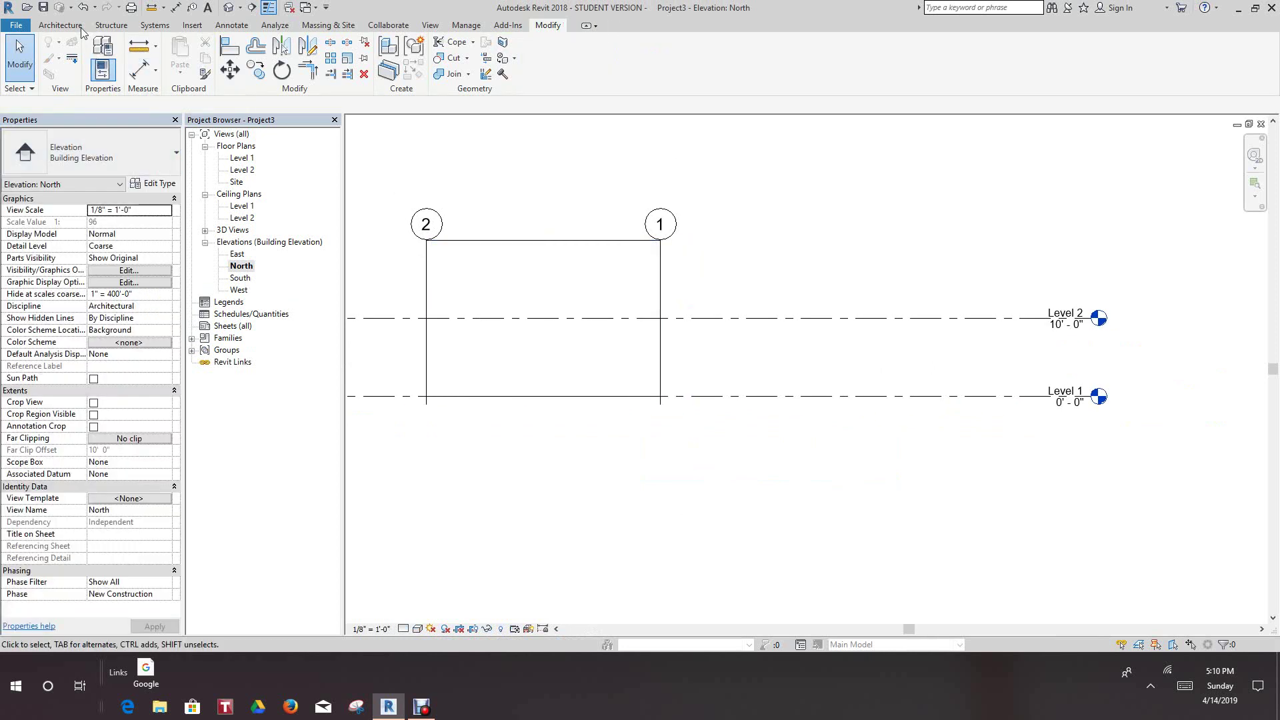
{"action": "double_click", "coordinate": [240, 159]}
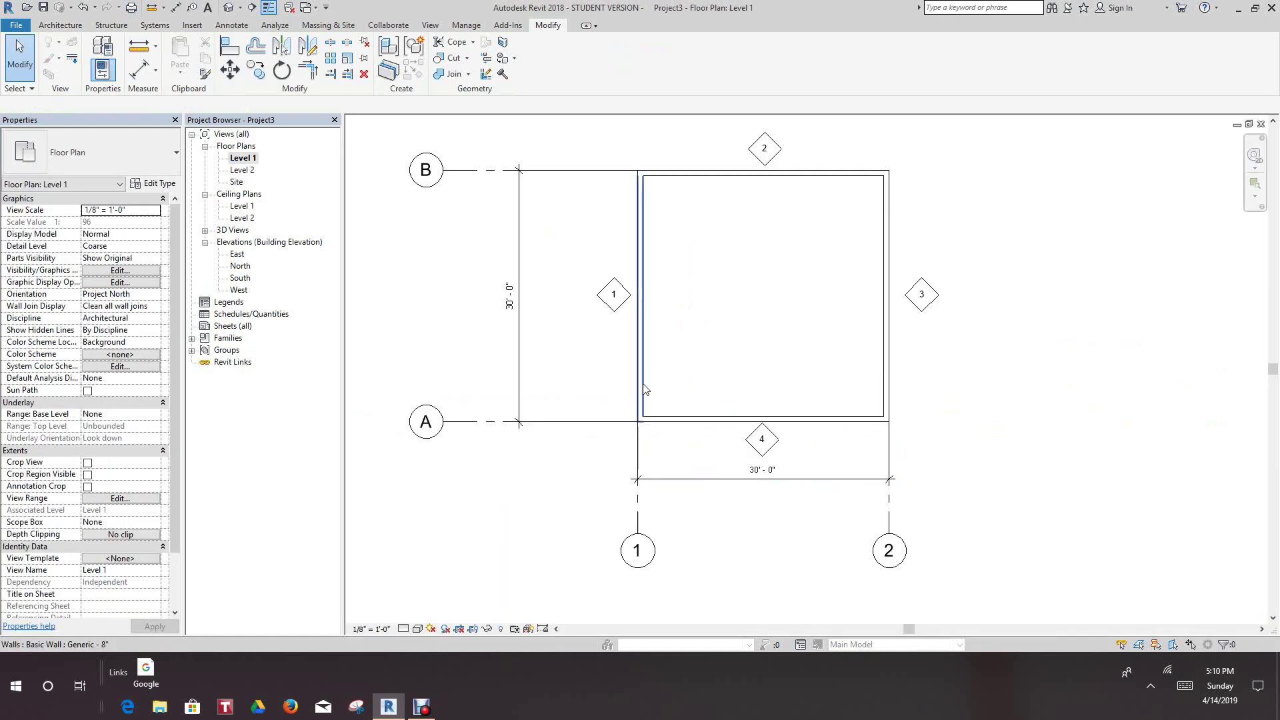
{"action": "key", "text": "Tab"}
{"action": "left_click", "coordinate": [651, 380]}
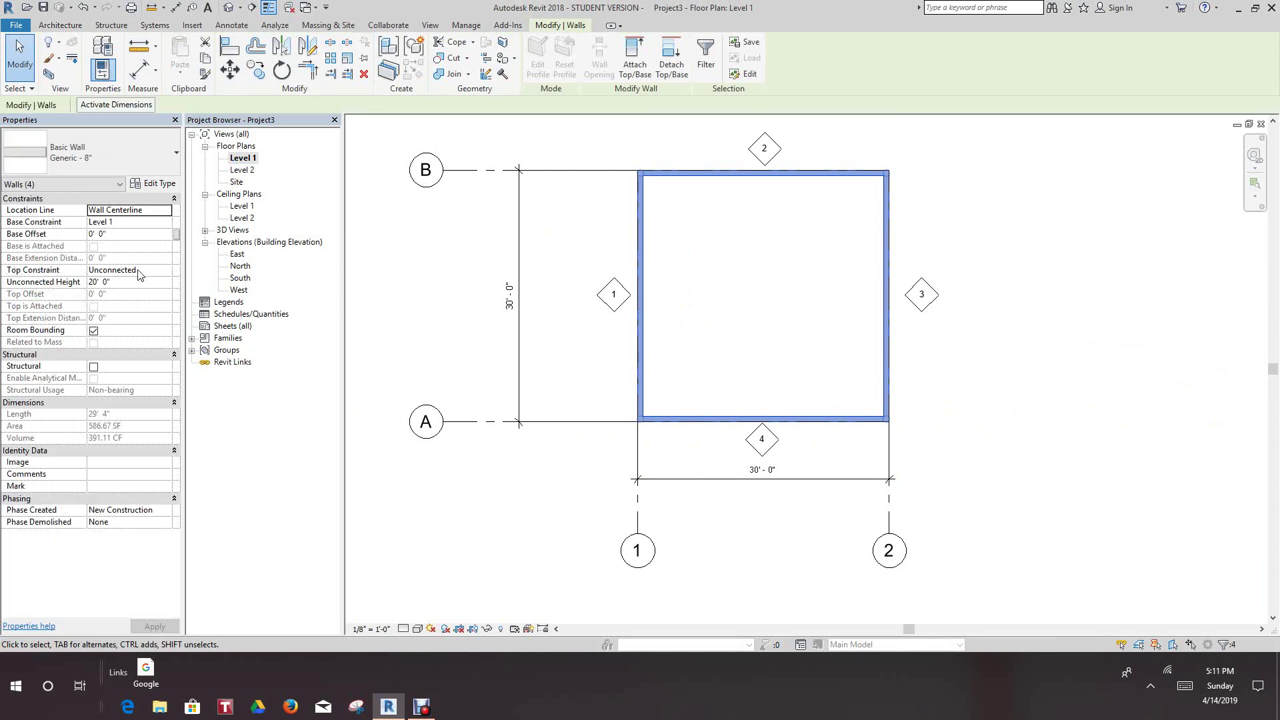
{"action": "left_click", "coordinate": [170, 271]}
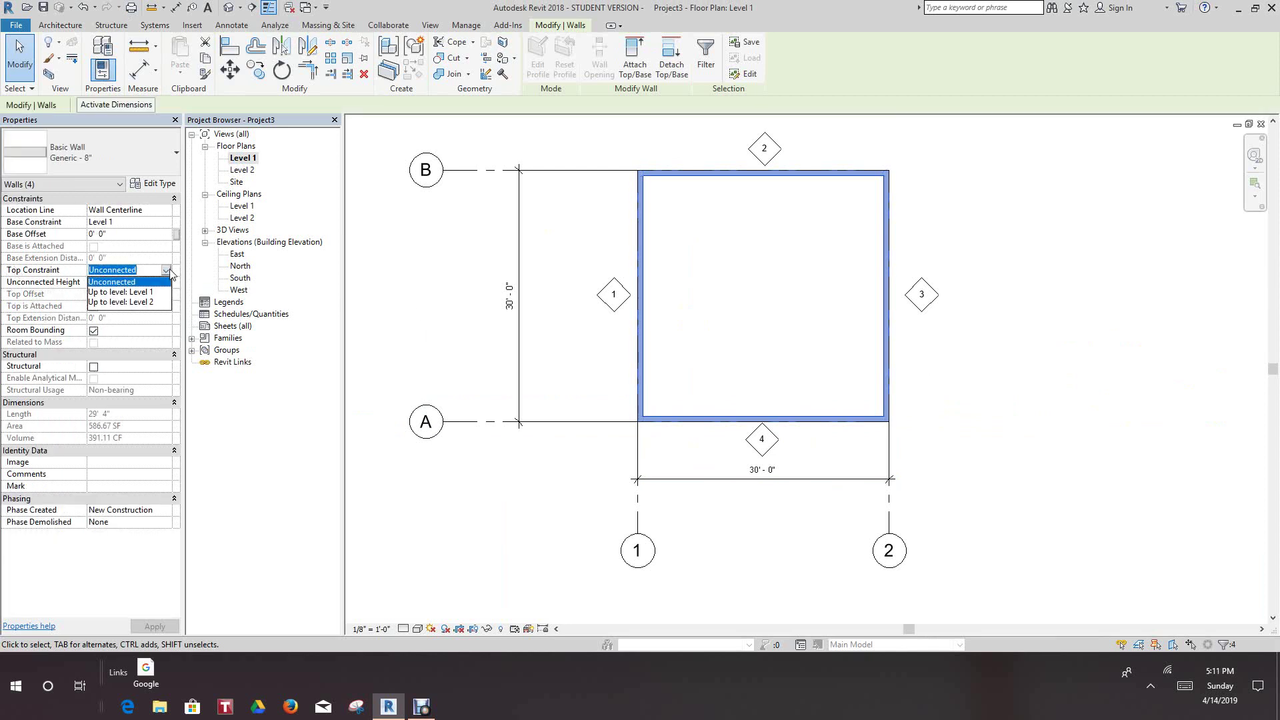
{"action": "left_click", "coordinate": [144, 303]}
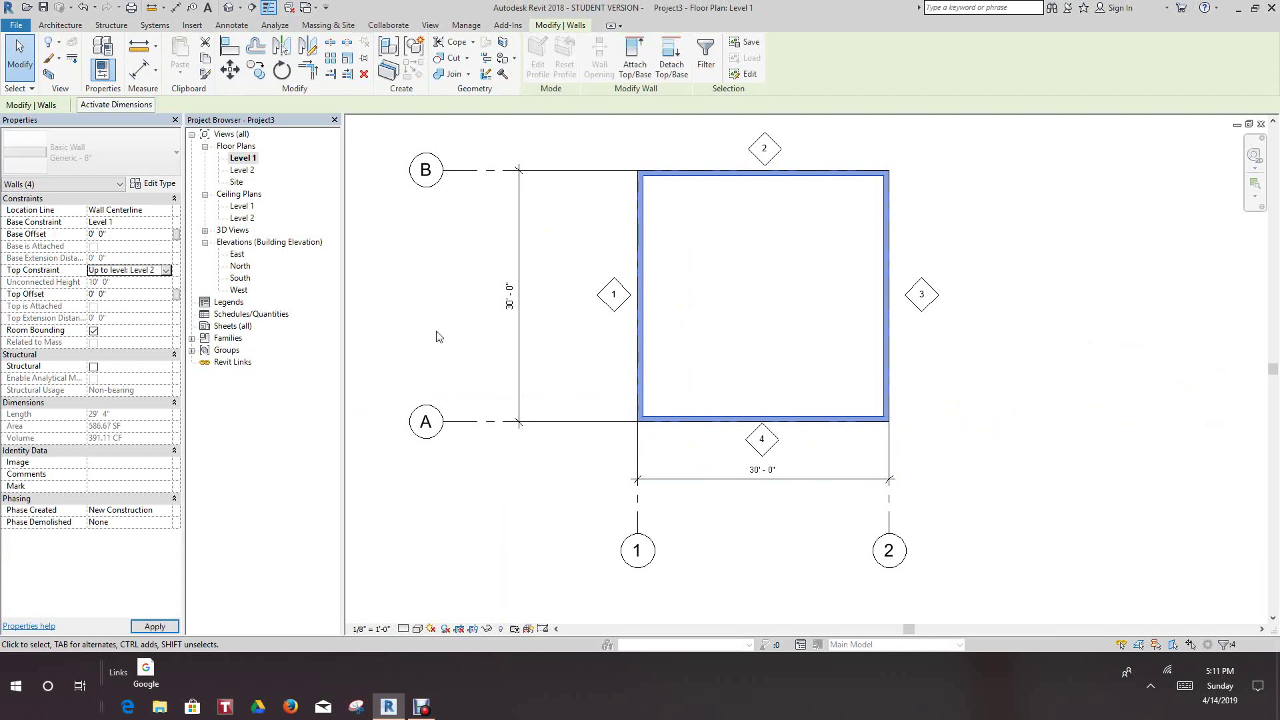
{"action": "left_click", "coordinate": [438, 337]}
Open the North elevation view and check the wall tops against the Level 2 line
{"action": "scroll", "coordinate": [466, 306], "scroll_direction": "down", "scroll_amount": 1}
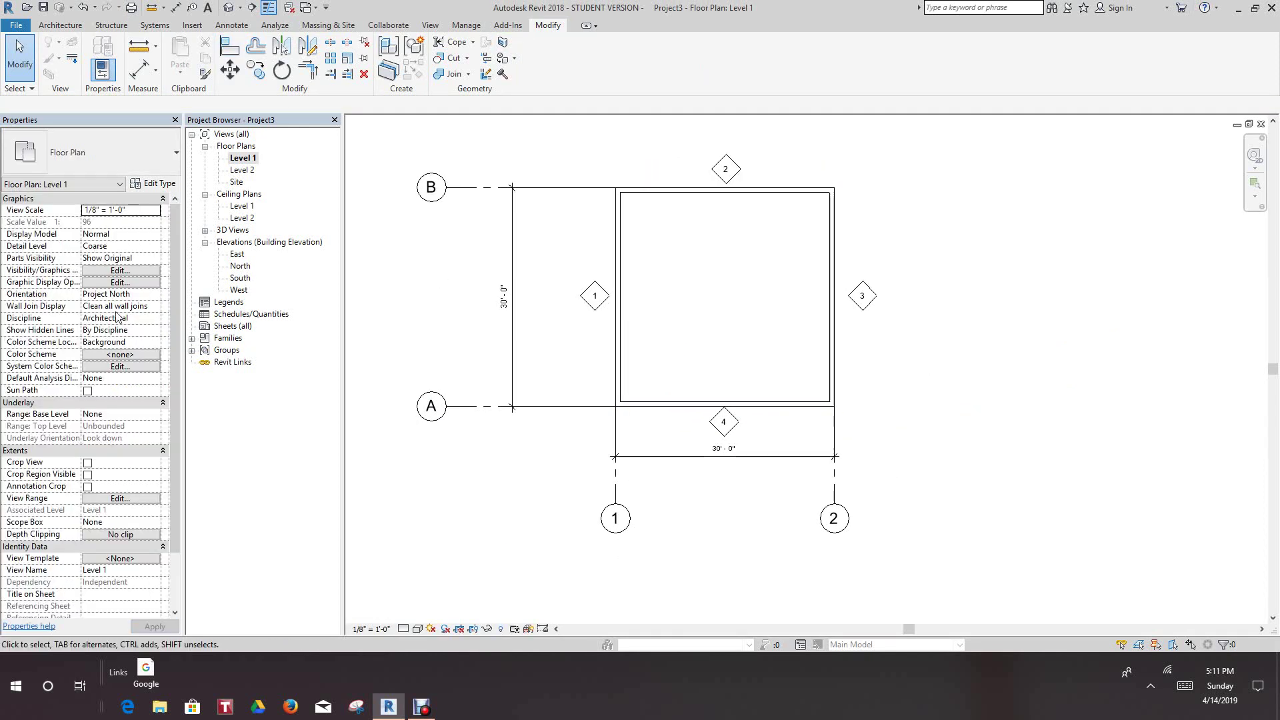
{"action": "double_click", "coordinate": [242, 266]}
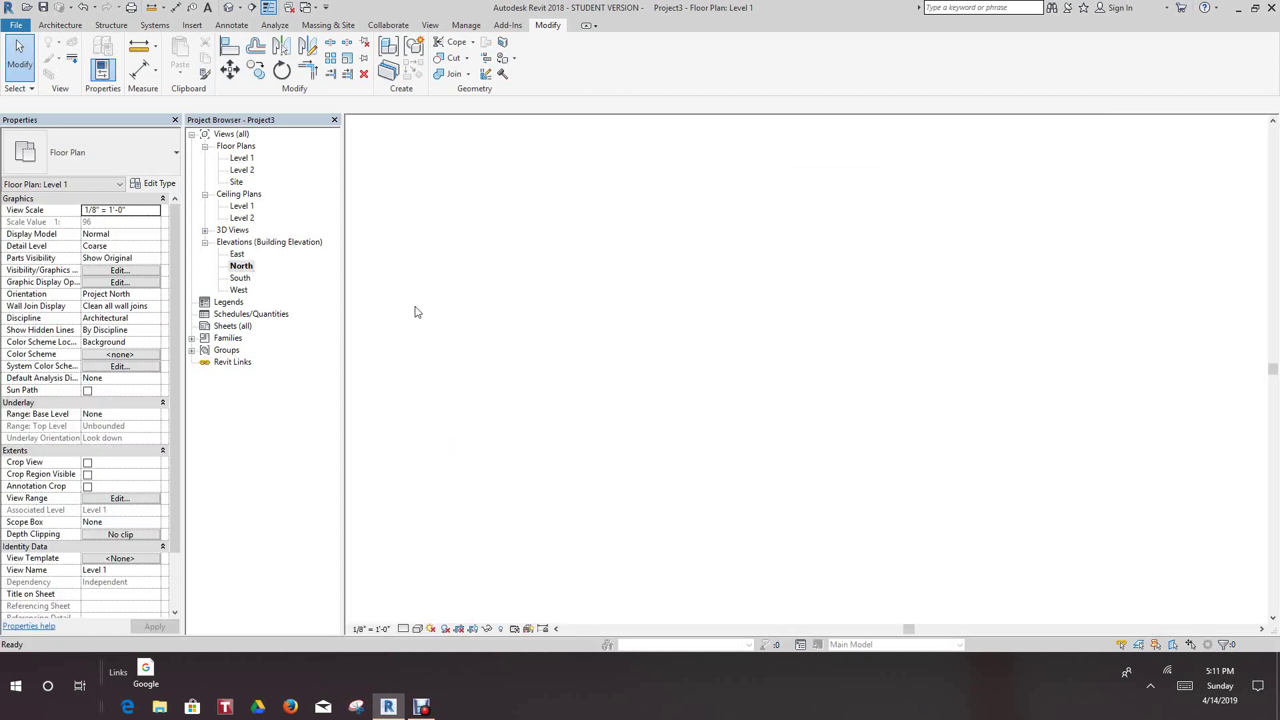
{"action": "middle_click_drag", "start_coordinate": [835, 382], "coordinate": [822, 387]}
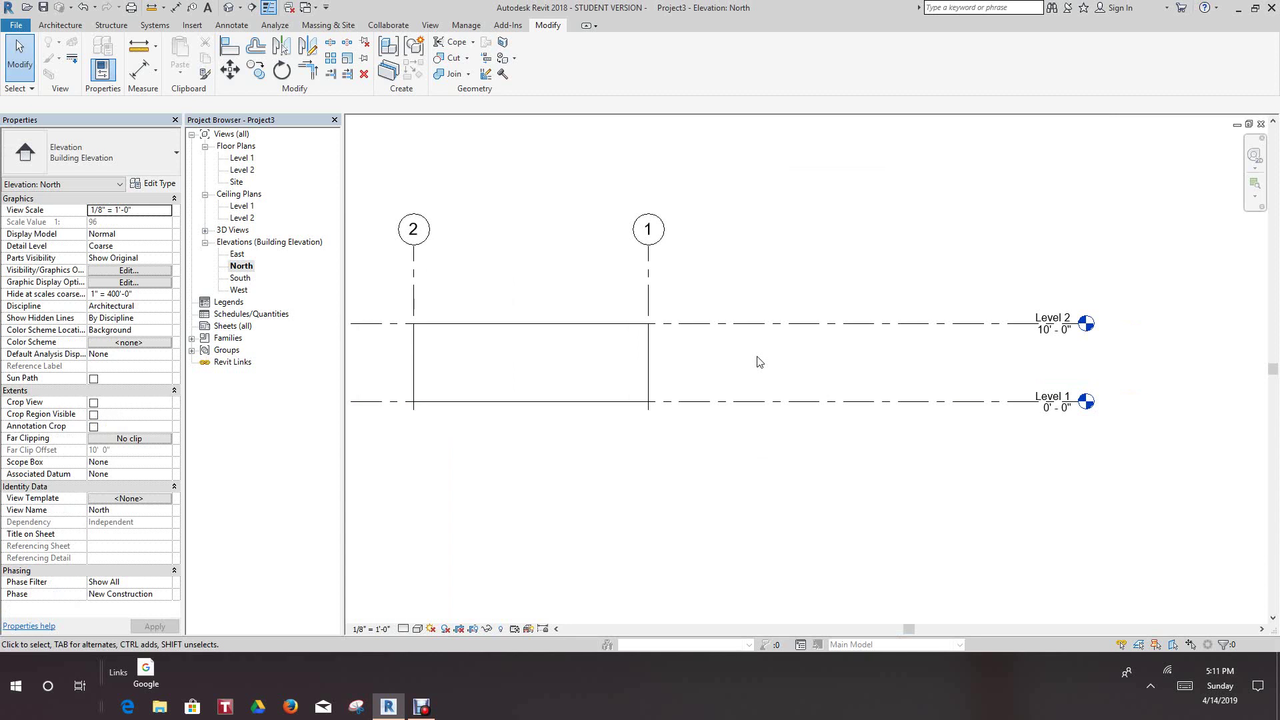
{"action": "scroll", "coordinate": [751, 206], "scroll_direction": "down", "scroll_amount": 1}
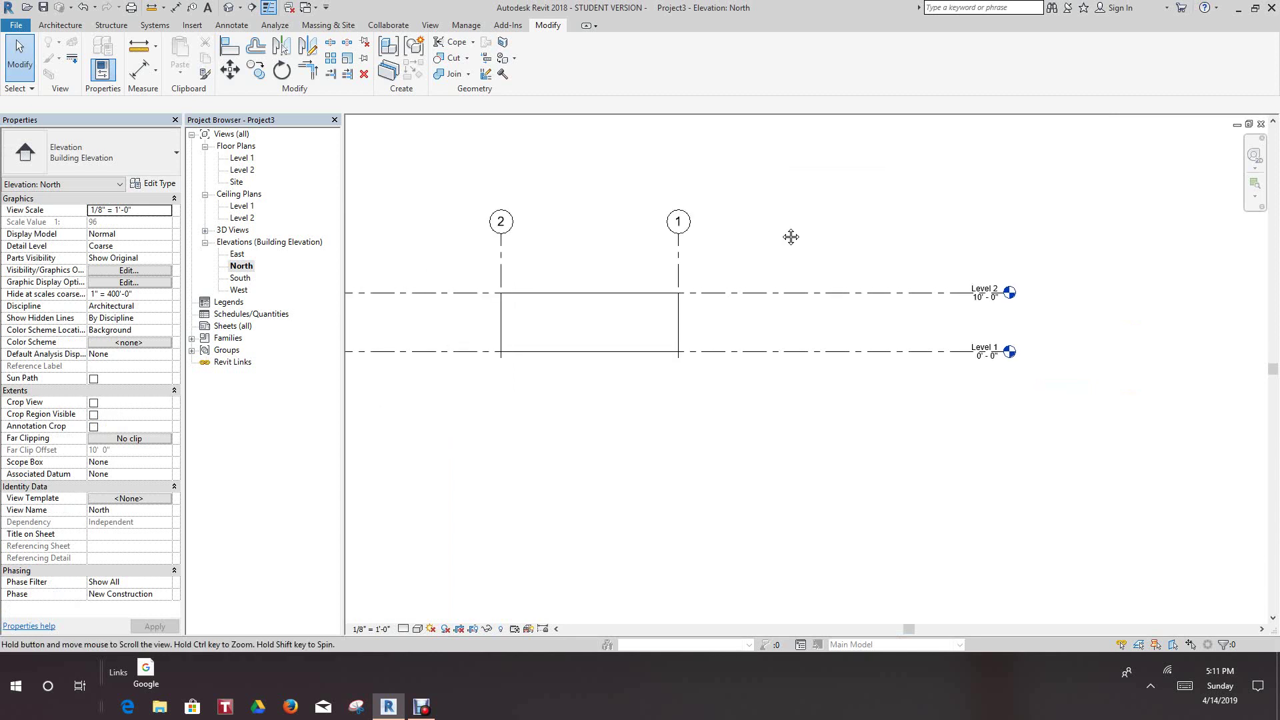
{"action": "scroll", "coordinate": [773, 233], "scroll_direction": "down", "scroll_amount": 1}
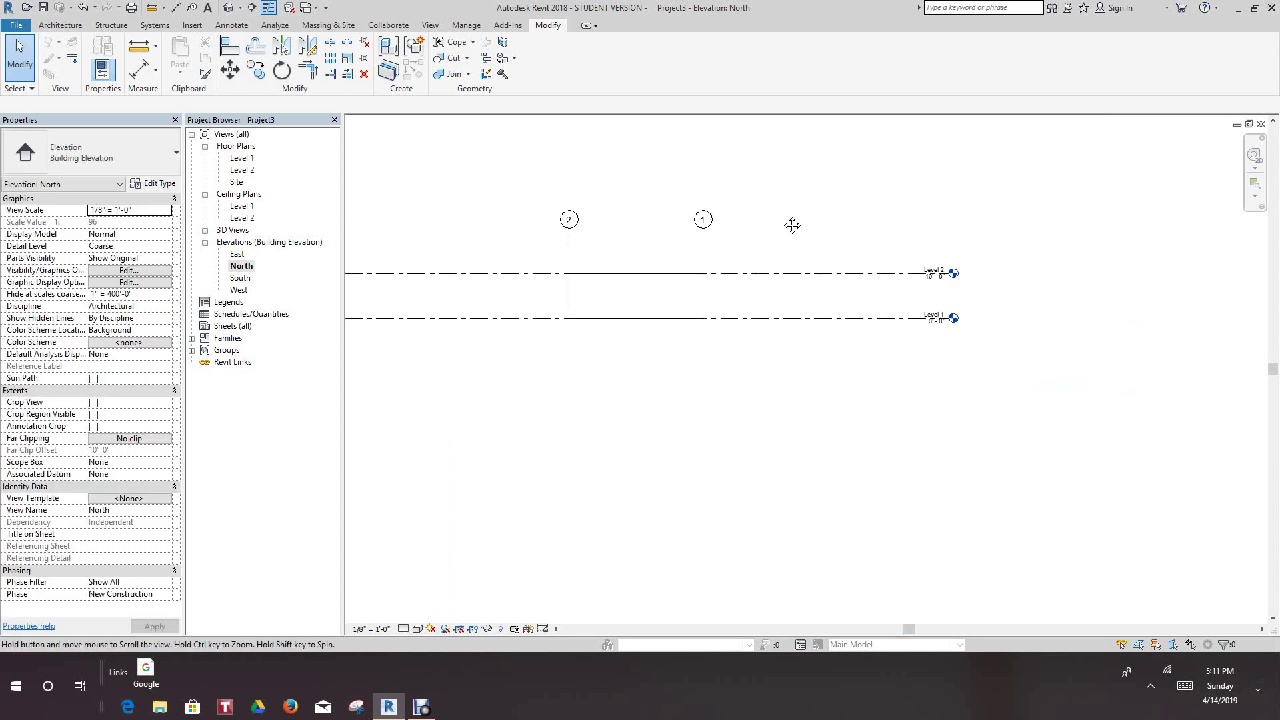
Return to the Level 1 floor plan and examine the walls, wall tags, grid lines and dimensions
{"action": "double_click", "coordinate": [244, 159]}
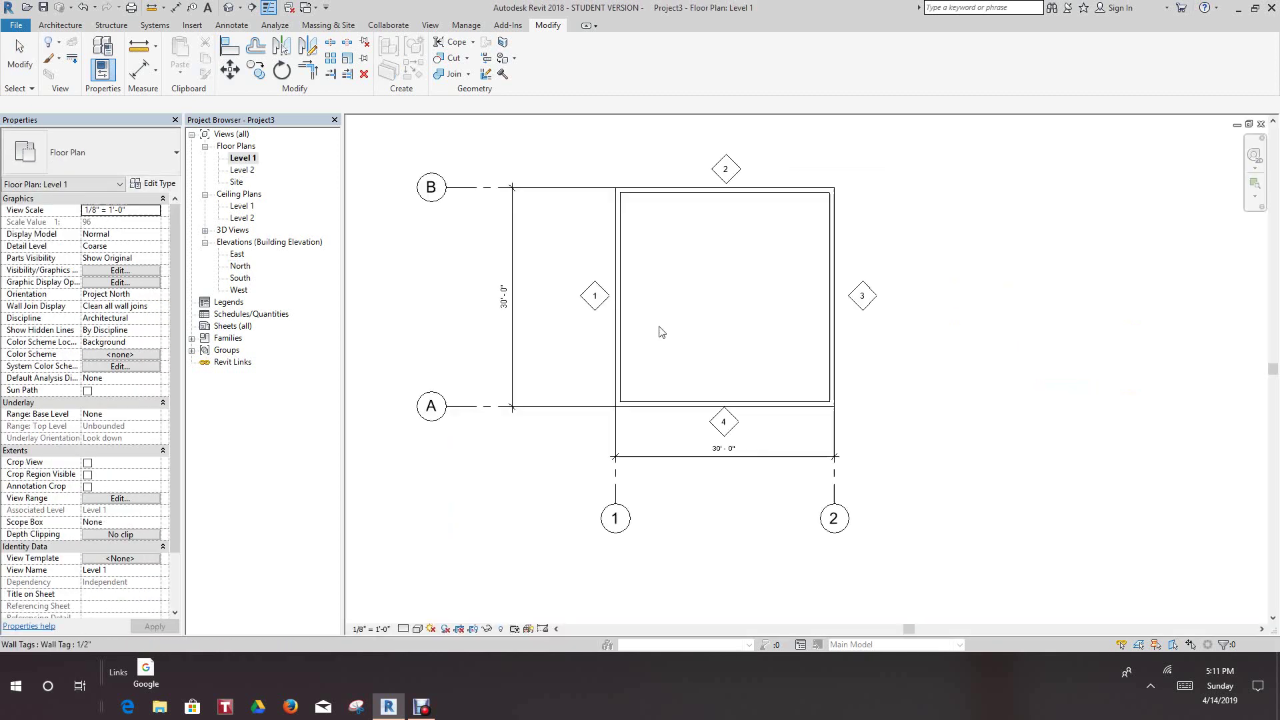
{"action": "scroll", "coordinate": [727, 176], "scroll_direction": "up", "scroll_amount": 2}
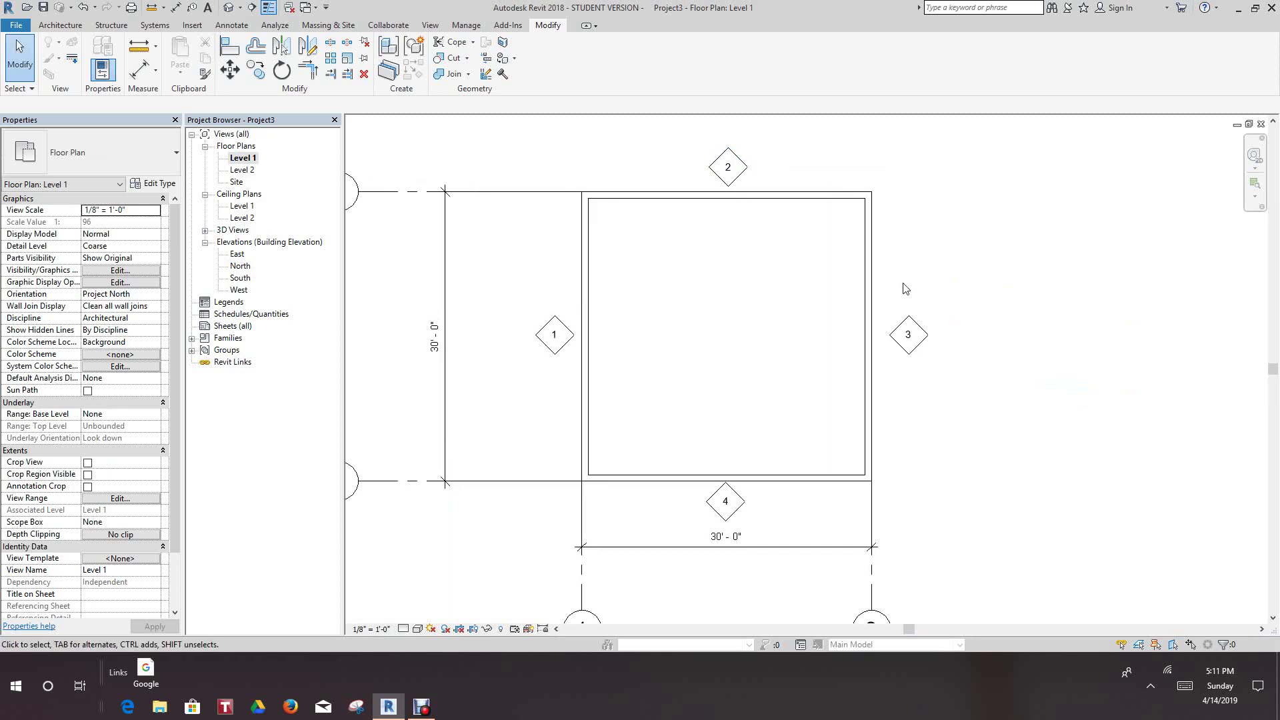
{"action": "scroll", "coordinate": [772, 382], "scroll_direction": "down", "scroll_amount": 1}
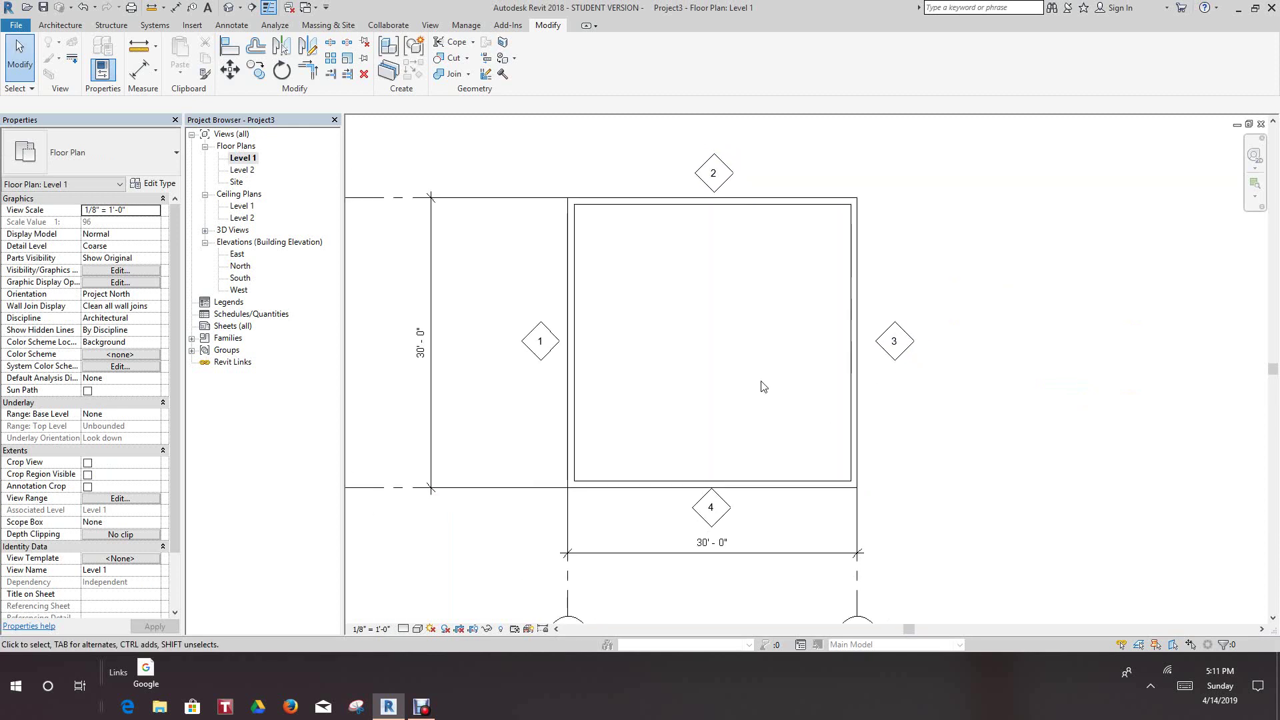
{"action": "scroll", "coordinate": [761, 385], "scroll_direction": "down", "scroll_amount": 1}
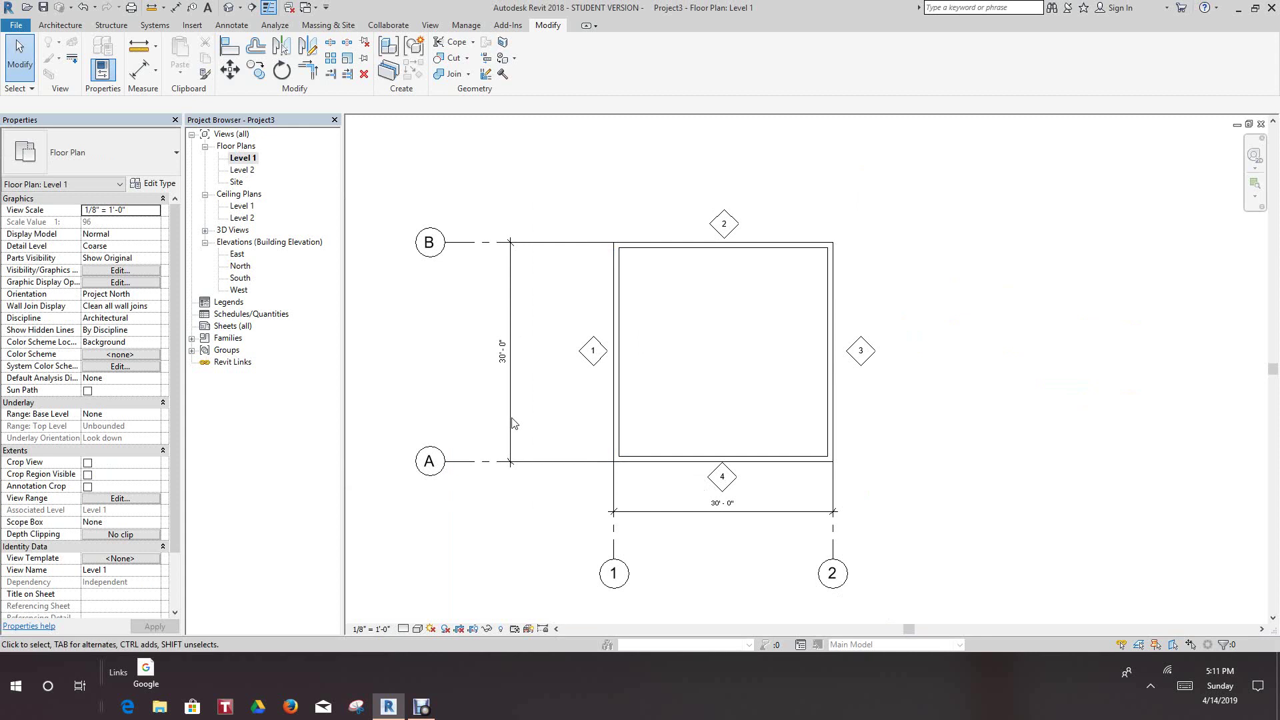
{"action": "scroll", "coordinate": [727, 509], "scroll_direction": "up", "scroll_amount": 2}
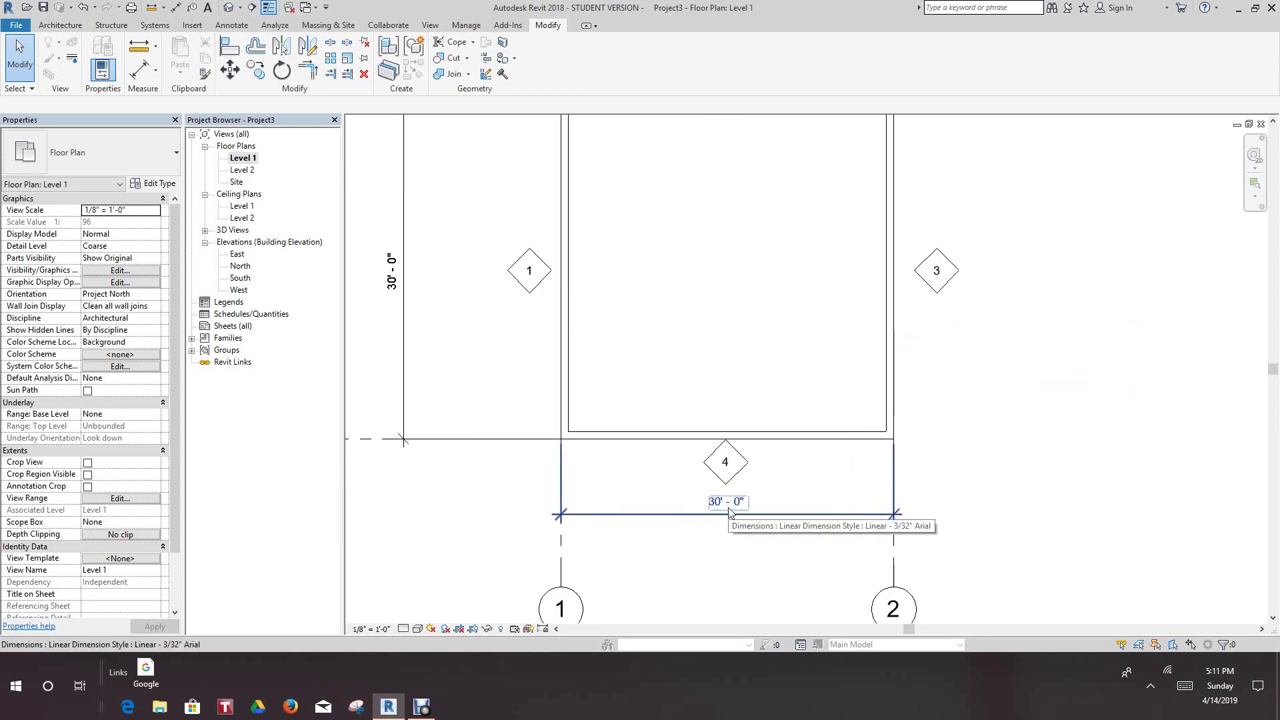
{"action": "scroll", "coordinate": [700, 317], "scroll_direction": "down", "scroll_amount": 5}
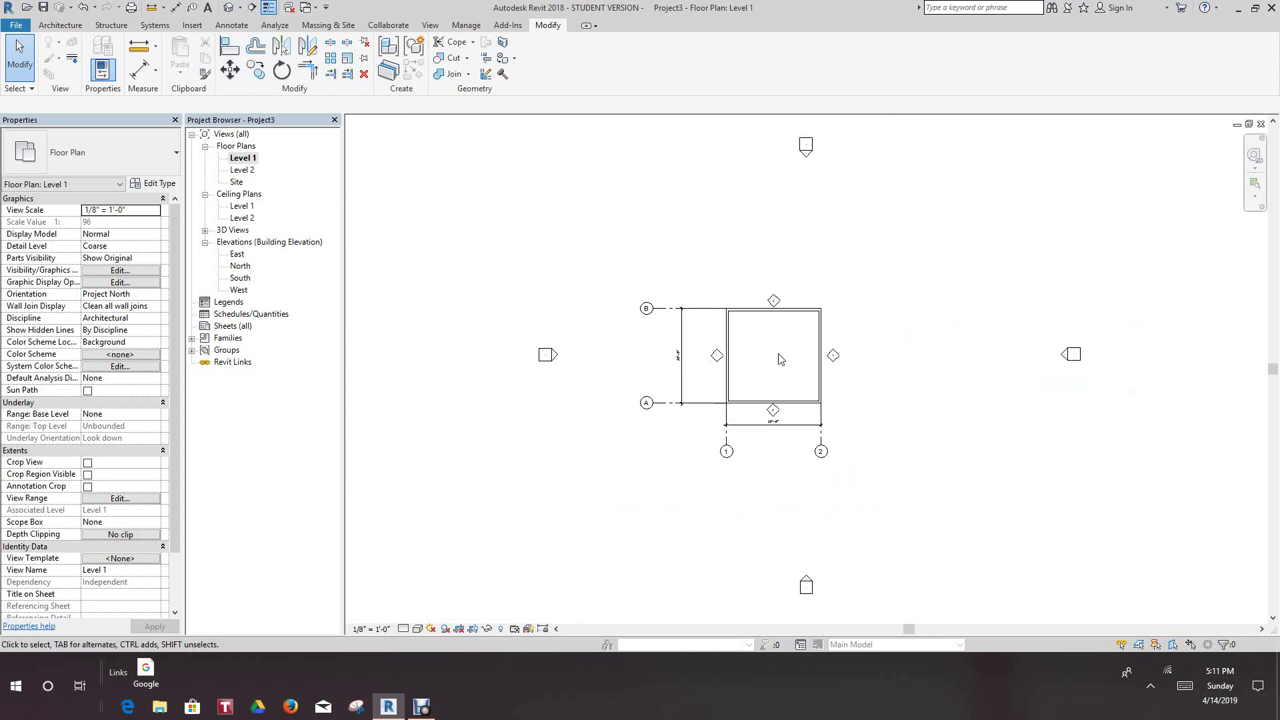
{"action": "scroll", "coordinate": [767, 369], "scroll_direction": "up", "scroll_amount": 2}
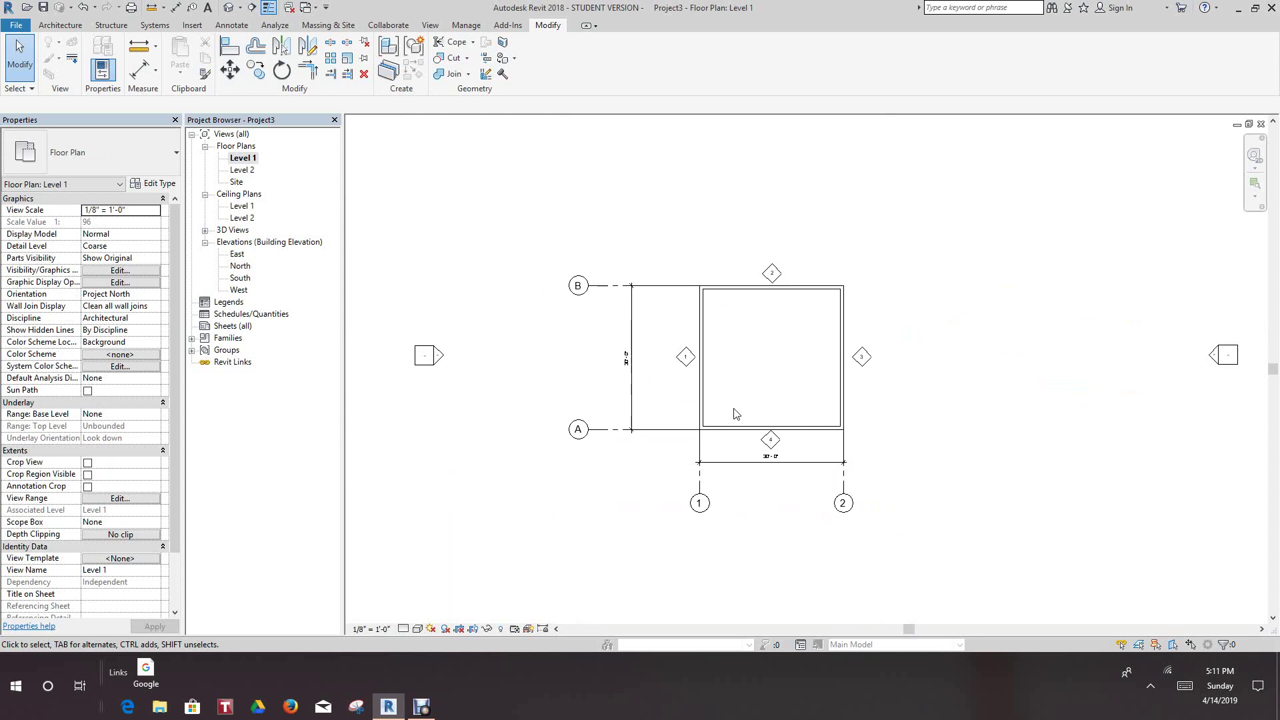
{"action": "scroll", "coordinate": [738, 387], "scroll_direction": "up", "scroll_amount": 2}
{"action": "scroll", "coordinate": [763, 412], "scroll_direction": "down", "scroll_amount": 1}
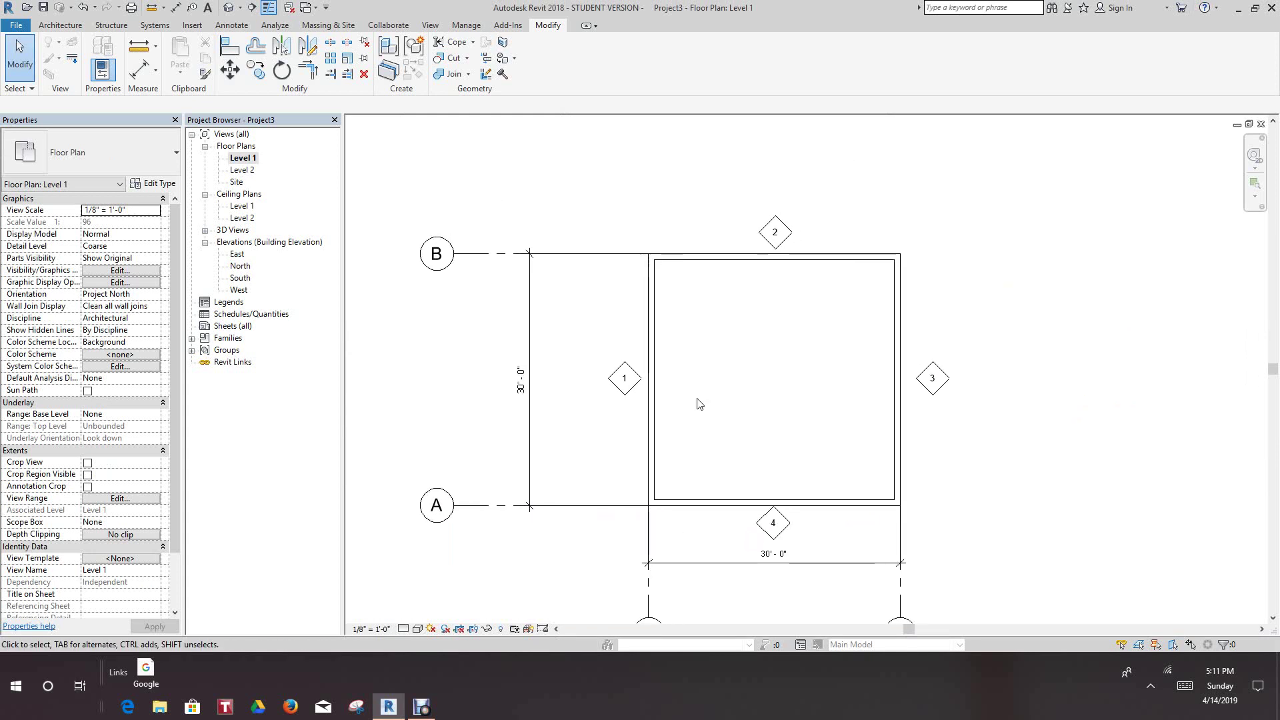
{"action": "scroll", "coordinate": [666, 383], "scroll_direction": "up", "scroll_amount": 1}
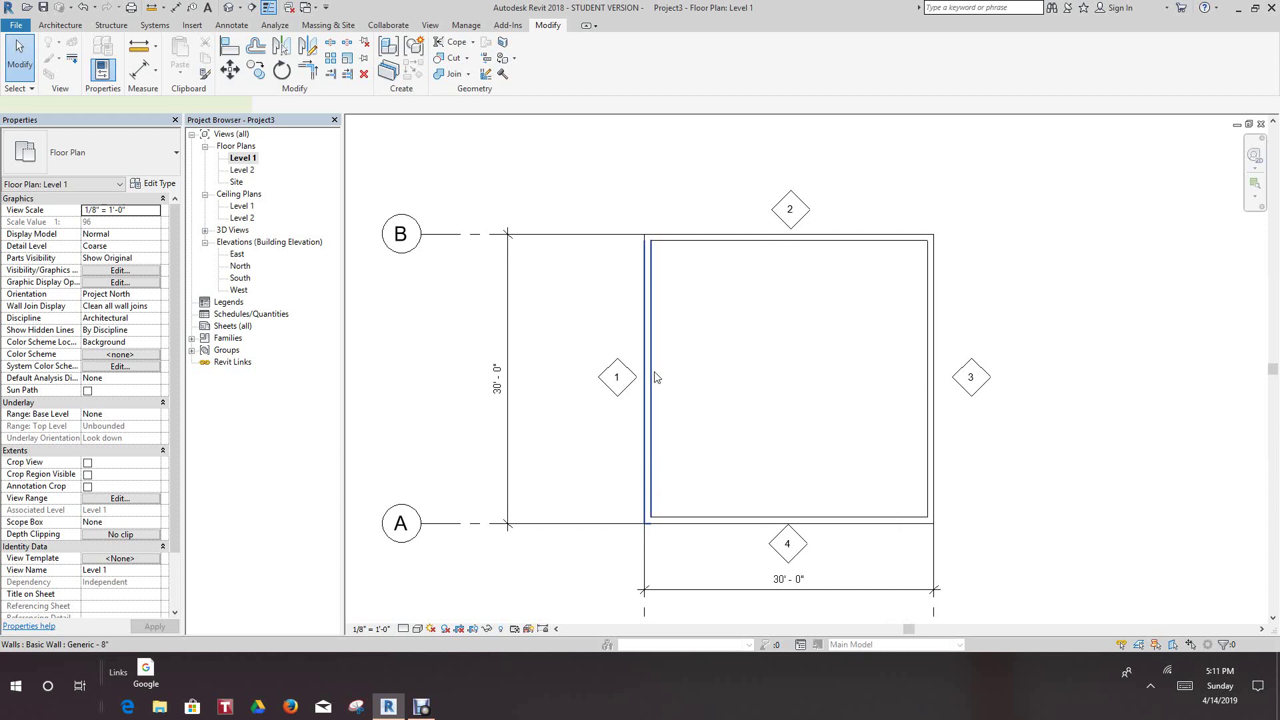
{"action": "left_click", "coordinate": [655, 378]}
{"action": "left_click", "coordinate": [727, 372]}
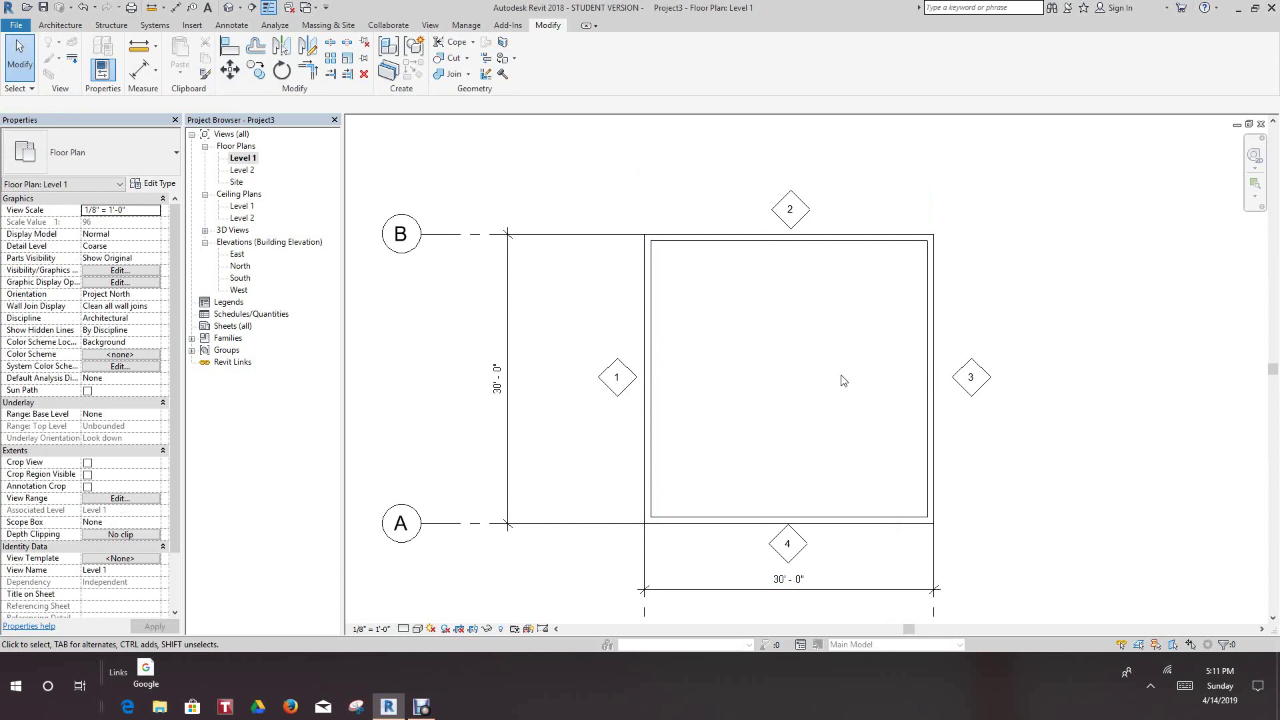
{"action": "scroll", "coordinate": [771, 360], "scroll_direction": "down", "scroll_amount": 2}
{"action": "scroll", "coordinate": [761, 353], "scroll_direction": "up", "scroll_amount": 4}
{"action": "scroll", "coordinate": [681, 350], "scroll_direction": "down", "scroll_amount": 4}
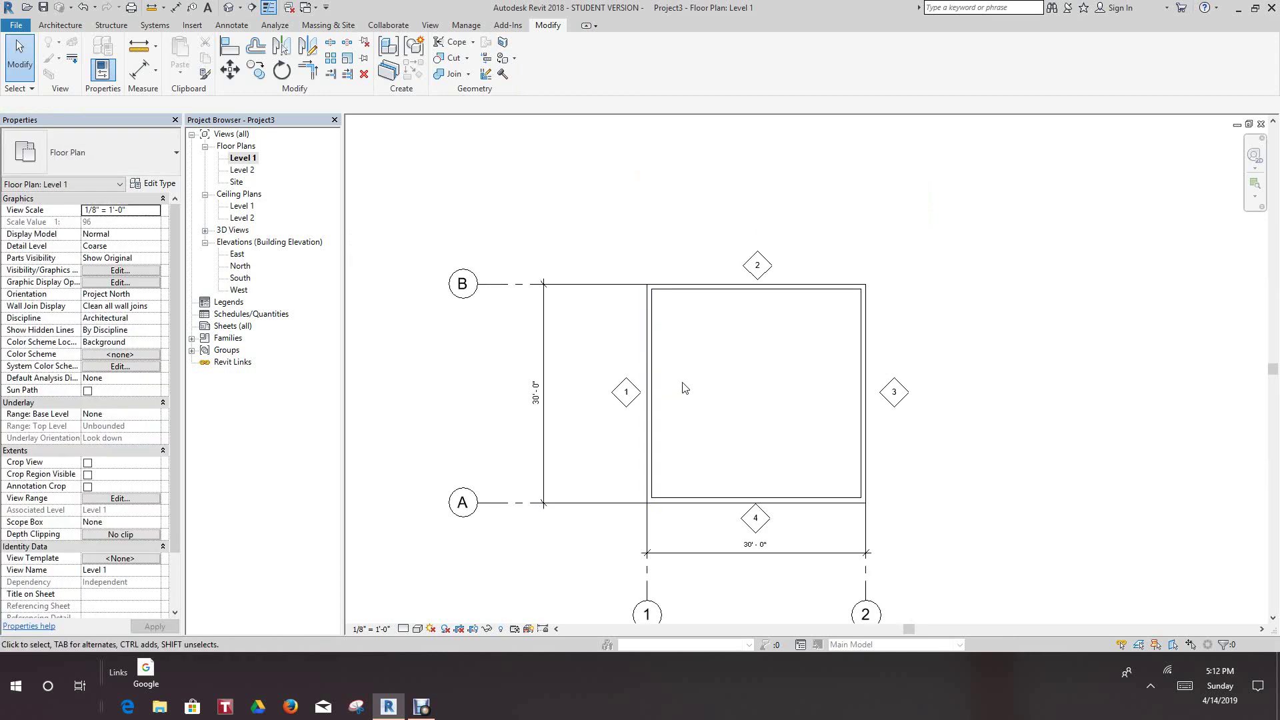
{"action": "middle_click_drag", "start_coordinate": [706, 398], "coordinate": [710, 365]}
{"action": "scroll", "coordinate": [531, 382], "scroll_direction": "up", "scroll_amount": 3}
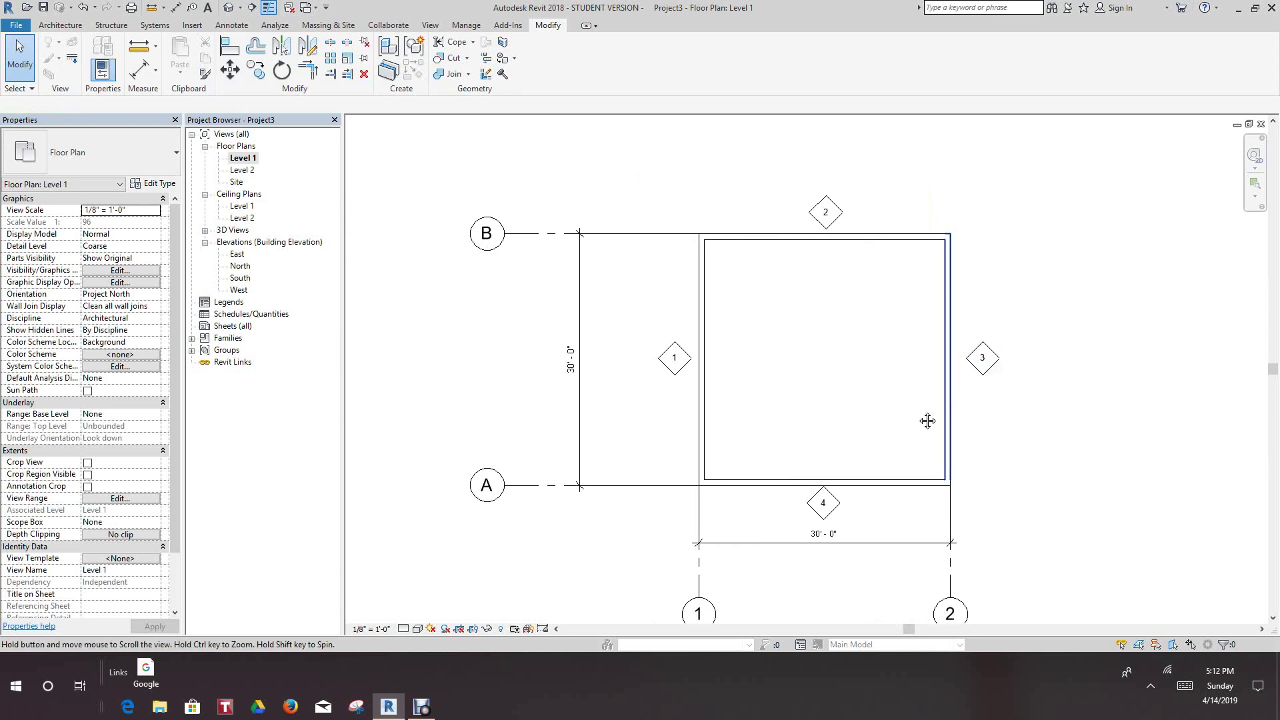
{"action": "middle_click_drag", "start_coordinate": [926, 420], "coordinate": [855, 476]}
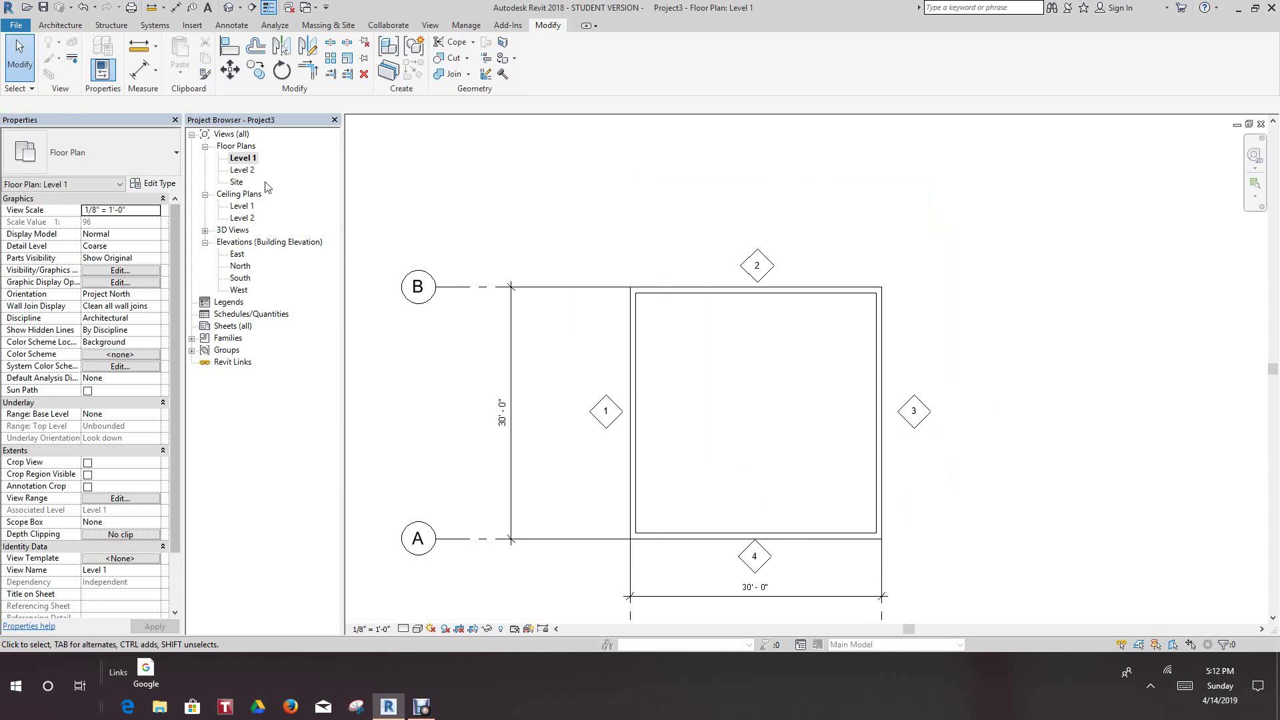
Start a new schedule and add Architecture to its category filter alongside Piping
{"action": "left_click", "coordinate": [433, 24]}
{"action": "left_click", "coordinate": [435, 25]}
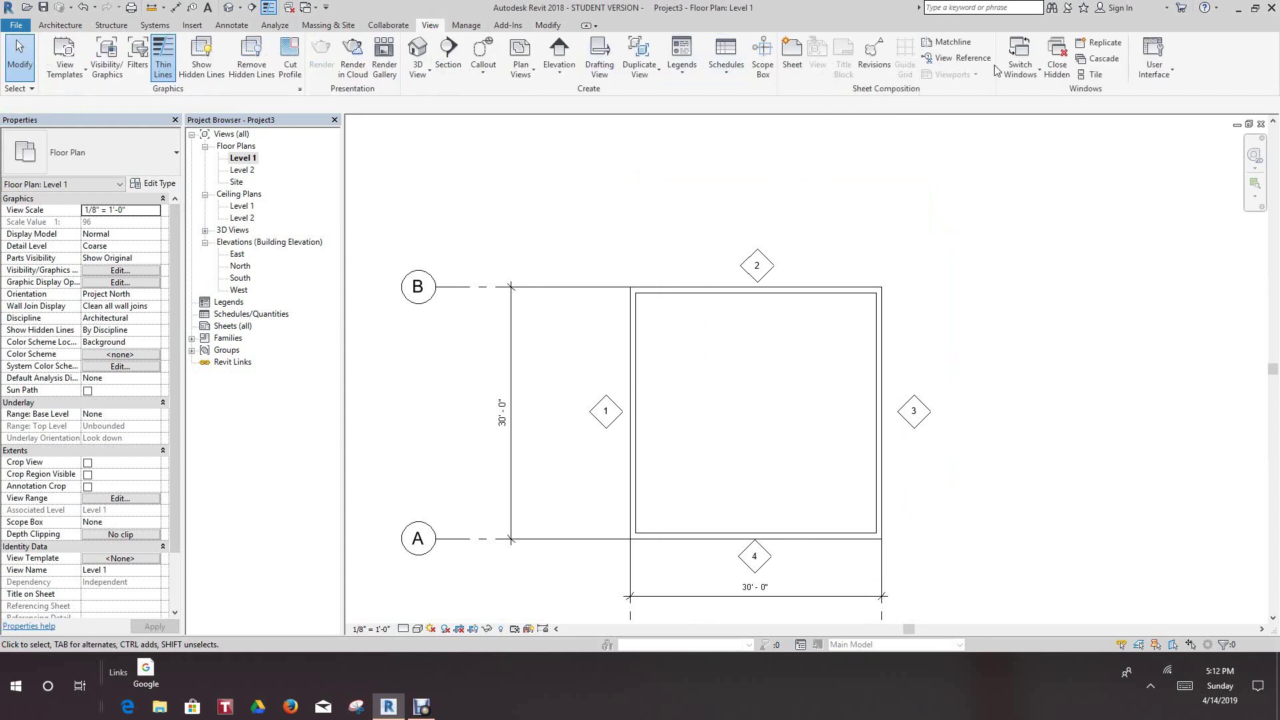
{"action": "left_click", "coordinate": [729, 78]}
{"action": "left_click", "coordinate": [745, 101]}
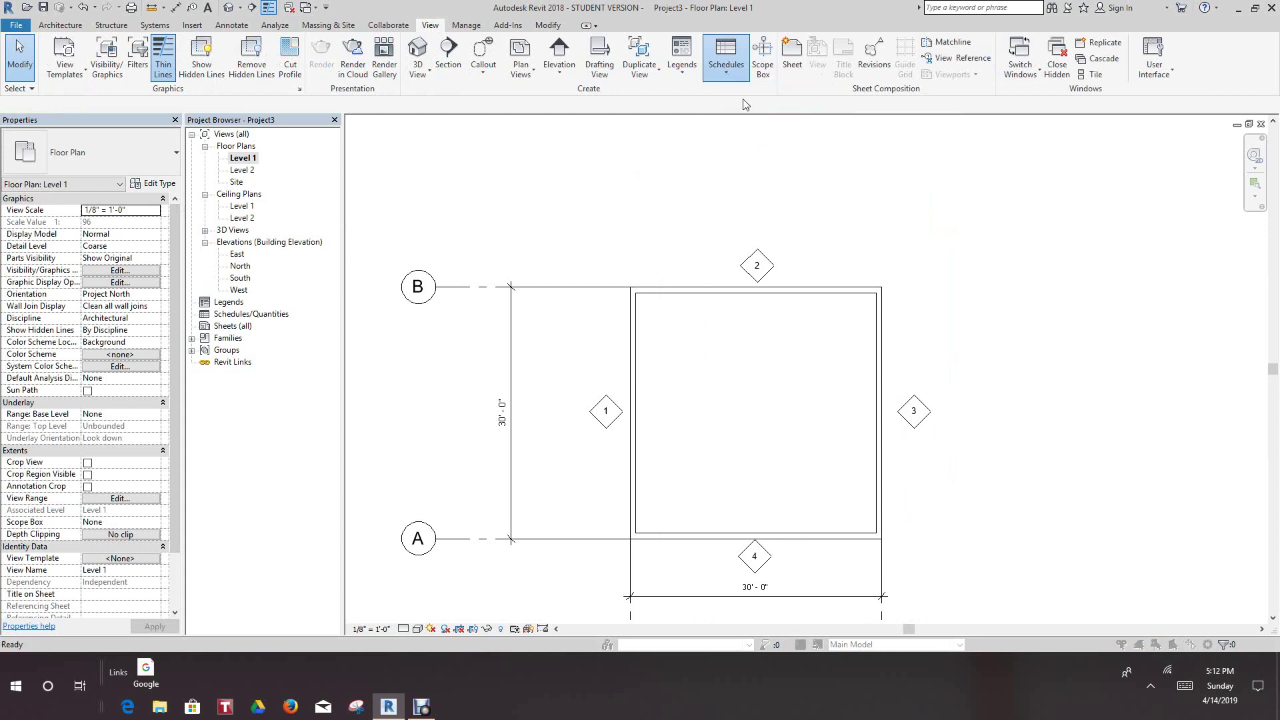
{"action": "scroll", "coordinate": [622, 300], "scroll_direction": "down", "scroll_amount": 4}
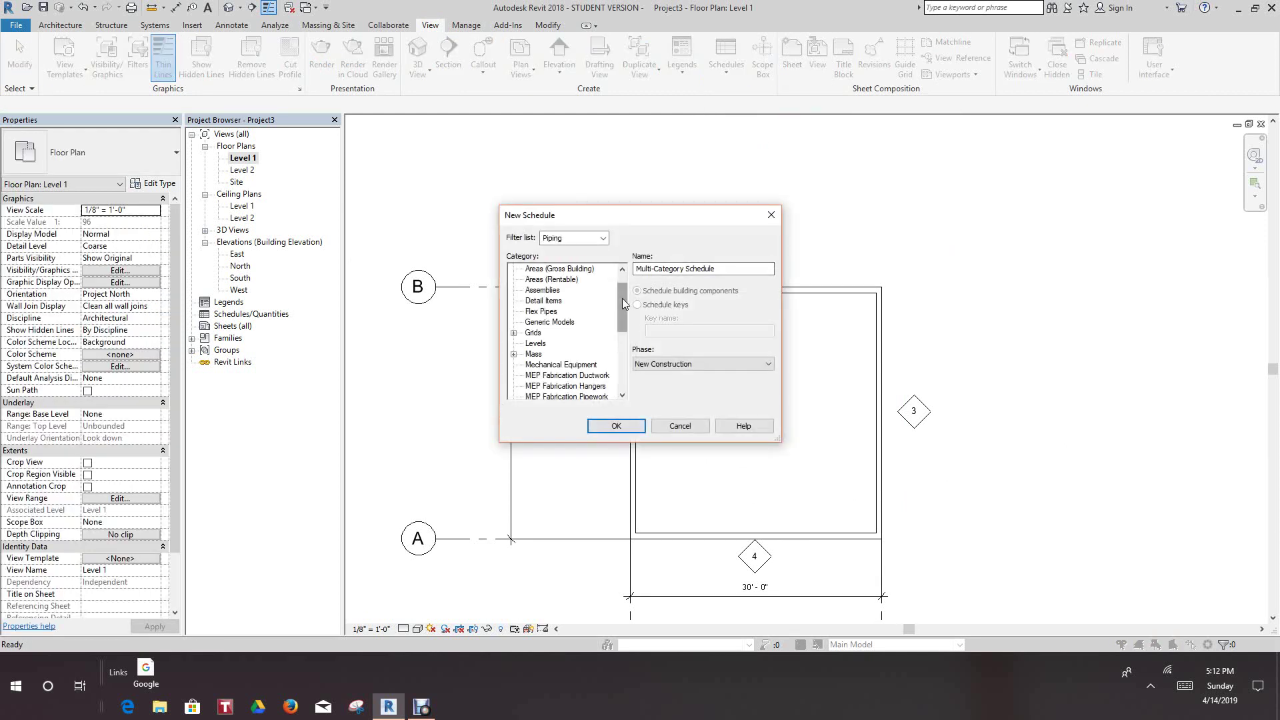
{"action": "scroll", "coordinate": [624, 304], "scroll_direction": "down", "scroll_amount": 1}
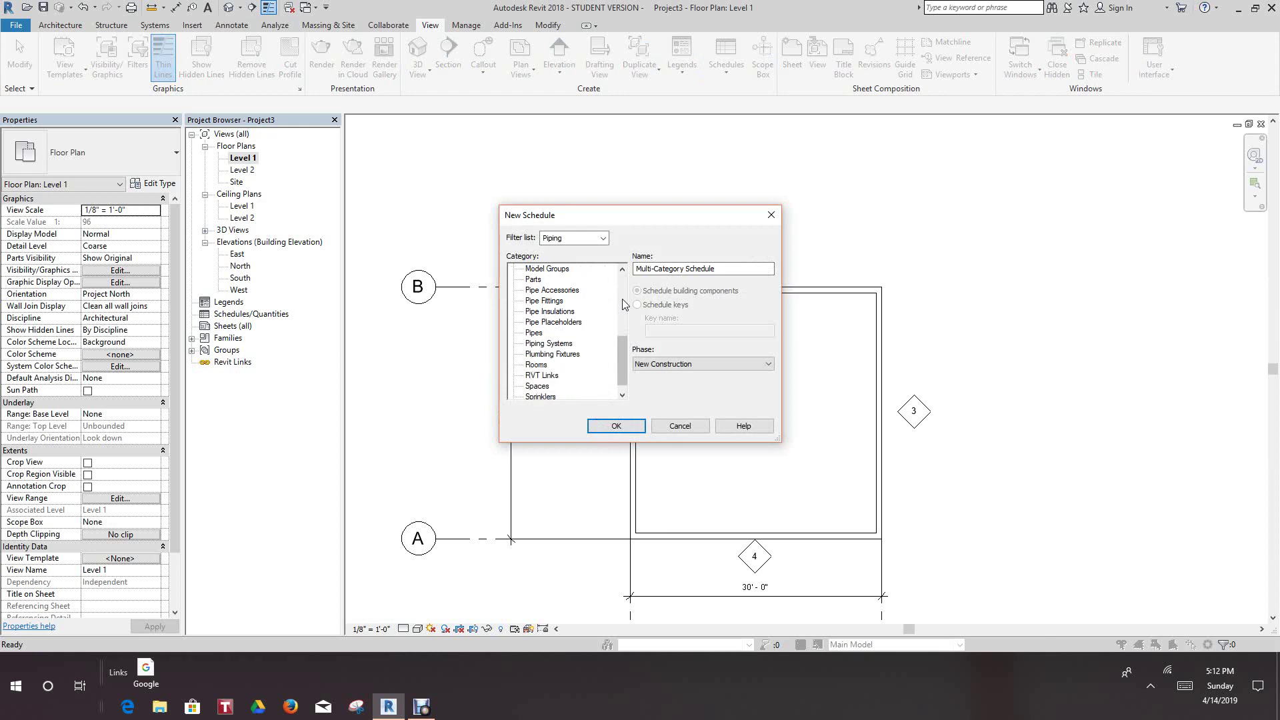
{"action": "left_click", "coordinate": [604, 238]}
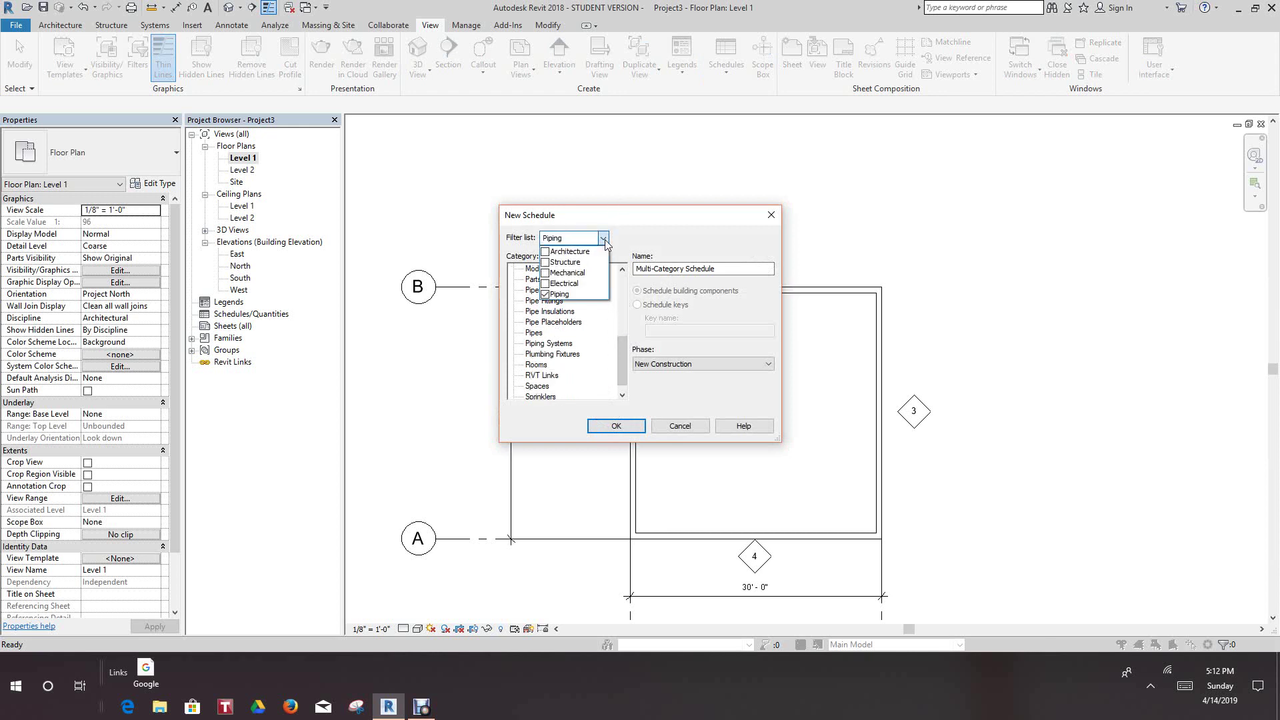
{"action": "left_click", "coordinate": [545, 251]}
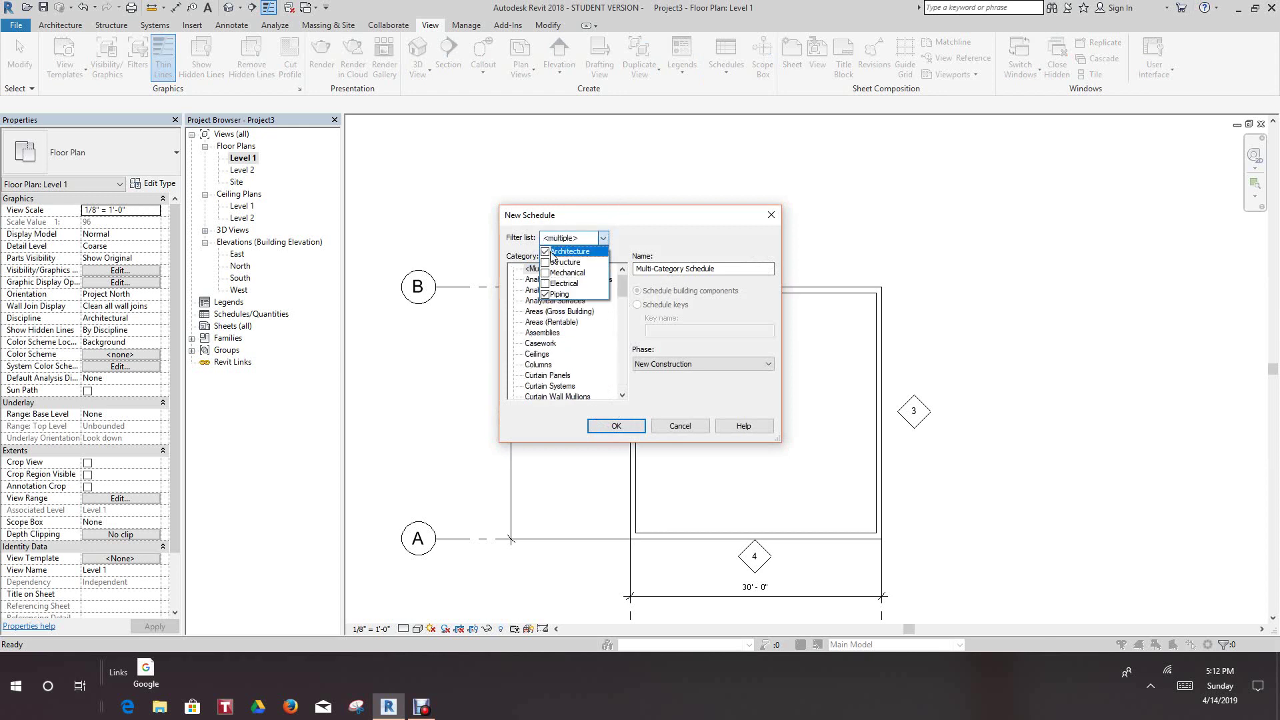
Choose Walls as the schedule category and create the schedule with the New Construction phase
{"action": "left_click", "coordinate": [619, 283]}
{"action": "scroll", "coordinate": [619, 284], "scroll_direction": "down", "scroll_amount": 4}
{"action": "scroll", "coordinate": [618, 282], "scroll_direction": "down", "scroll_amount": 7}
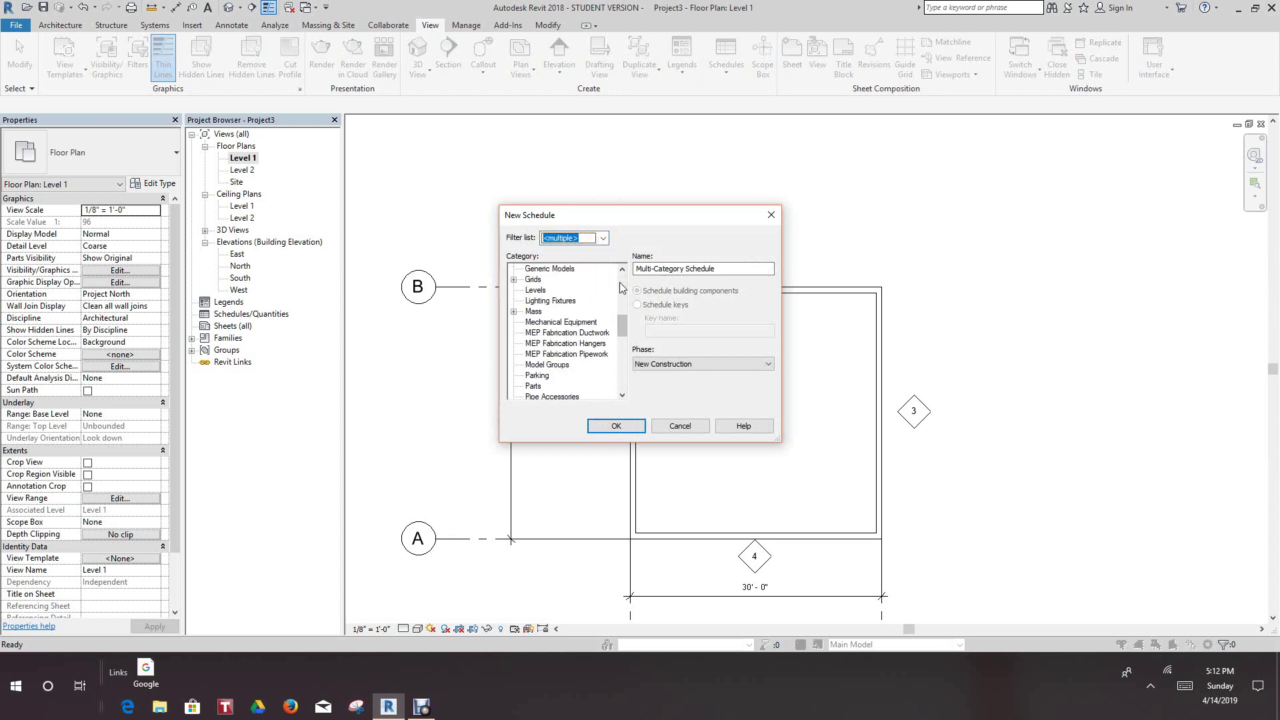
{"action": "scroll", "coordinate": [618, 282], "scroll_direction": "down", "scroll_amount": 7}
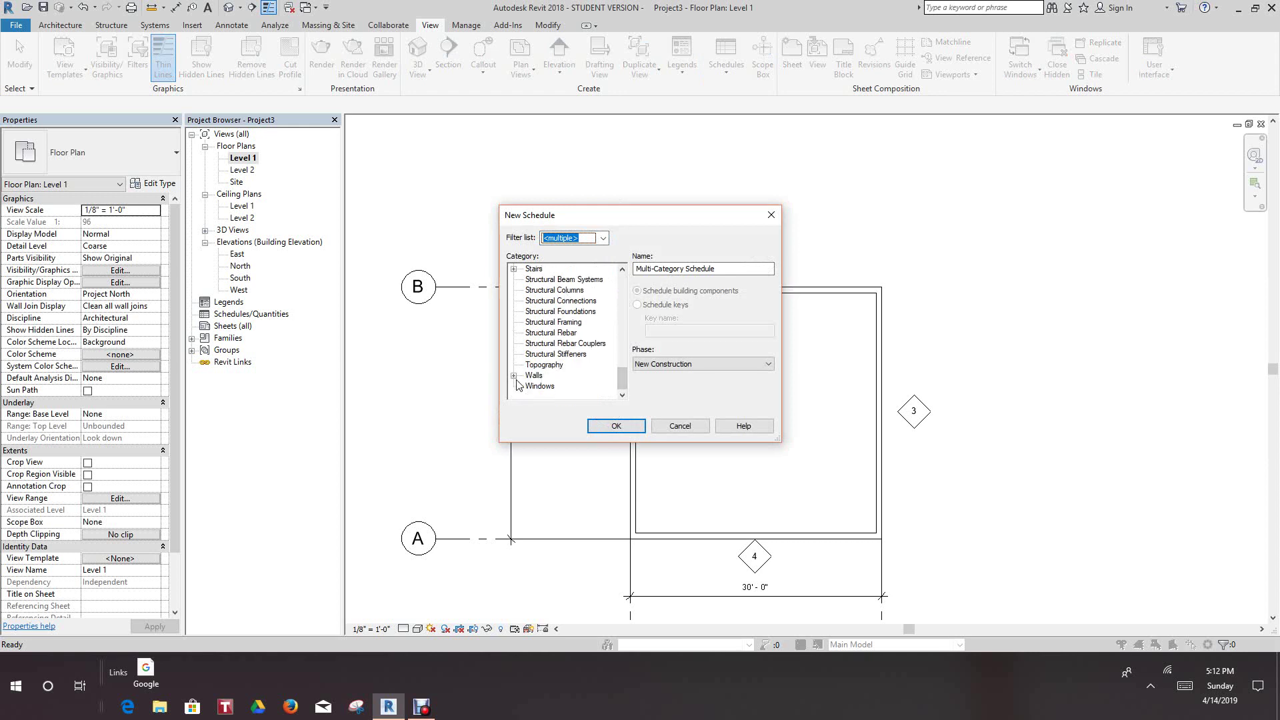
{"action": "left_click", "coordinate": [513, 376]}
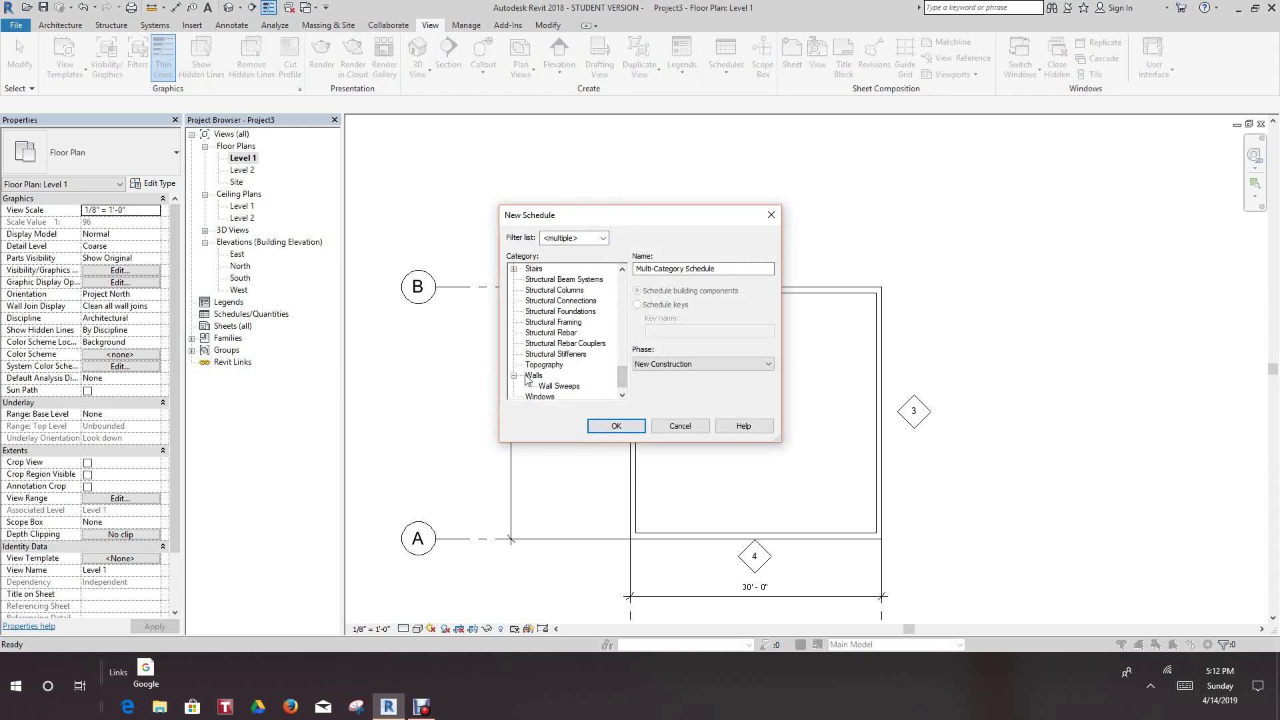
{"action": "left_click", "coordinate": [534, 376]}
{"action": "left_click", "coordinate": [617, 426]}
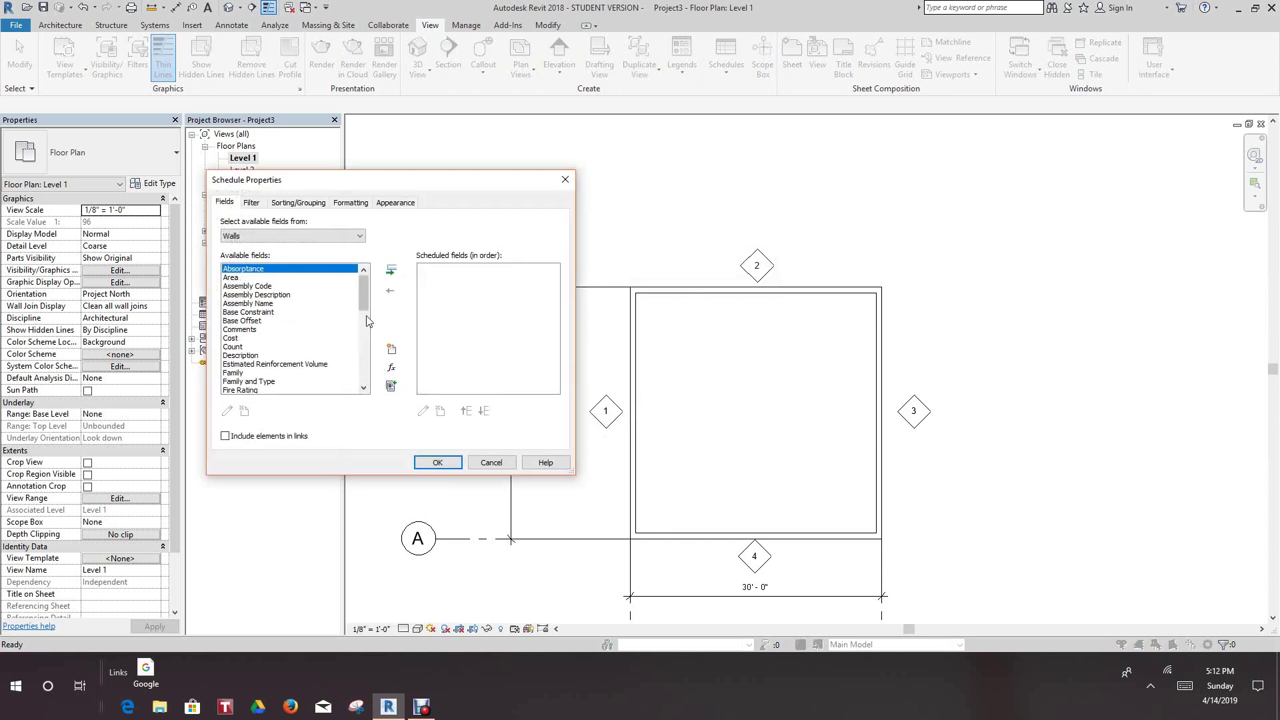
Add the Volume and Width fields to the wall schedule's scheduled fields
{"action": "scroll", "coordinate": [362, 306], "scroll_direction": "down", "scroll_amount": 12}
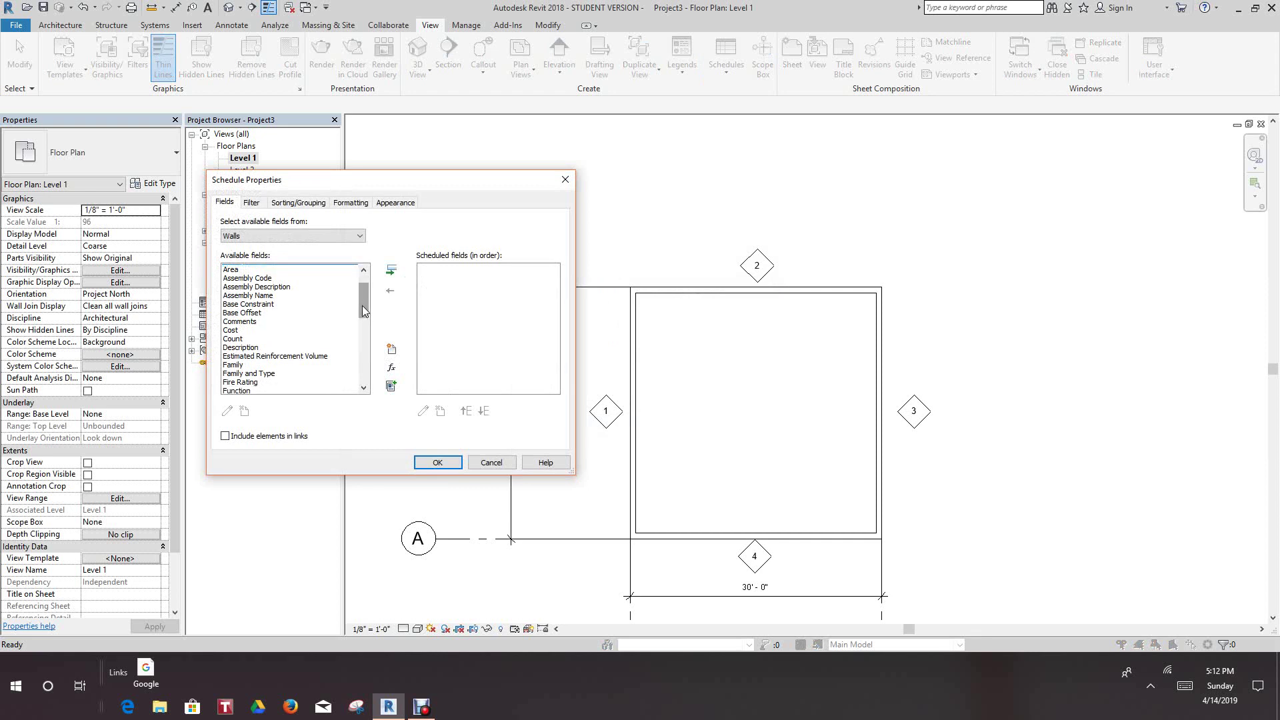
{"action": "scroll", "coordinate": [362, 307], "scroll_direction": "down", "scroll_amount": 1}
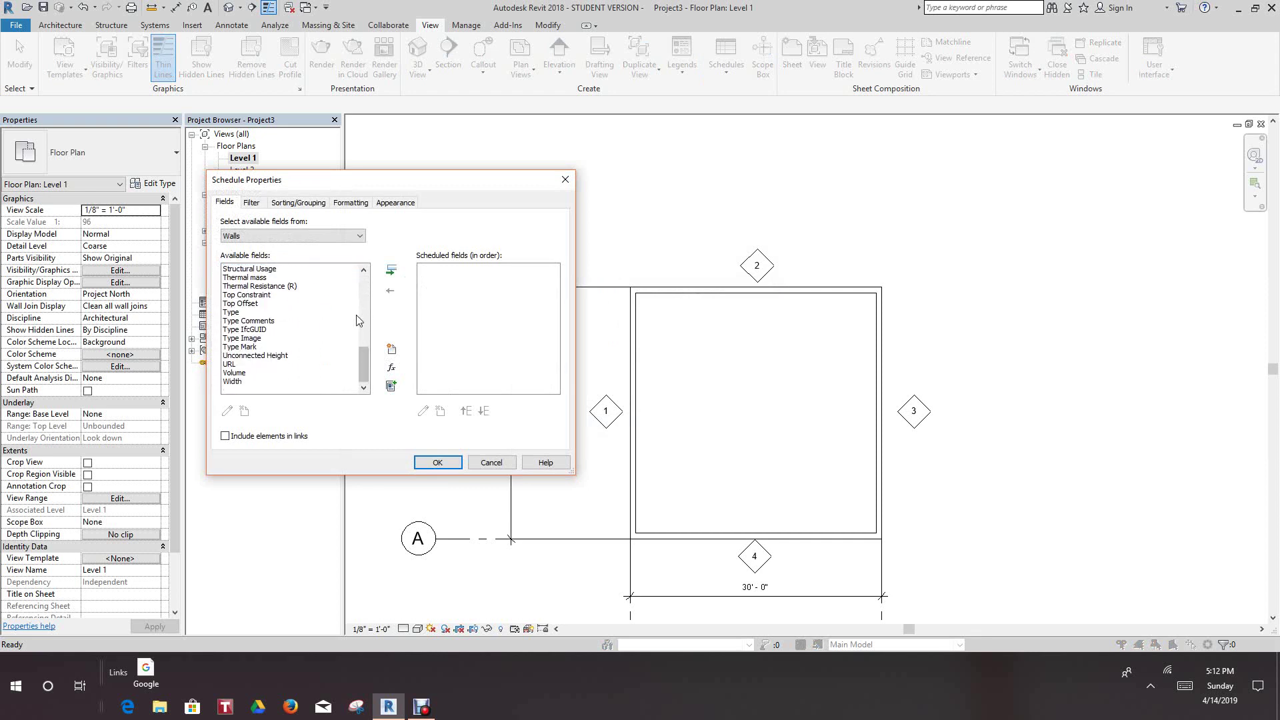
{"action": "left_click", "coordinate": [233, 382]}
{"action": "left_click", "coordinate": [235, 373], "text": "ctrl"}
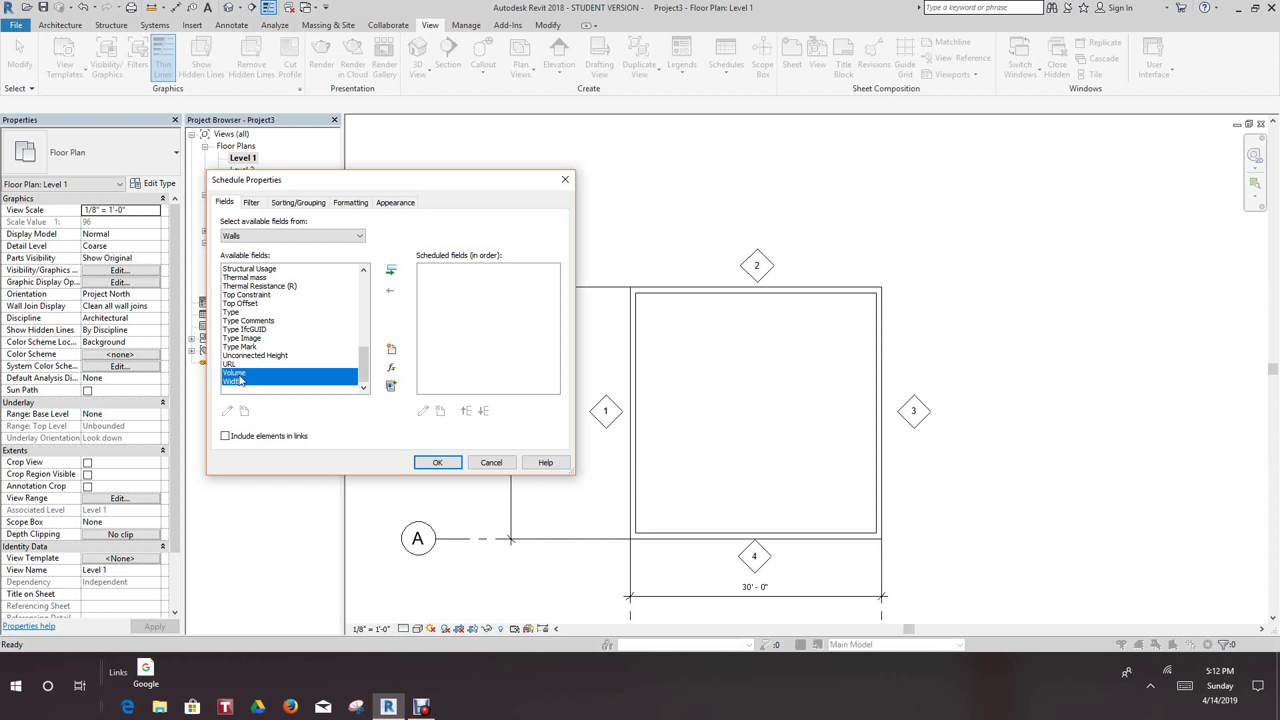
{"action": "left_click", "coordinate": [389, 271]}
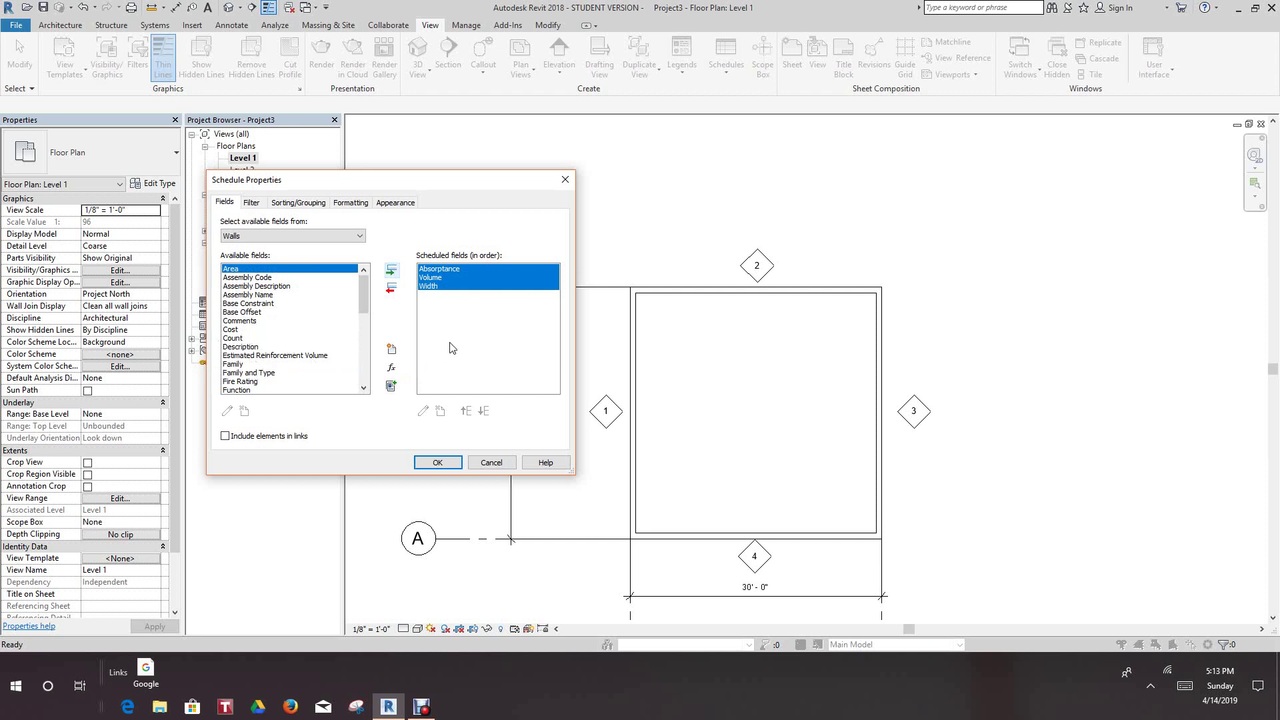
Remove Absorptance from the scheduled fields and add the Length and Mark fields
{"action": "left_click", "coordinate": [457, 324]}
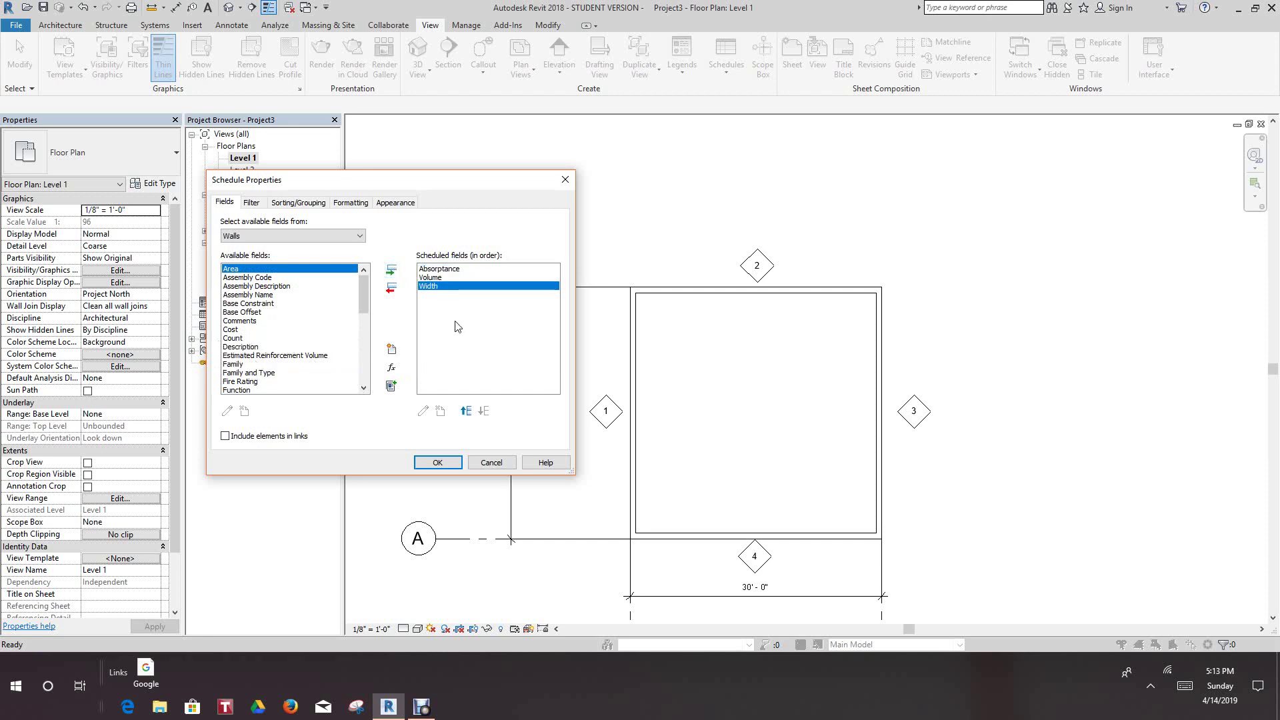
{"action": "left_click", "coordinate": [440, 268]}
{"action": "left_click", "coordinate": [391, 288]}
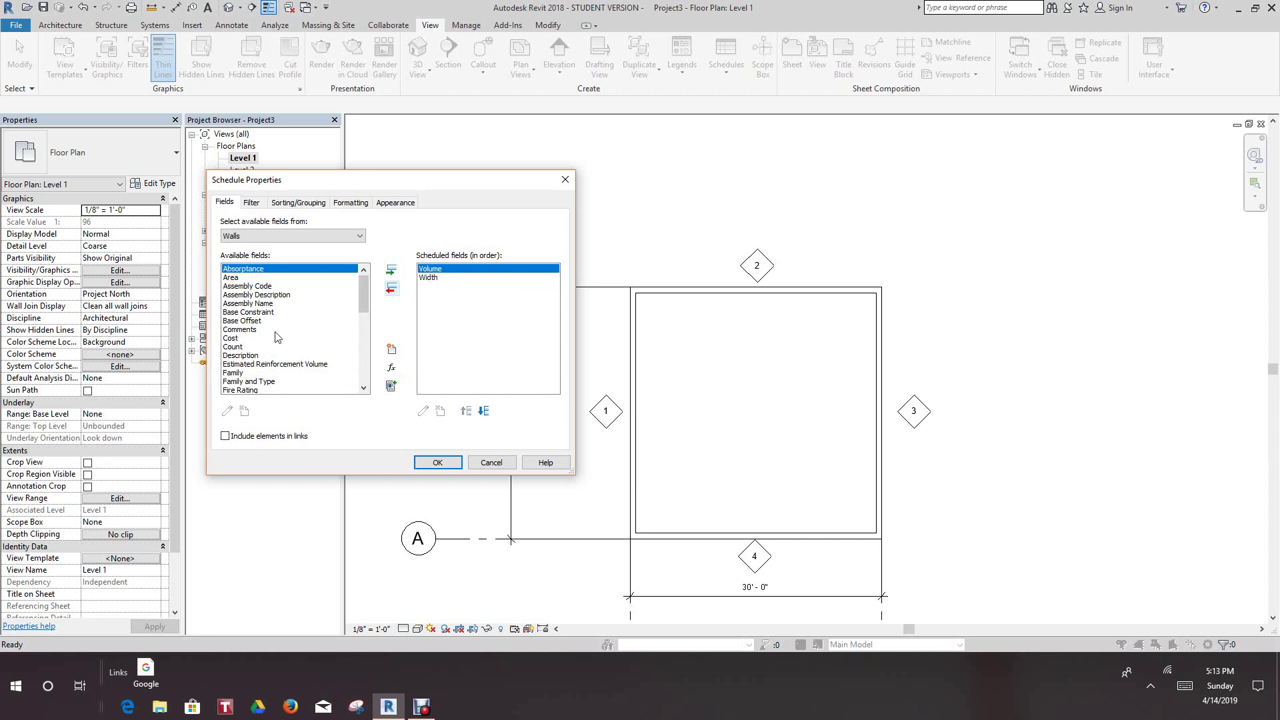
{"action": "scroll", "coordinate": [274, 332], "scroll_direction": "down", "scroll_amount": 5}
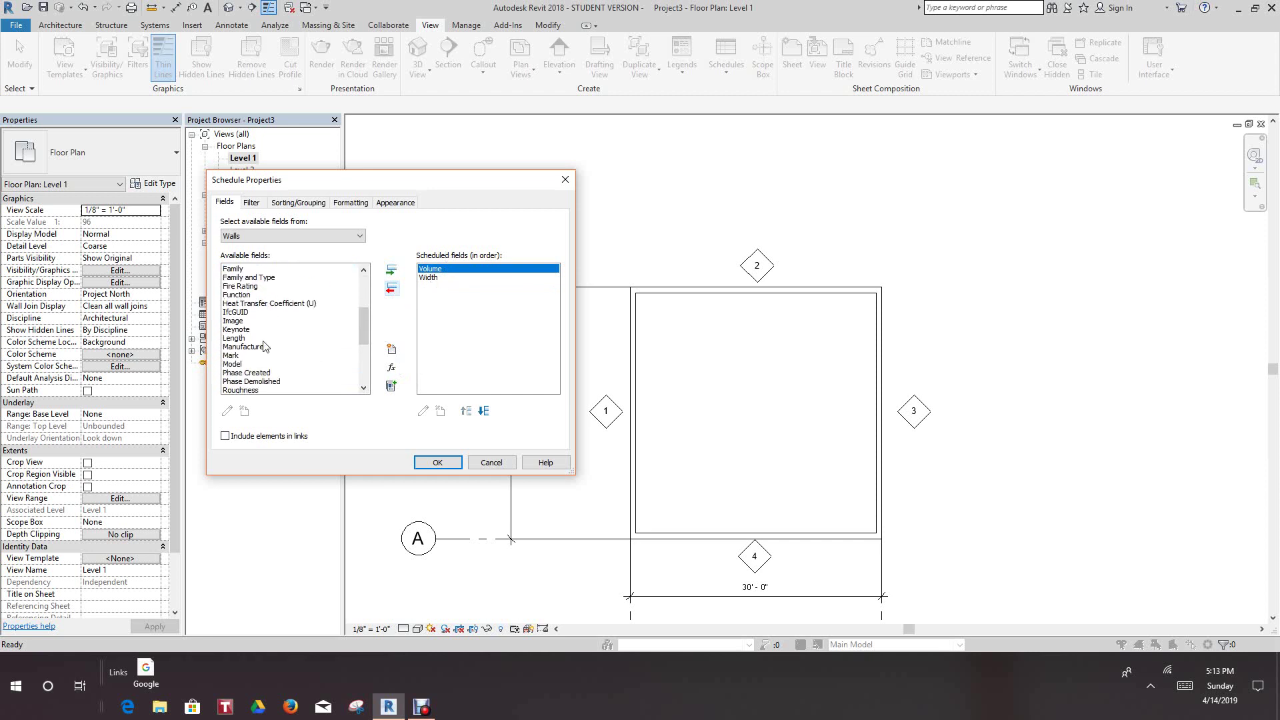
{"action": "scroll", "coordinate": [236, 334], "scroll_direction": "down", "scroll_amount": 2}
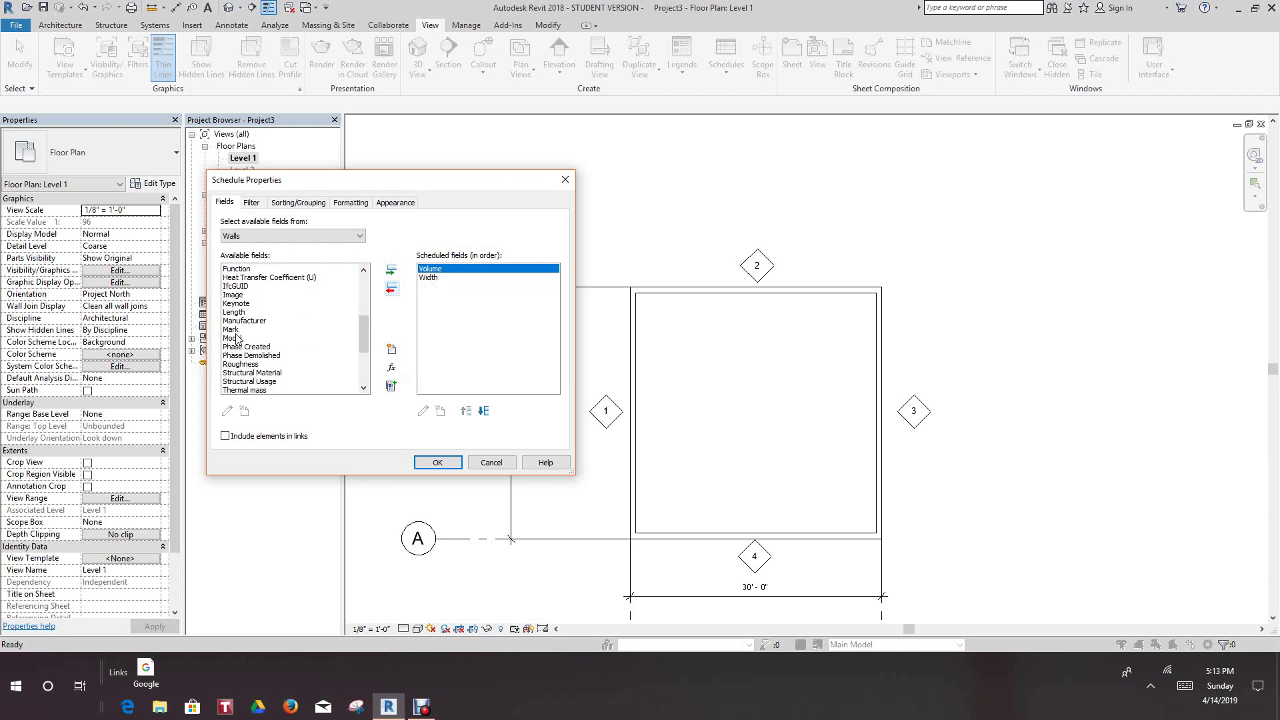
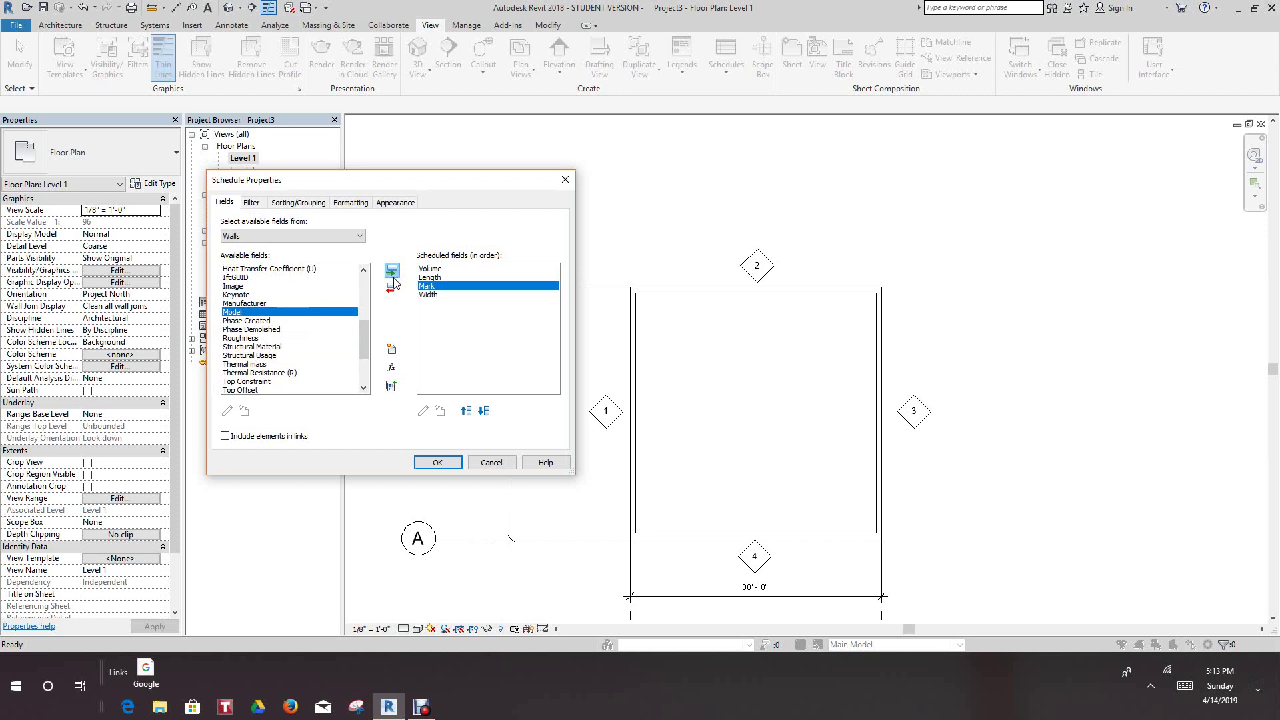
Look through the available wall fields for further fields to include in the schedule
{"action": "scroll", "coordinate": [363, 319], "scroll_direction": "down", "scroll_amount": 3}
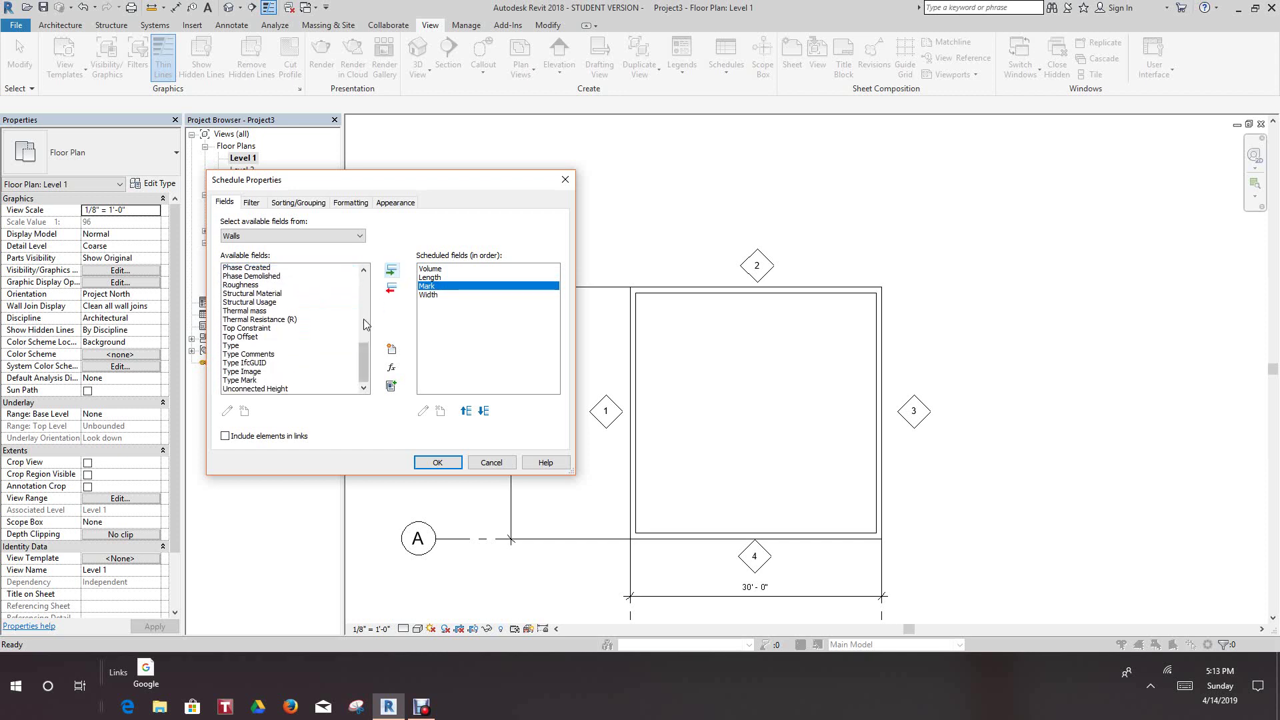
{"action": "left_click", "coordinate": [347, 342]}
{"action": "key", "text": "Up"}
{"action": "key", "text": "Up"}
{"action": "key", "text": "Up"}
{"action": "key", "text": "Up"}
{"action": "key", "text": "Up"}
{"action": "key", "text": "Up"}
{"action": "key", "text": "Up"}
{"action": "key", "text": "Up"}
{"action": "key", "text": "Up"}
{"action": "key", "text": "Up"}
{"action": "key", "text": "Up"}
{"action": "scroll", "coordinate": [356, 344], "scroll_direction": "up", "scroll_amount": 2}
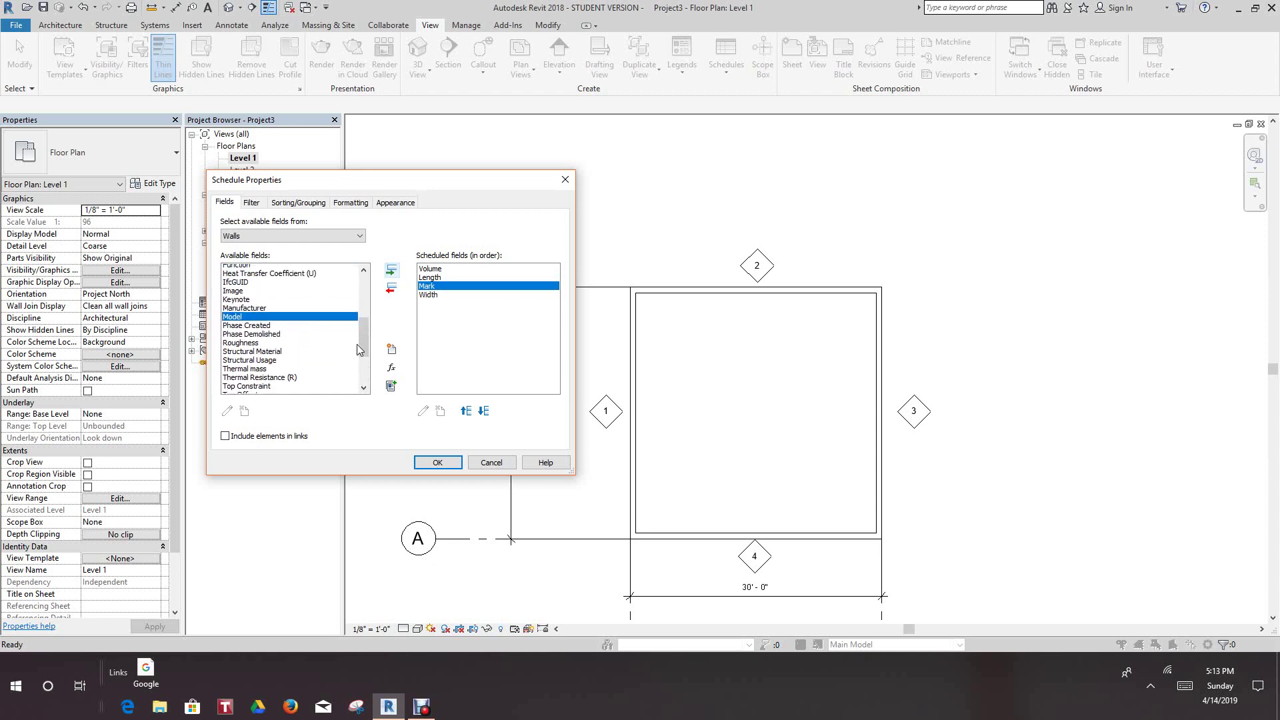
{"action": "scroll", "coordinate": [359, 343], "scroll_direction": "up", "scroll_amount": 2}
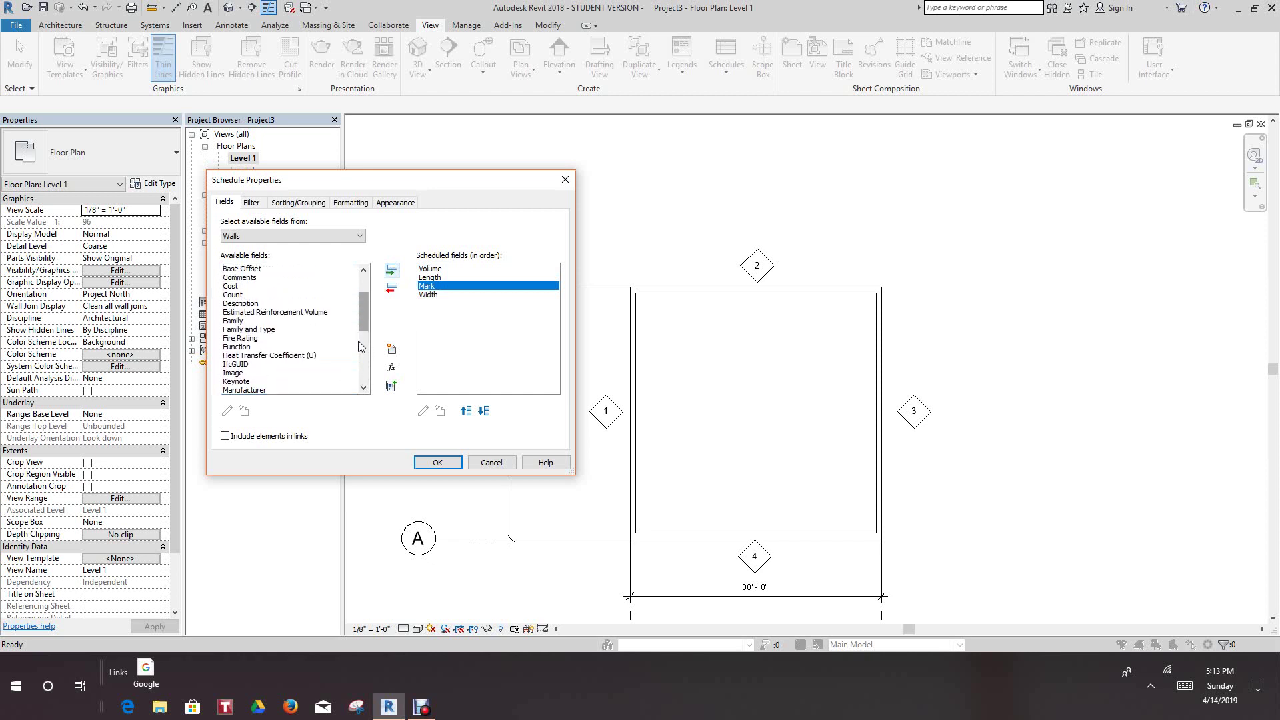
{"action": "scroll", "coordinate": [358, 345], "scroll_direction": "down", "scroll_amount": 2}
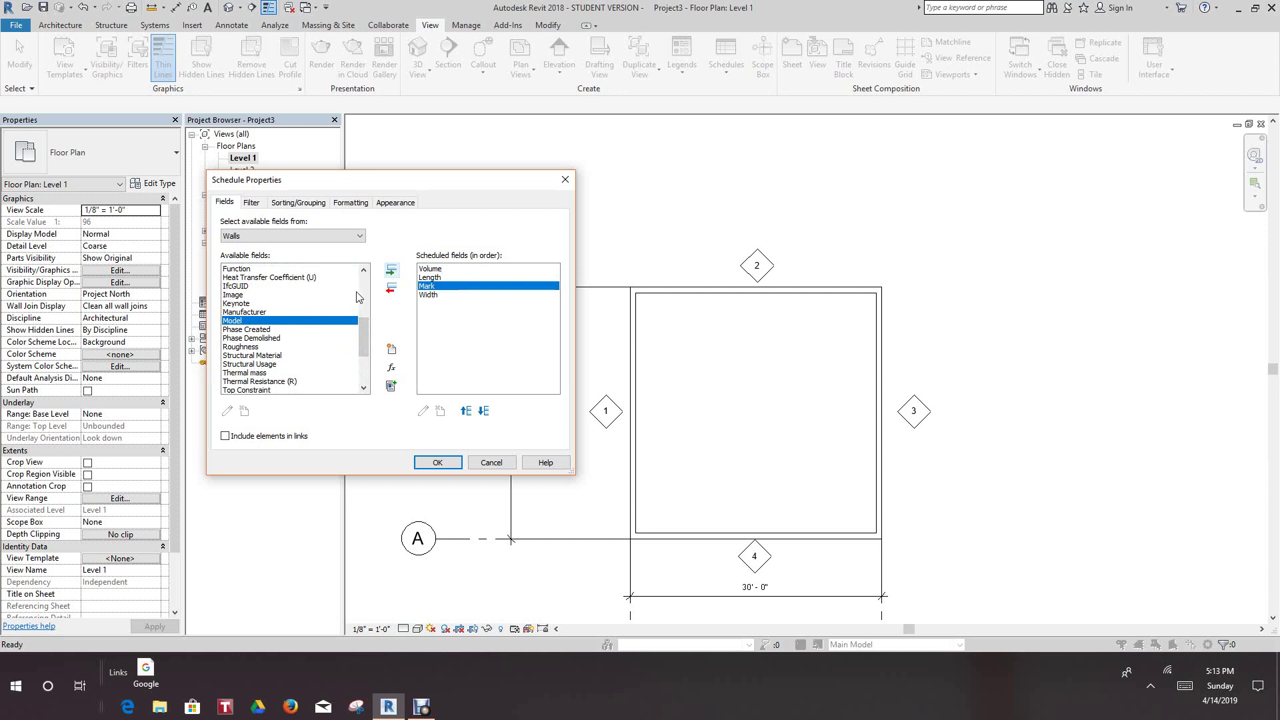
{"action": "scroll", "coordinate": [360, 300], "scroll_direction": "up", "scroll_amount": 1}
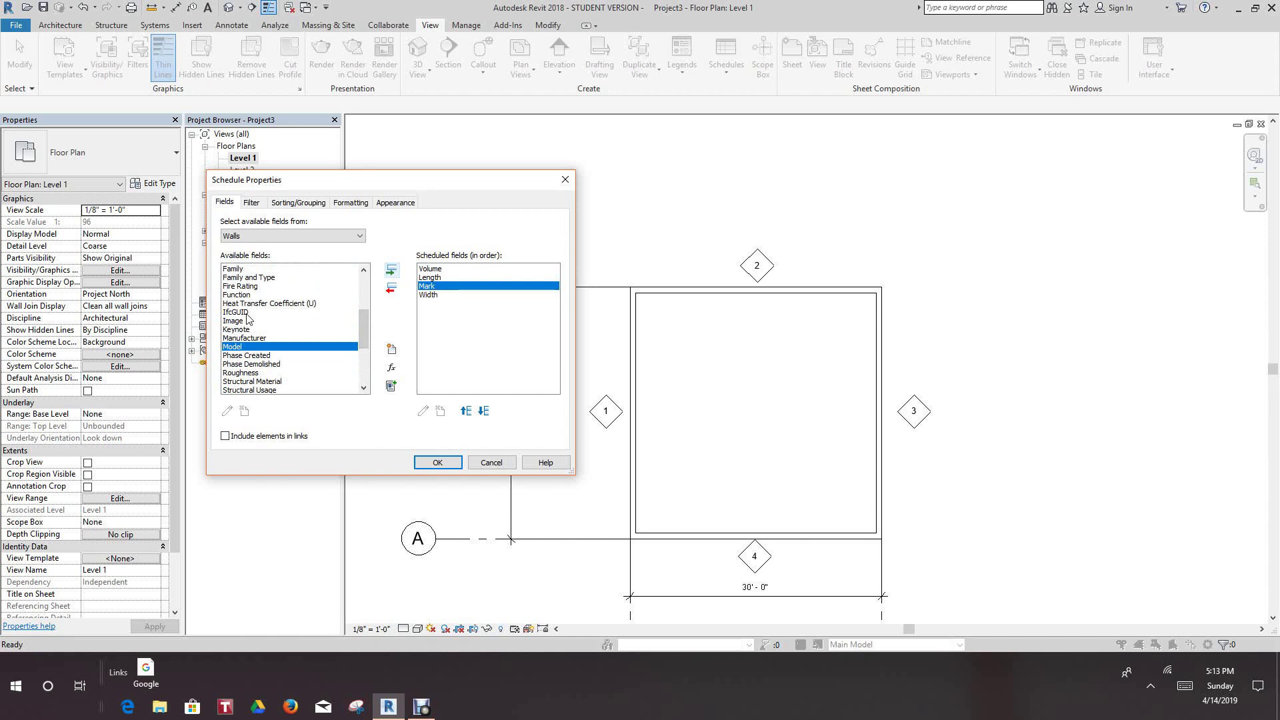
{"action": "scroll", "coordinate": [249, 314], "scroll_direction": "up", "scroll_amount": 2}
{"action": "scroll", "coordinate": [250, 314], "scroll_direction": "up", "scroll_amount": 2}
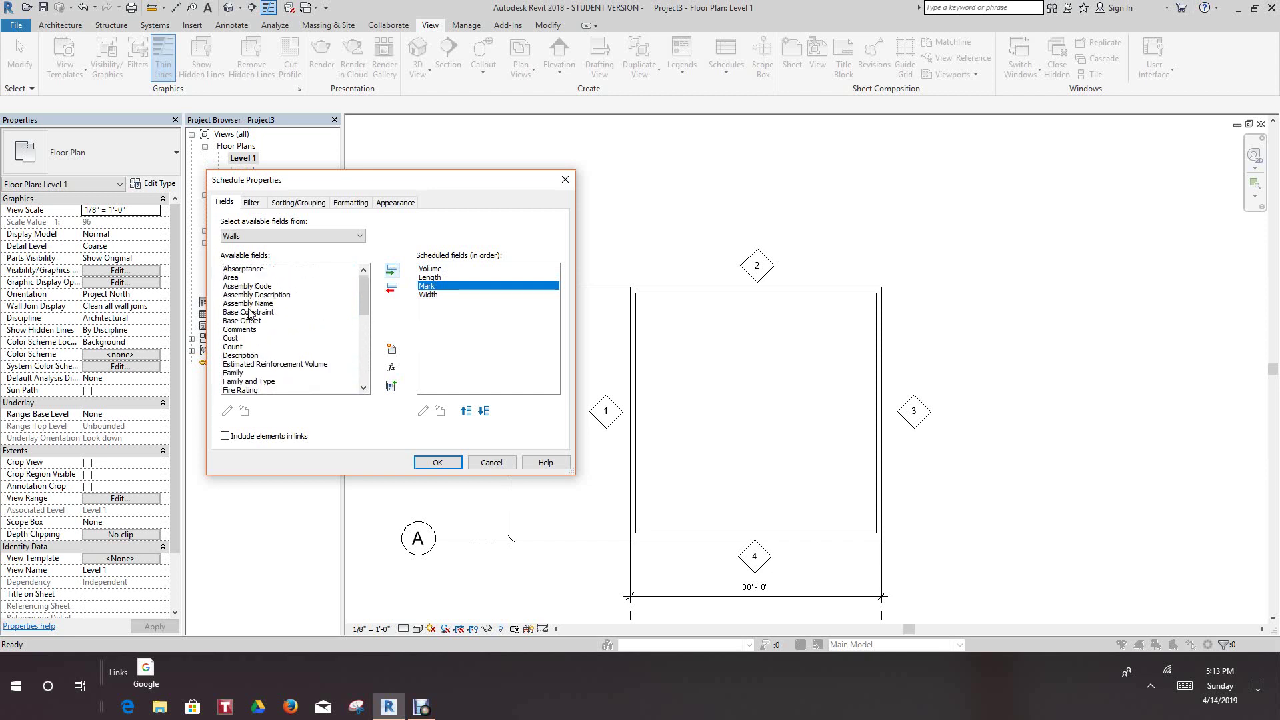
Add the Type field to the wall schedule's scheduled fields
{"action": "scroll", "coordinate": [249, 314], "scroll_direction": "down", "scroll_amount": 4}
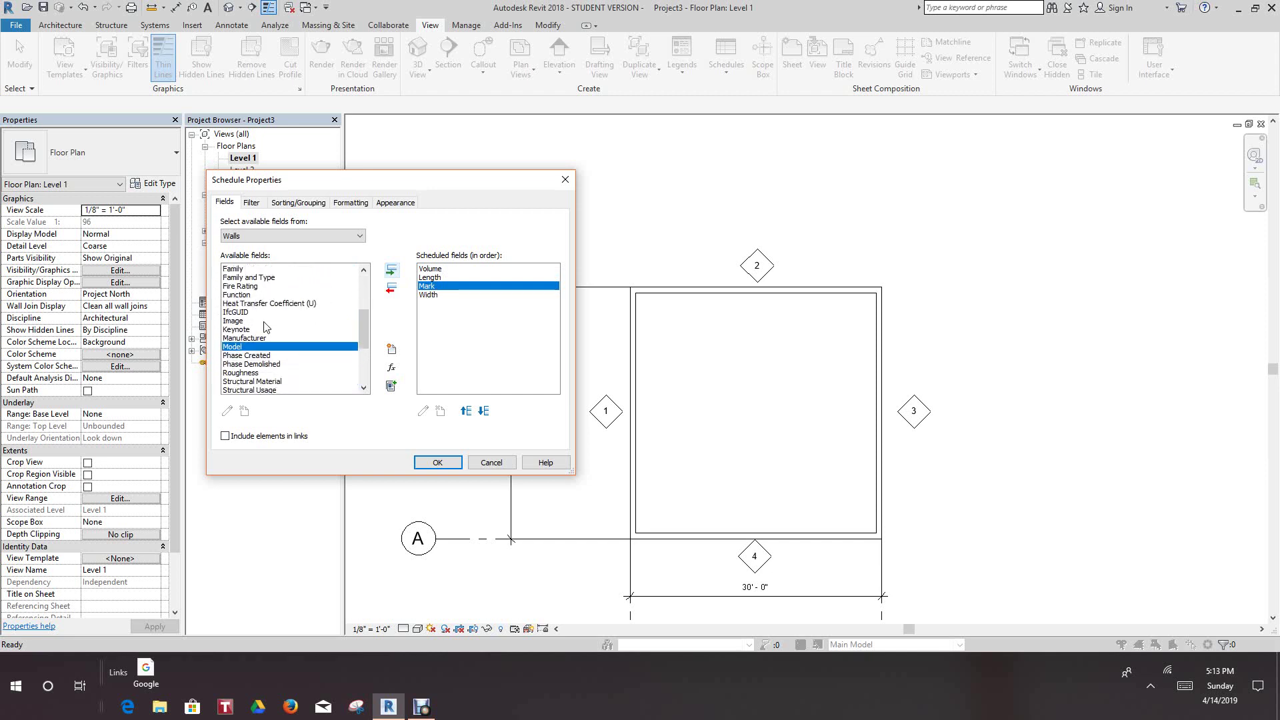
{"action": "scroll", "coordinate": [267, 328], "scroll_direction": "down", "scroll_amount": 1}
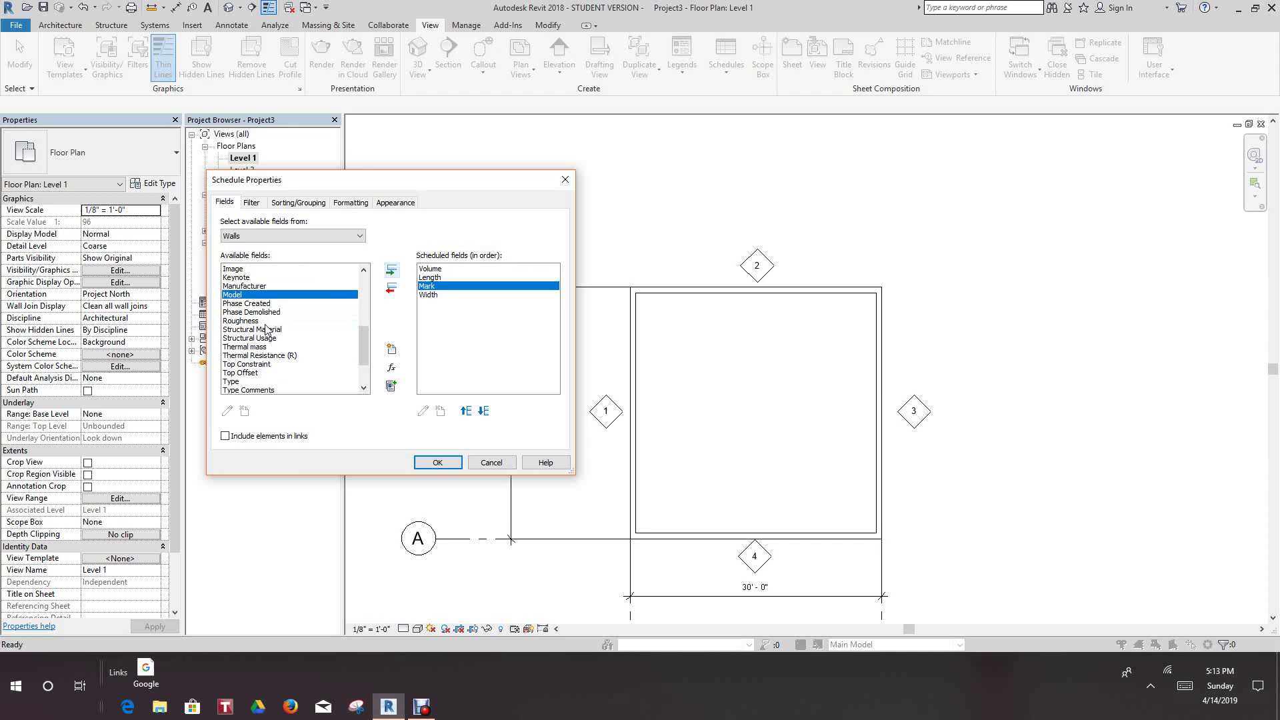
{"action": "left_click", "coordinate": [235, 383]}
{"action": "left_click", "coordinate": [391, 272]}
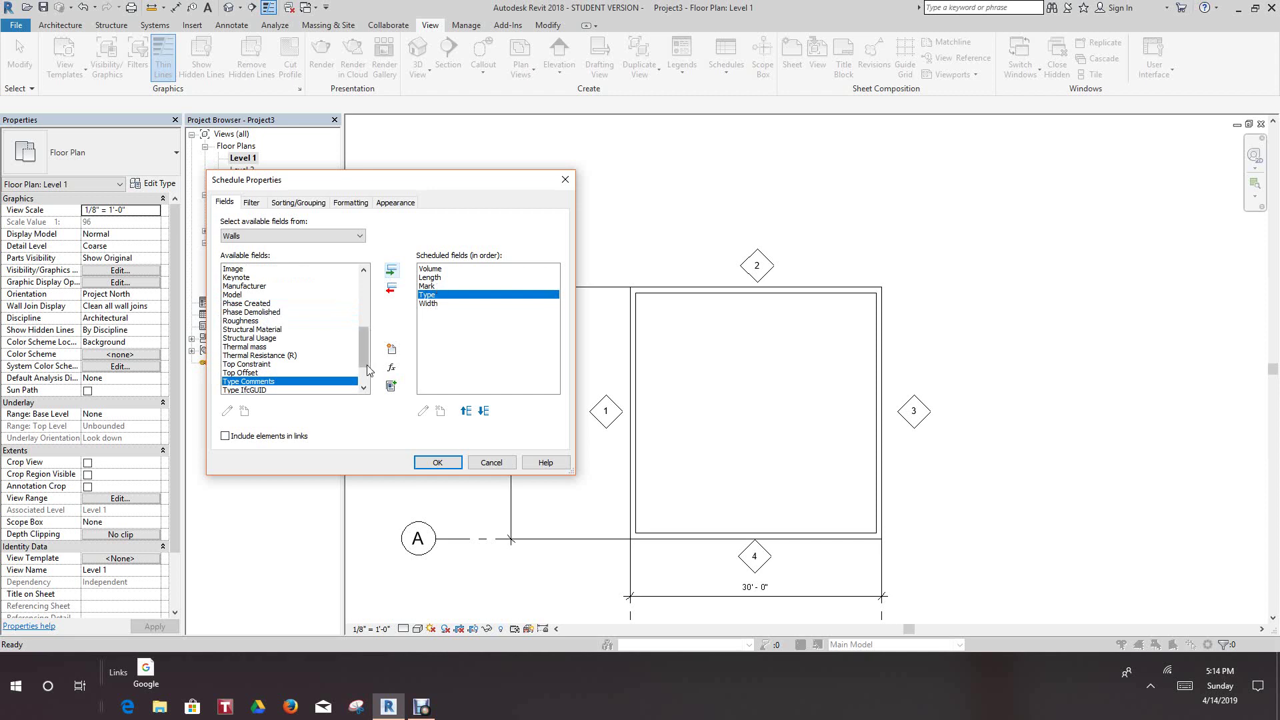
Add the Area field to the wall schedule's scheduled fields
{"action": "scroll", "coordinate": [368, 370], "scroll_direction": "down", "scroll_amount": 2}
{"action": "scroll", "coordinate": [367, 370], "scroll_direction": "up", "scroll_amount": 4}
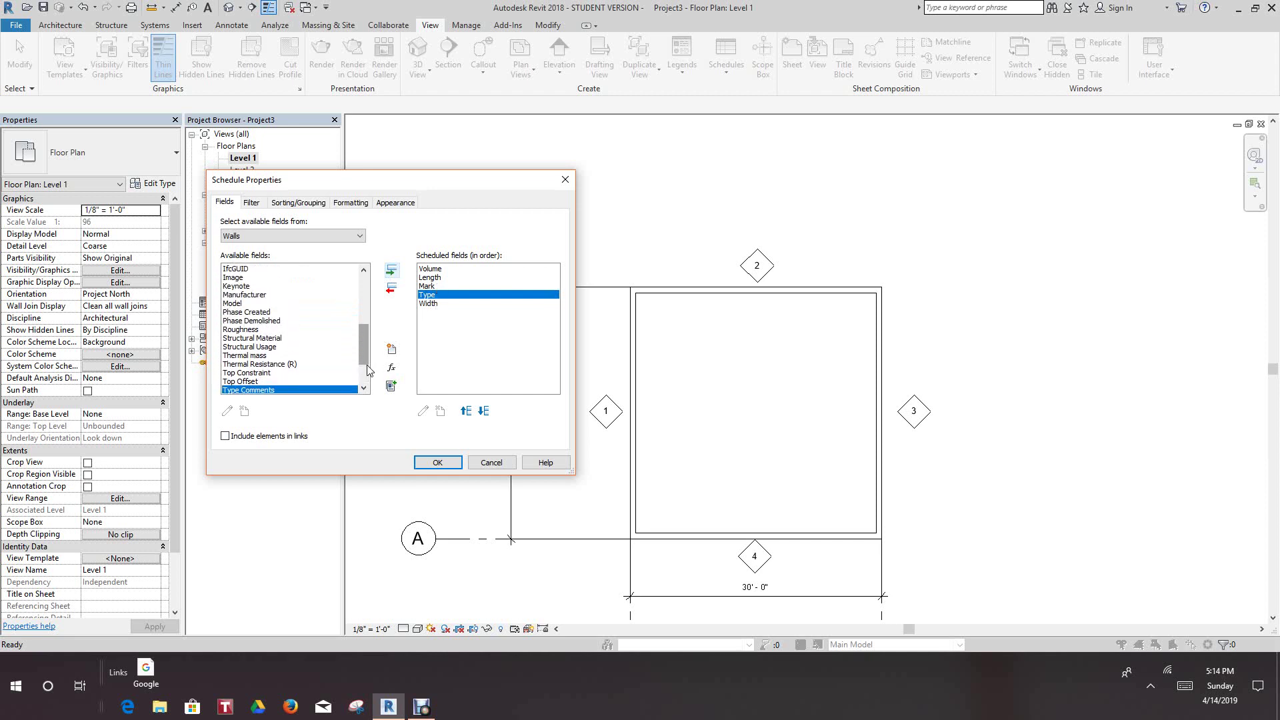
{"action": "scroll", "coordinate": [367, 368], "scroll_direction": "up", "scroll_amount": 4}
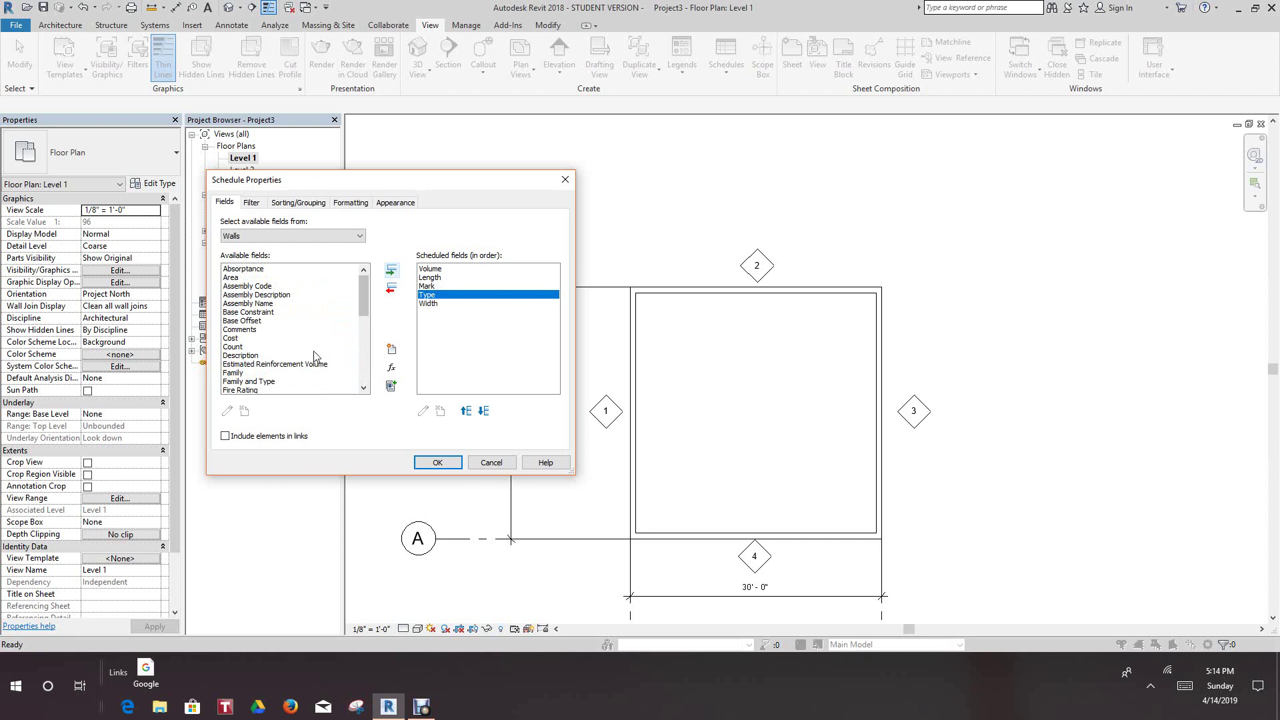
{"action": "left_click", "coordinate": [228, 277]}
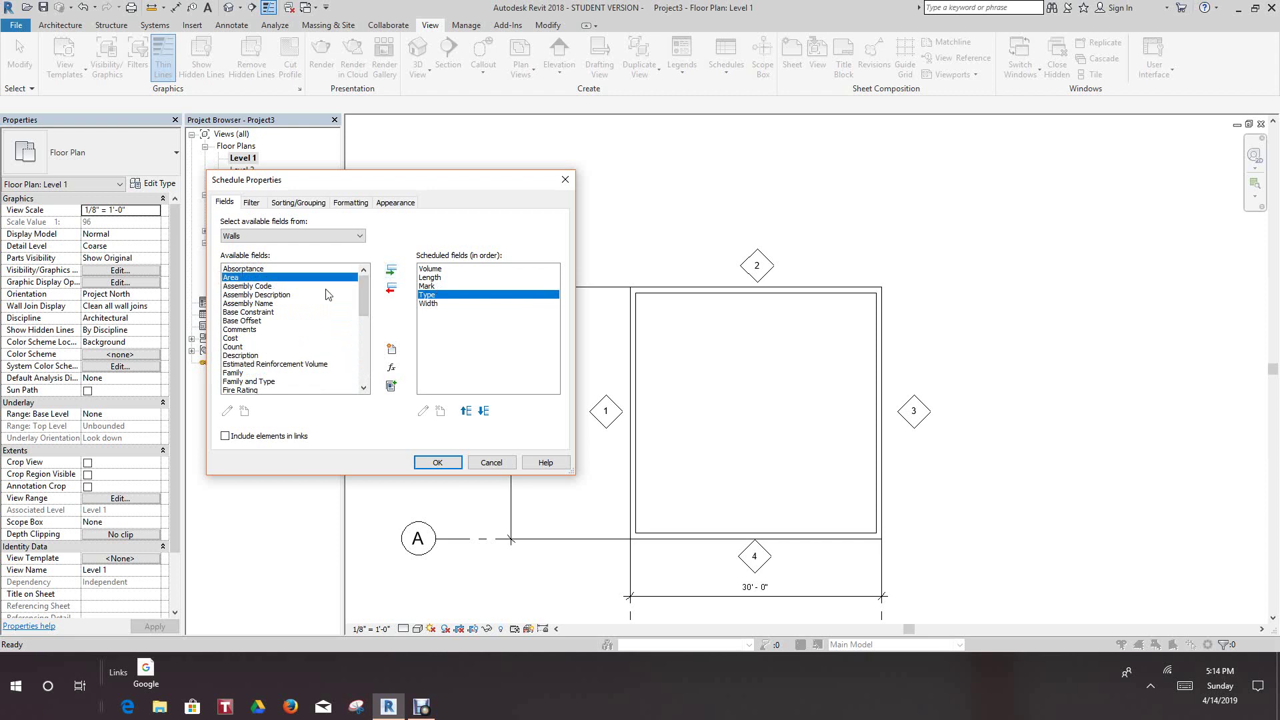
{"action": "left_click", "coordinate": [390, 270]}
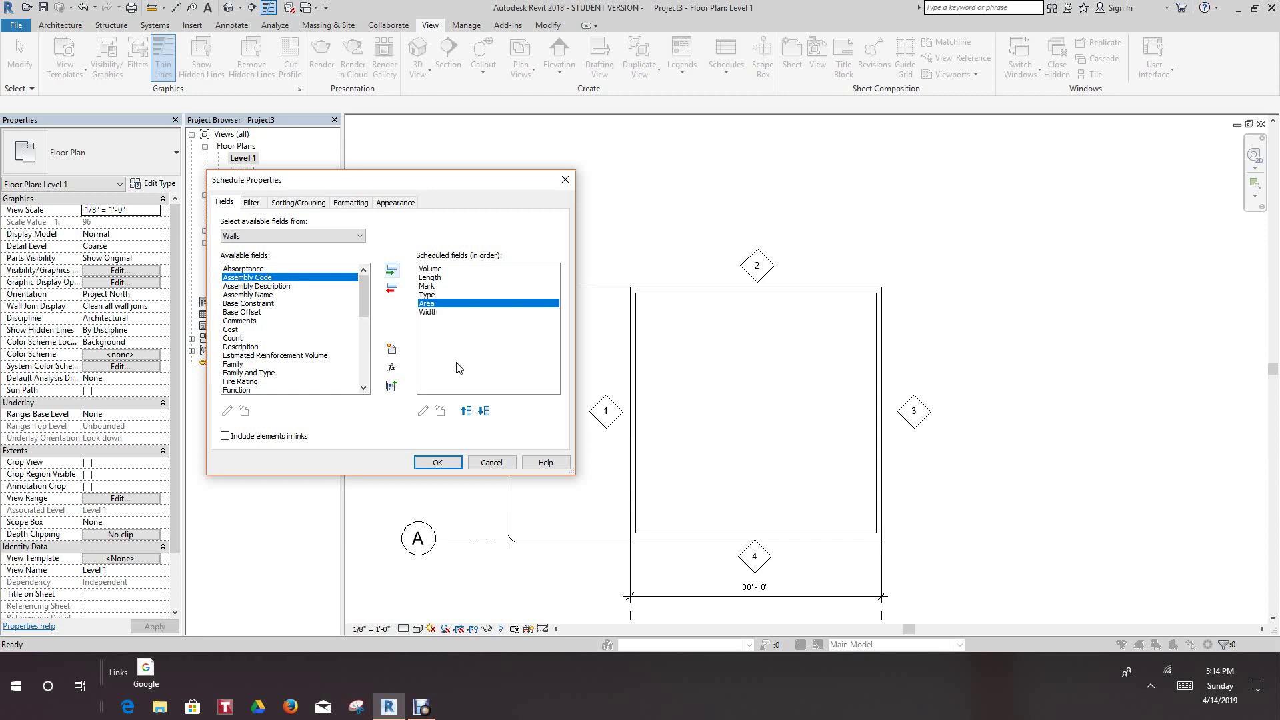
Move the Type field up to first place in the scheduled field order
{"action": "left_click", "coordinate": [430, 294]}
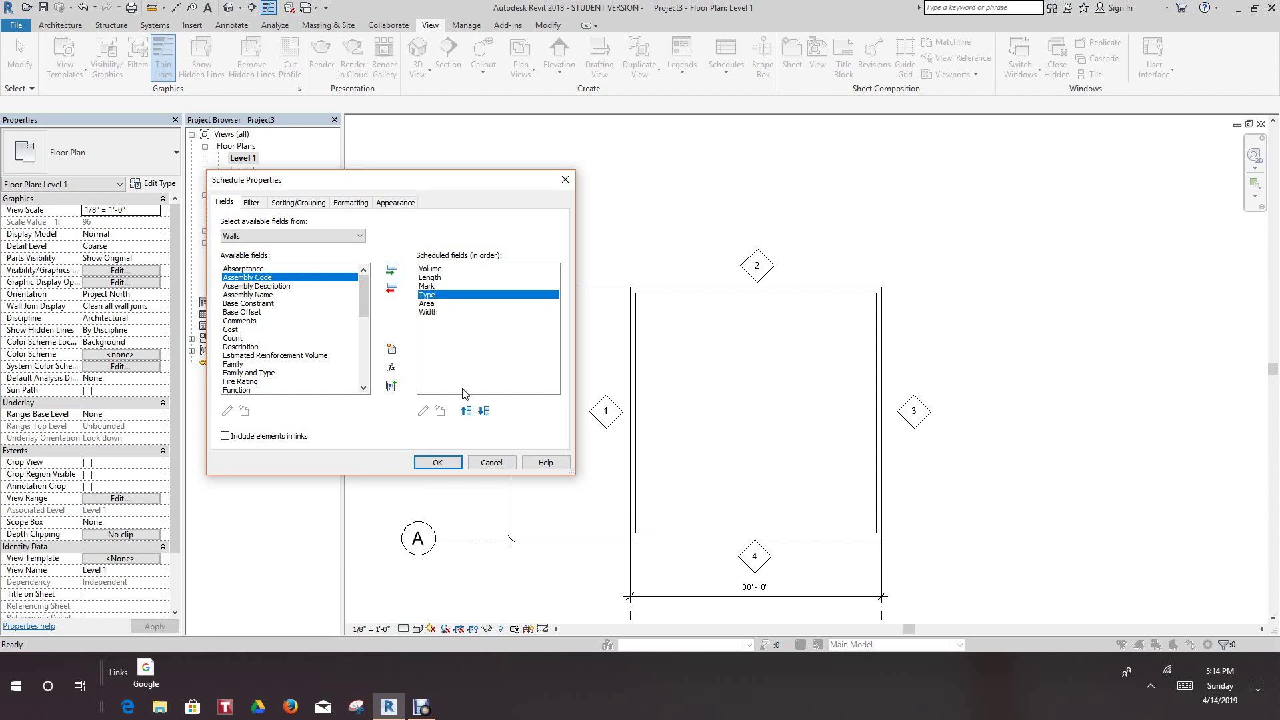
{"action": "left_click", "coordinate": [466, 411]}
{"action": "left_click", "coordinate": [466, 411]}
{"action": "left_click", "coordinate": [467, 410]}
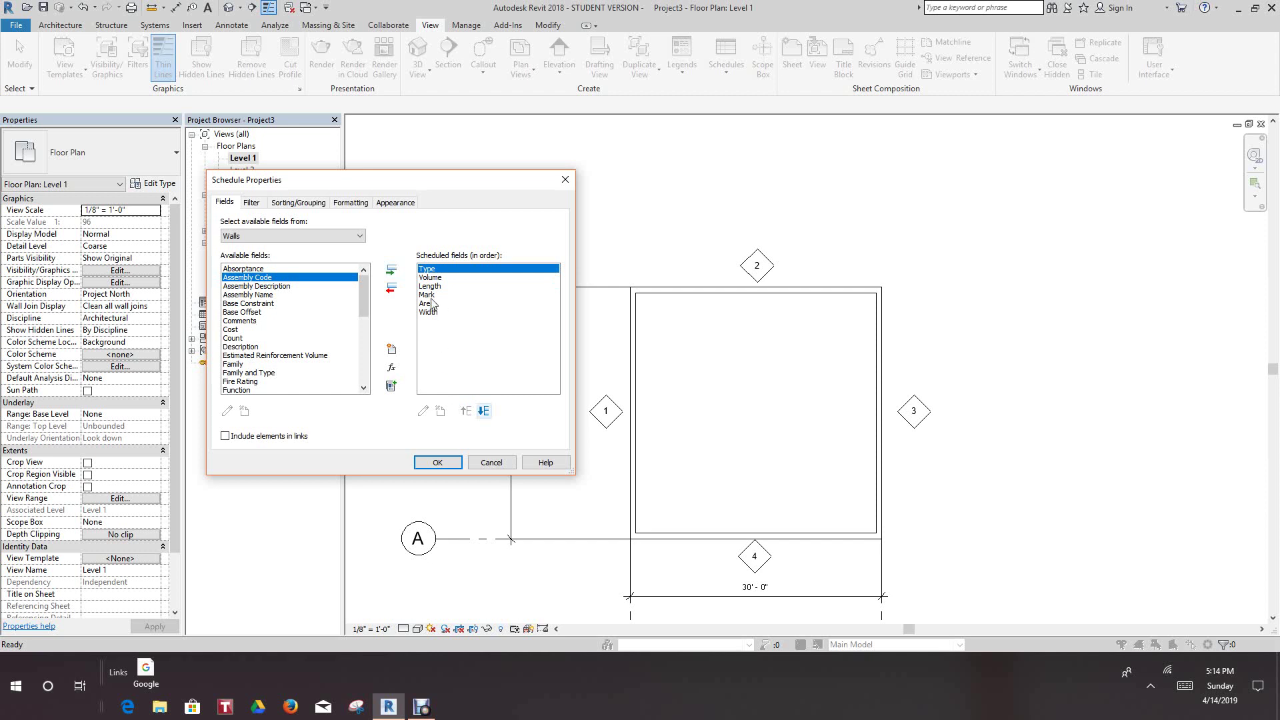
Reorder the scheduled fields so Mark comes directly after Type and Length directly after Mark
{"action": "left_click", "coordinate": [432, 296]}
{"action": "left_click", "coordinate": [466, 411]}
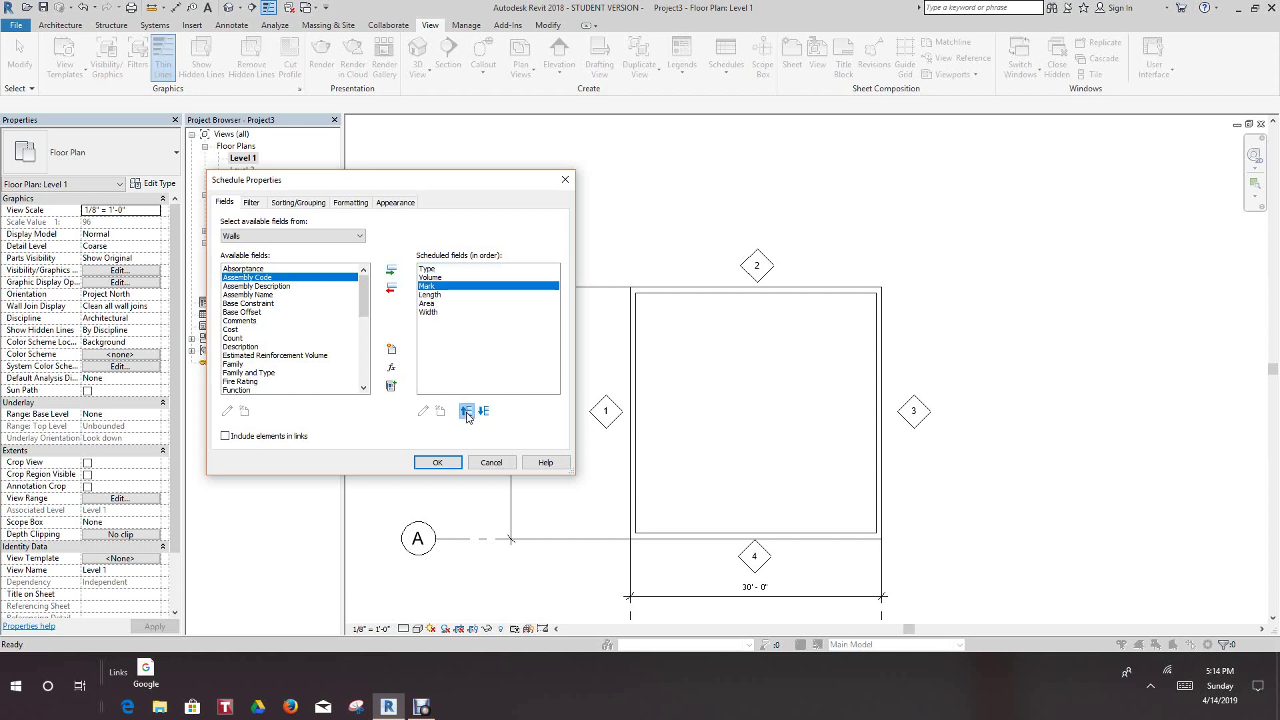
{"action": "left_click", "coordinate": [466, 411]}
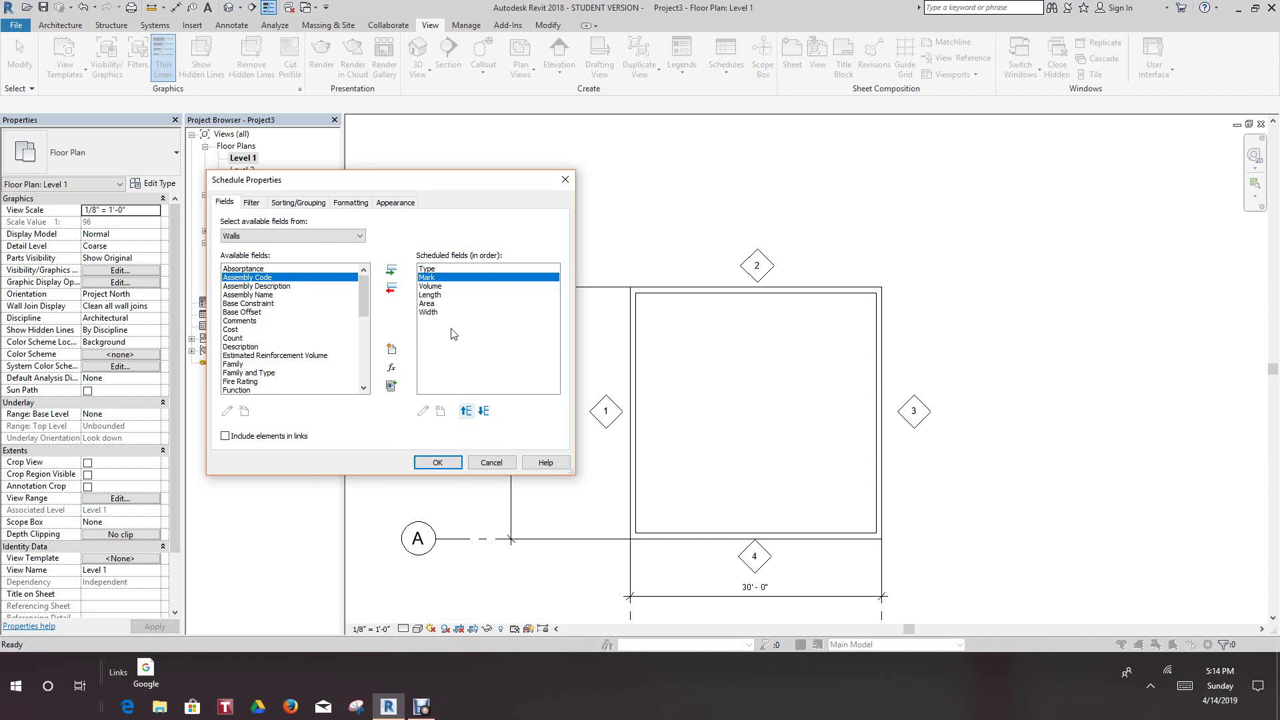
{"action": "left_click", "coordinate": [436, 296]}
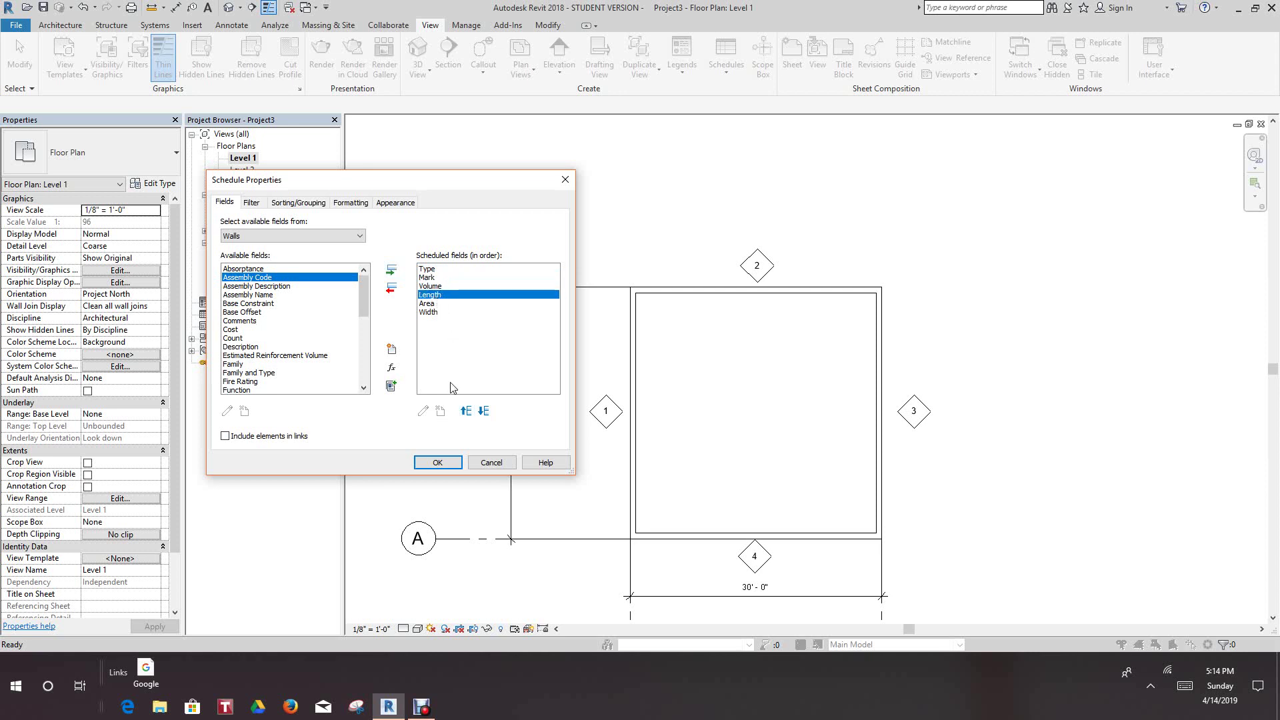
{"action": "left_click", "coordinate": [467, 412]}
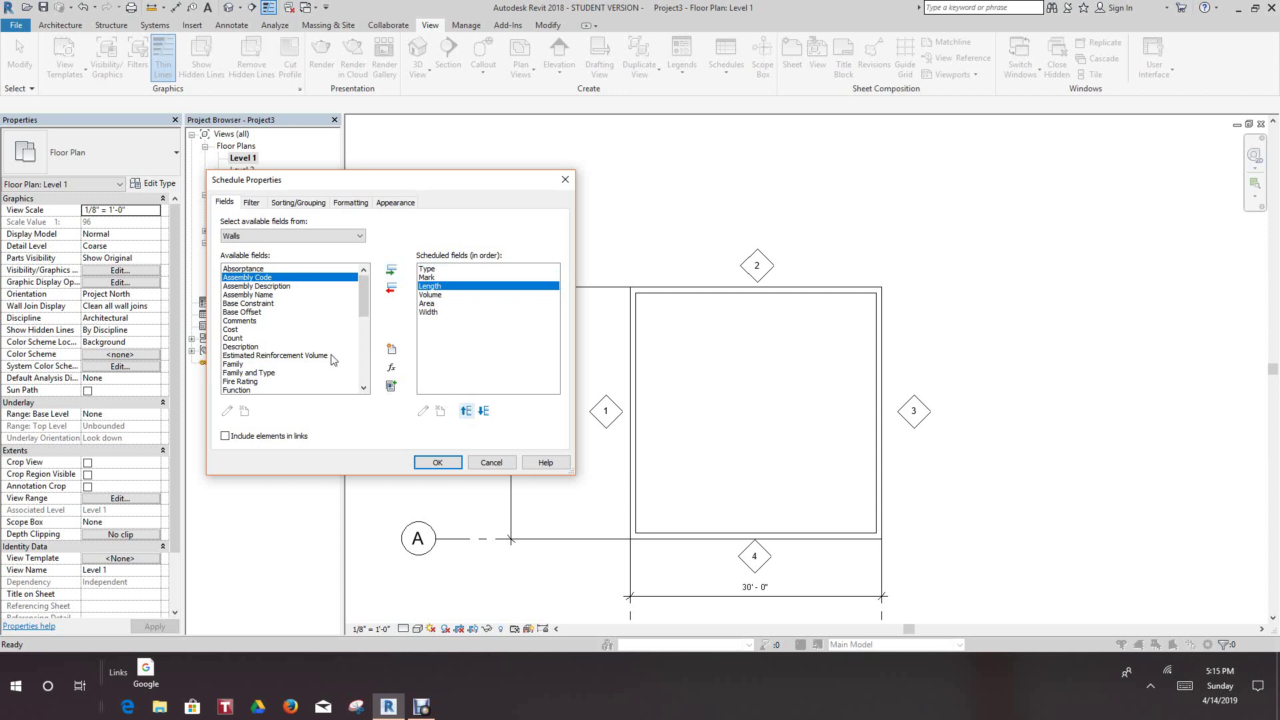
Move the Width field up between Mark and Length, and place Area ahead of Volume in the scheduled order
{"action": "scroll", "coordinate": [333, 360], "scroll_direction": "down", "scroll_amount": 10}
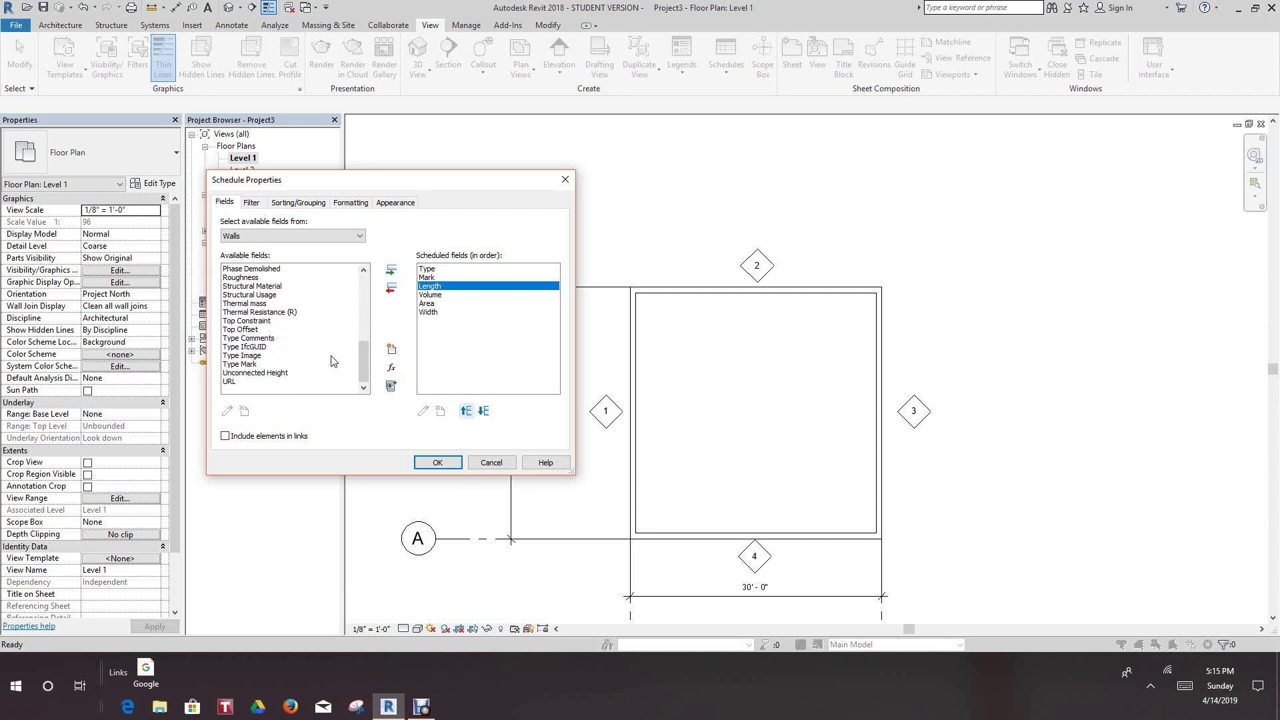
{"action": "scroll", "coordinate": [333, 360], "scroll_direction": "up", "scroll_amount": 5}
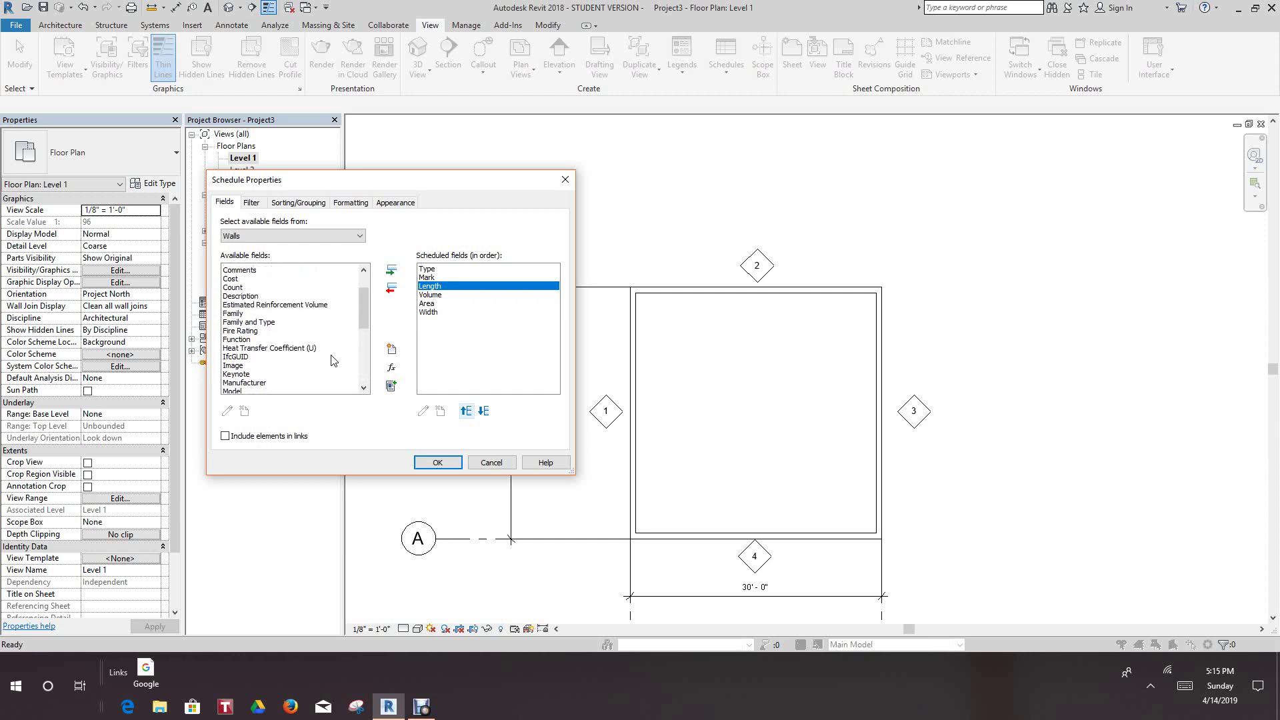
{"action": "scroll", "coordinate": [333, 360], "scroll_direction": "up", "scroll_amount": 2}
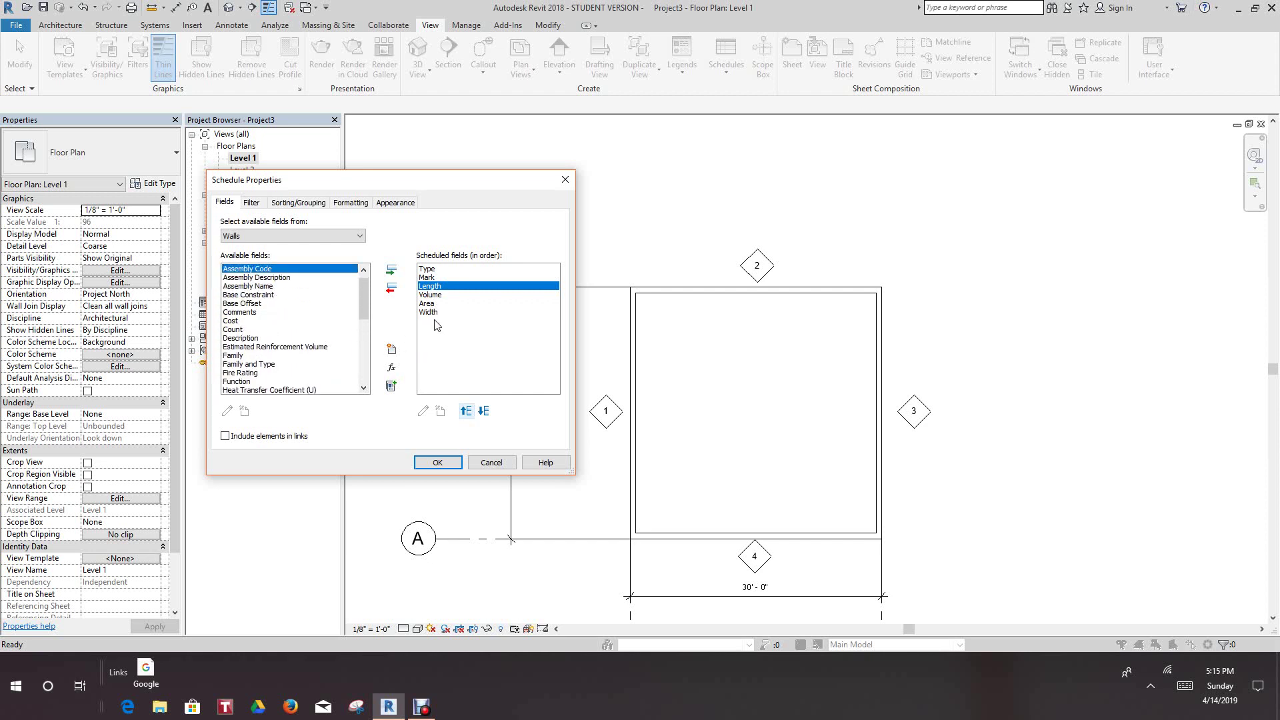
{"action": "left_click", "coordinate": [433, 312]}
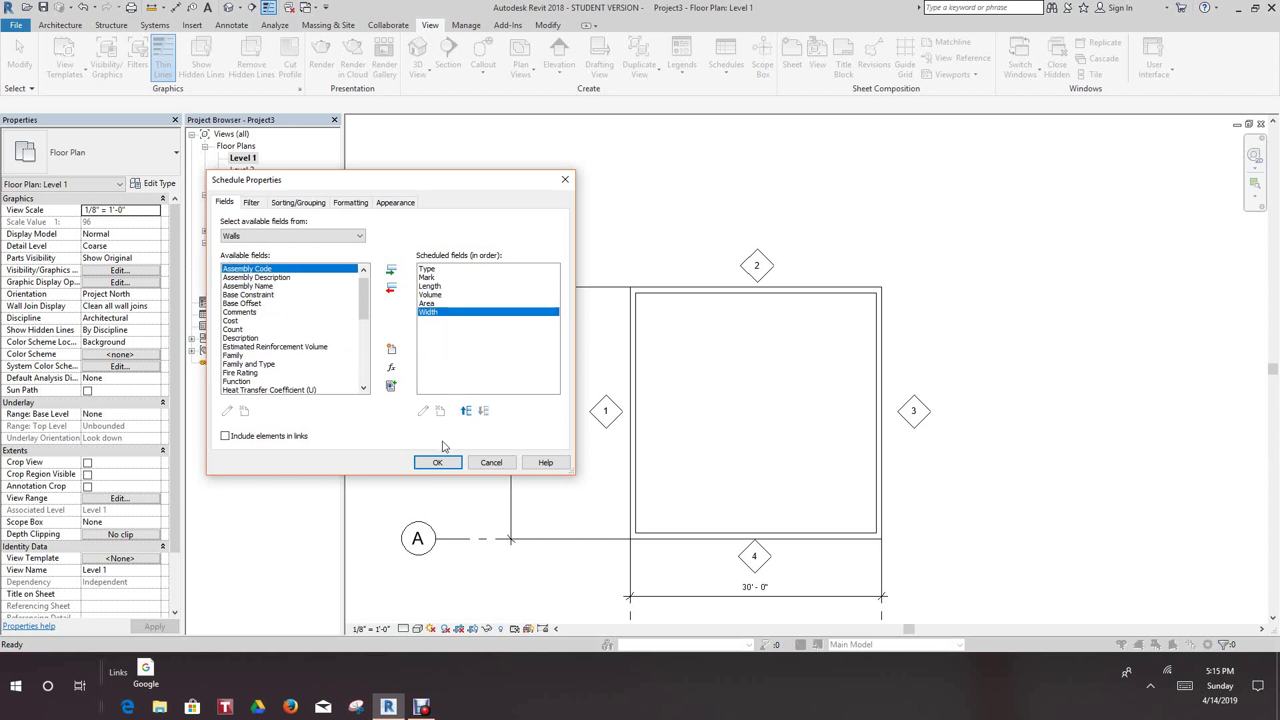
{"action": "left_click", "coordinate": [468, 412]}
{"action": "left_click", "coordinate": [468, 412]}
{"action": "left_click", "coordinate": [468, 412]}
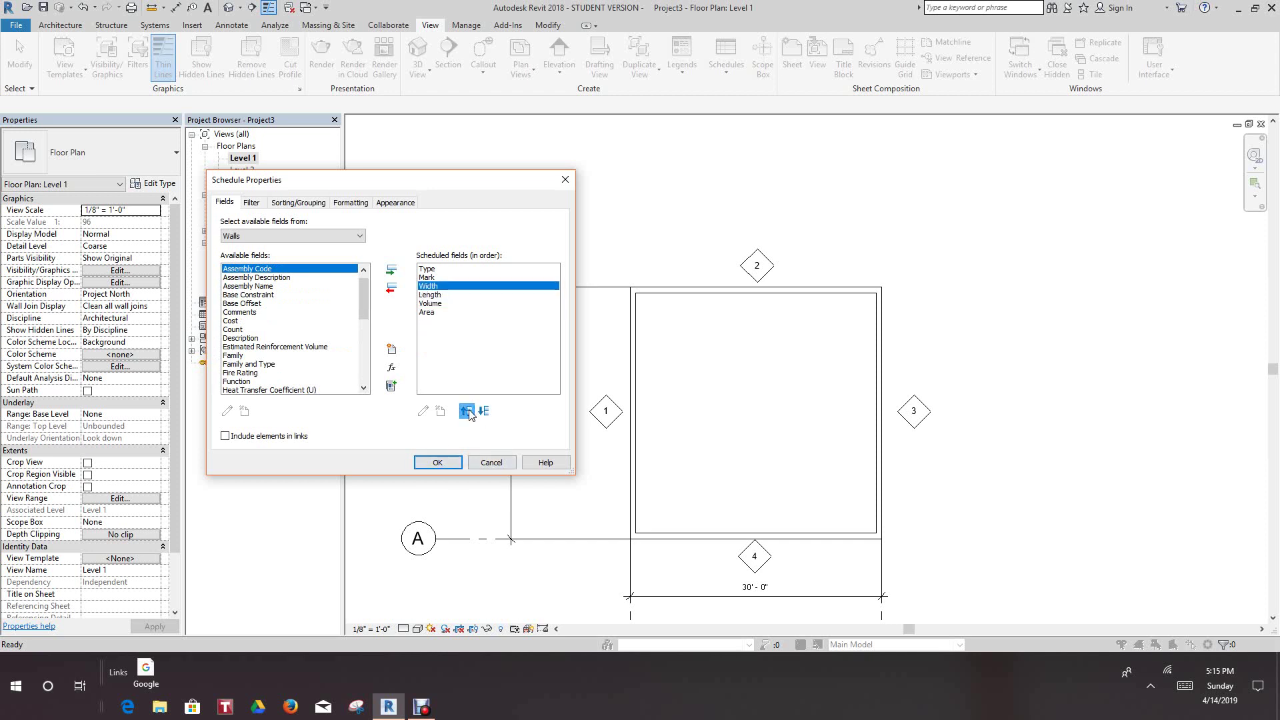
{"action": "left_click", "coordinate": [438, 312]}
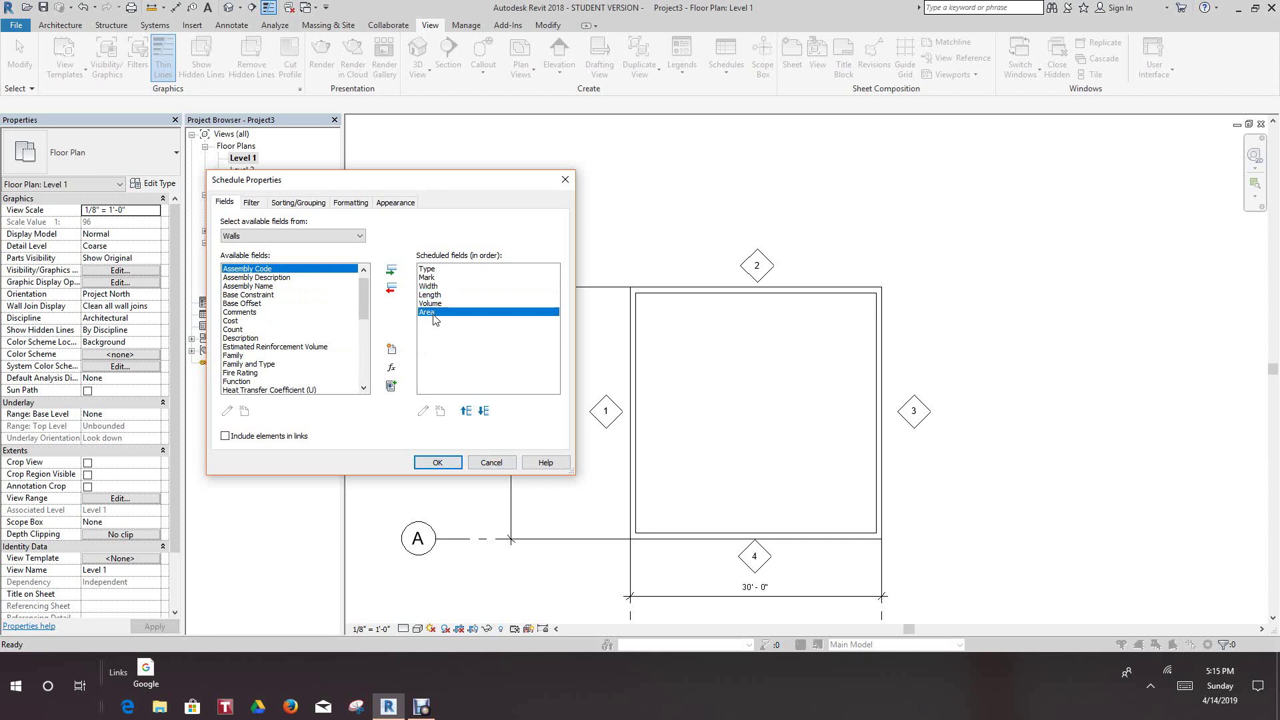
{"action": "left_click", "coordinate": [466, 412]}
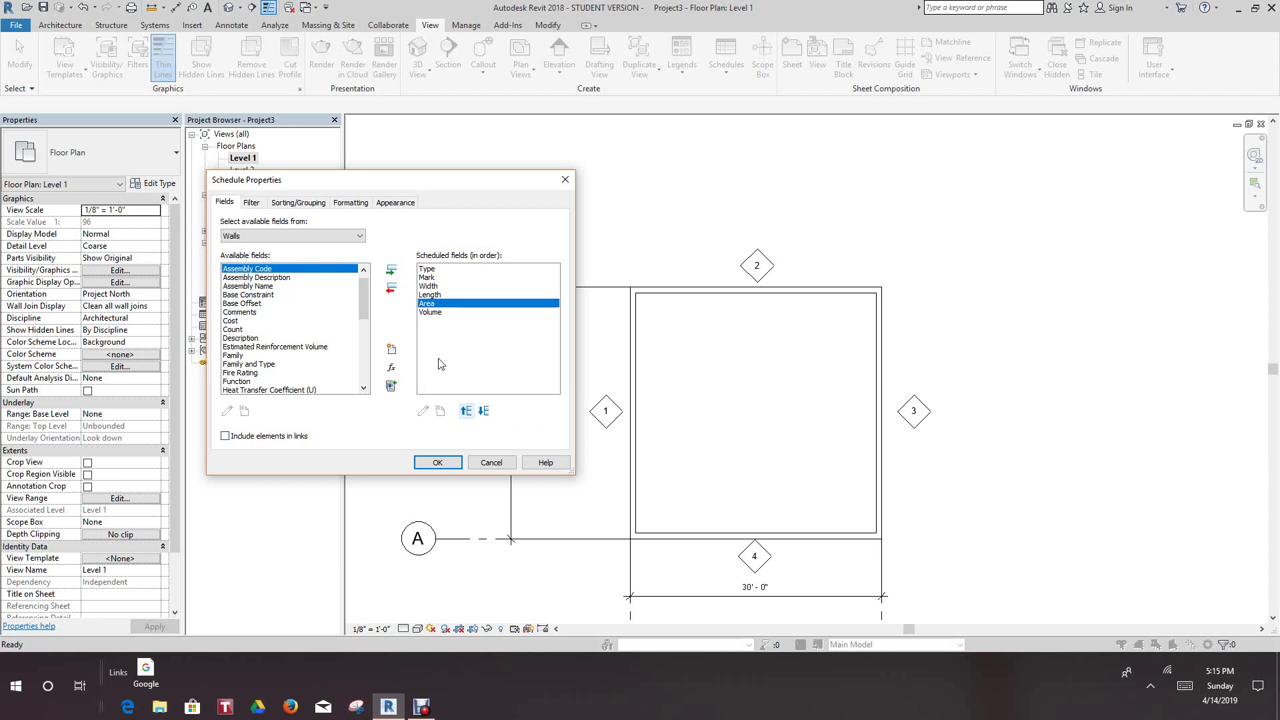
Confirm the scheduled fields to create the wall schedule, and sort its rows by Mark in ascending order
{"action": "left_click", "coordinate": [443, 467]}
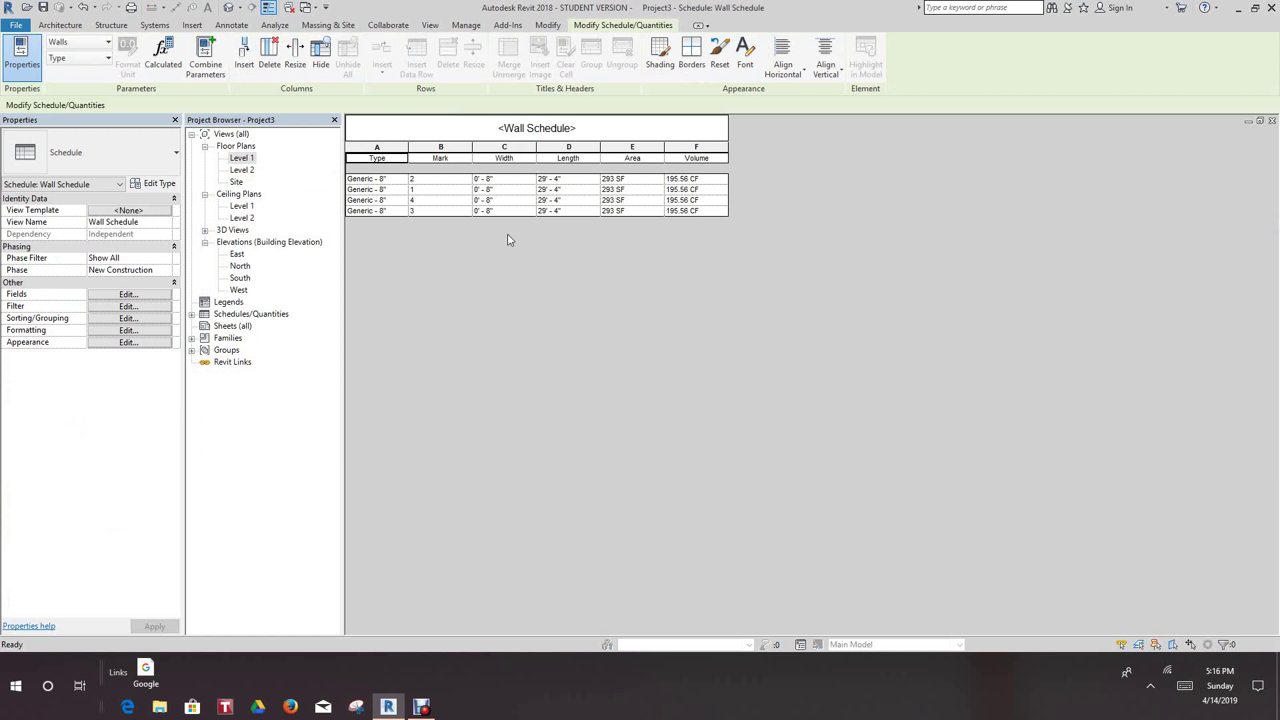
{"action": "left_click", "coordinate": [107, 319]}
{"action": "left_click", "coordinate": [125, 324]}
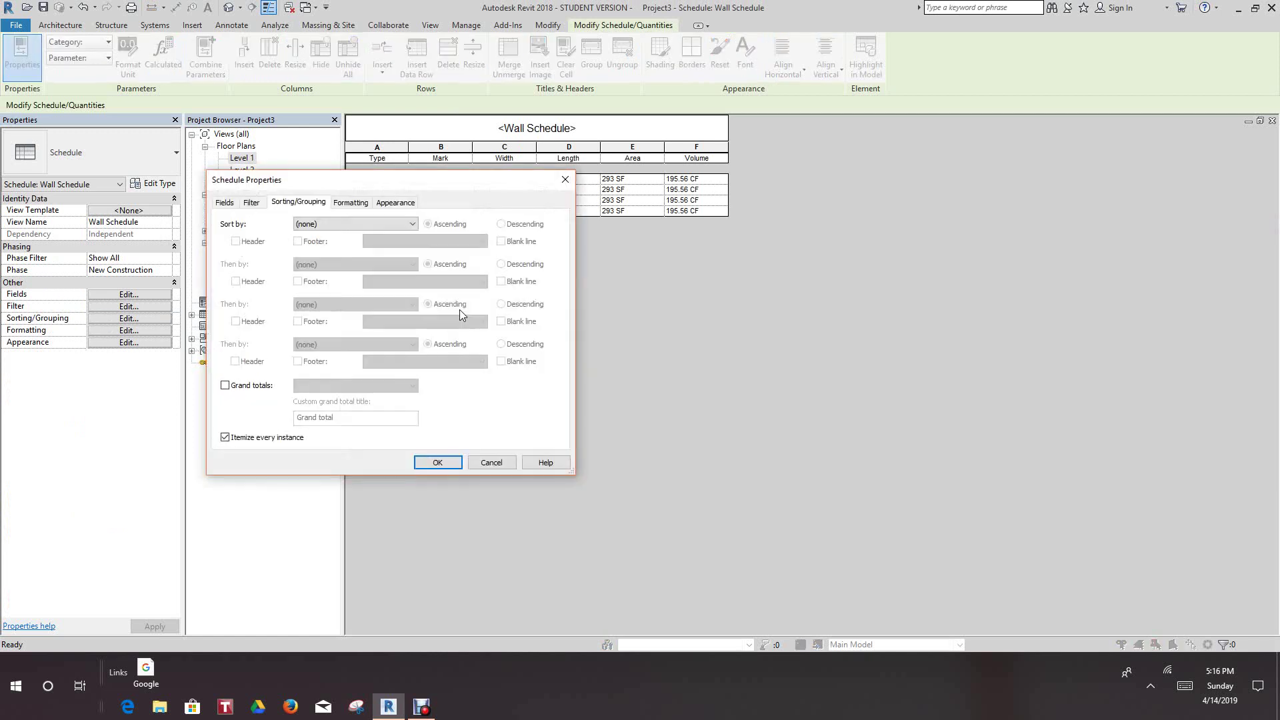
{"action": "left_click", "coordinate": [414, 224]}
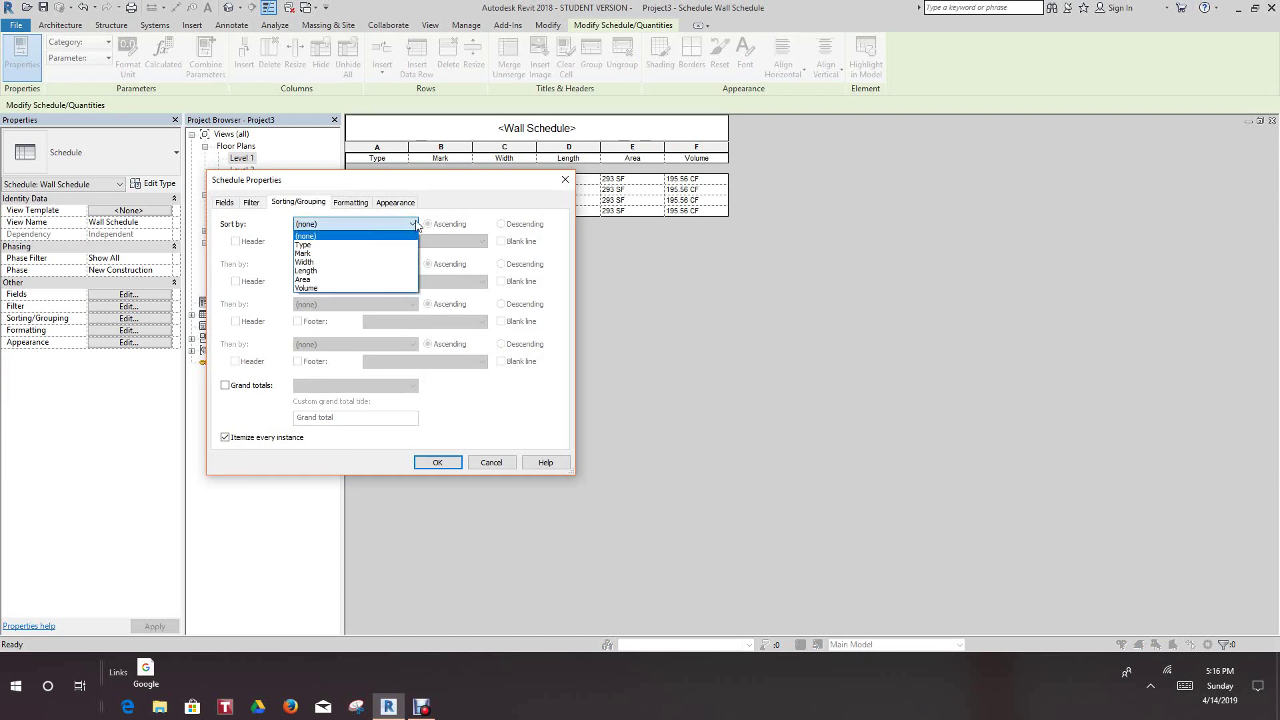
{"action": "left_click", "coordinate": [314, 254]}
{"action": "left_click", "coordinate": [434, 463]}
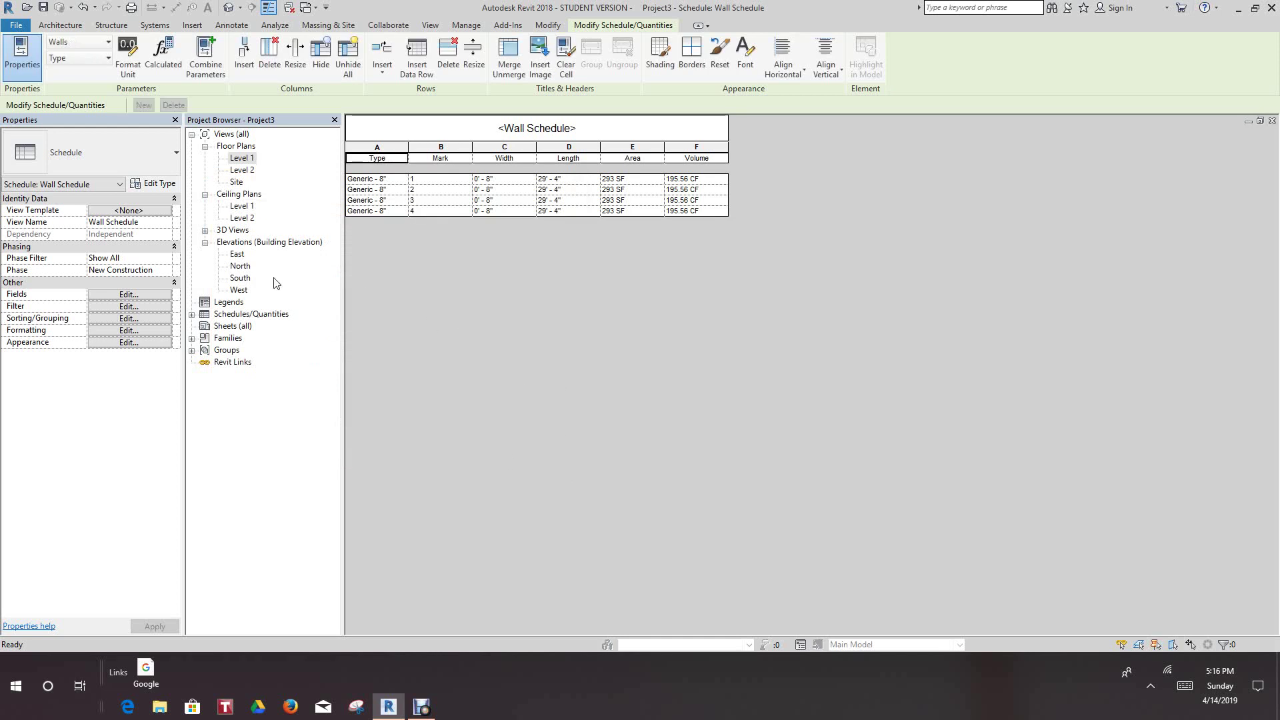
Move the Mark field up to first place, ahead of Type, in the wall schedule's field order
{"action": "left_click", "coordinate": [127, 296]}
{"action": "left_click", "coordinate": [432, 279]}
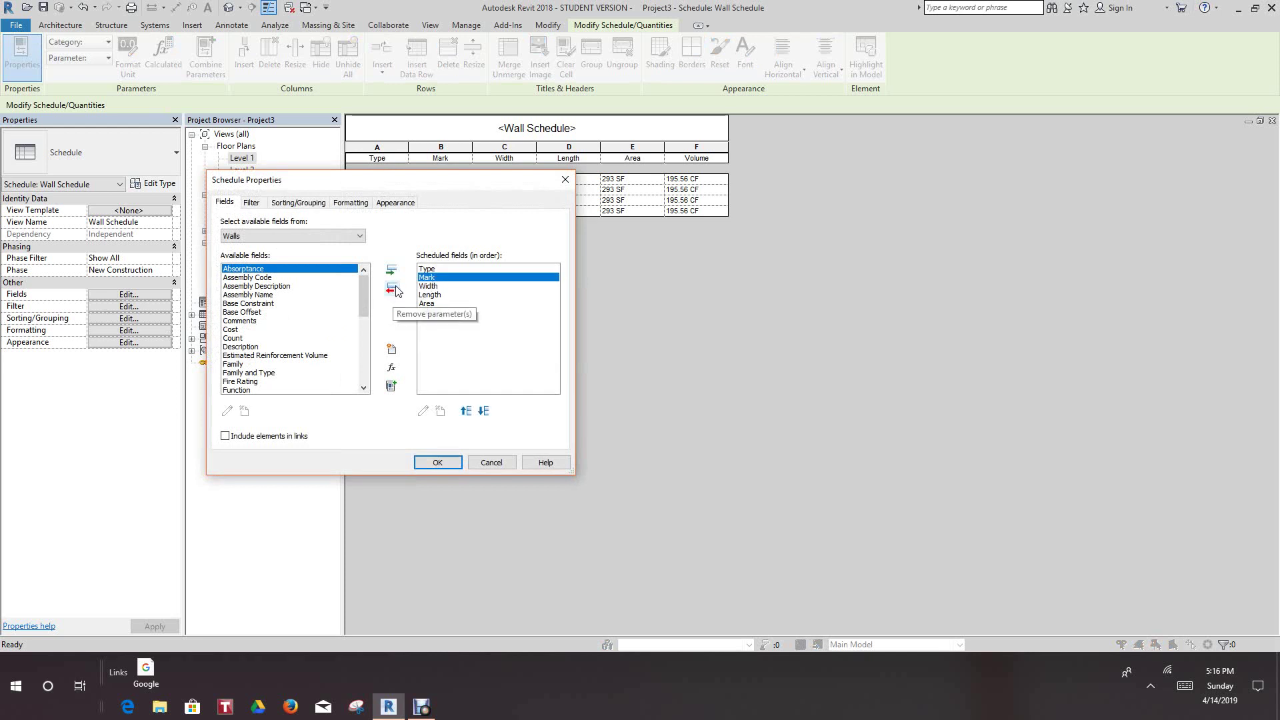
{"action": "left_click", "coordinate": [466, 412]}
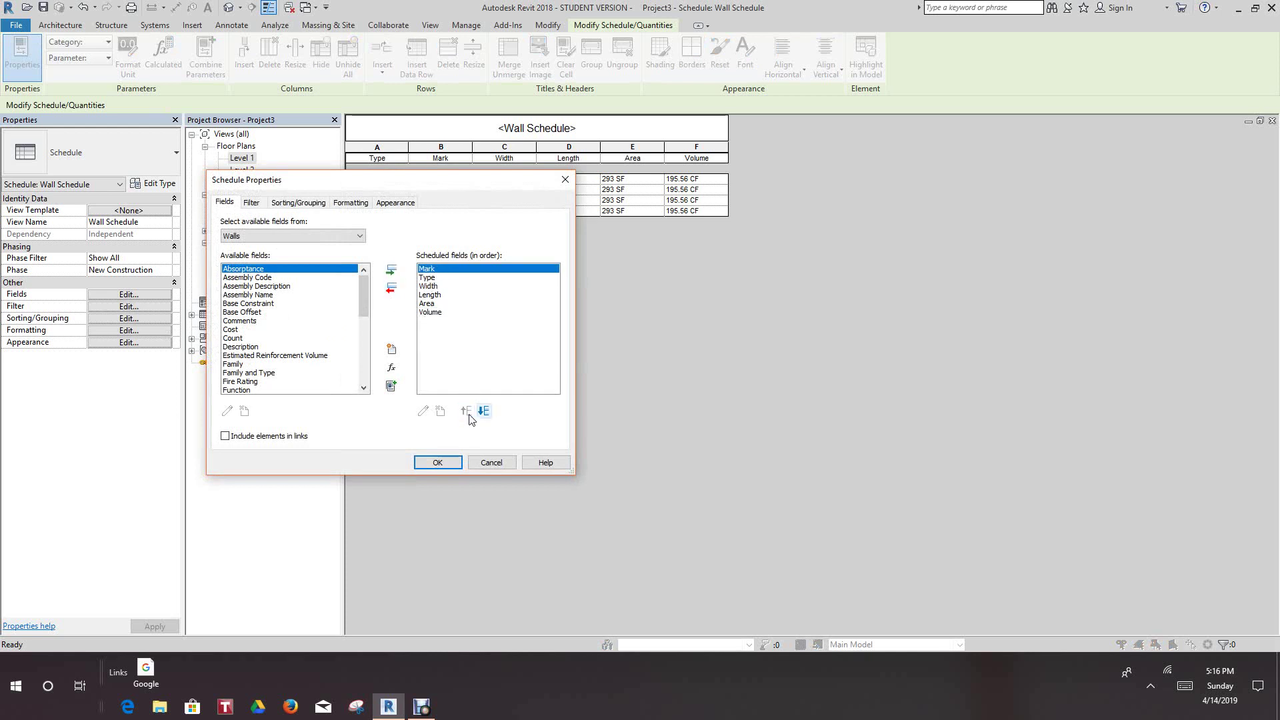
{"action": "left_click", "coordinate": [437, 462]}
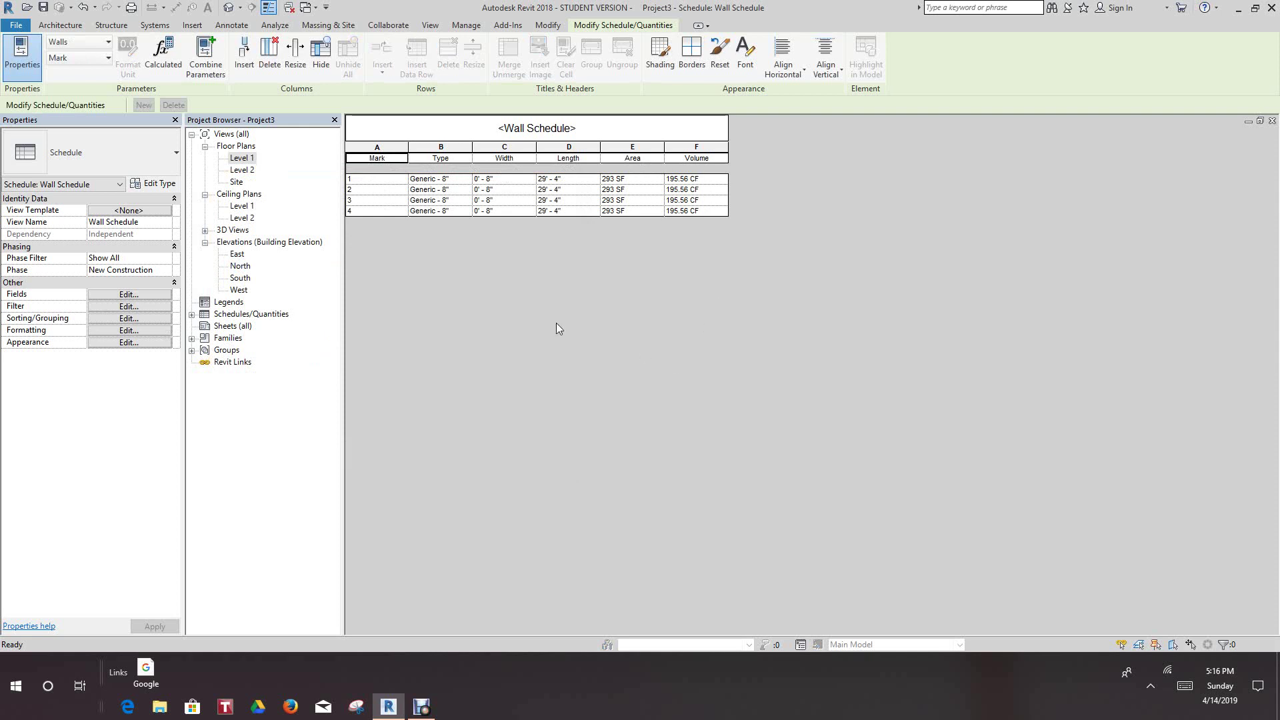
Close the wall schedule and examine the tagged walls, grids and dimensions on the Level 1 floor plan
{"action": "left_click", "coordinate": [1272, 121]}
{"action": "middle_click_drag", "start_coordinate": [585, 434], "coordinate": [551, 379]}
{"action": "scroll", "coordinate": [623, 374], "scroll_direction": "down", "scroll_amount": 1}
{"action": "scroll", "coordinate": [623, 374], "scroll_direction": "up", "scroll_amount": 2}
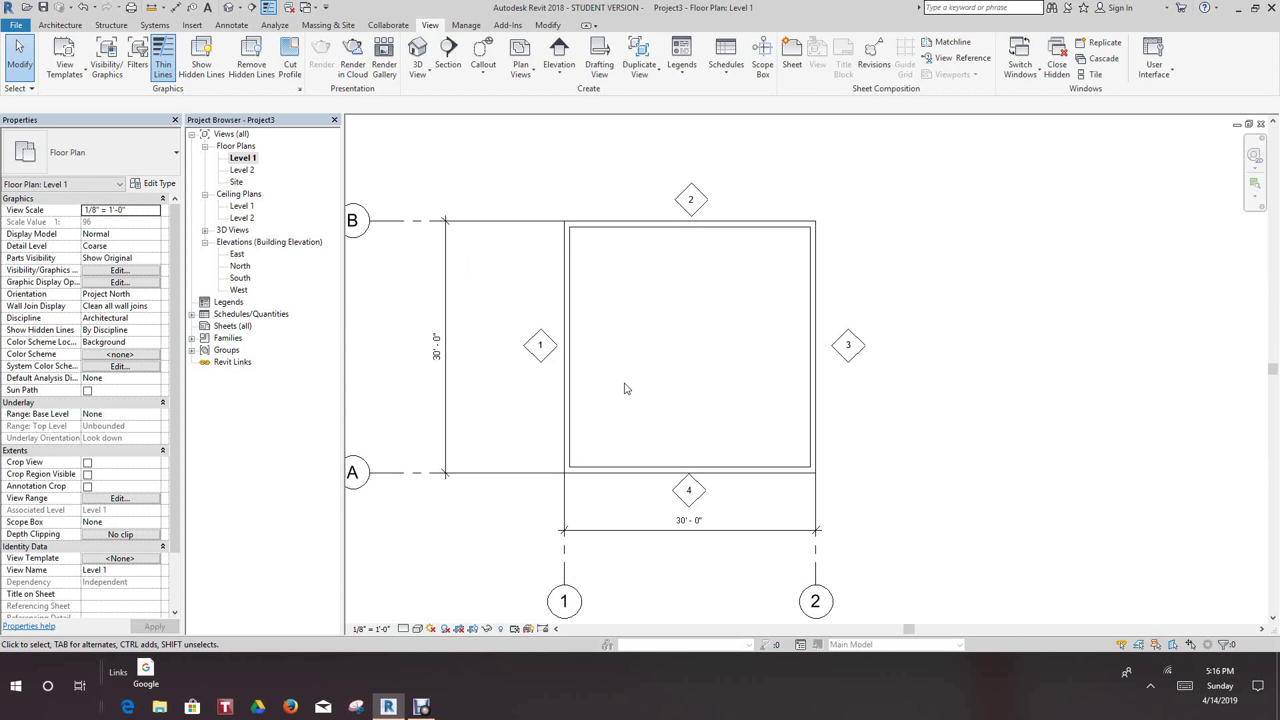
{"action": "scroll", "coordinate": [610, 399], "scroll_direction": "down", "scroll_amount": 1}
{"action": "middle_click_drag", "start_coordinate": [622, 406], "coordinate": [678, 366]}
{"action": "scroll", "coordinate": [686, 371], "scroll_direction": "up", "scroll_amount": 1}
{"action": "scroll", "coordinate": [686, 371], "scroll_direction": "up", "scroll_amount": 1}
{"action": "scroll", "coordinate": [686, 372], "scroll_direction": "down", "scroll_amount": 1}
{"action": "scroll", "coordinate": [687, 368], "scroll_direction": "up", "scroll_amount": 1}
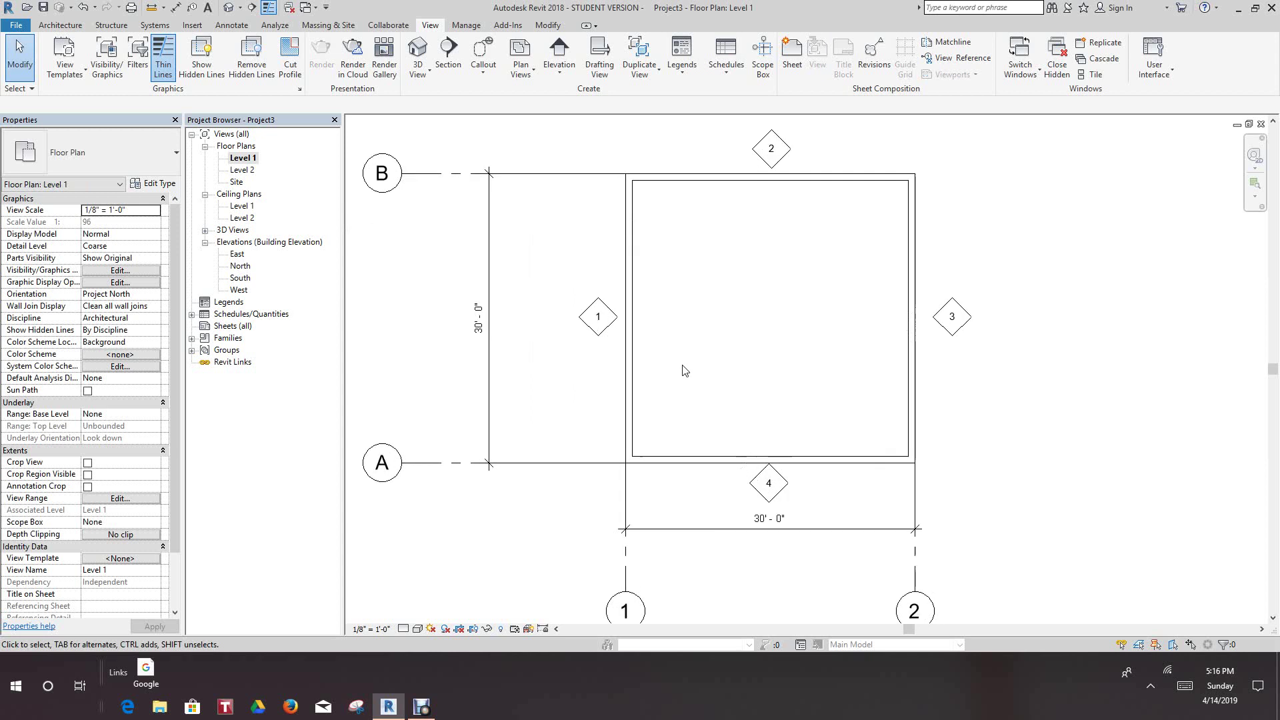
{"action": "middle_click_drag", "start_coordinate": [689, 367], "coordinate": [726, 392]}
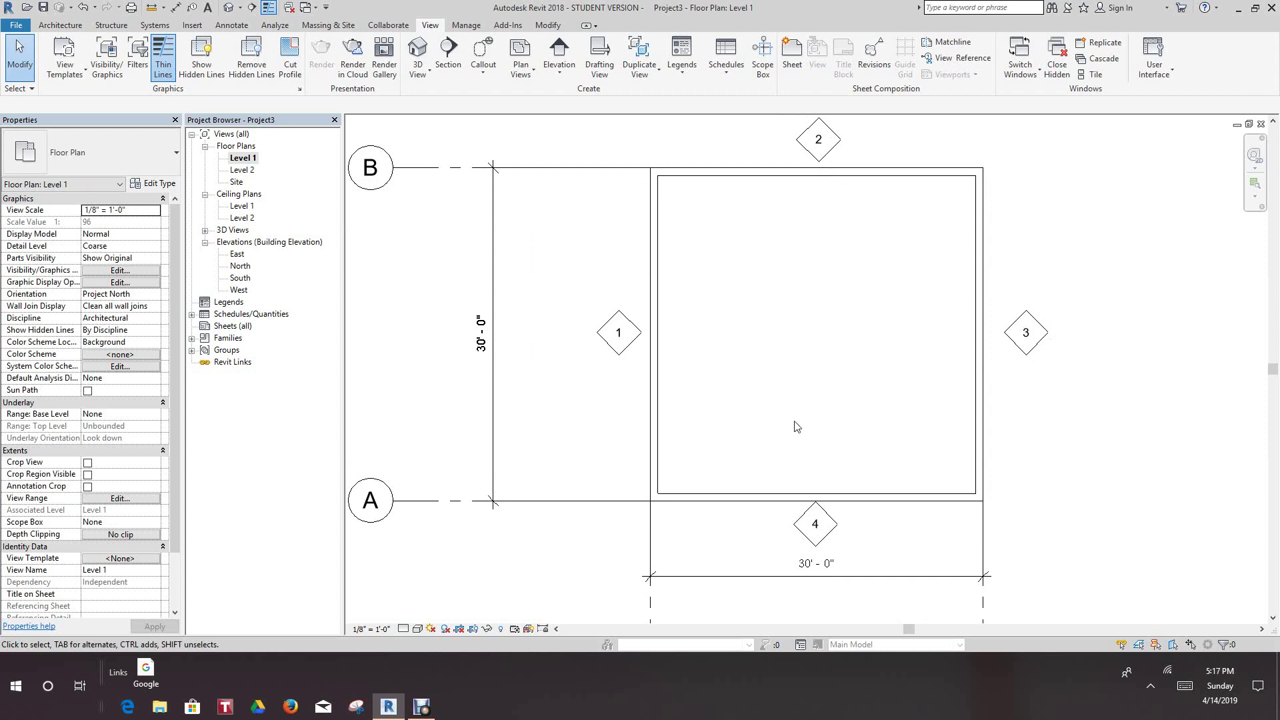
{"action": "scroll", "coordinate": [797, 425], "scroll_direction": "down", "scroll_amount": 1}
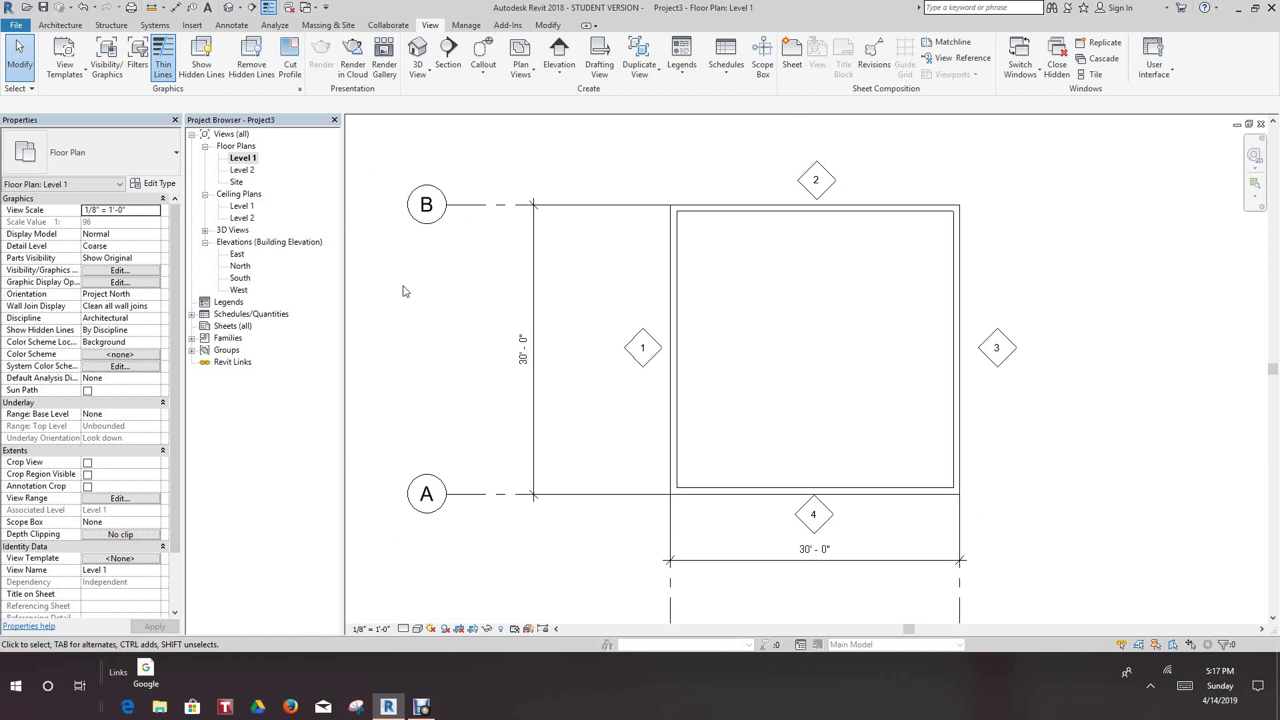
{"action": "scroll", "coordinate": [687, 286], "scroll_direction": "down", "scroll_amount": 2}
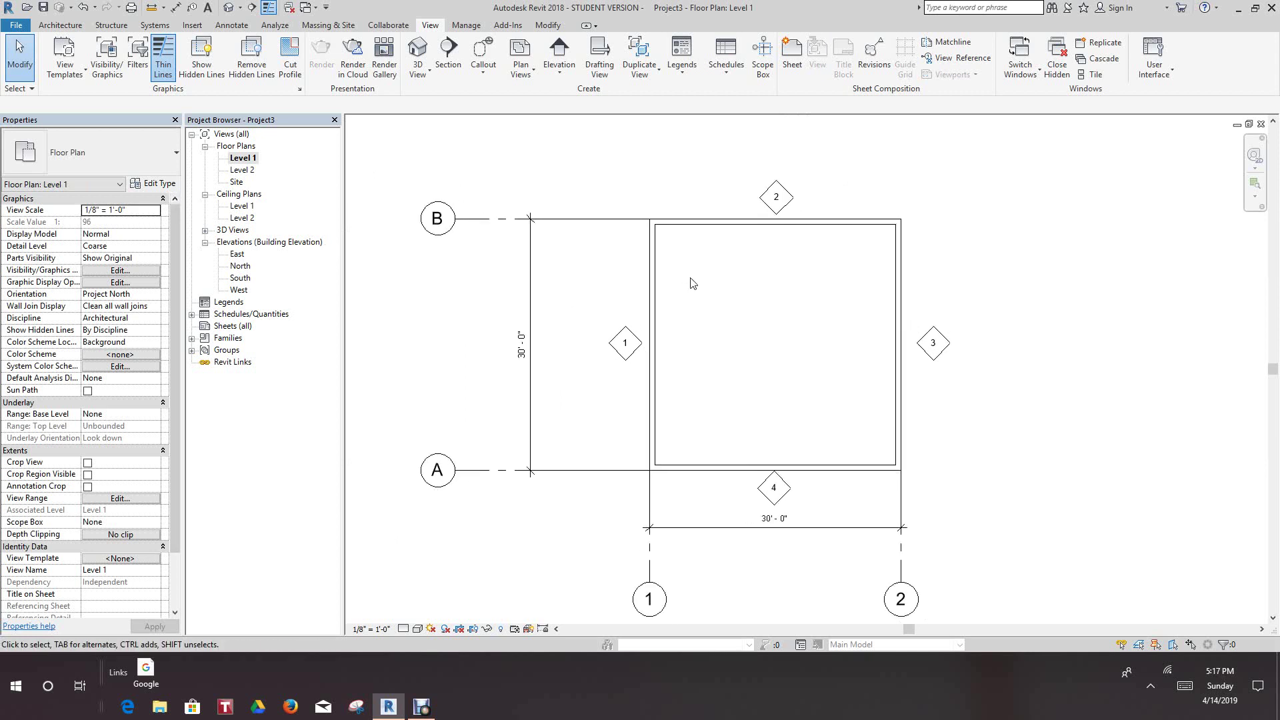
View the walled building in the default 3D view and return to the Level 1 floor plan
{"action": "left_click", "coordinate": [229, 8]}
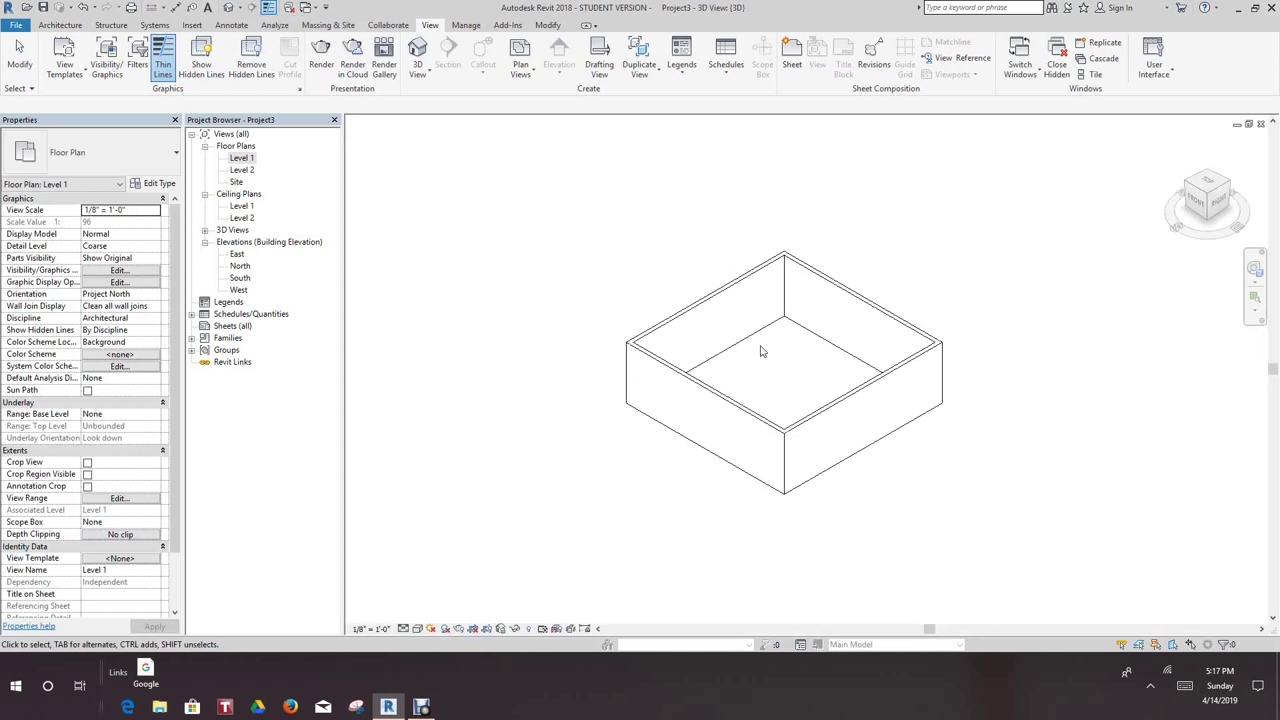
{"action": "scroll", "coordinate": [841, 263], "scroll_direction": "down", "scroll_amount": 1}
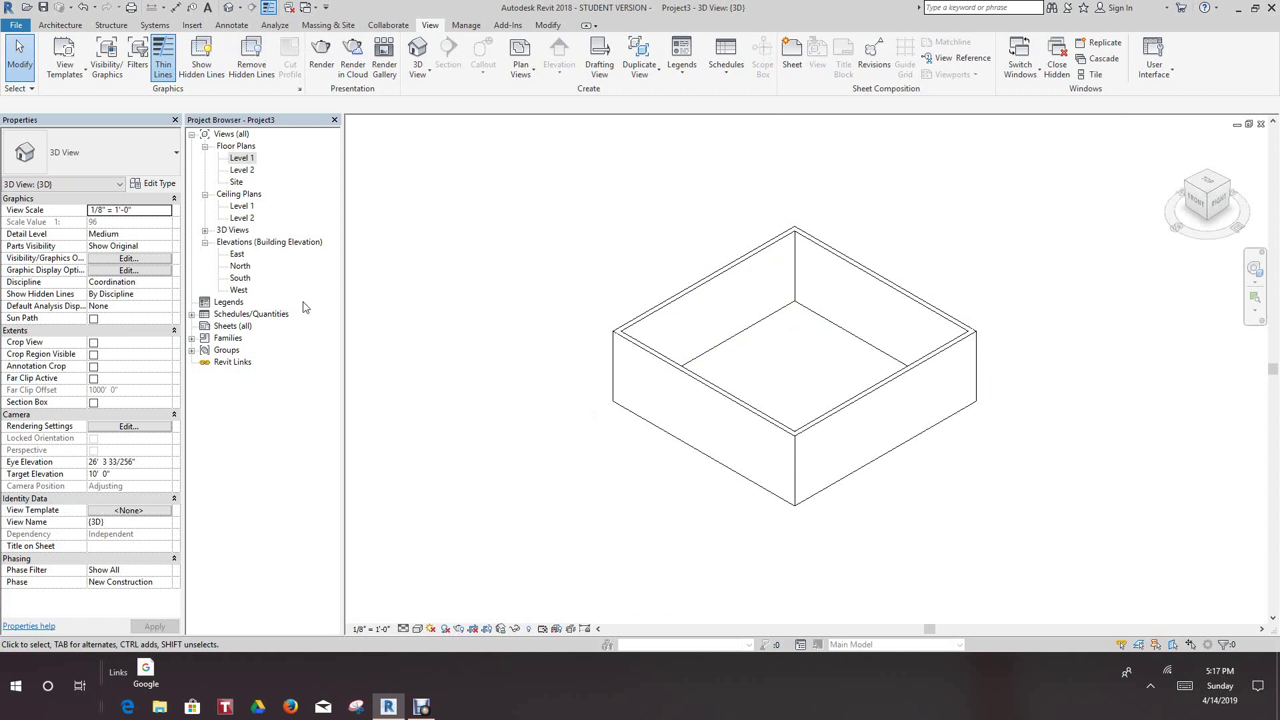
{"action": "double_click", "coordinate": [241, 158]}
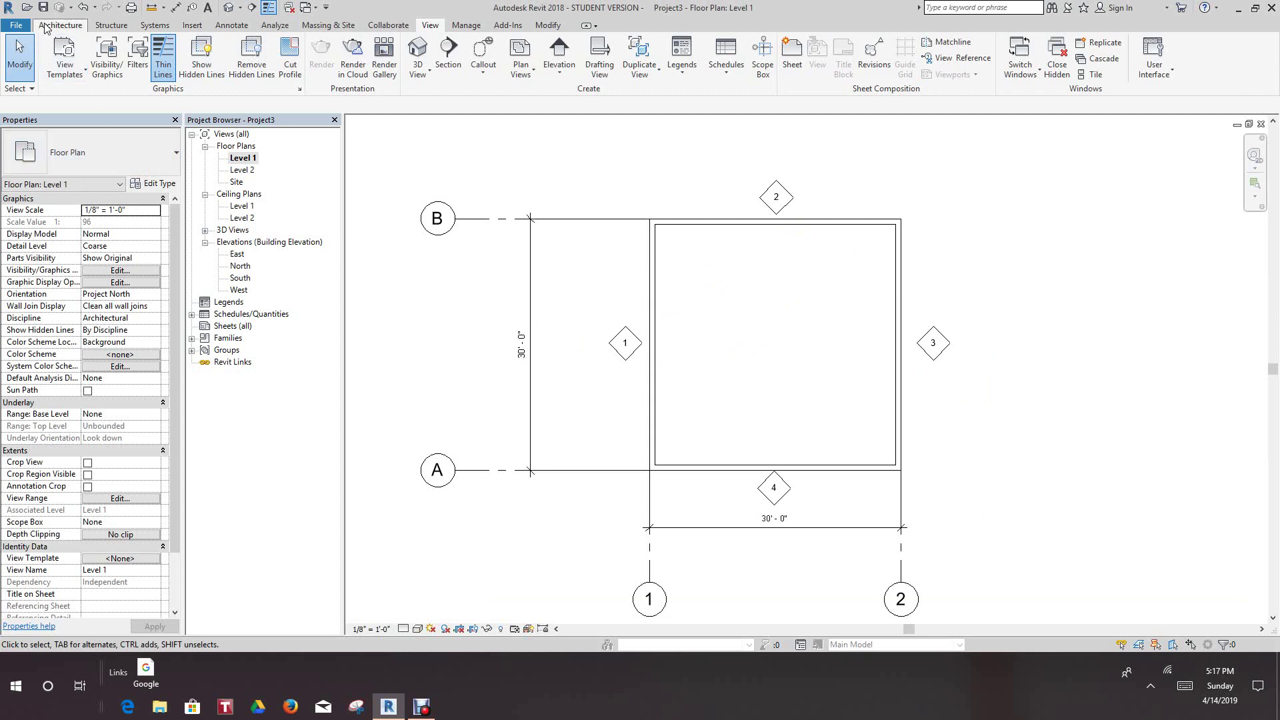
{"action": "left_click", "coordinate": [46, 27]}
{"action": "left_click", "coordinate": [84, 62]}
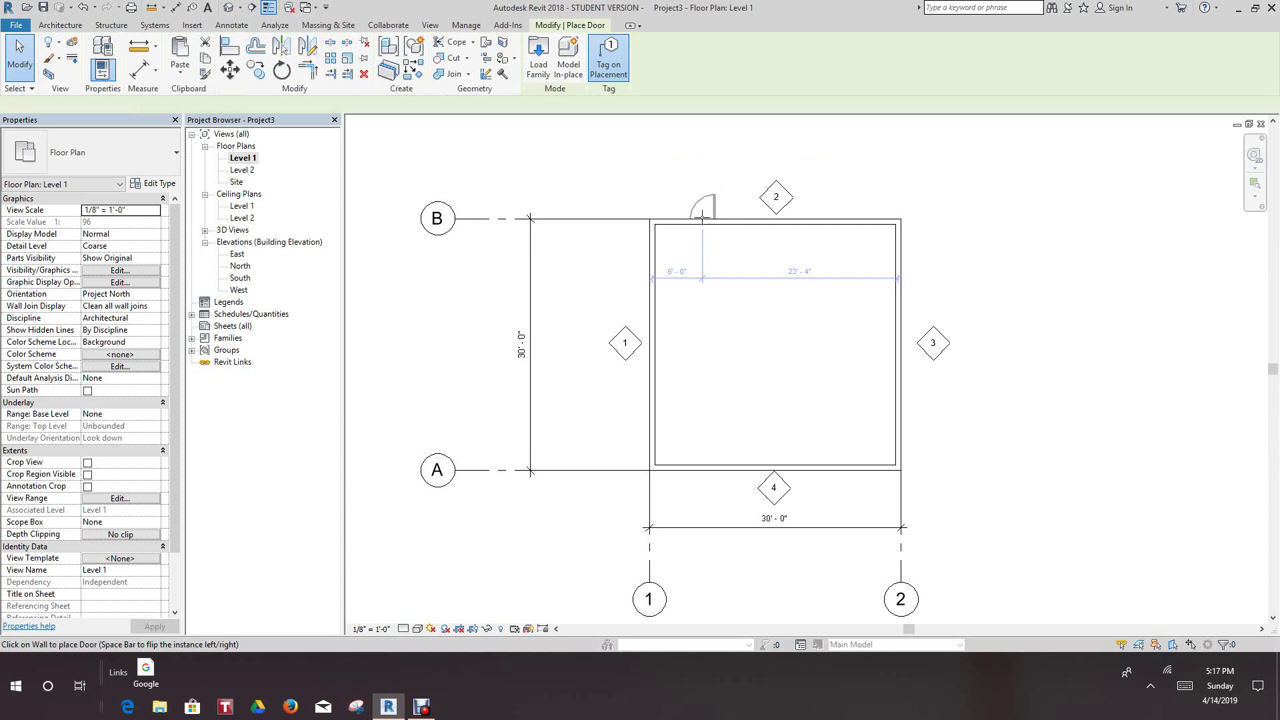
{"action": "scroll", "coordinate": [702, 217], "scroll_direction": "up", "scroll_amount": 2}
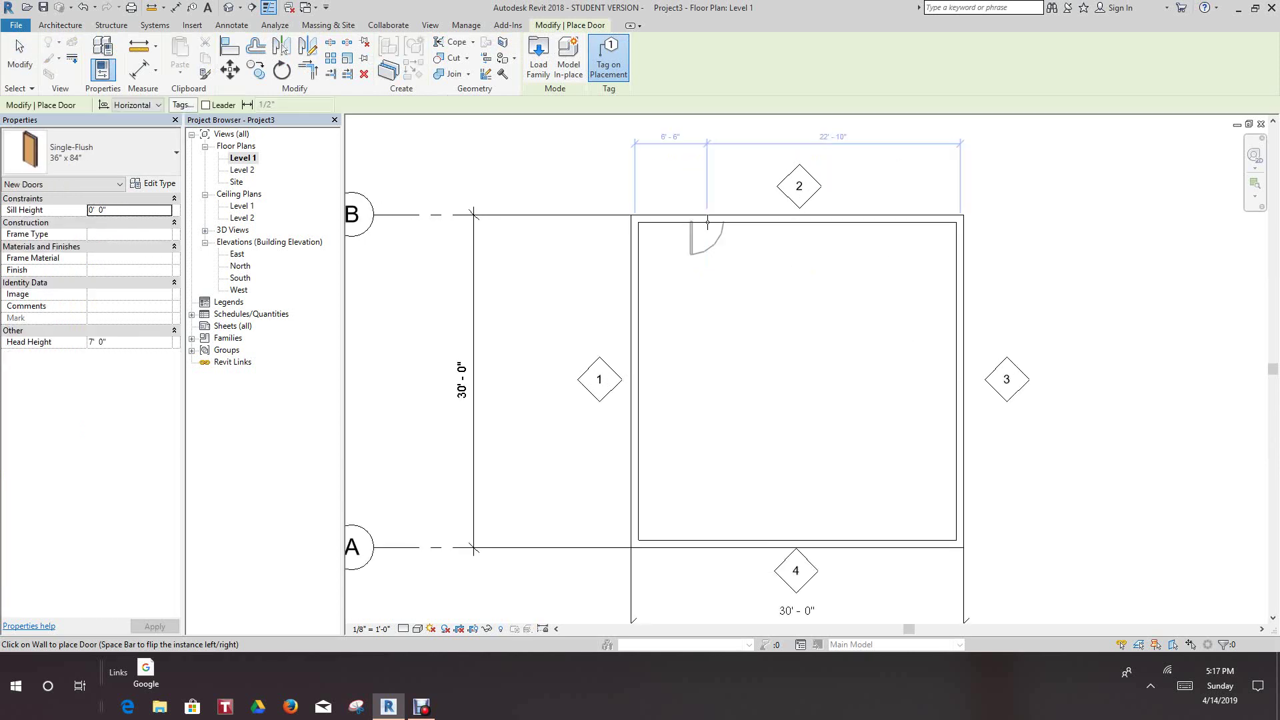
{"action": "scroll", "coordinate": [703, 225], "scroll_direction": "up", "scroll_amount": 1}
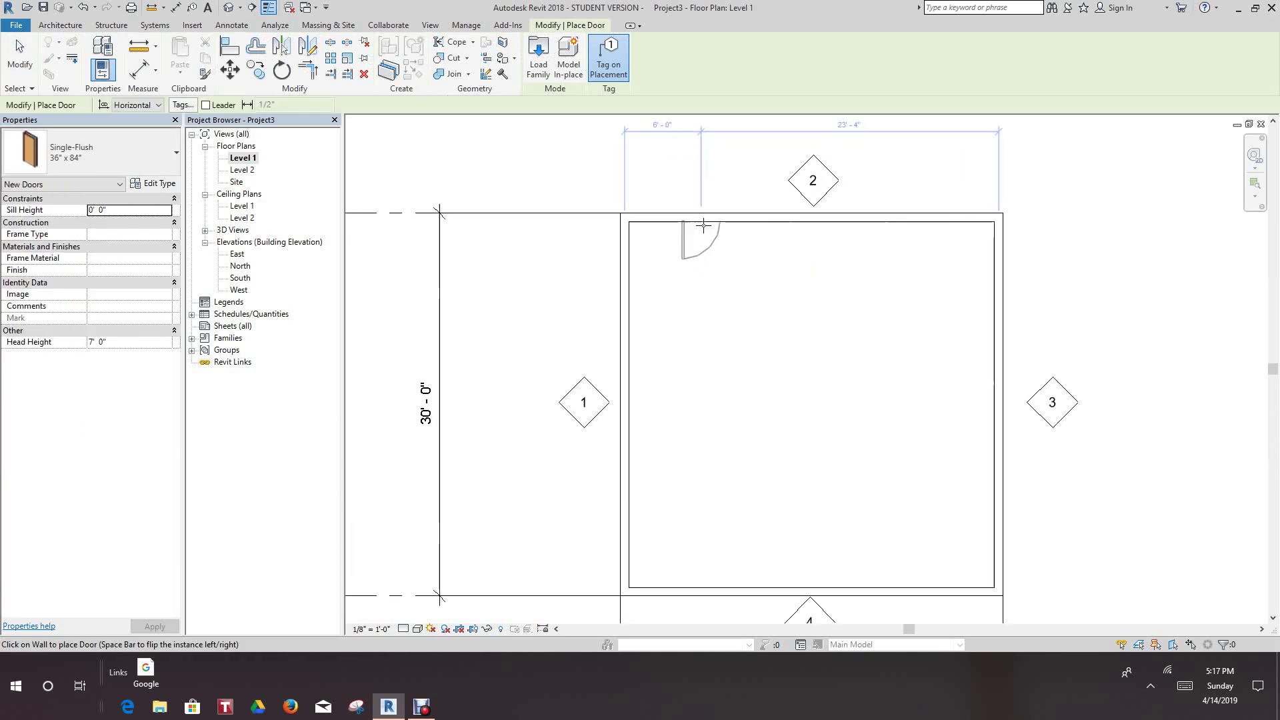
{"action": "right_click", "coordinate": [707, 228]}
{"action": "left_click", "coordinate": [733, 234]}
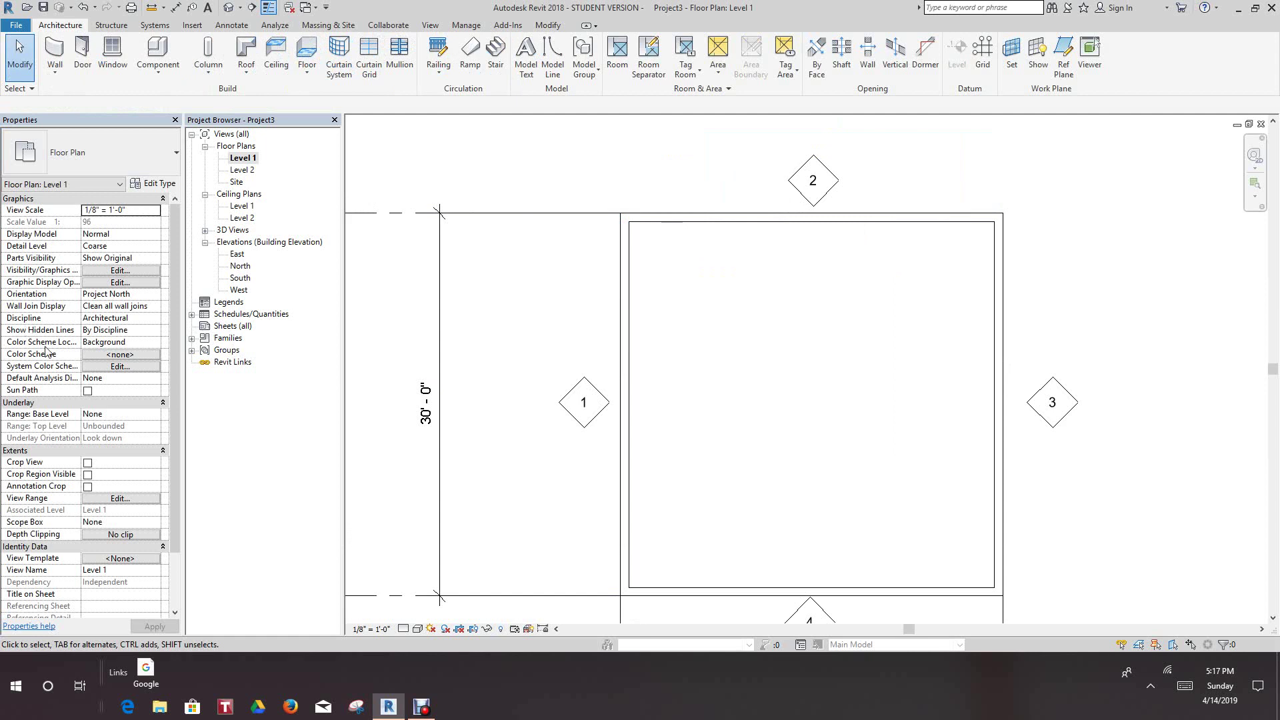
Open the wall schedule from the project's schedules, review the walls' areas and volumes, and close it
{"action": "scroll", "coordinate": [729, 248], "scroll_direction": "down", "scroll_amount": 4}
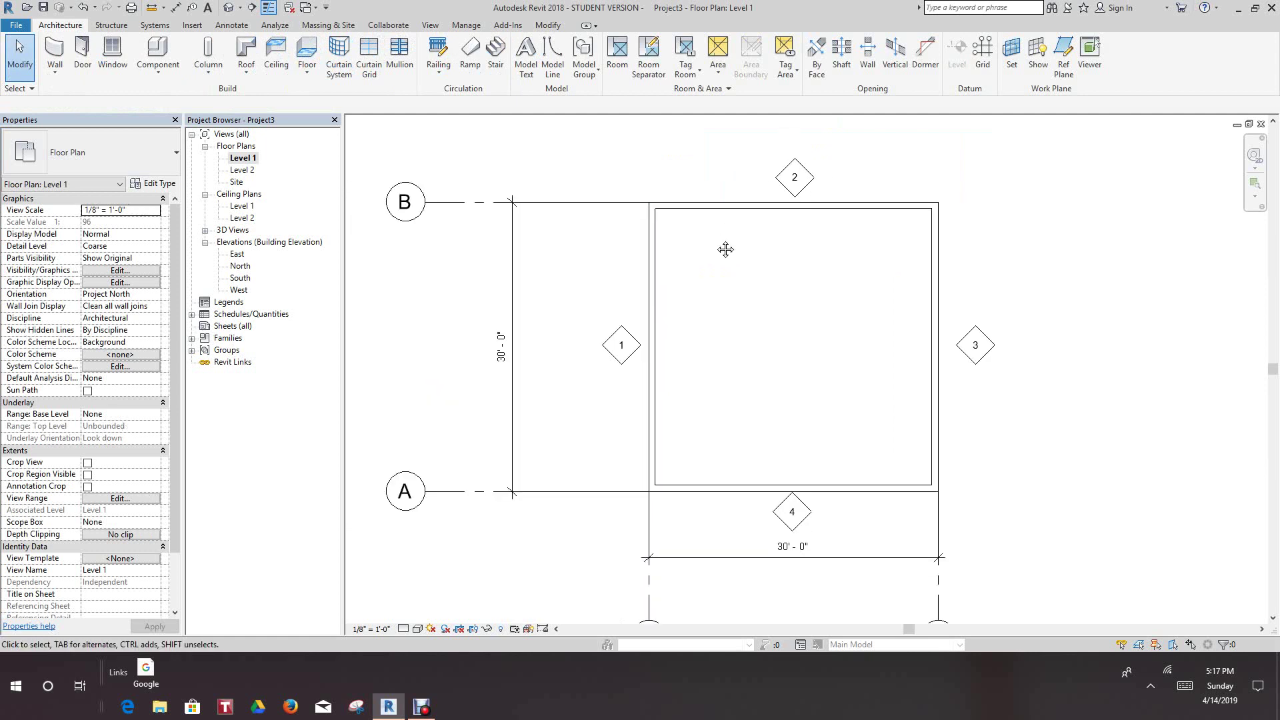
{"action": "scroll", "coordinate": [667, 247], "scroll_direction": "down", "scroll_amount": 1}
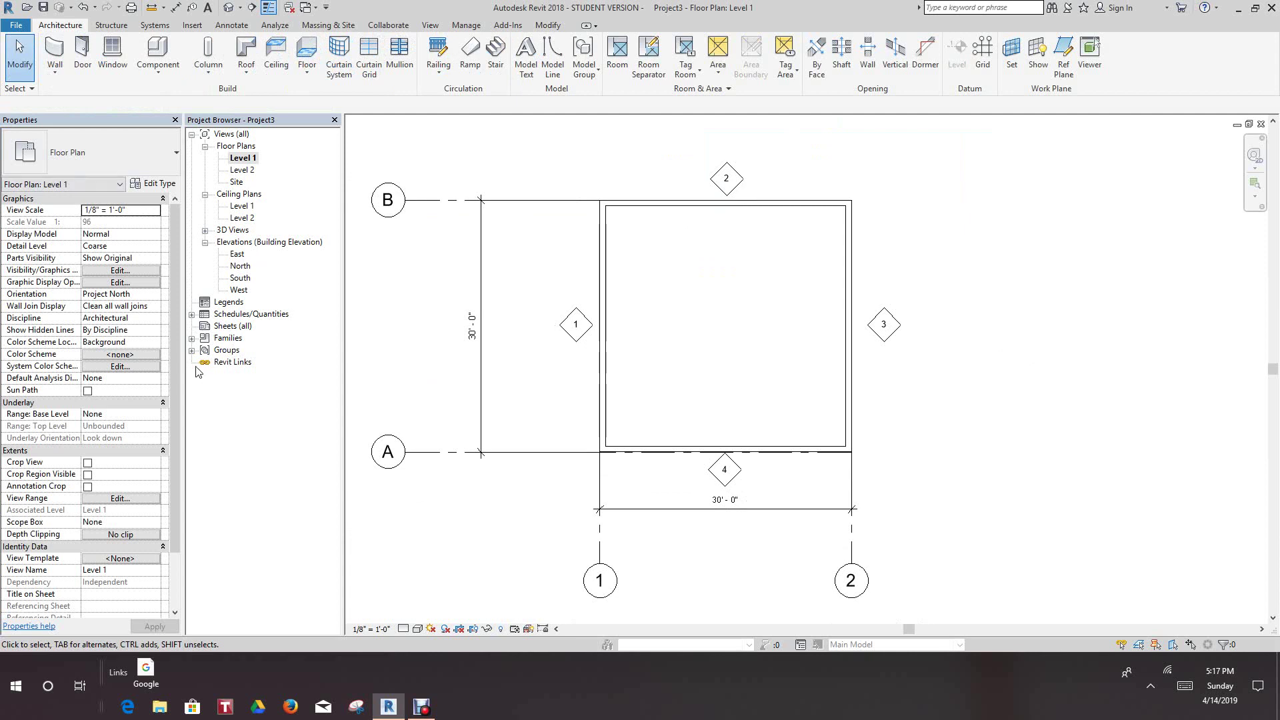
{"action": "scroll", "coordinate": [533, 313], "scroll_direction": "down", "scroll_amount": 1}
{"action": "scroll", "coordinate": [492, 314], "scroll_direction": "up", "scroll_amount": 2}
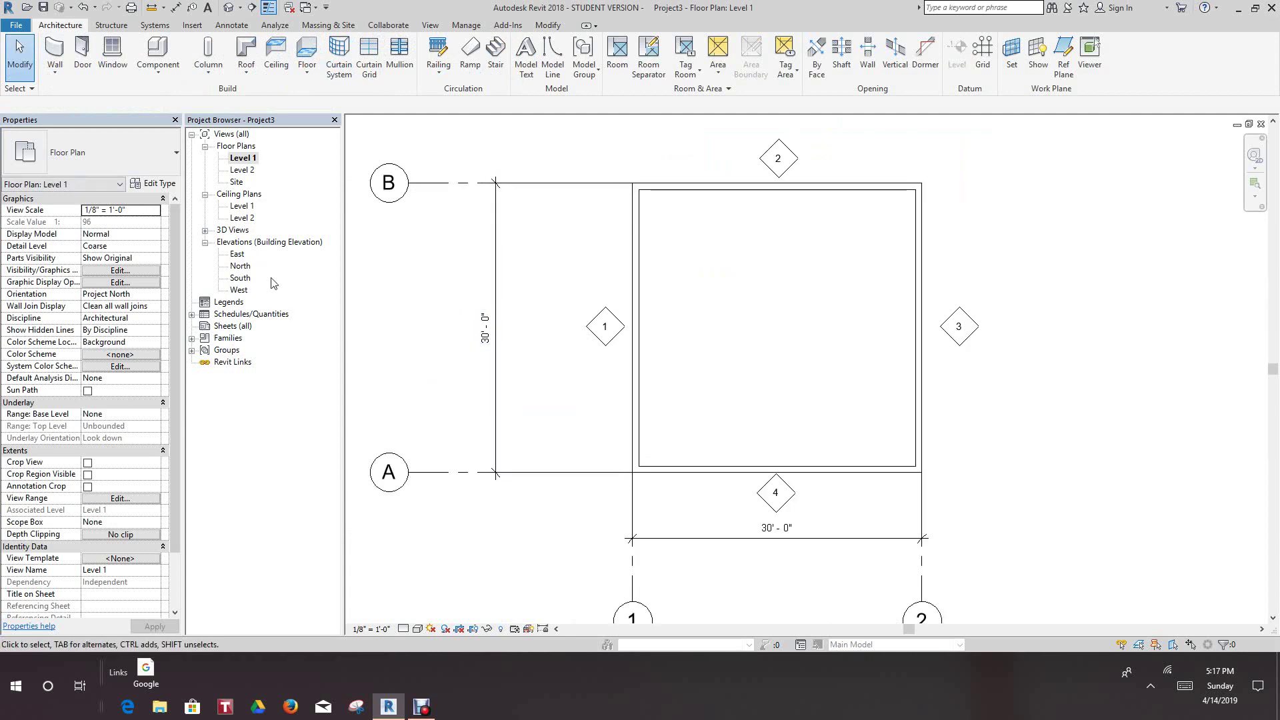
{"action": "left_click", "coordinate": [192, 314]}
{"action": "double_click", "coordinate": [248, 326]}
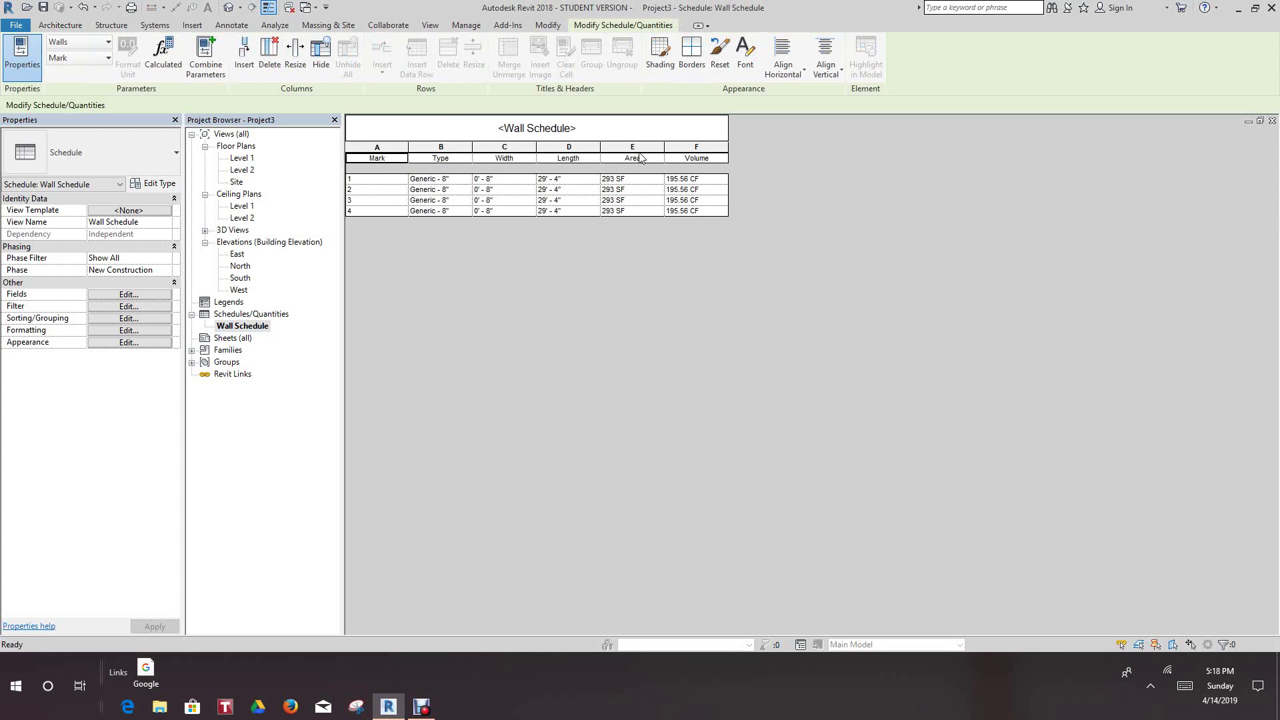
{"action": "left_click", "coordinate": [1272, 122]}
Place a tagged 36" x 84" Single-Flush door in wall 2 about 4'-6" from wall 1, and check wall 2's area and volume in the wall schedule
{"action": "middle_click_drag", "start_coordinate": [738, 298], "coordinate": [677, 288]}
{"action": "scroll", "coordinate": [677, 289], "scroll_direction": "up", "scroll_amount": 3}
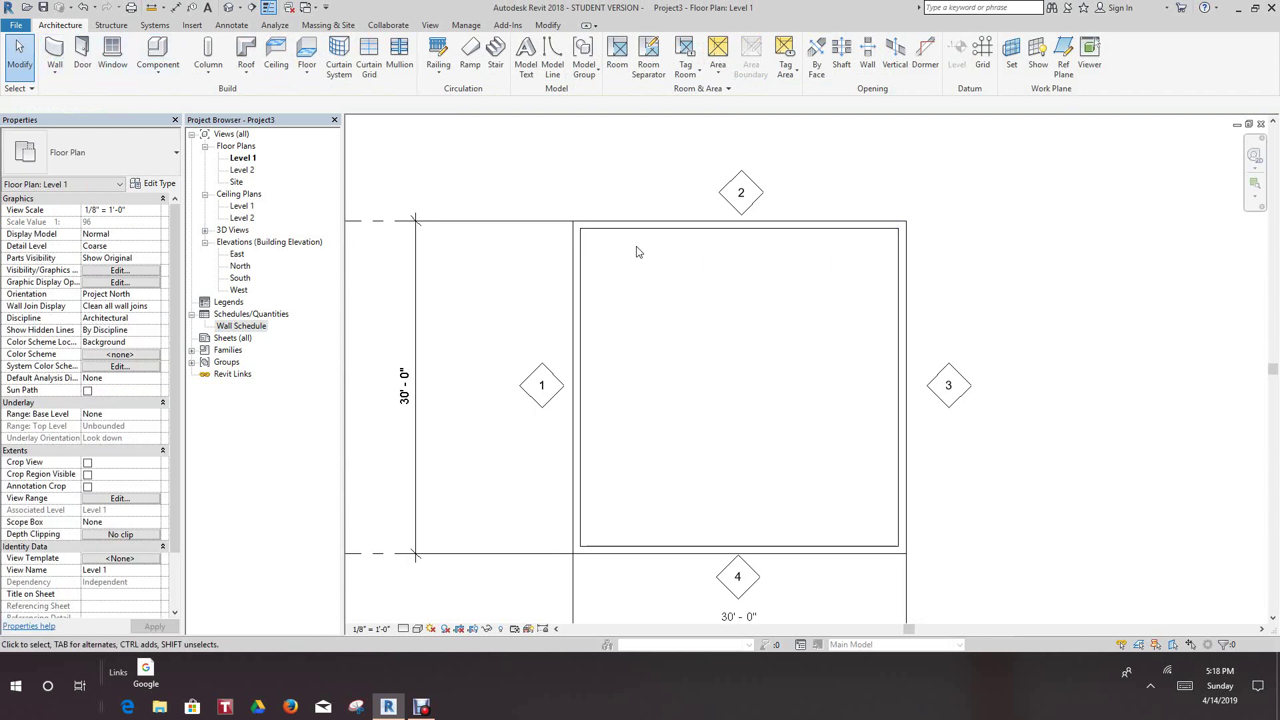
{"action": "left_click", "coordinate": [83, 54]}
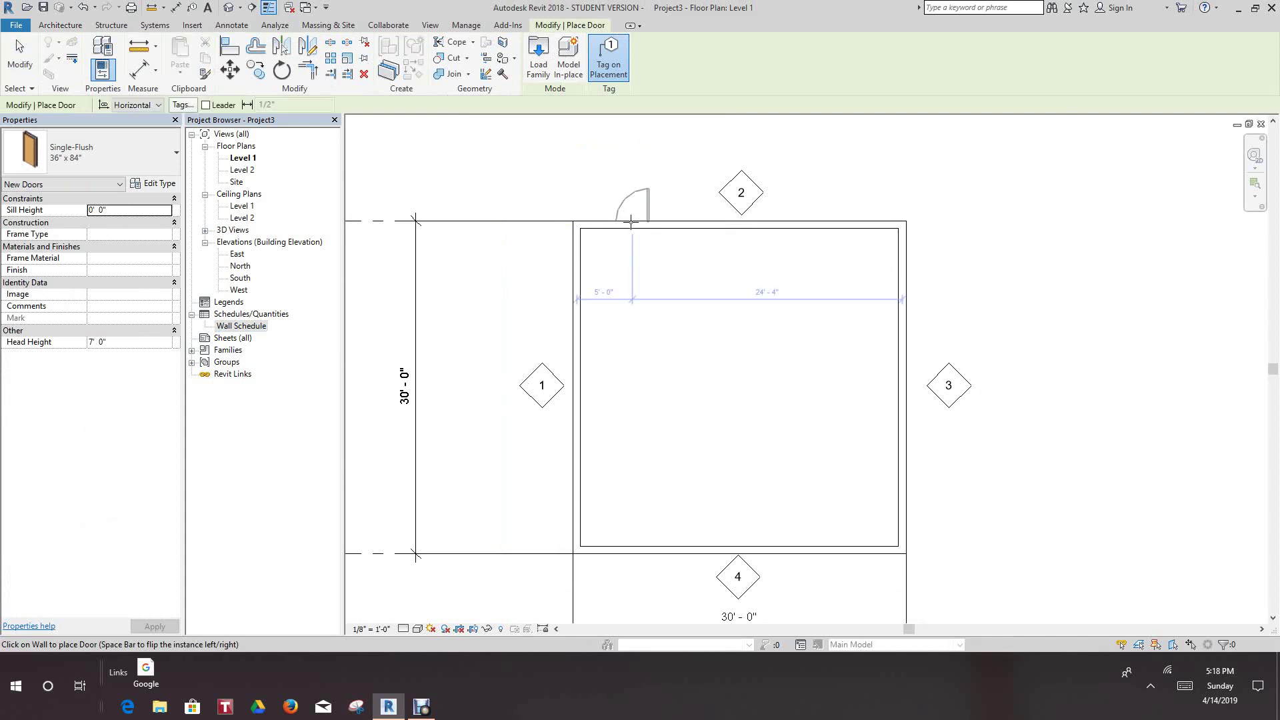
{"action": "left_click", "coordinate": [707, 312]}
{"action": "scroll", "coordinate": [704, 314], "scroll_direction": "down", "scroll_amount": 1}
{"action": "middle_click_drag", "start_coordinate": [705, 315], "coordinate": [696, 287]}
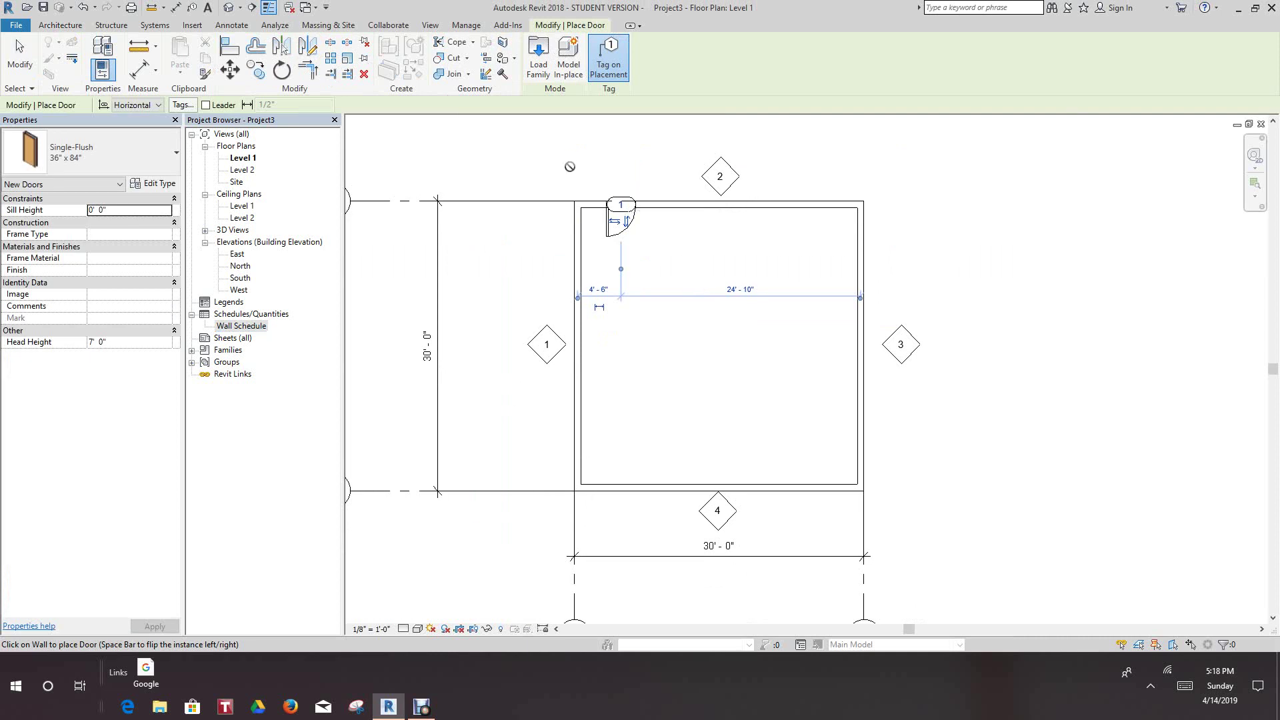
{"action": "scroll", "coordinate": [662, 246], "scroll_direction": "up", "scroll_amount": 1}
{"action": "scroll", "coordinate": [661, 246], "scroll_direction": "down", "scroll_amount": 1}
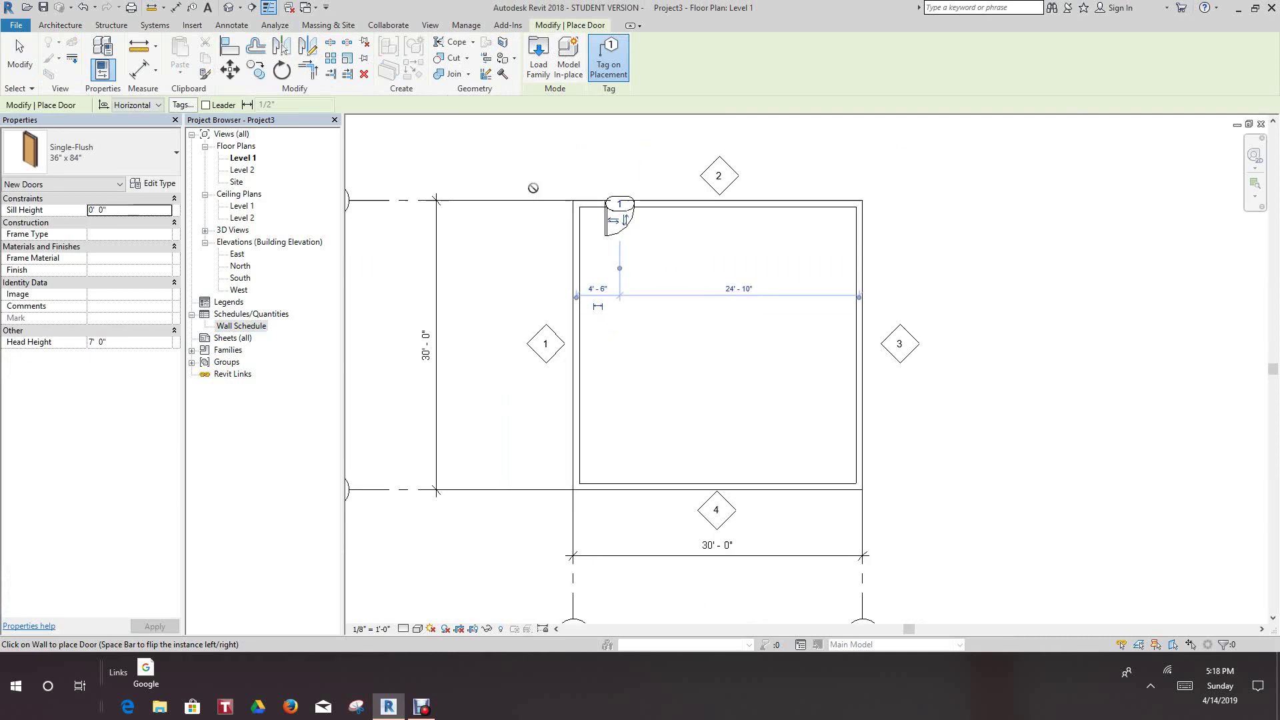
{"action": "double_click", "coordinate": [252, 326]}
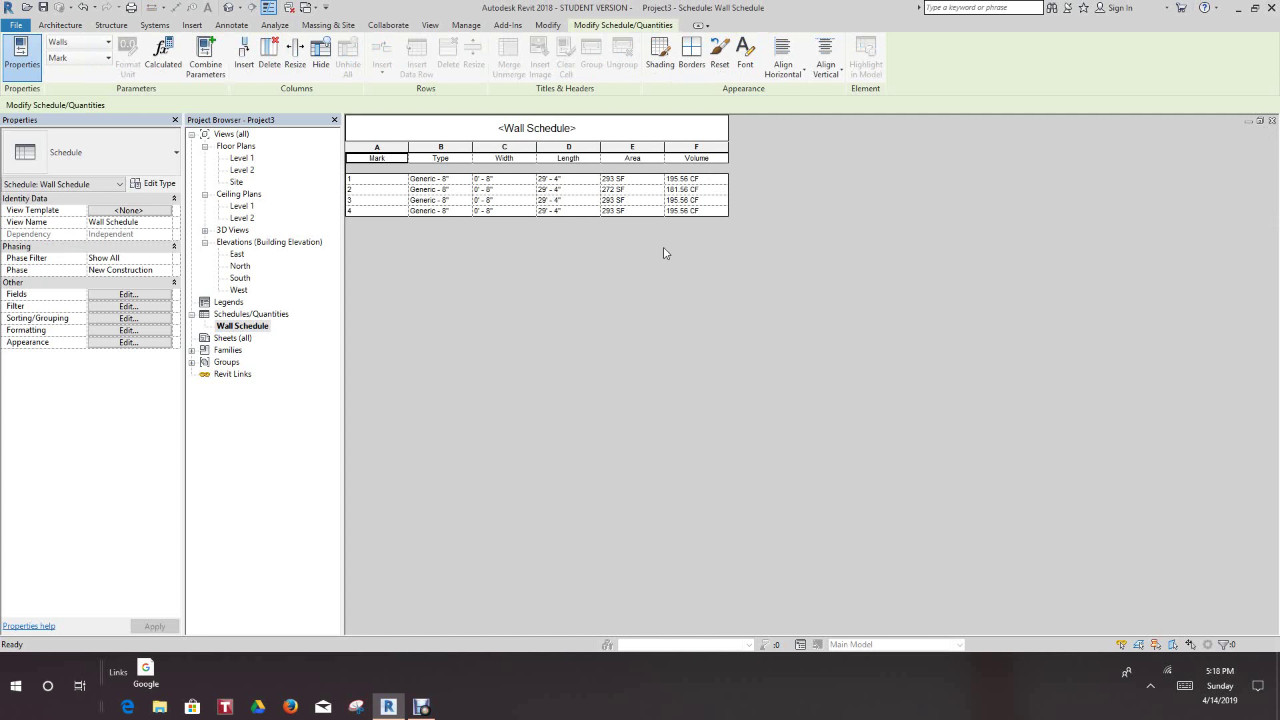
{"action": "left_click", "coordinate": [1272, 121]}
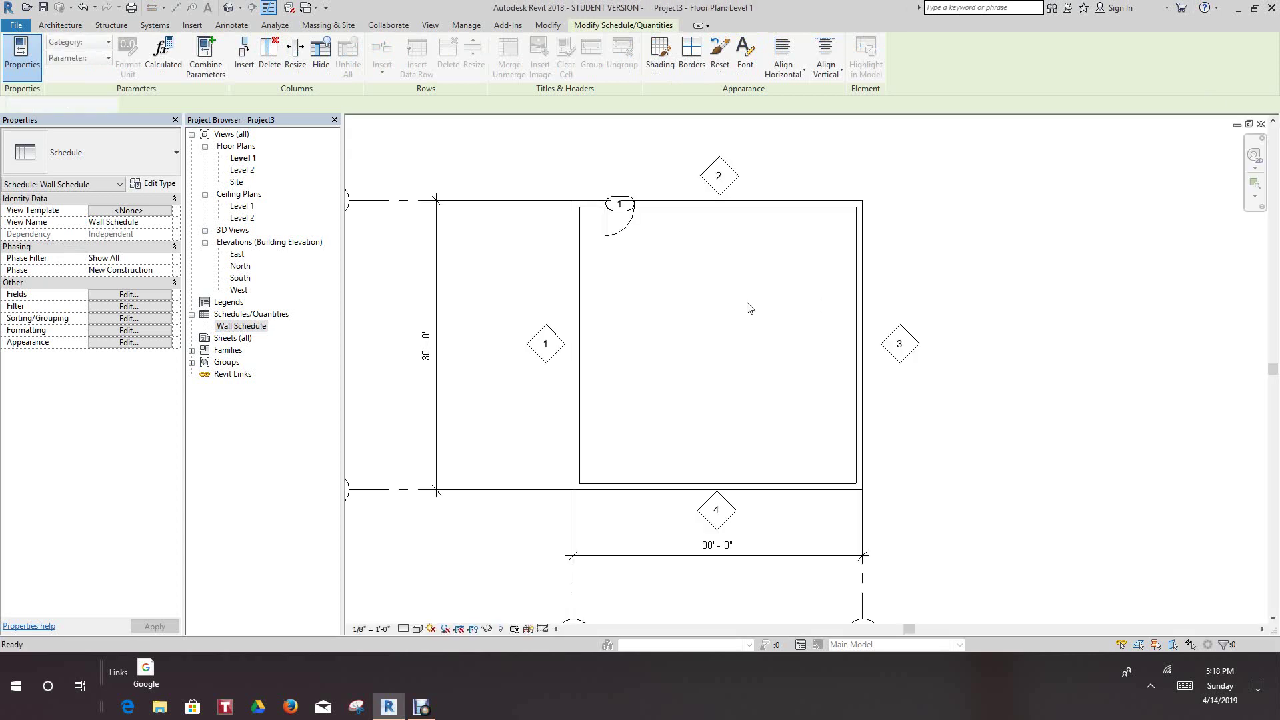
Place a second tagged 36" x 84" Single-Flush door in wall 4, swinging outward, about 4'-0" from wall 1
{"action": "middle_click_drag", "start_coordinate": [654, 320], "coordinate": [596, 276]}
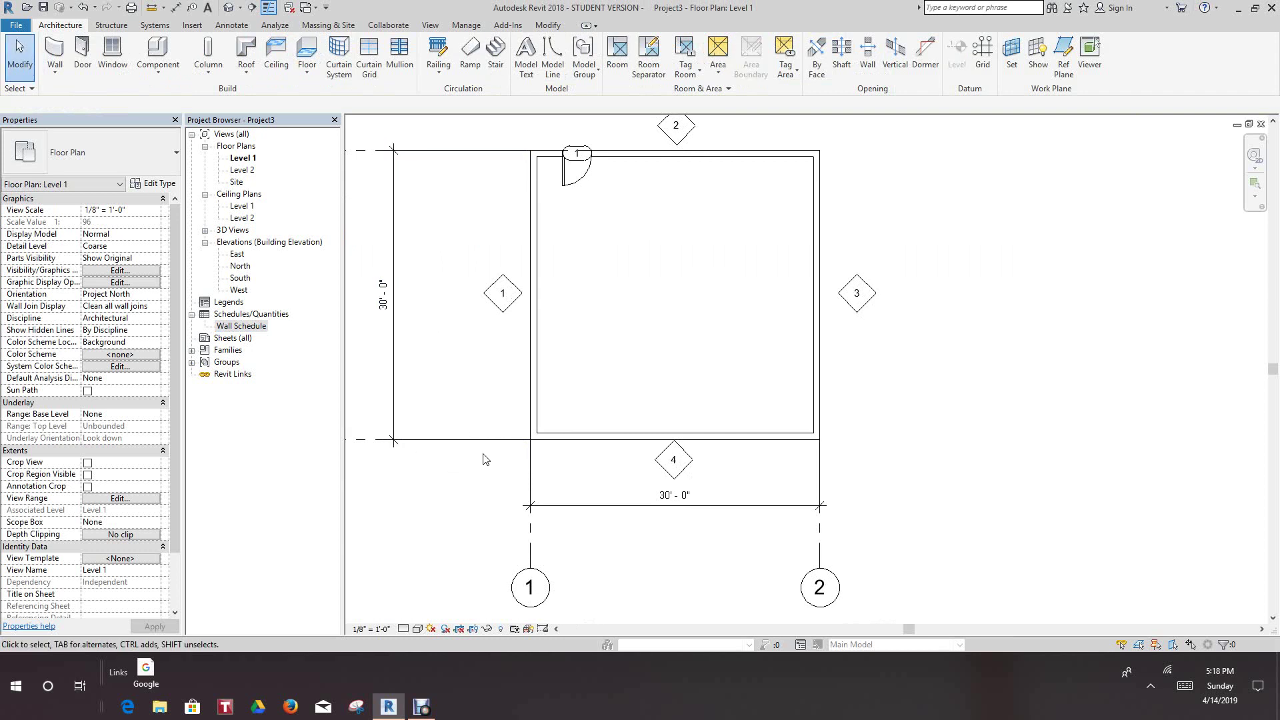
{"action": "scroll", "coordinate": [507, 467], "scroll_direction": "down", "scroll_amount": 1}
{"action": "scroll", "coordinate": [530, 424], "scroll_direction": "up", "scroll_amount": 3}
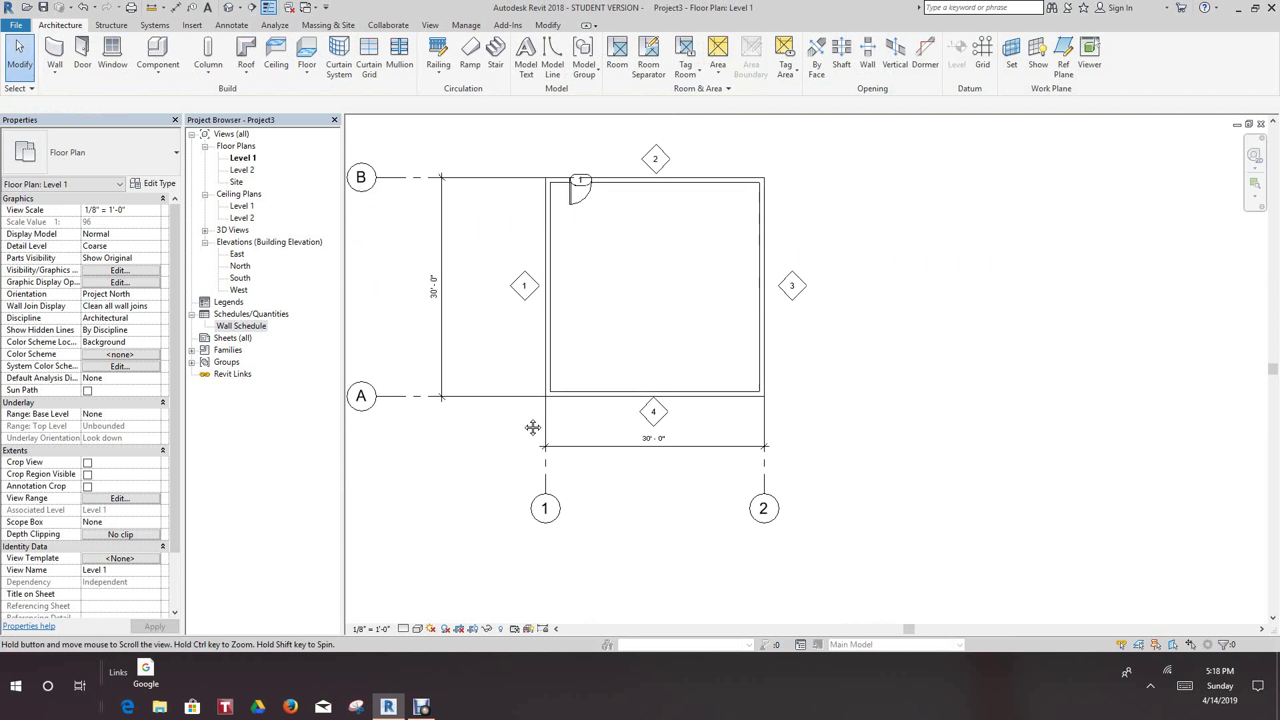
{"action": "scroll", "coordinate": [522, 427], "scroll_direction": "up", "scroll_amount": 2}
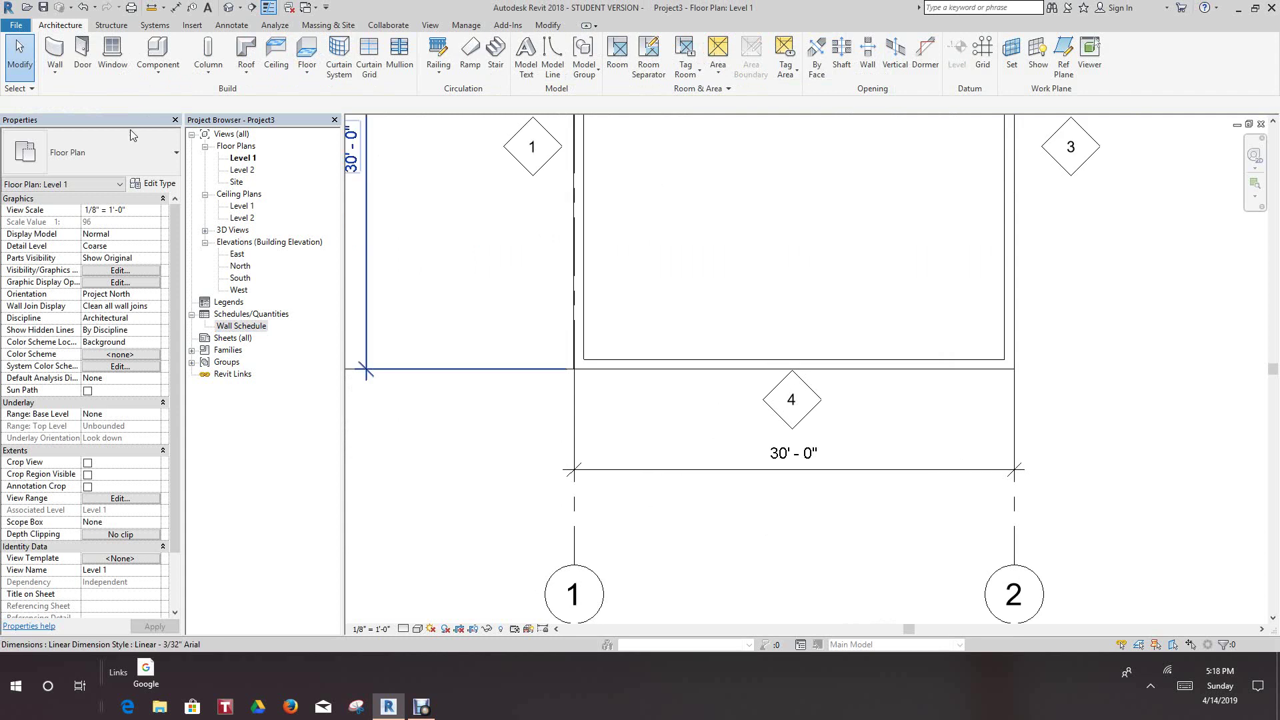
{"action": "left_click", "coordinate": [82, 57]}
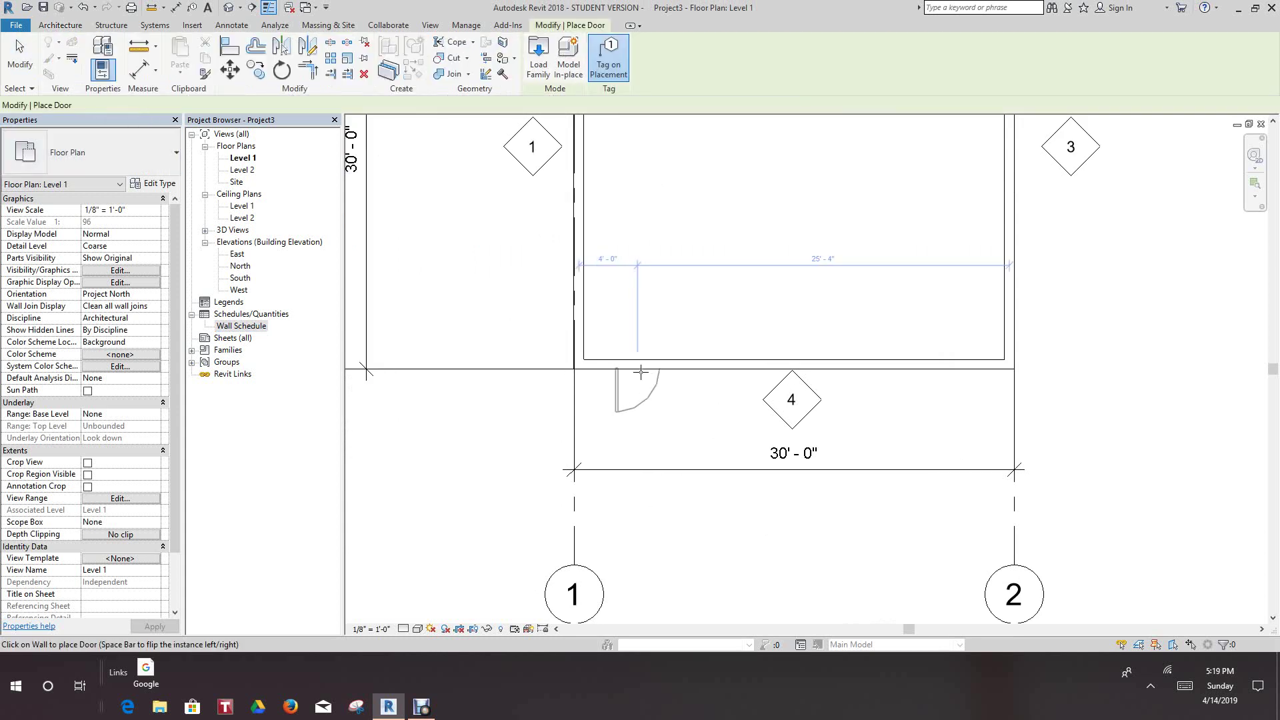
{"action": "left_click", "coordinate": [648, 438]}
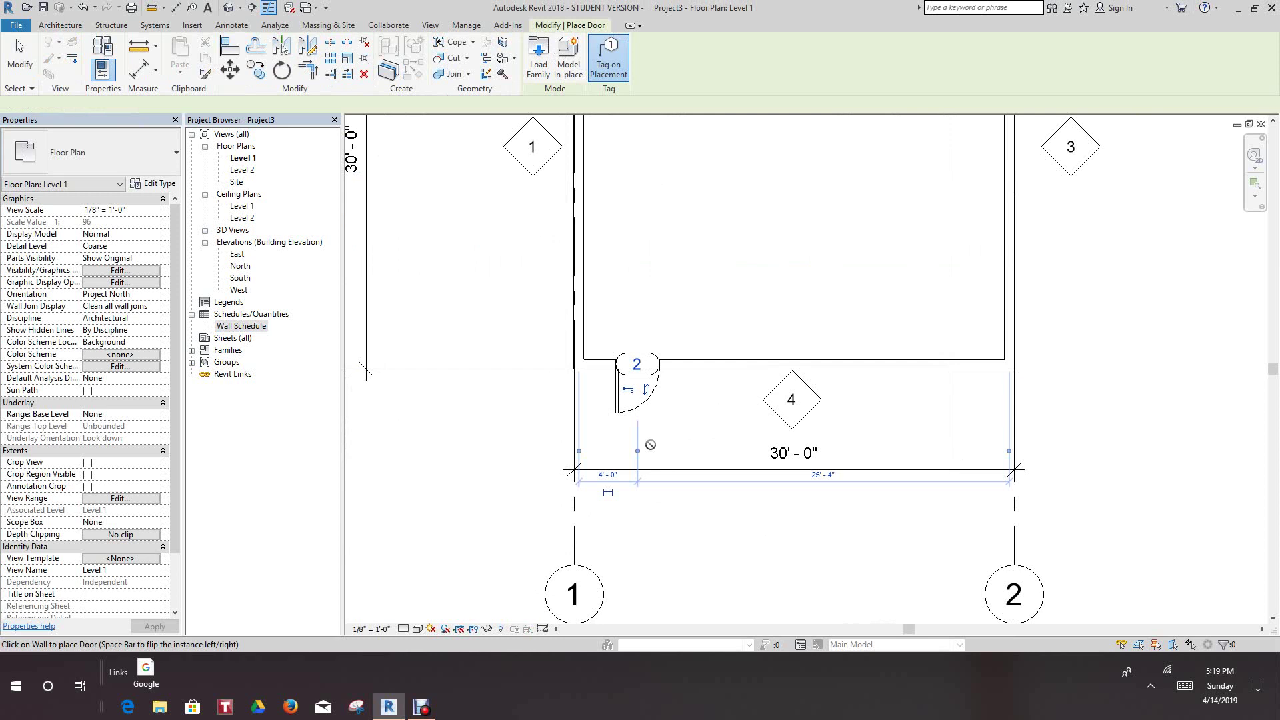
Place two Fixed 36" x 48" windows in wall 4, about 9'-0" from its door and about 9'-10" apart
{"action": "left_click", "coordinate": [67, 26]}
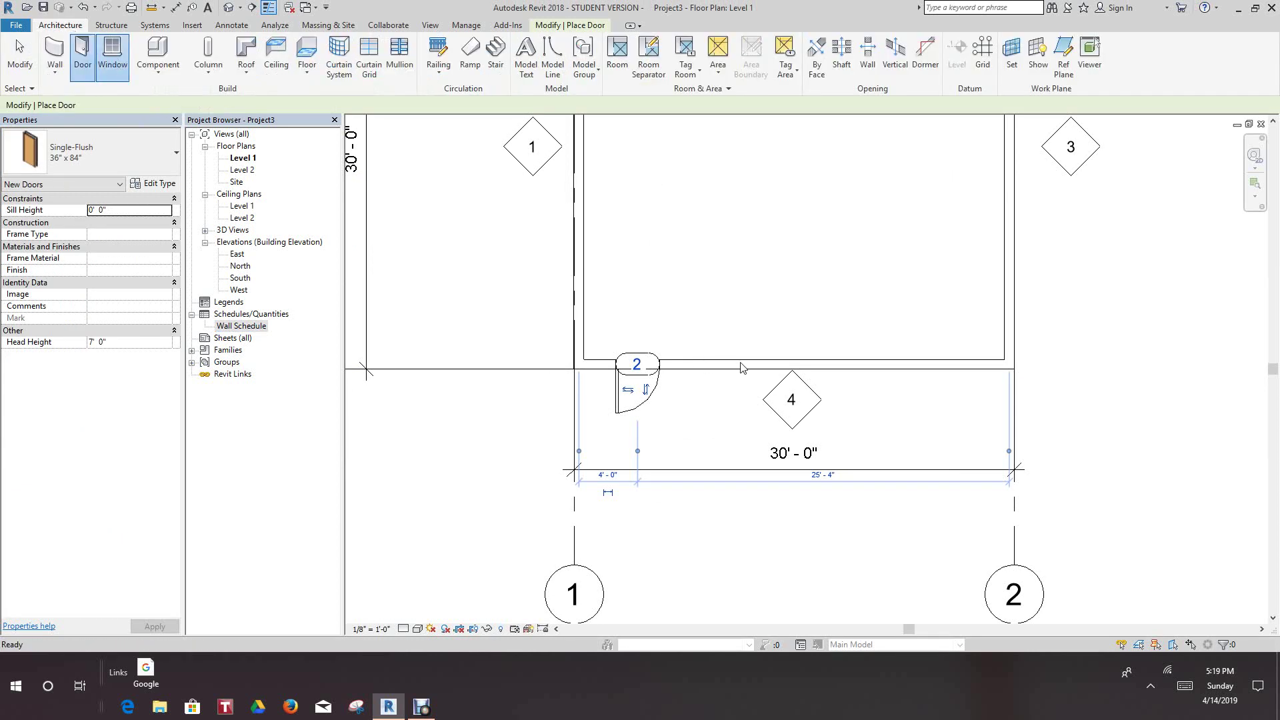
{"action": "left_click", "coordinate": [767, 360]}
{"action": "left_click", "coordinate": [915, 362]}
{"action": "scroll", "coordinate": [919, 342], "scroll_direction": "up", "scroll_amount": 2}
{"action": "right_click", "coordinate": [932, 338]}
{"action": "left_click", "coordinate": [955, 346]}
{"action": "right_click", "coordinate": [923, 422]}
{"action": "left_click", "coordinate": [961, 431]}
Flip the facing of both windows in wall 4
{"action": "left_click", "coordinate": [915, 370]}
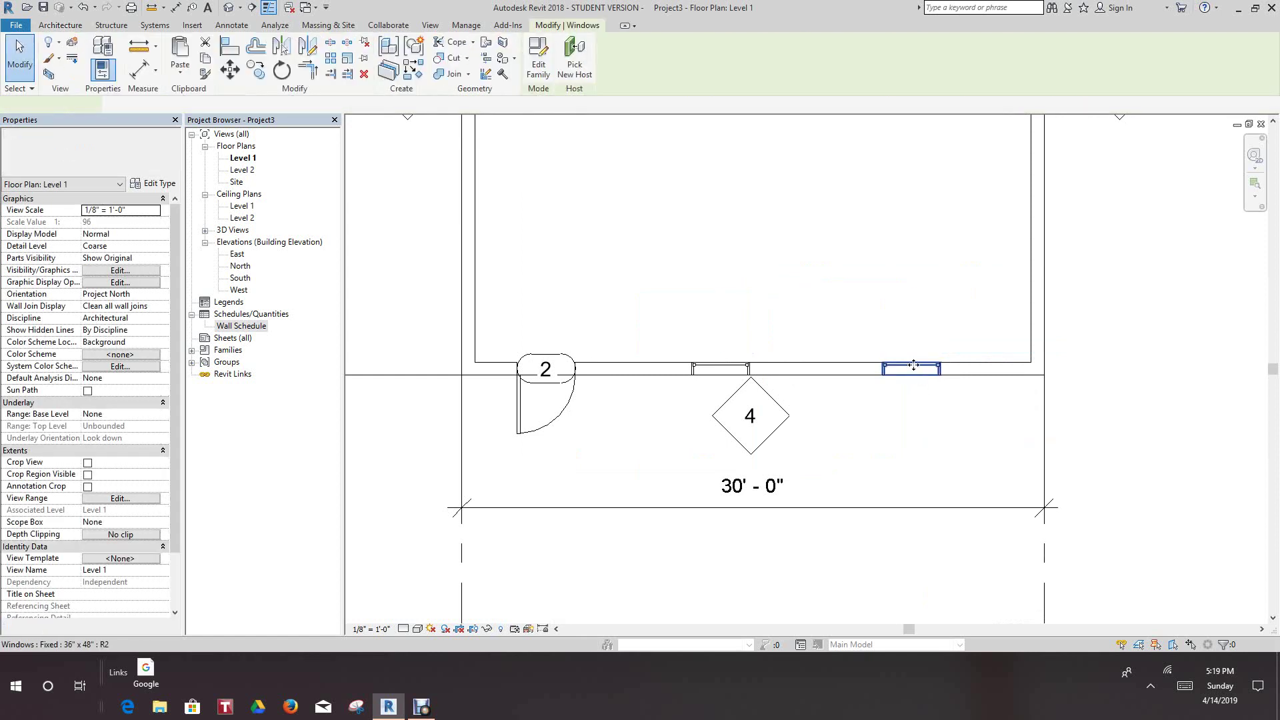
{"action": "left_click", "coordinate": [912, 341]}
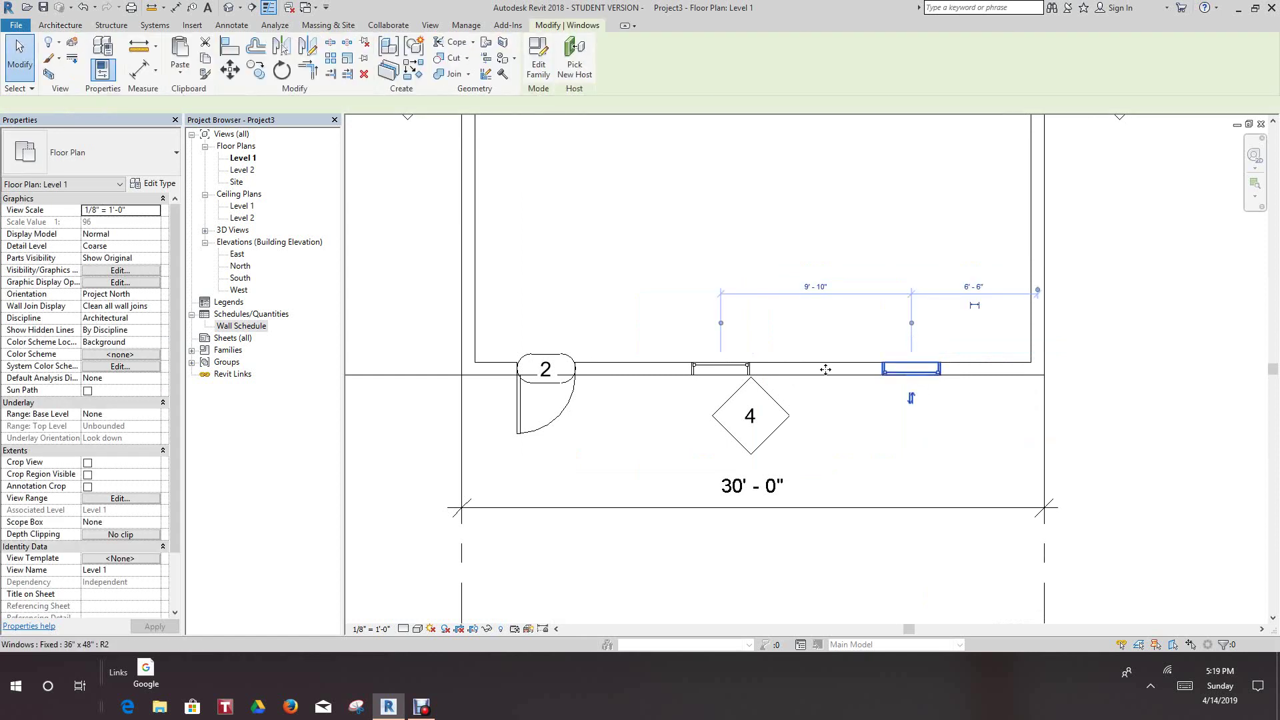
{"action": "left_click", "coordinate": [733, 371]}
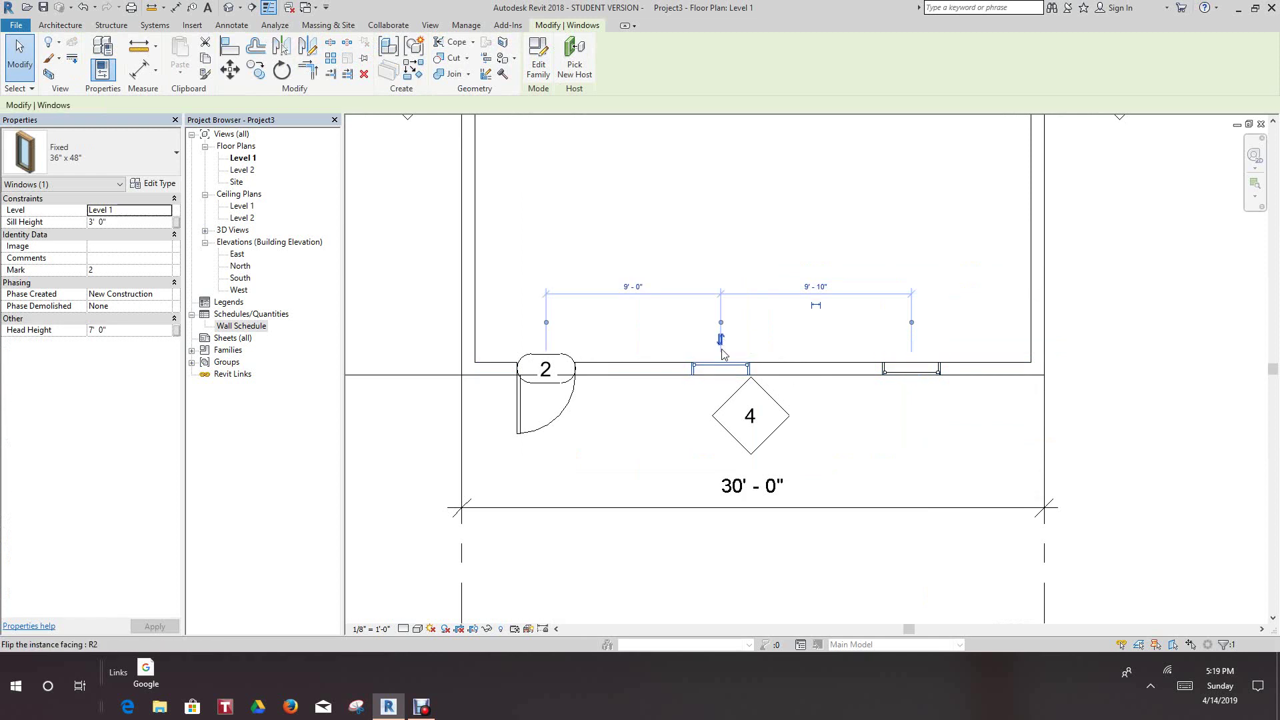
{"action": "left_click", "coordinate": [675, 427]}
Check wall 4's area and volume in the wall schedule and close the schedule
{"action": "scroll", "coordinate": [623, 420], "scroll_direction": "down", "scroll_amount": 3}
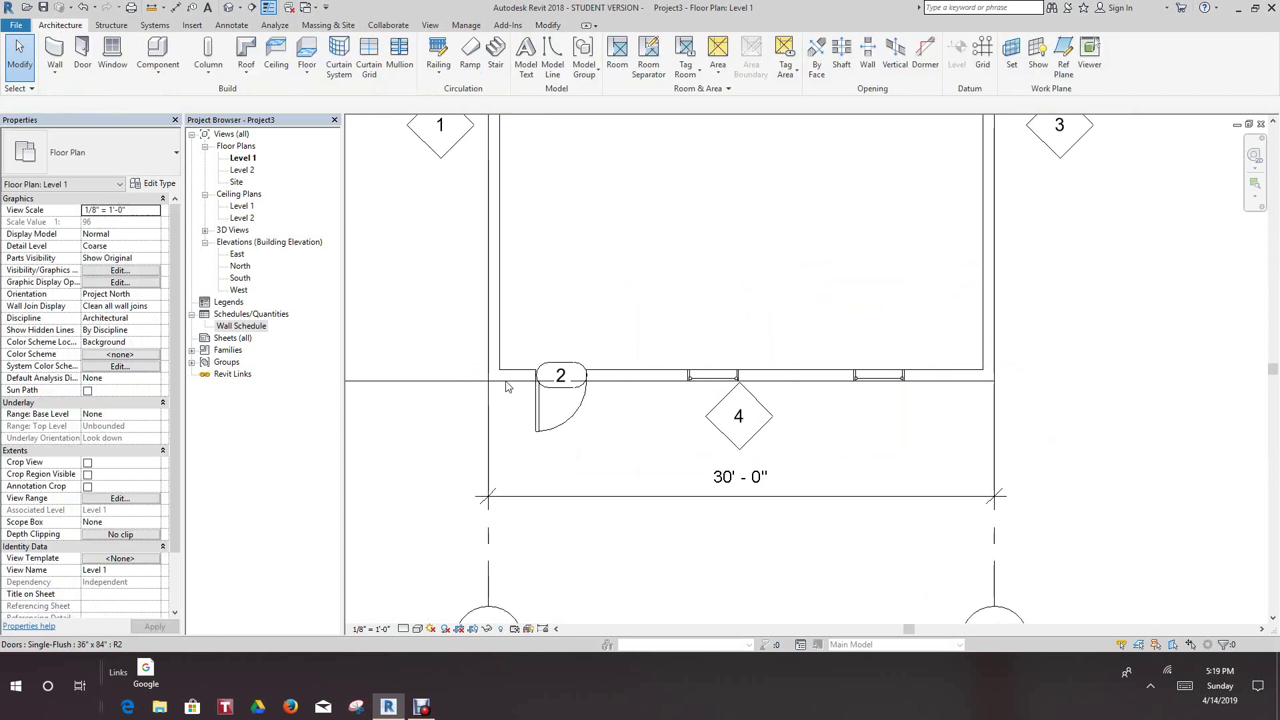
{"action": "middle_click_drag", "start_coordinate": [437, 362], "coordinate": [463, 385]}
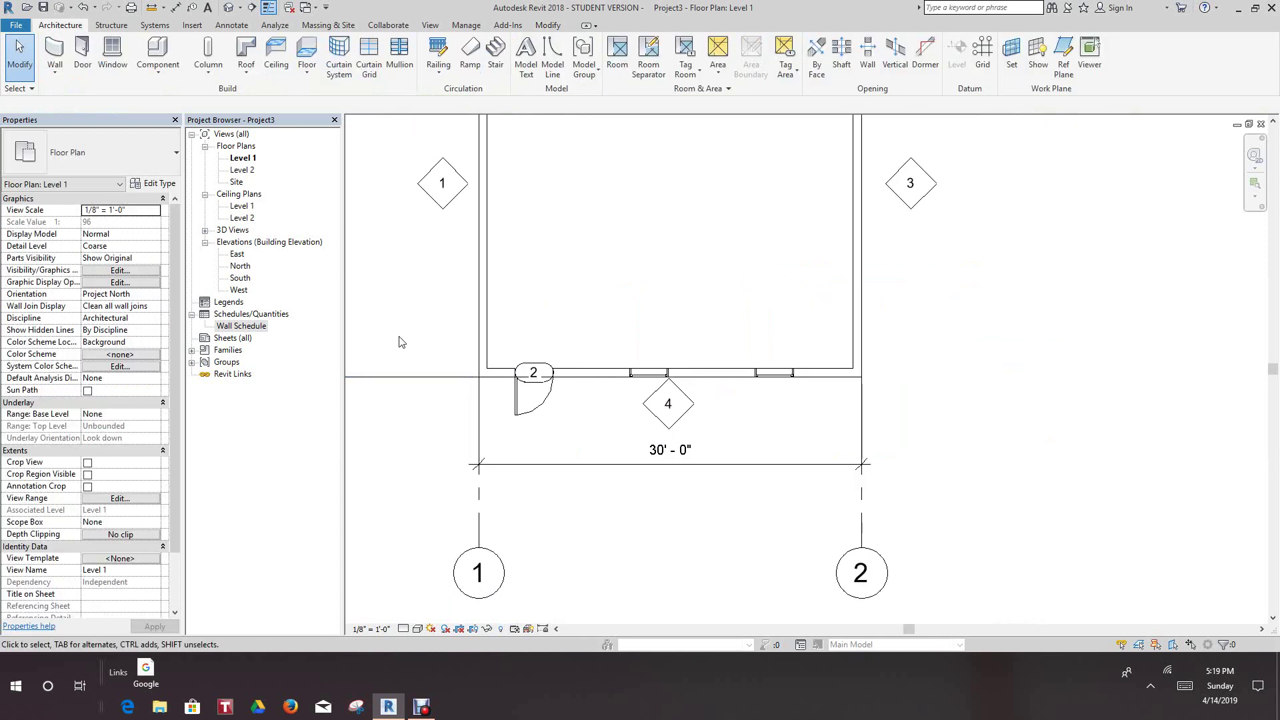
{"action": "scroll", "coordinate": [400, 343], "scroll_direction": "down", "scroll_amount": 1}
{"action": "double_click", "coordinate": [240, 327]}
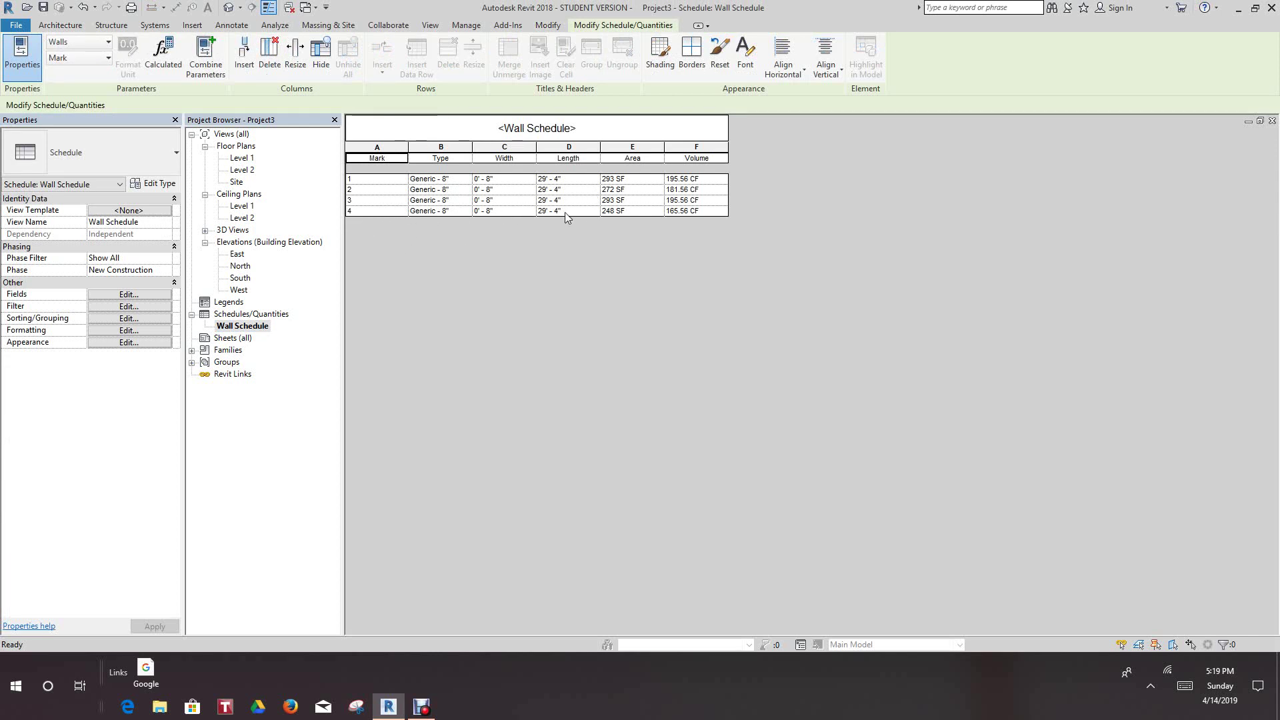
{"action": "left_click", "coordinate": [1271, 121]}
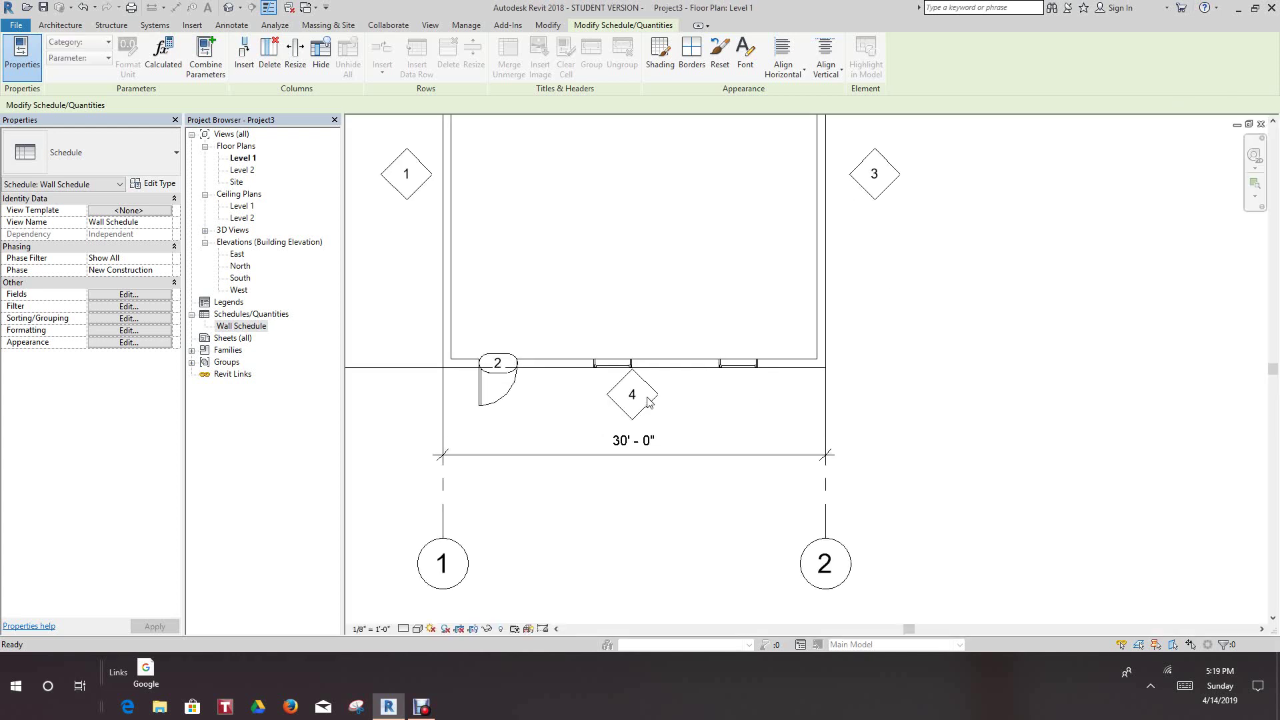
Look over the doors and windows in the Level 1 floor plan and in the default 3D view
{"action": "scroll", "coordinate": [599, 393], "scroll_direction": "up", "scroll_amount": 2}
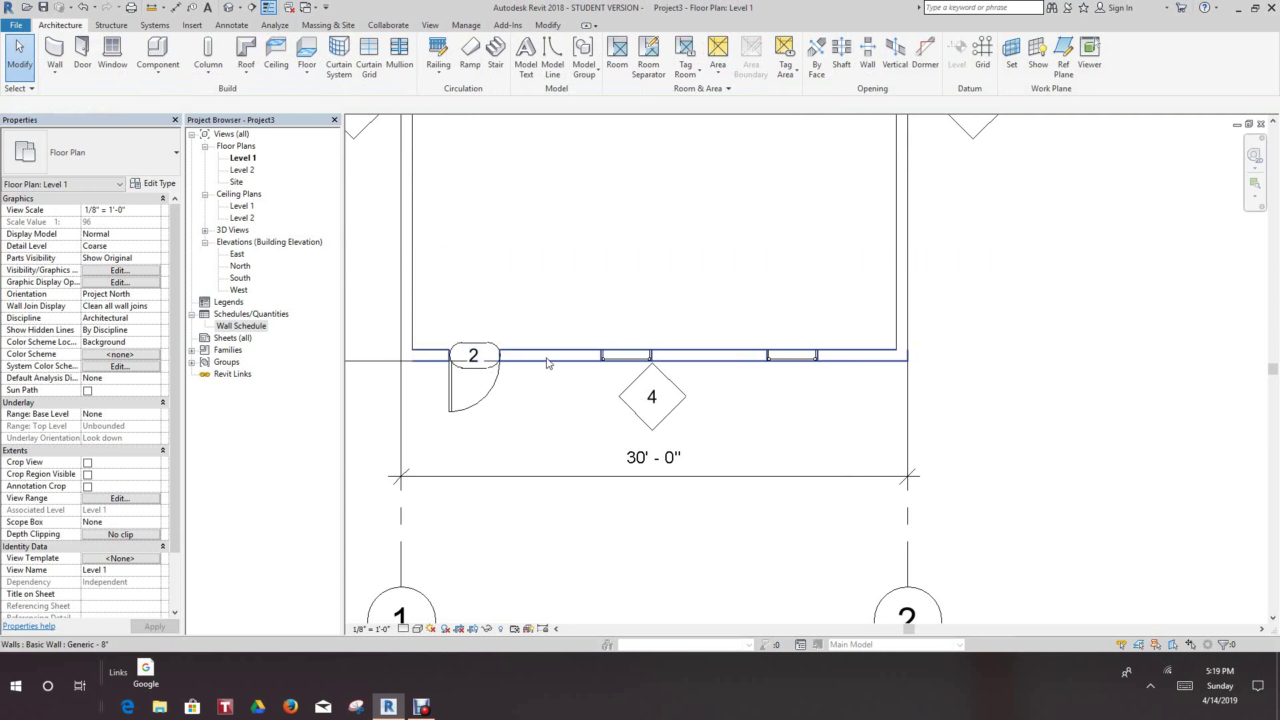
{"action": "scroll", "coordinate": [808, 382], "scroll_direction": "down", "scroll_amount": 1}
{"action": "scroll", "coordinate": [809, 383], "scroll_direction": "down", "scroll_amount": 3}
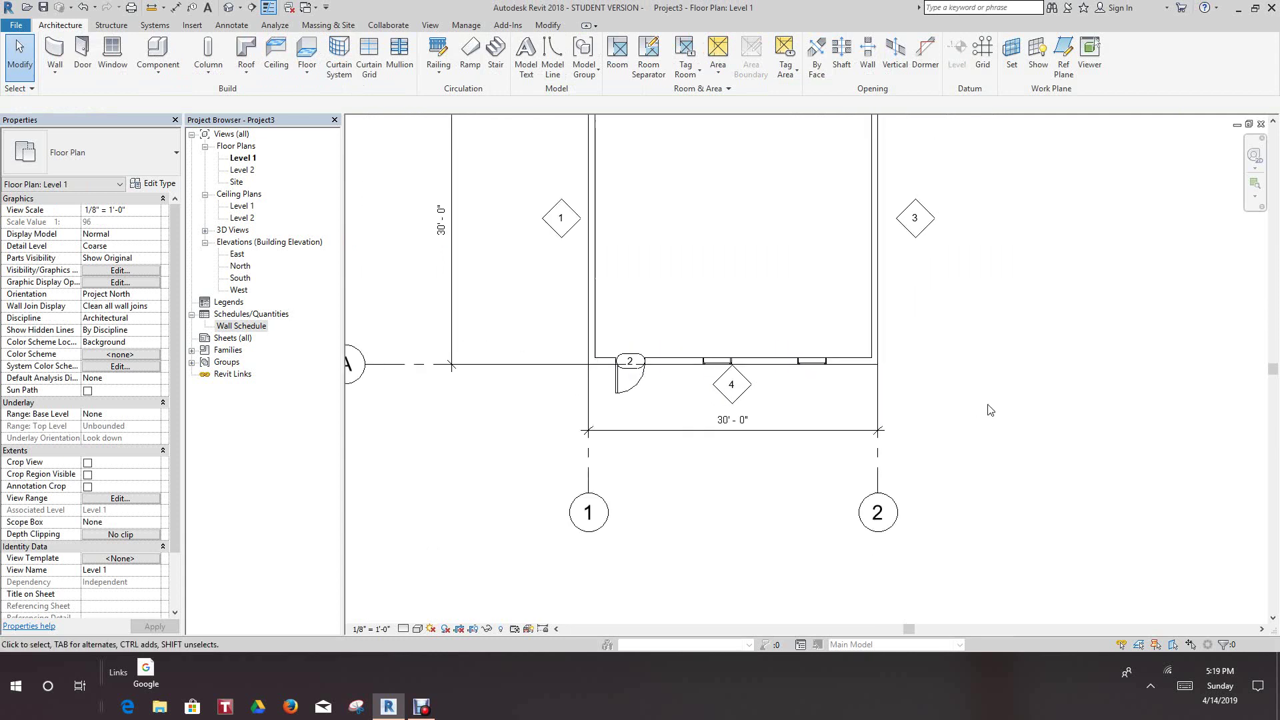
{"action": "middle_click_drag", "start_coordinate": [1027, 387], "coordinate": [1026, 386]}
{"action": "middle_click", "coordinate": [1027, 387]}
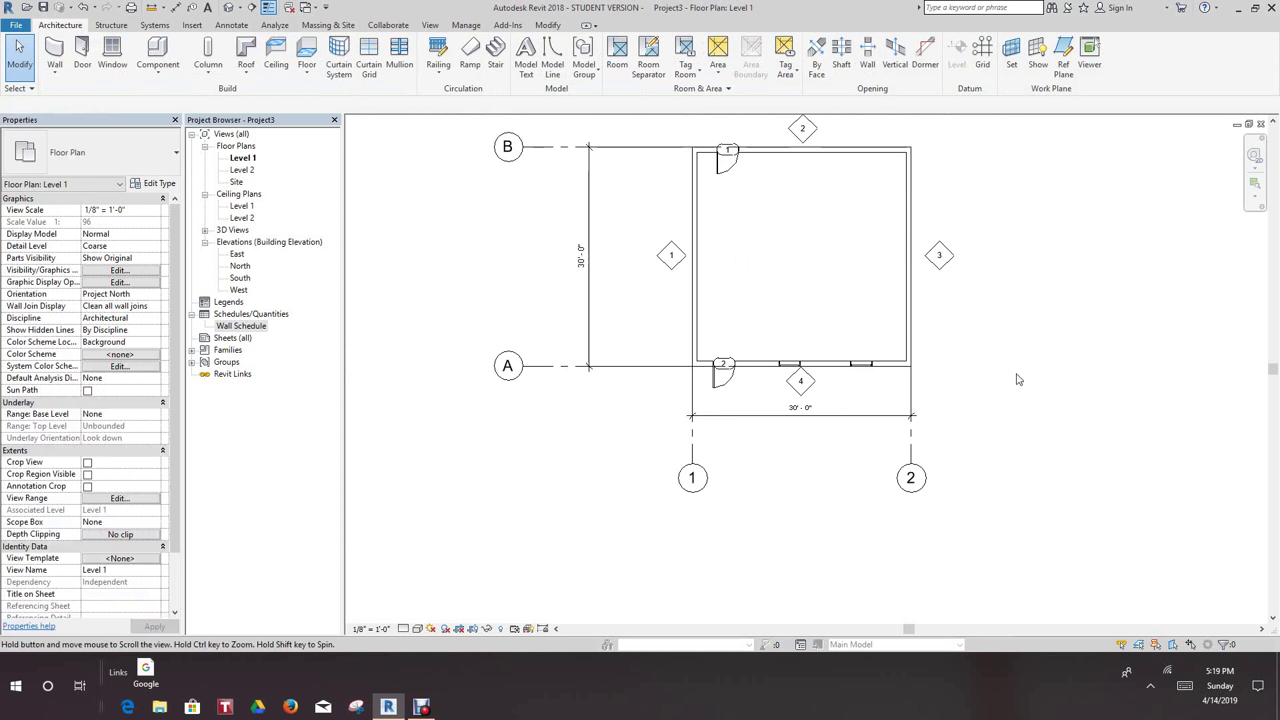
{"action": "left_click", "coordinate": [228, 7]}
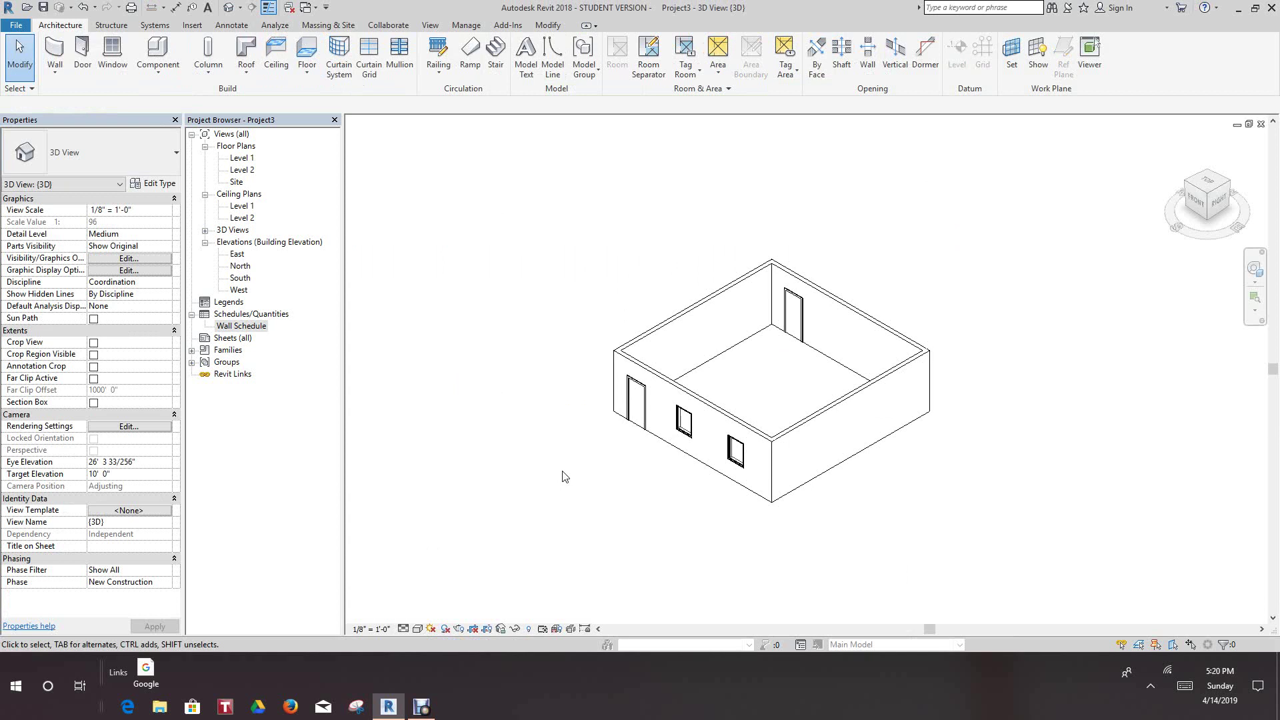
{"action": "scroll", "coordinate": [697, 381], "scroll_direction": "up", "scroll_amount": 4}
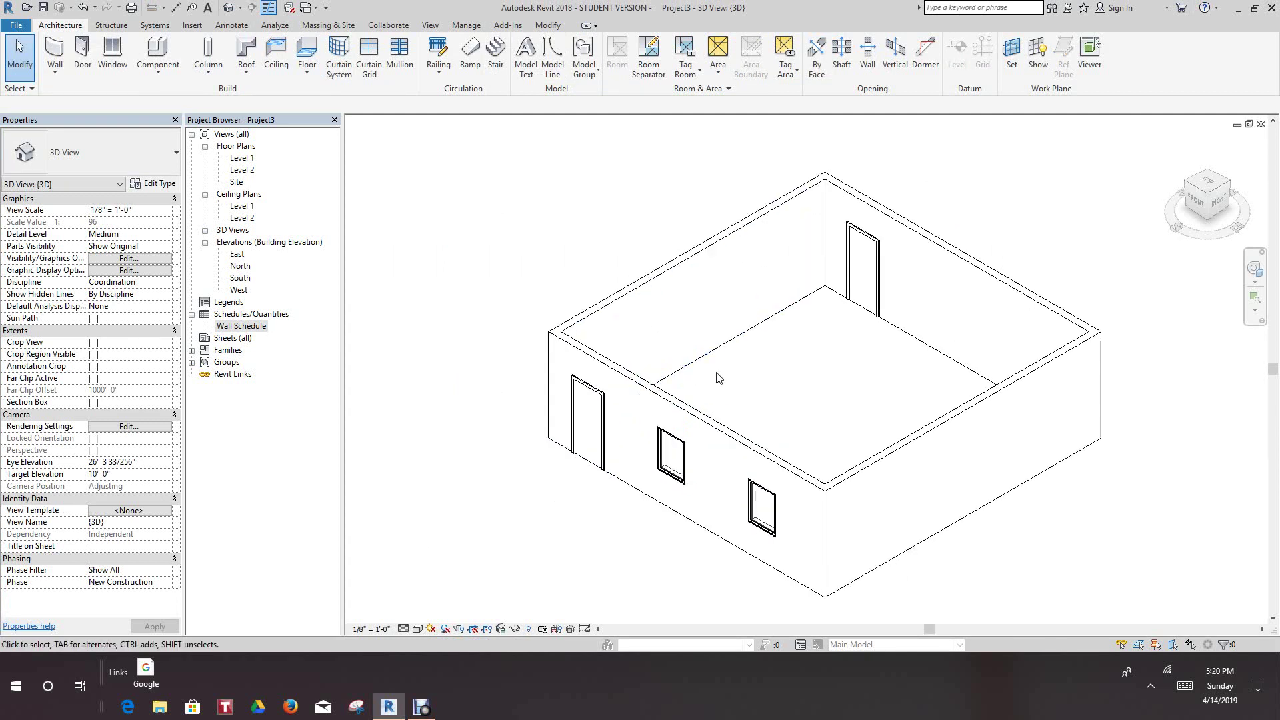
Format the wall schedule's Volume field without project settings, using ft³ as the unit symbol, and close the schedule
{"action": "double_click", "coordinate": [239, 326]}
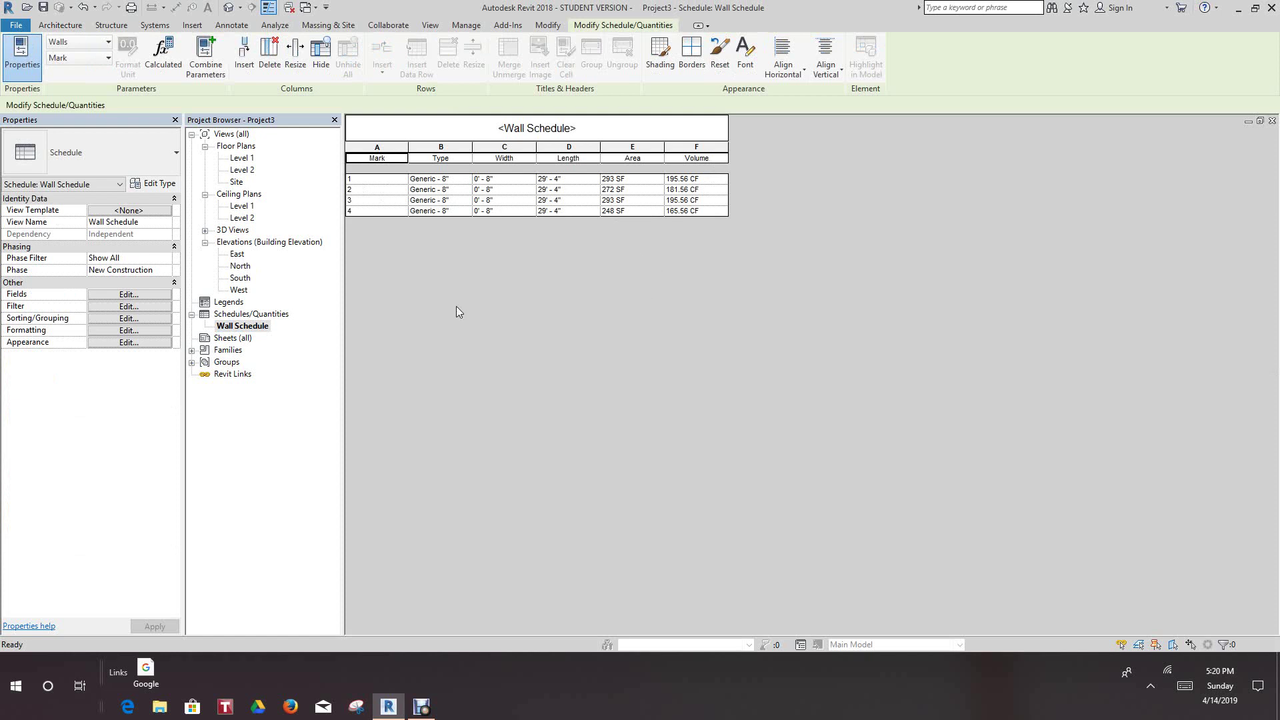
{"action": "left_click", "coordinate": [129, 330]}
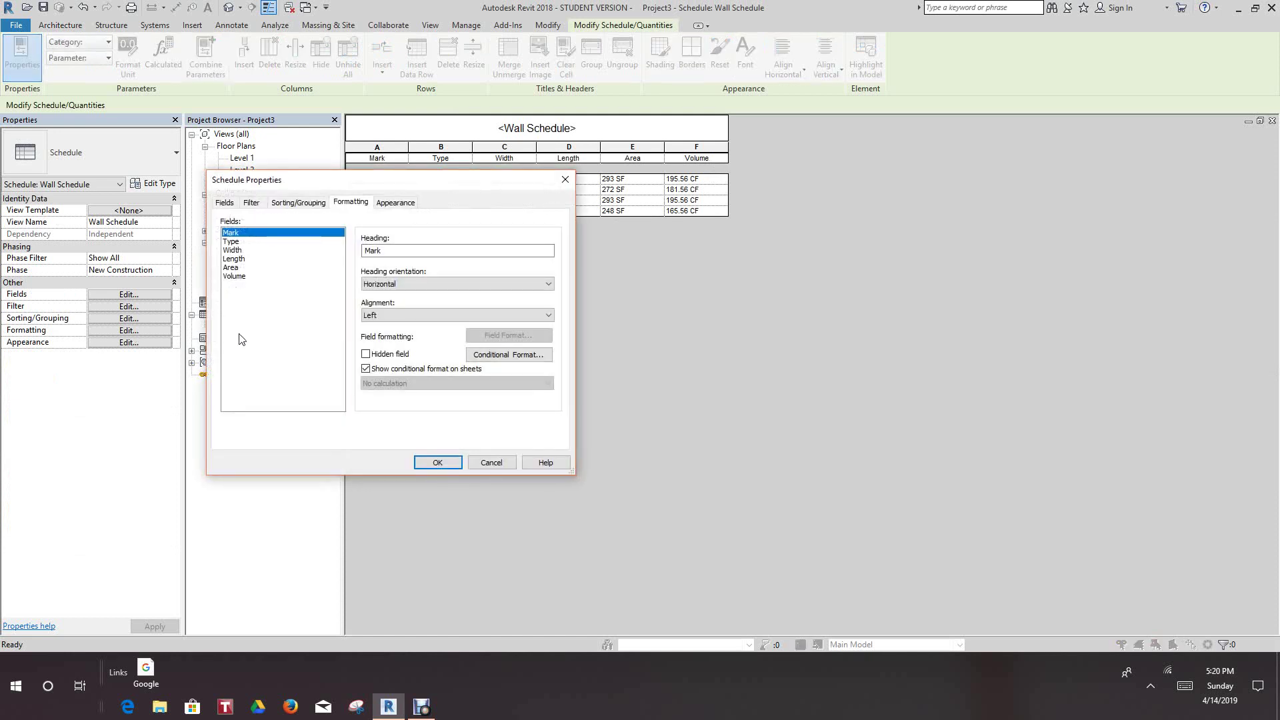
{"action": "left_click", "coordinate": [239, 277]}
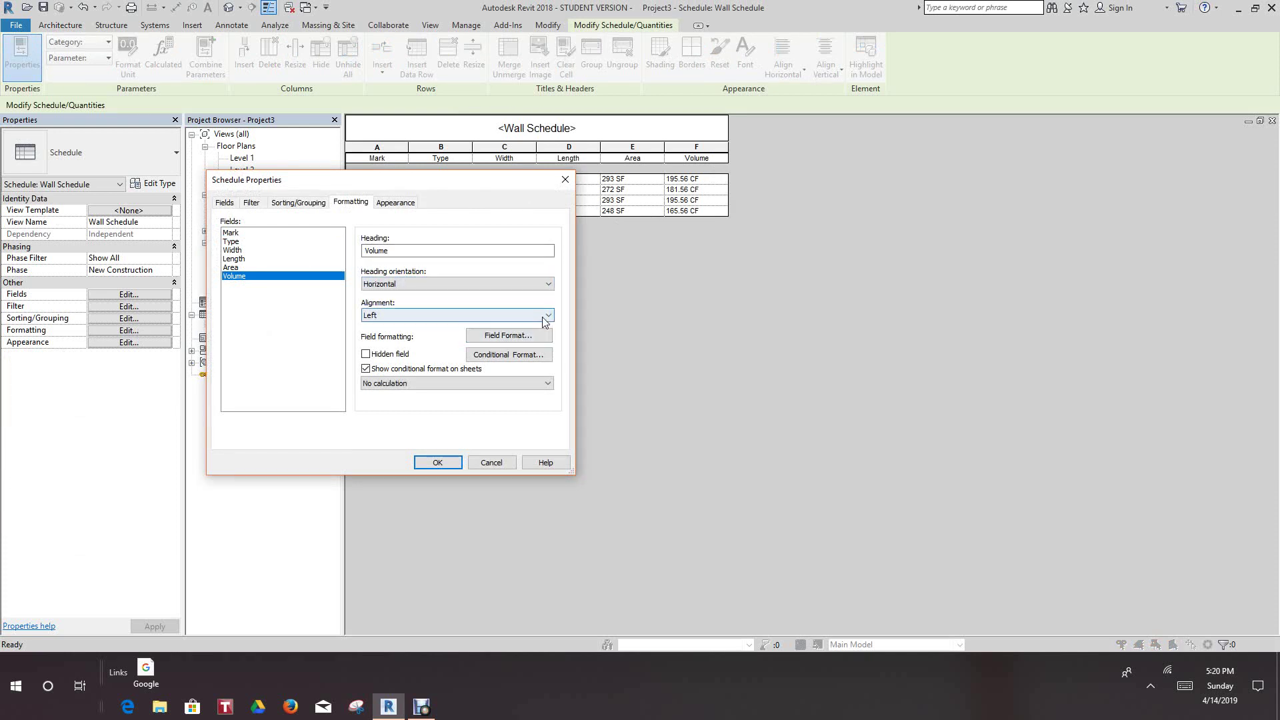
{"action": "left_click", "coordinate": [527, 336]}
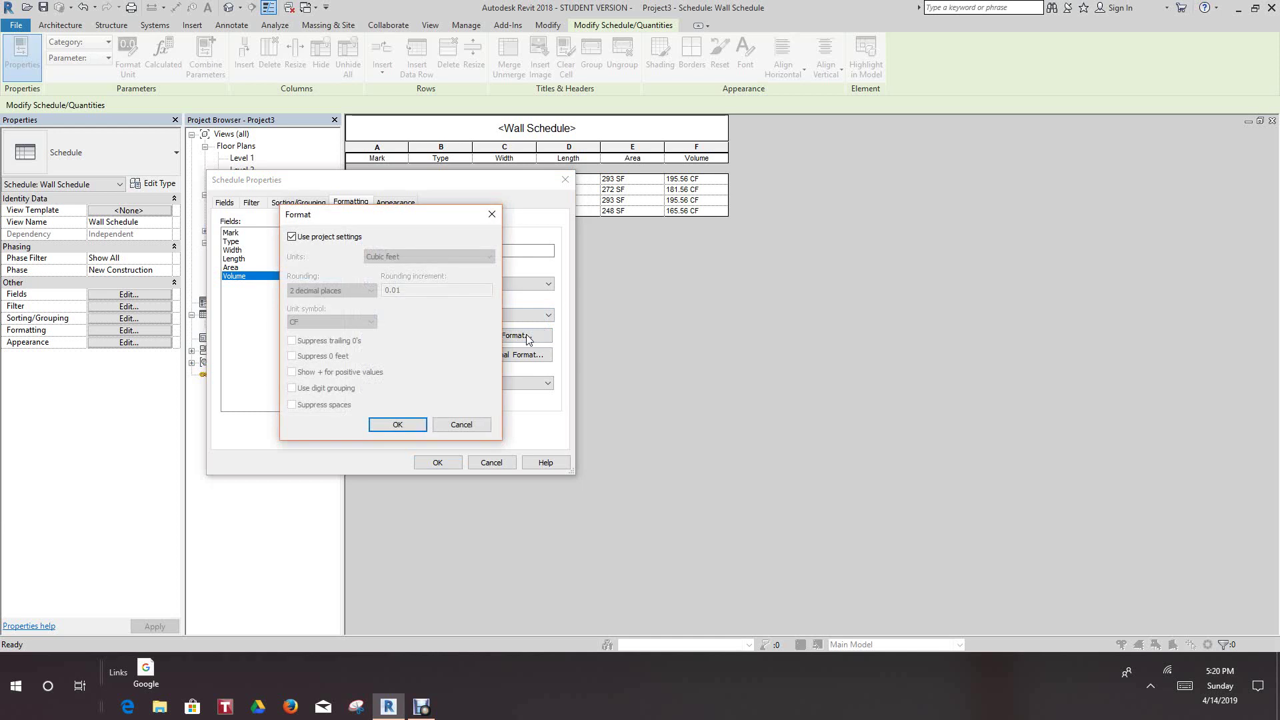
{"action": "left_click", "coordinate": [291, 236]}
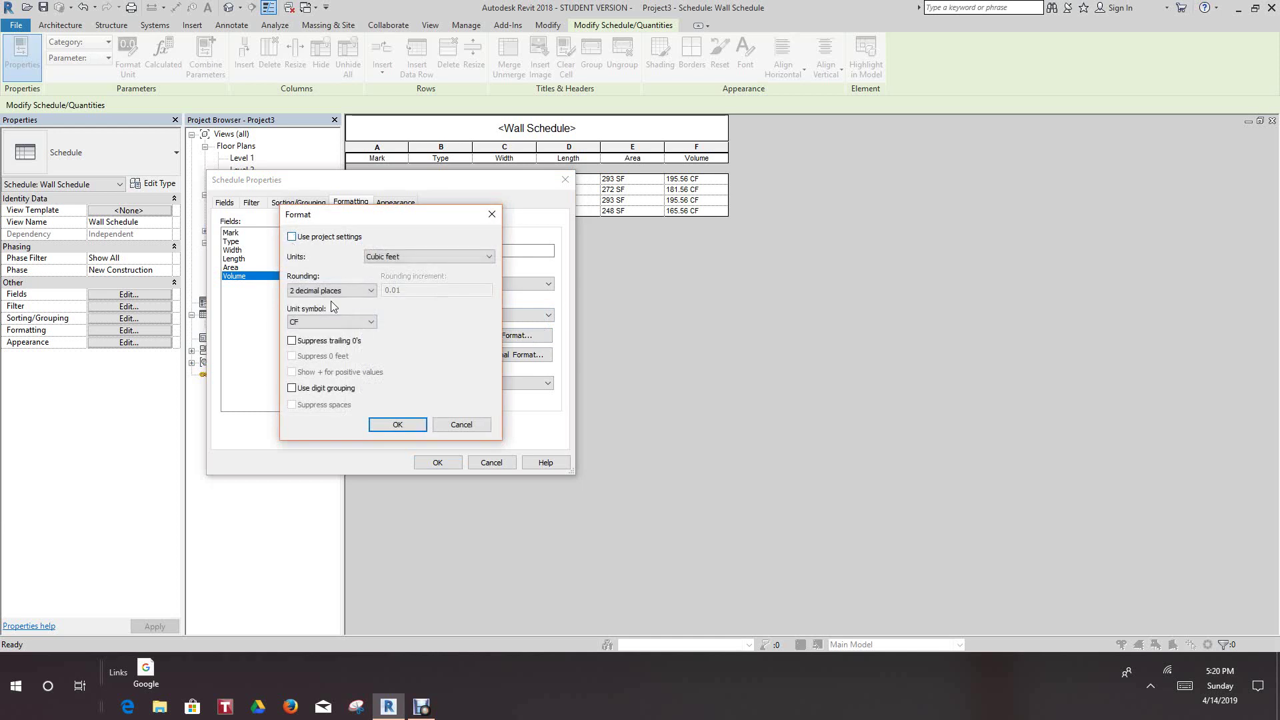
{"action": "left_click", "coordinate": [372, 322]}
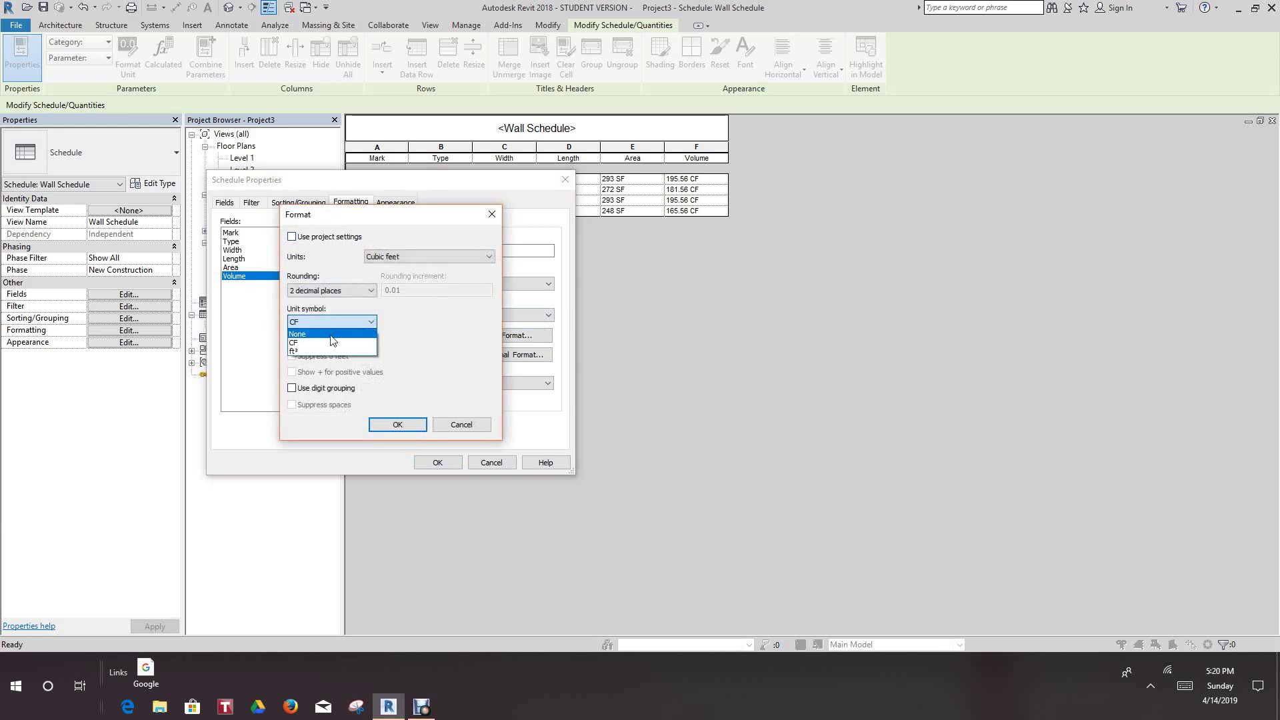
{"action": "left_click", "coordinate": [319, 352]}
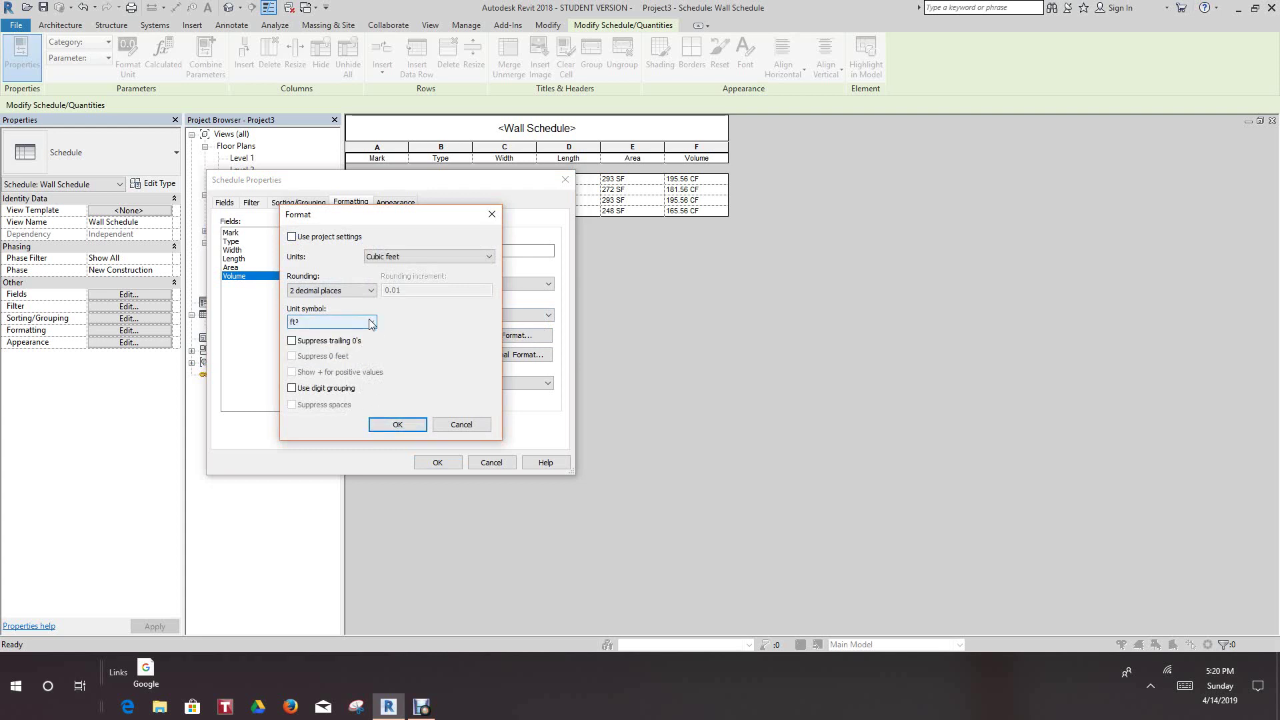
{"action": "left_click", "coordinate": [396, 425]}
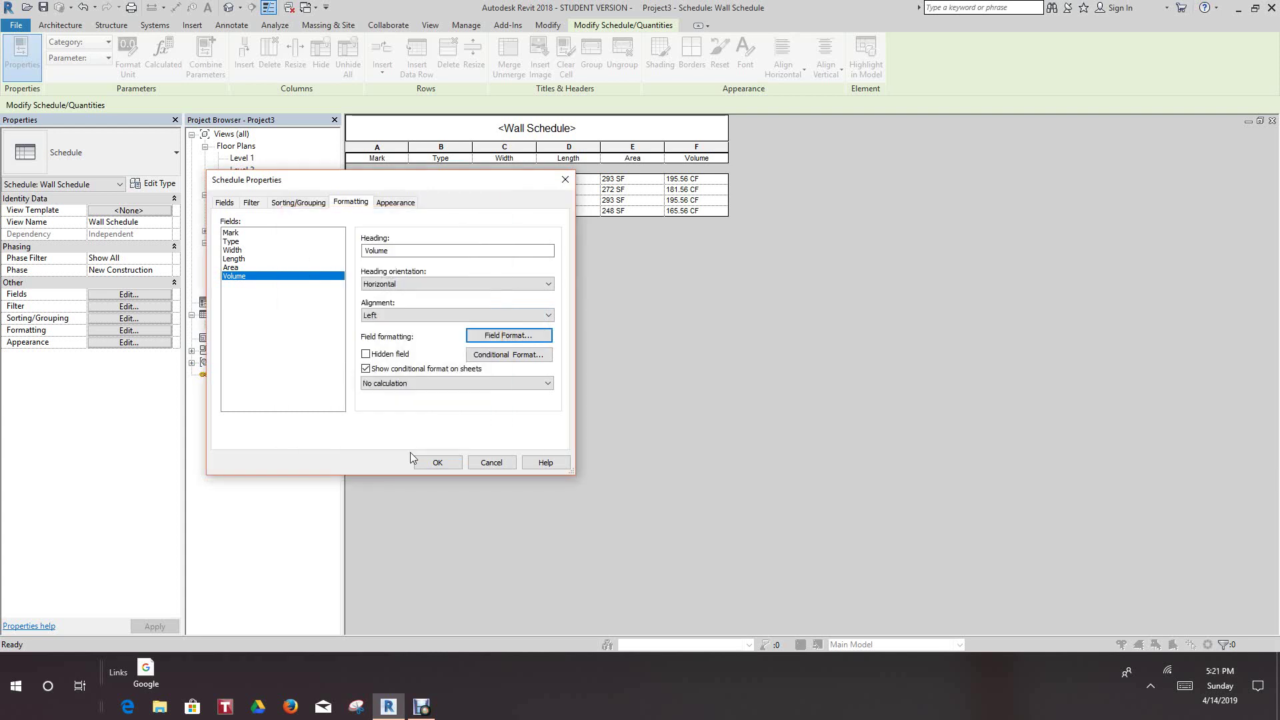
{"action": "left_click", "coordinate": [435, 466]}
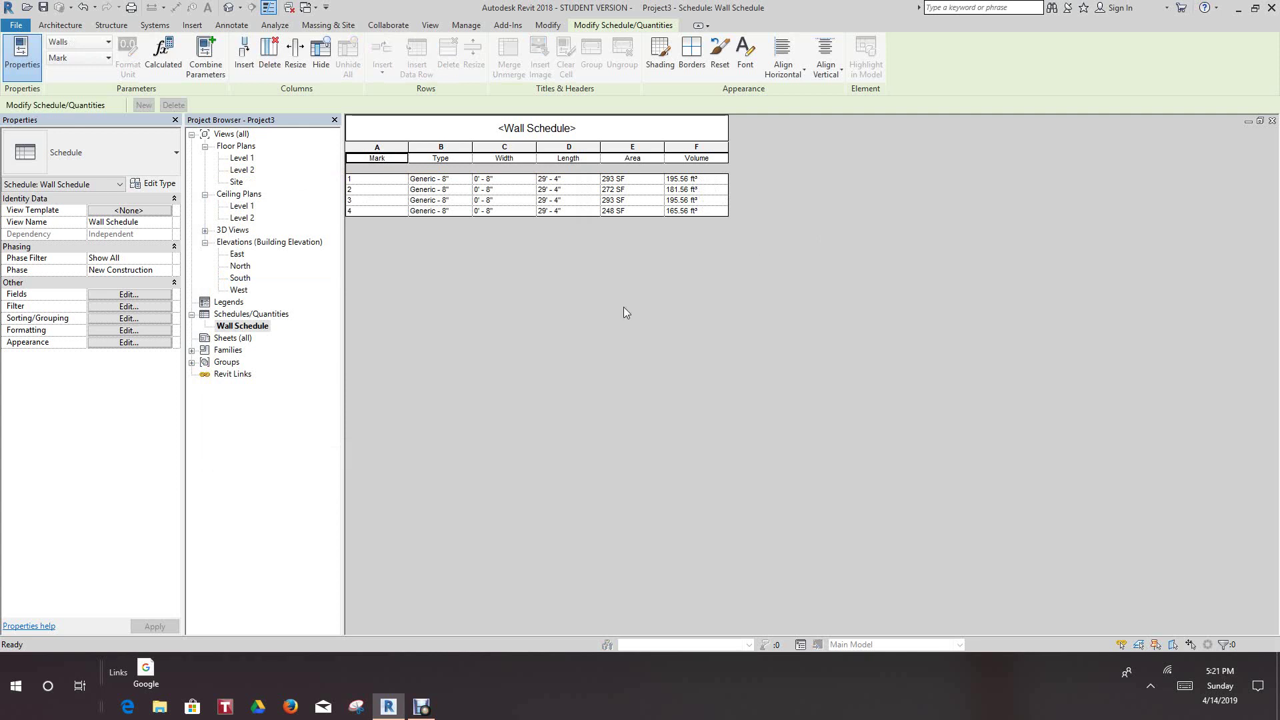
{"action": "left_click", "coordinate": [1272, 121]}
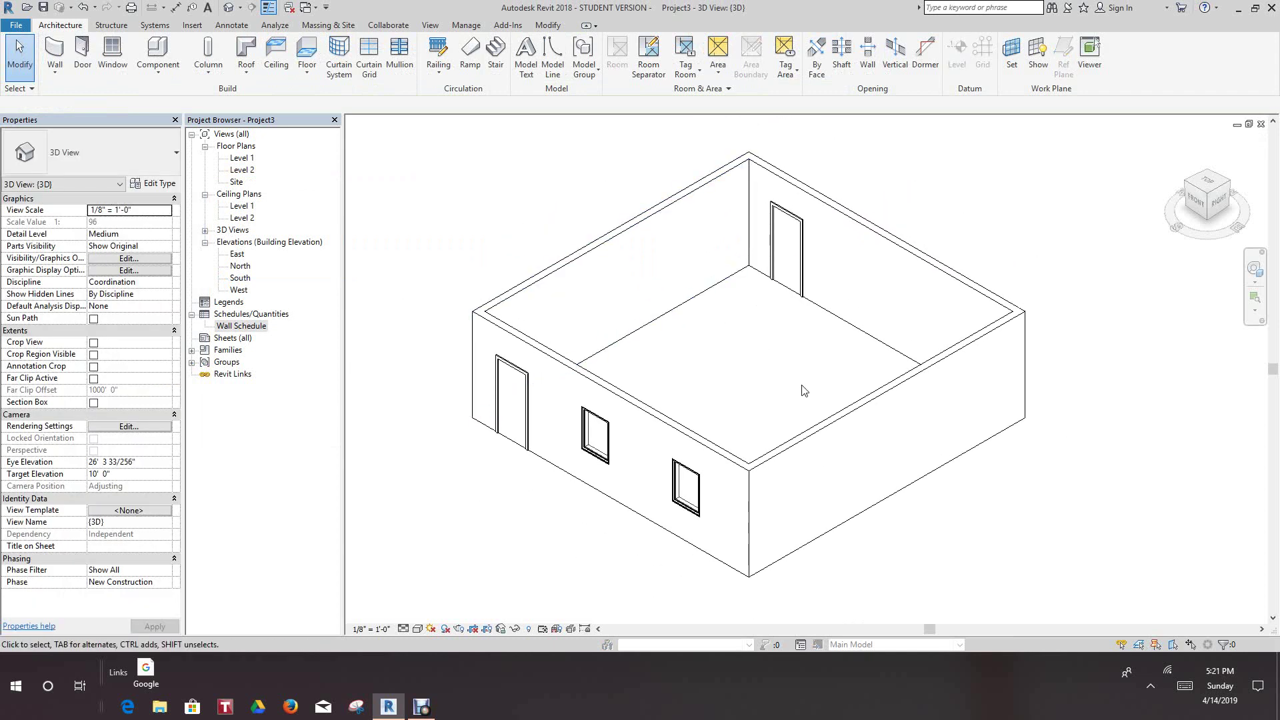
Edit the profile of wall 3 and shorten its top sketch line to 16'-0", measured from the wall 4 end
{"action": "scroll", "coordinate": [789, 373], "scroll_direction": "down", "scroll_amount": 3}
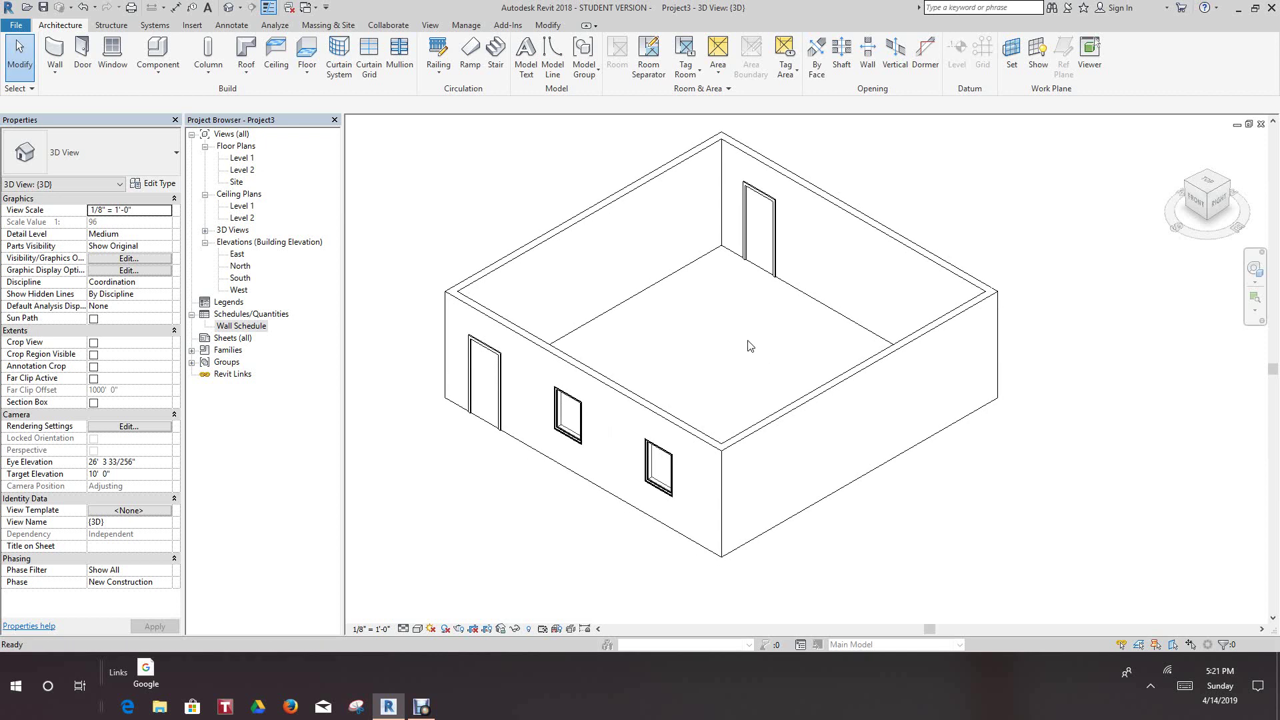
{"action": "scroll", "coordinate": [736, 360], "scroll_direction": "up", "scroll_amount": 1}
{"action": "scroll", "coordinate": [735, 362], "scroll_direction": "down", "scroll_amount": 1}
{"action": "scroll", "coordinate": [737, 372], "scroll_direction": "up", "scroll_amount": 1}
{"action": "scroll", "coordinate": [734, 371], "scroll_direction": "down", "scroll_amount": 1}
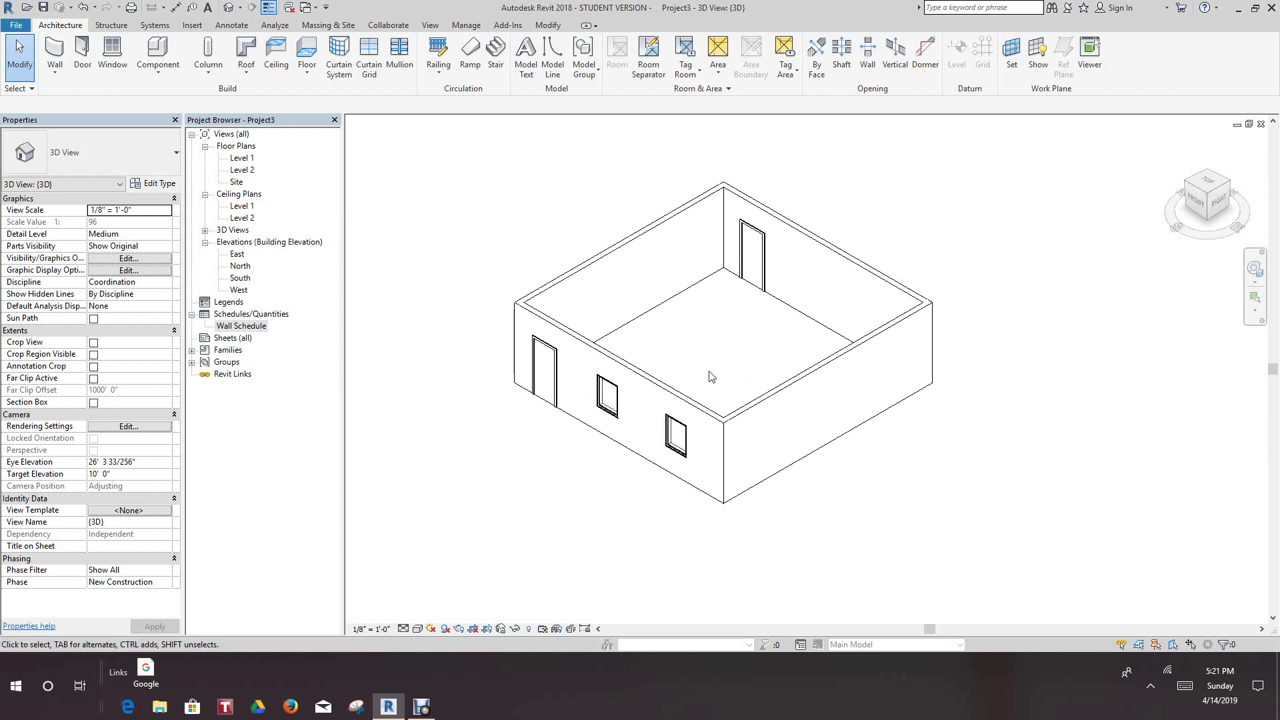
{"action": "left_click", "coordinate": [773, 405]}
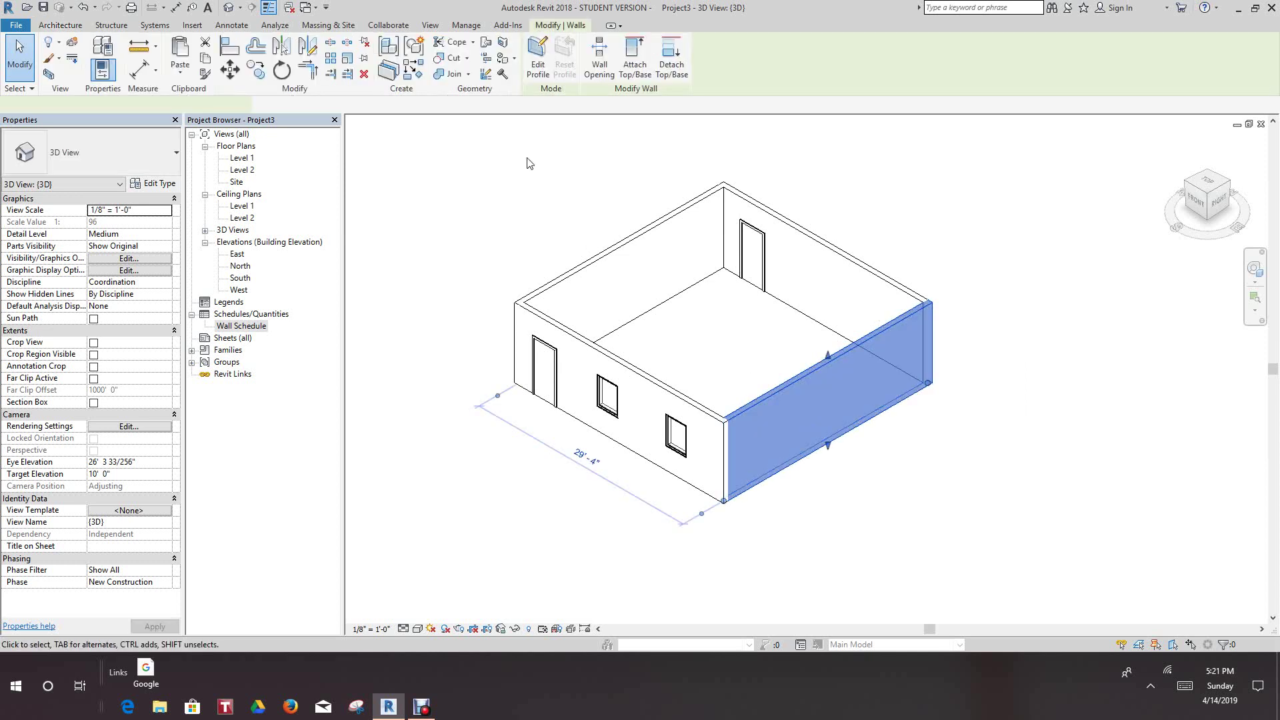
{"action": "left_click", "coordinate": [538, 58]}
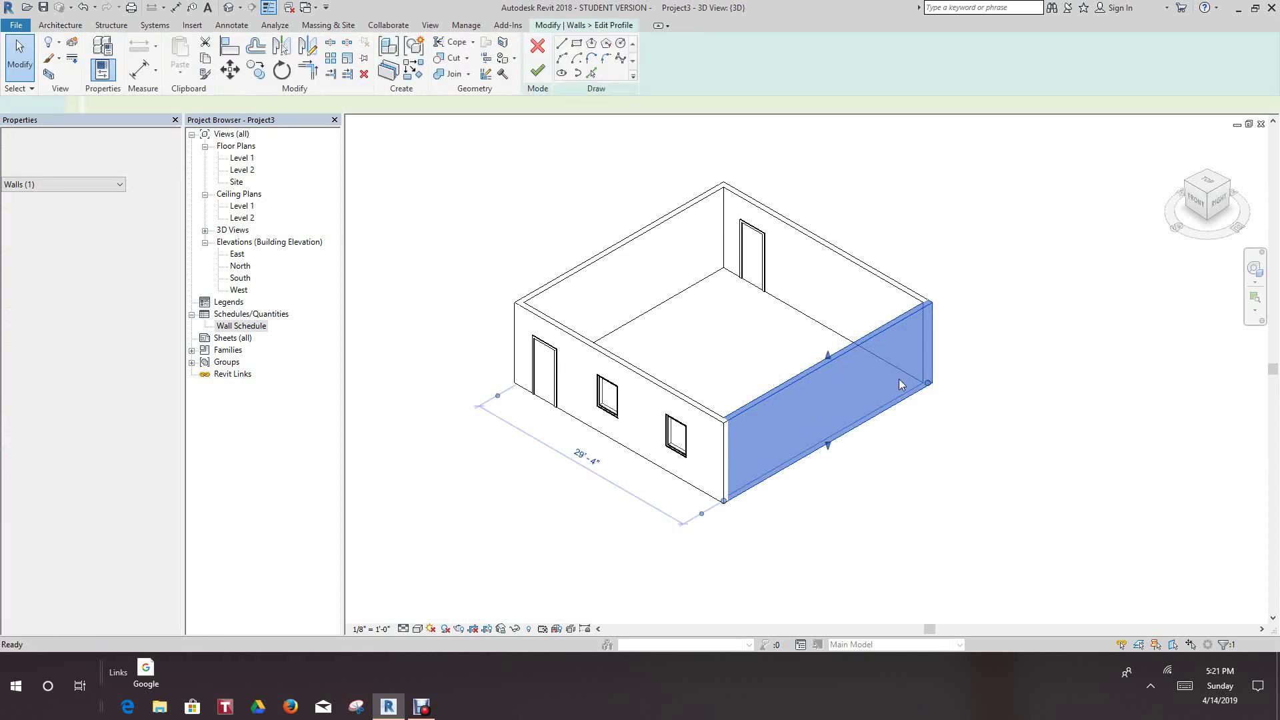
{"action": "scroll", "coordinate": [867, 373], "scroll_direction": "up", "scroll_amount": 1}
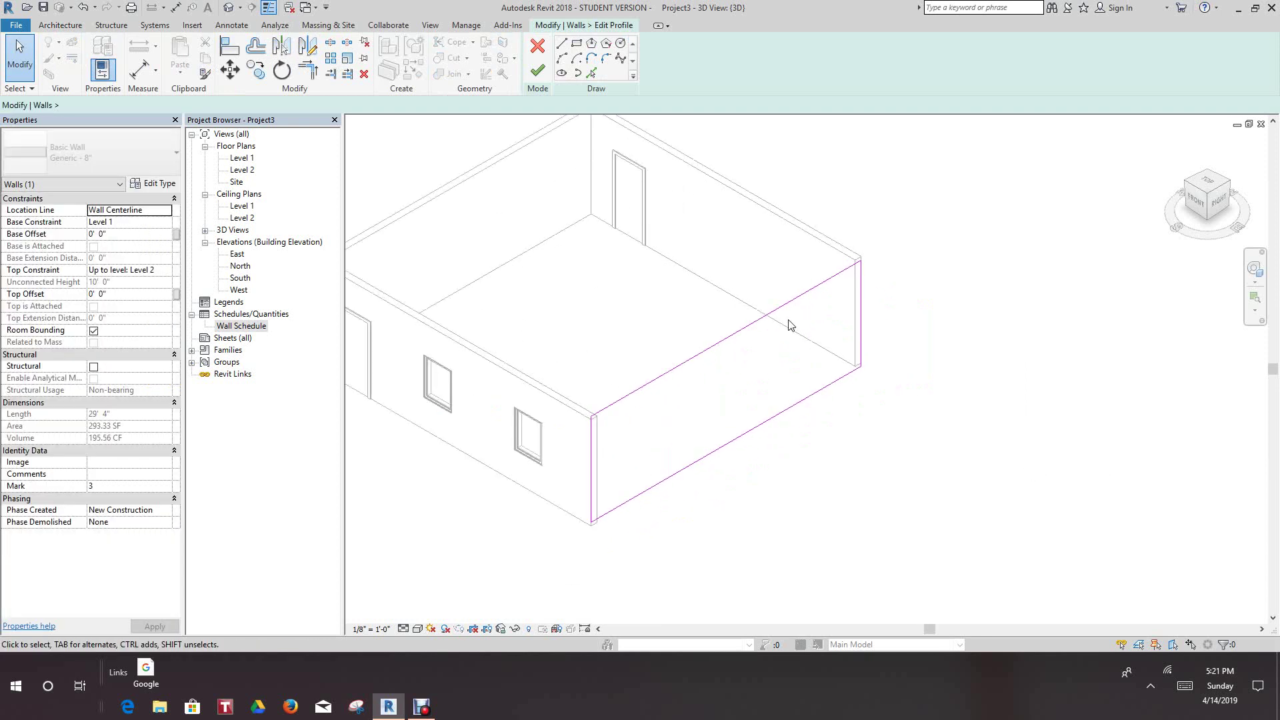
{"action": "left_click", "coordinate": [830, 278]}
{"action": "left_click_drag", "start_coordinate": [861, 261], "coordinate": [741, 340]}
{"action": "scroll", "coordinate": [744, 343], "scroll_direction": "up", "scroll_amount": 3}
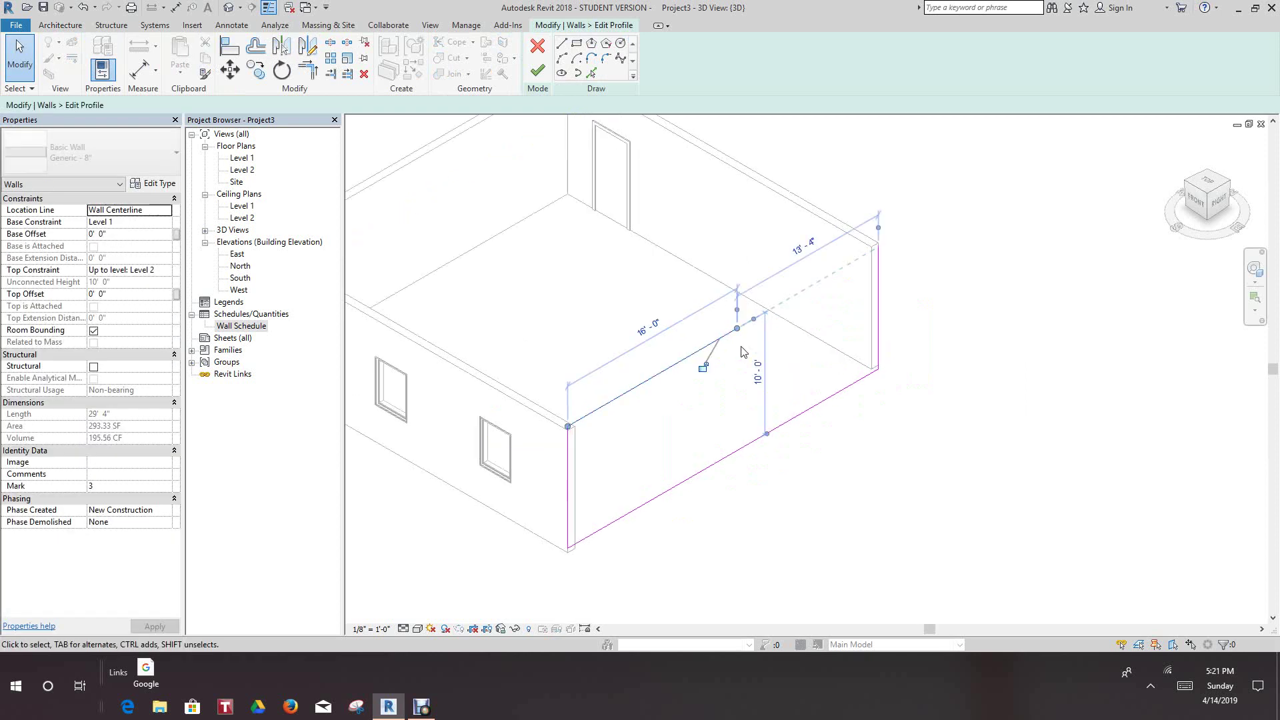
Sketch a 5'-0" vertical line down from the shortened top line's end and a horizontal line to the profile's far edge
{"action": "left_click", "coordinate": [560, 44]}
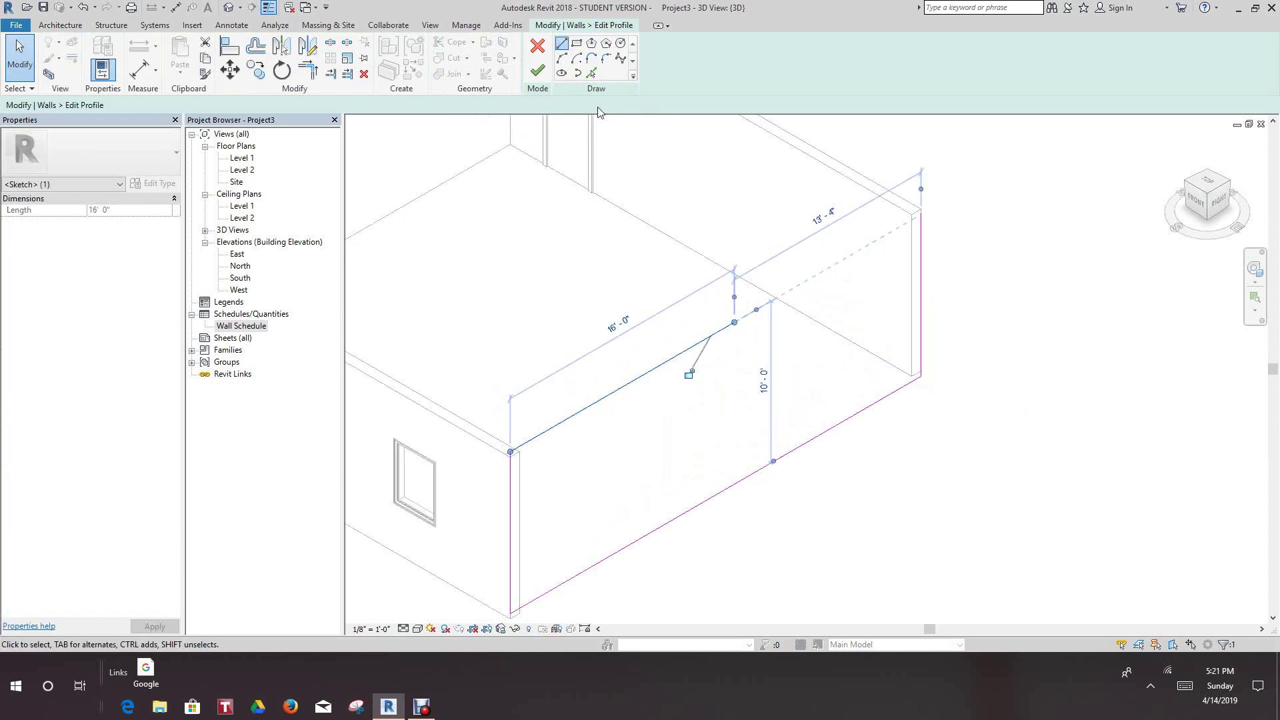
{"action": "left_click", "coordinate": [734, 324]}
{"action": "left_click", "coordinate": [735, 402]}
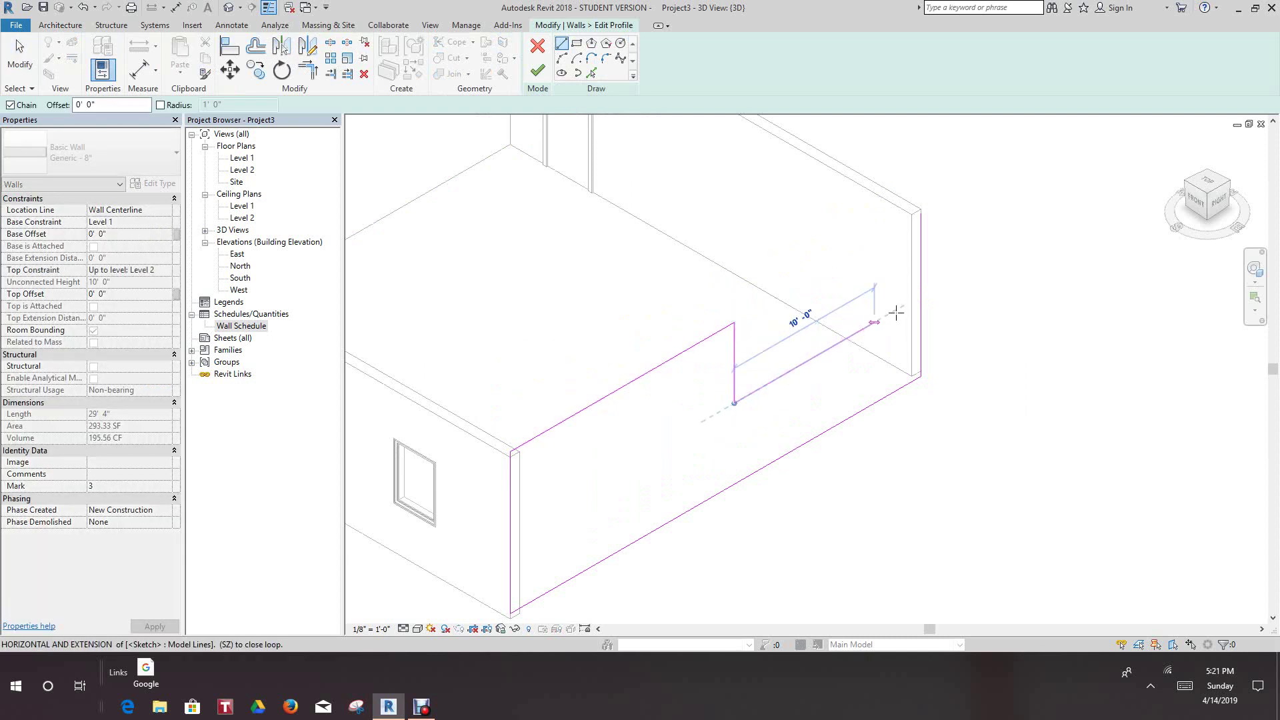
{"action": "left_click", "coordinate": [915, 295]}
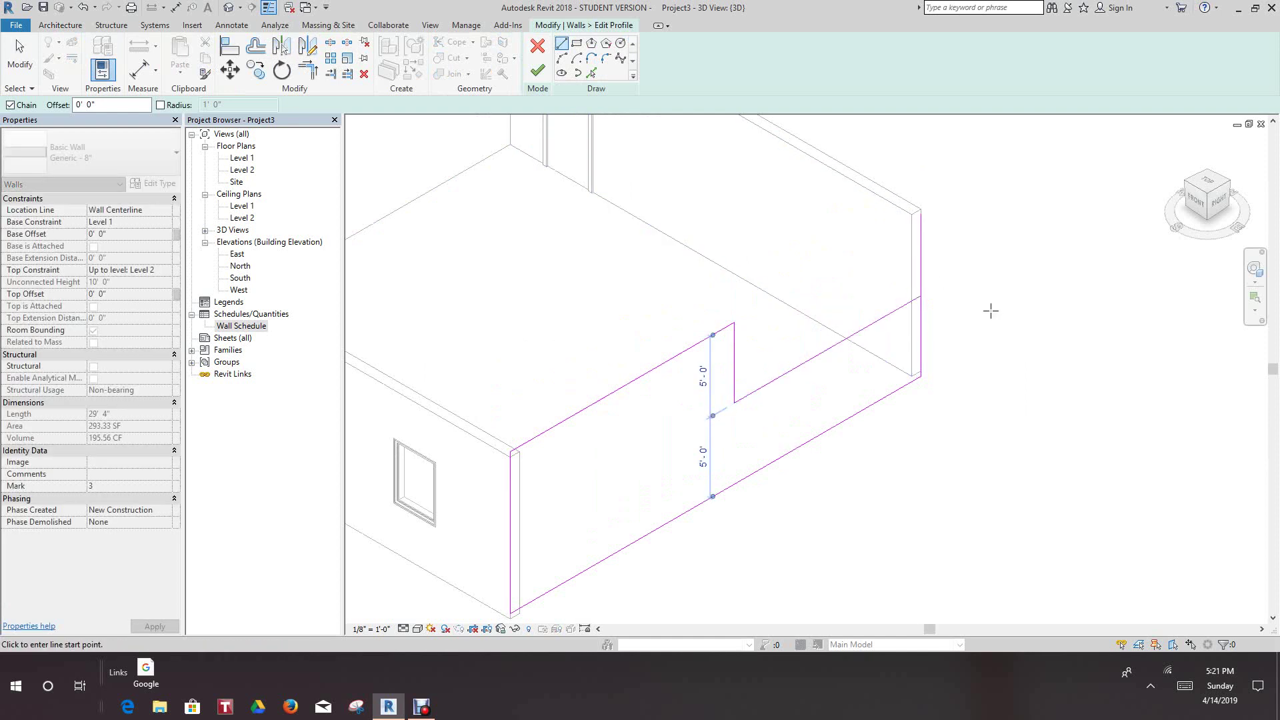
{"action": "key", "text": "Escape"}
{"action": "key", "text": "Escape"}
Trim the far vertical edge to the new horizontal line and finish editing wall 3's profile
{"action": "left_click", "coordinate": [864, 334]}
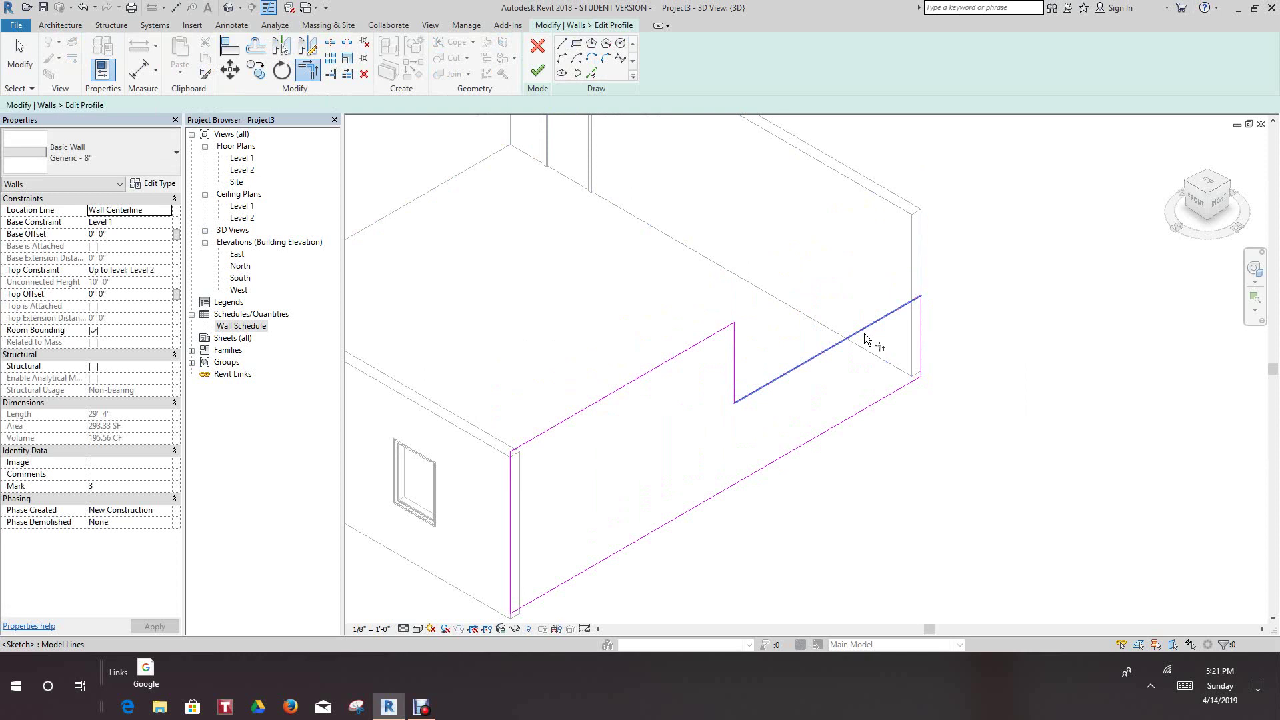
{"action": "left_click", "coordinate": [537, 70]}
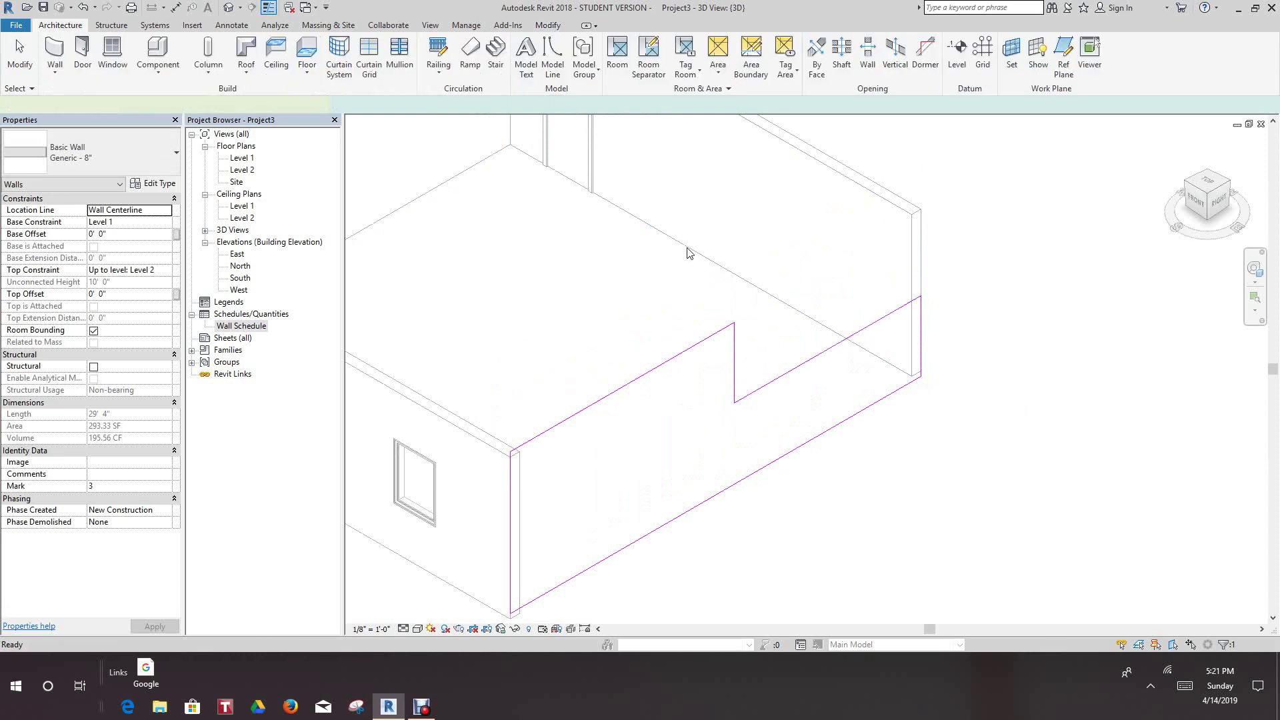
{"action": "left_click", "coordinate": [1063, 232]}
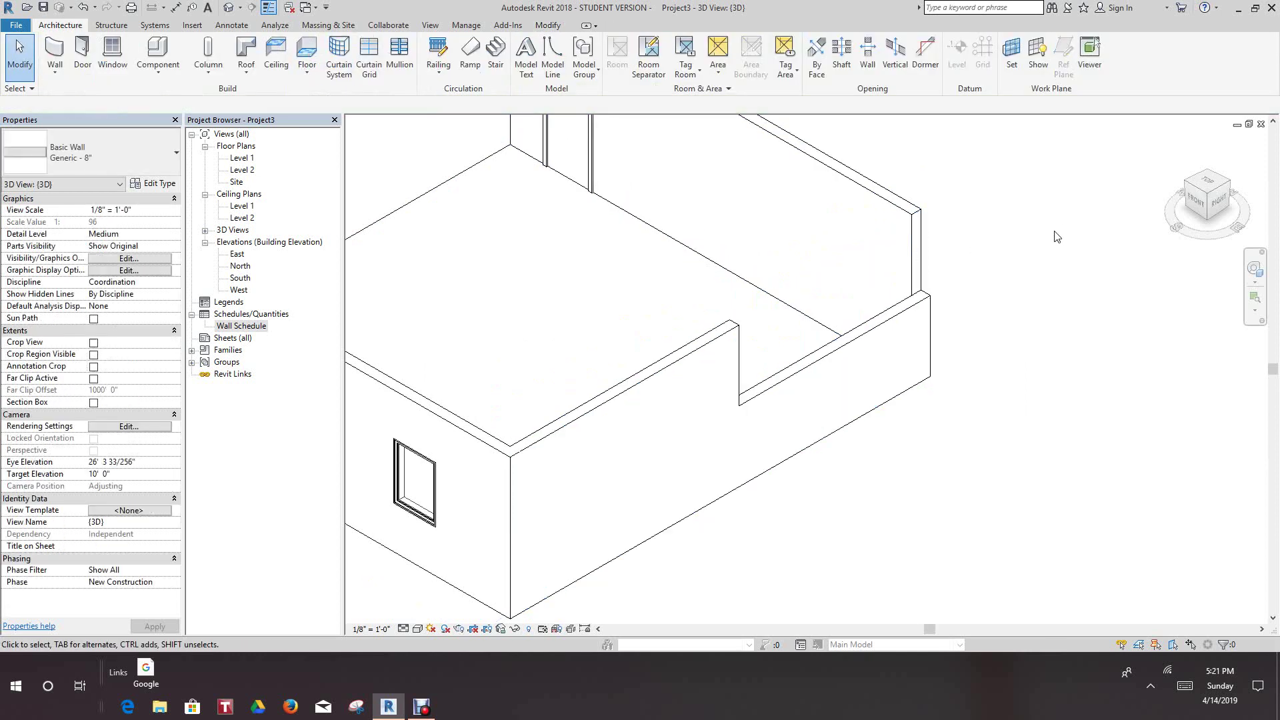
Check wall 3's area and volume in the wall schedule after the profile edit, and return to the 3D view of the whole building
{"action": "double_click", "coordinate": [255, 326]}
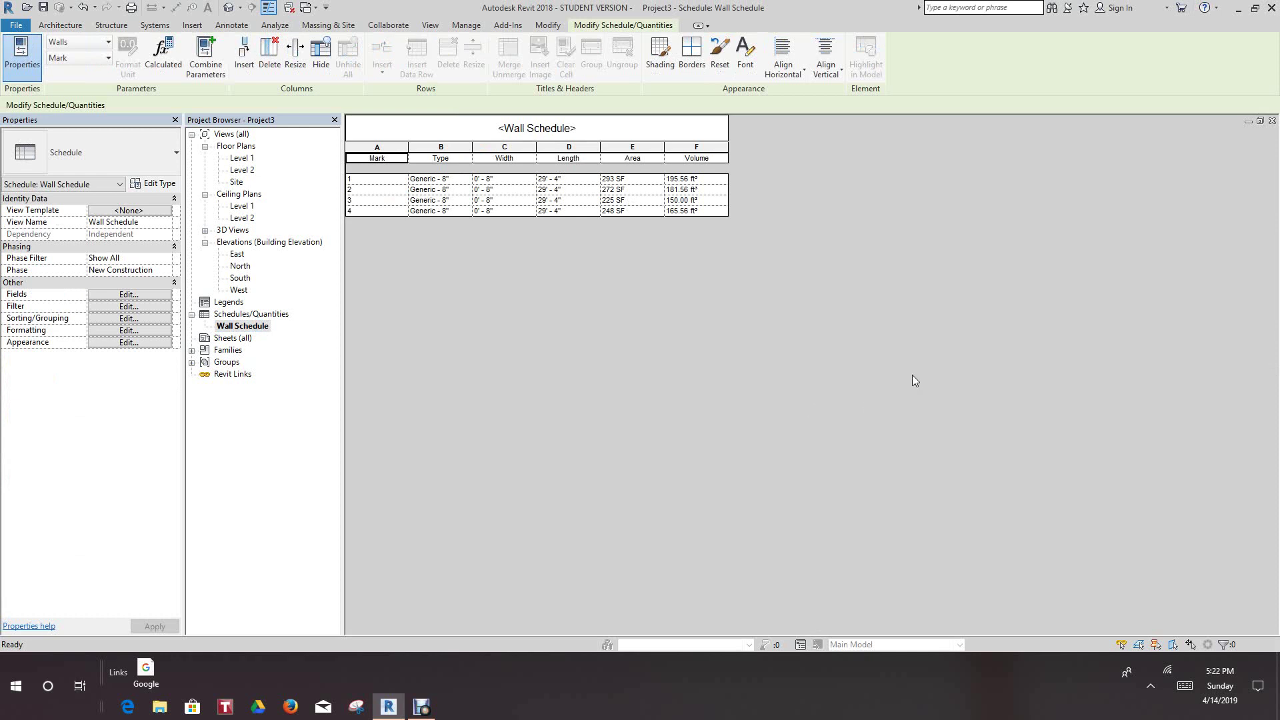
{"action": "left_click", "coordinate": [1273, 121]}
{"action": "scroll", "coordinate": [993, 360], "scroll_direction": "down", "scroll_amount": 5}
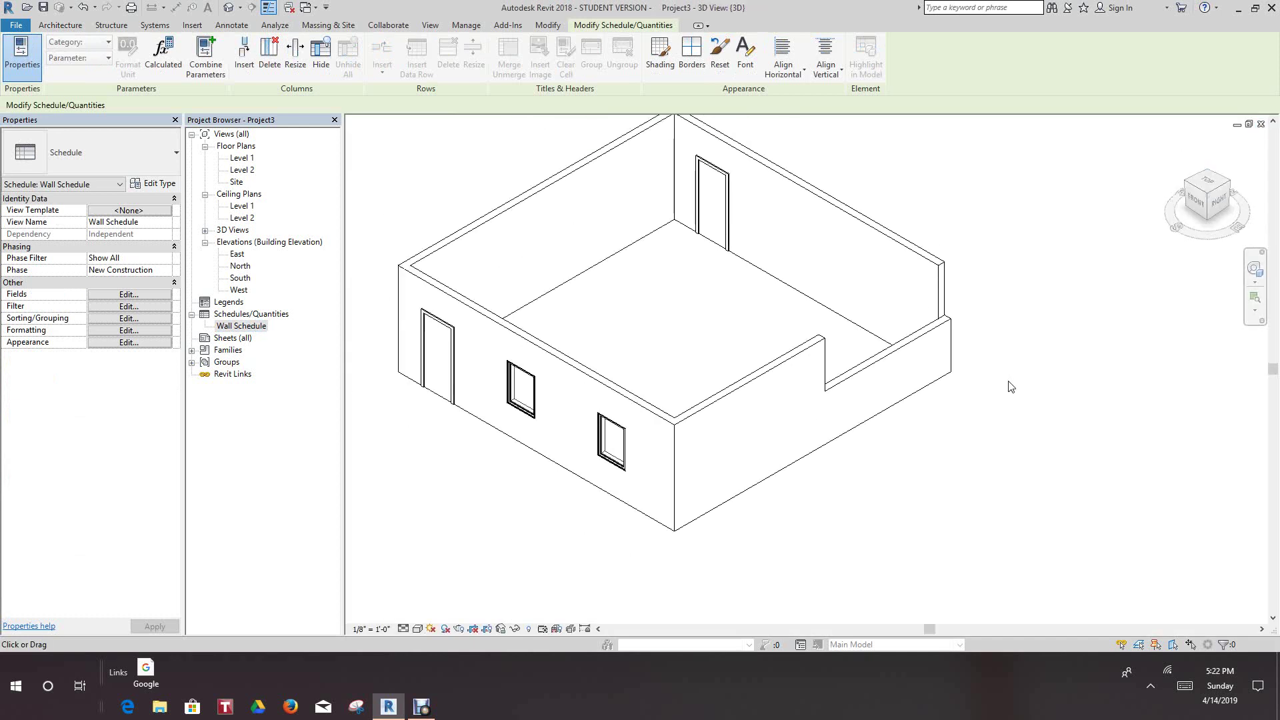
{"action": "scroll", "coordinate": [967, 499], "scroll_direction": "up", "scroll_amount": 1}
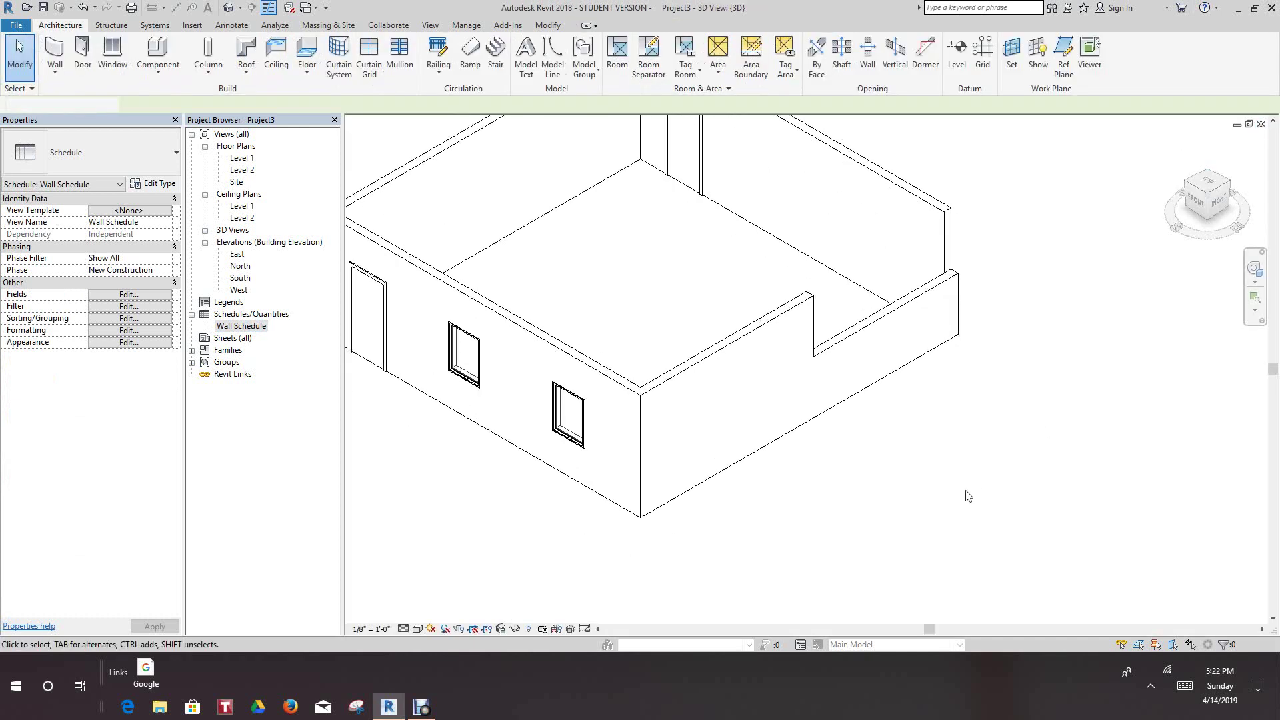
{"action": "scroll", "coordinate": [974, 494], "scroll_direction": "down", "scroll_amount": 1}
{"action": "middle_click_drag", "start_coordinate": [974, 494], "coordinate": [1000, 517]}
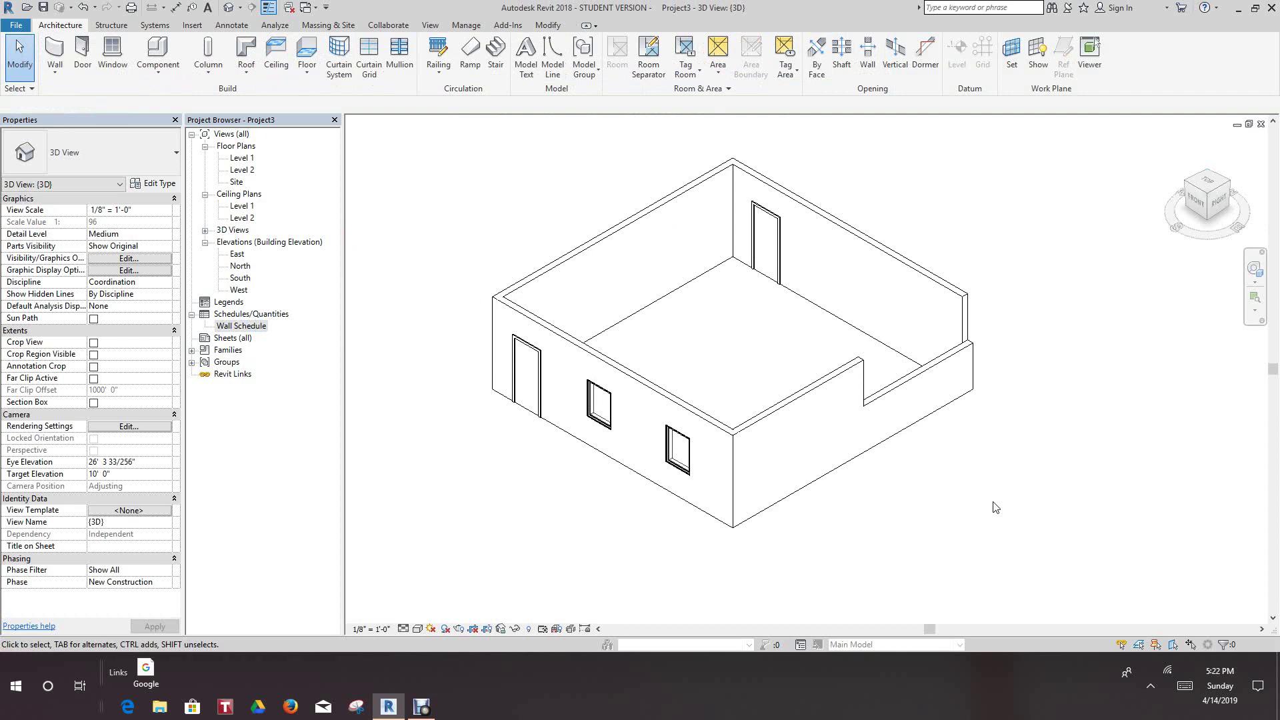
{"action": "scroll", "coordinate": [995, 505], "scroll_direction": "up", "scroll_amount": 1}
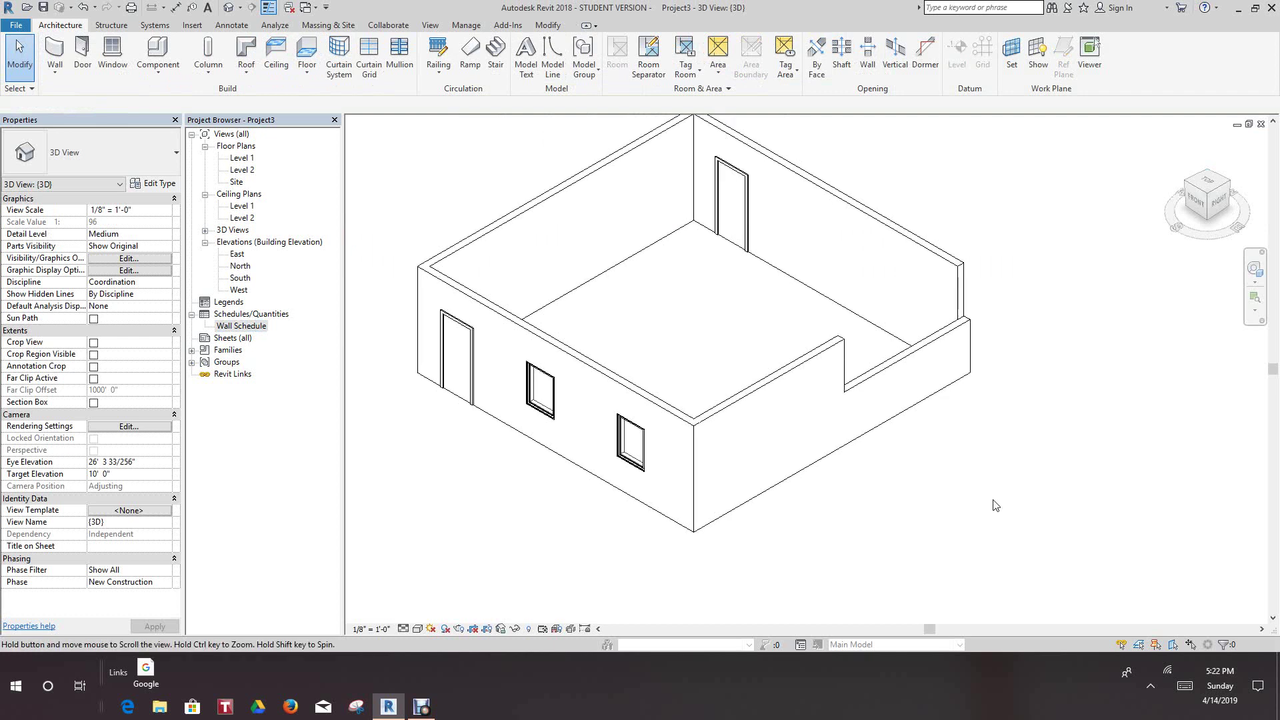
{"action": "left_click", "coordinate": [422, 707]}
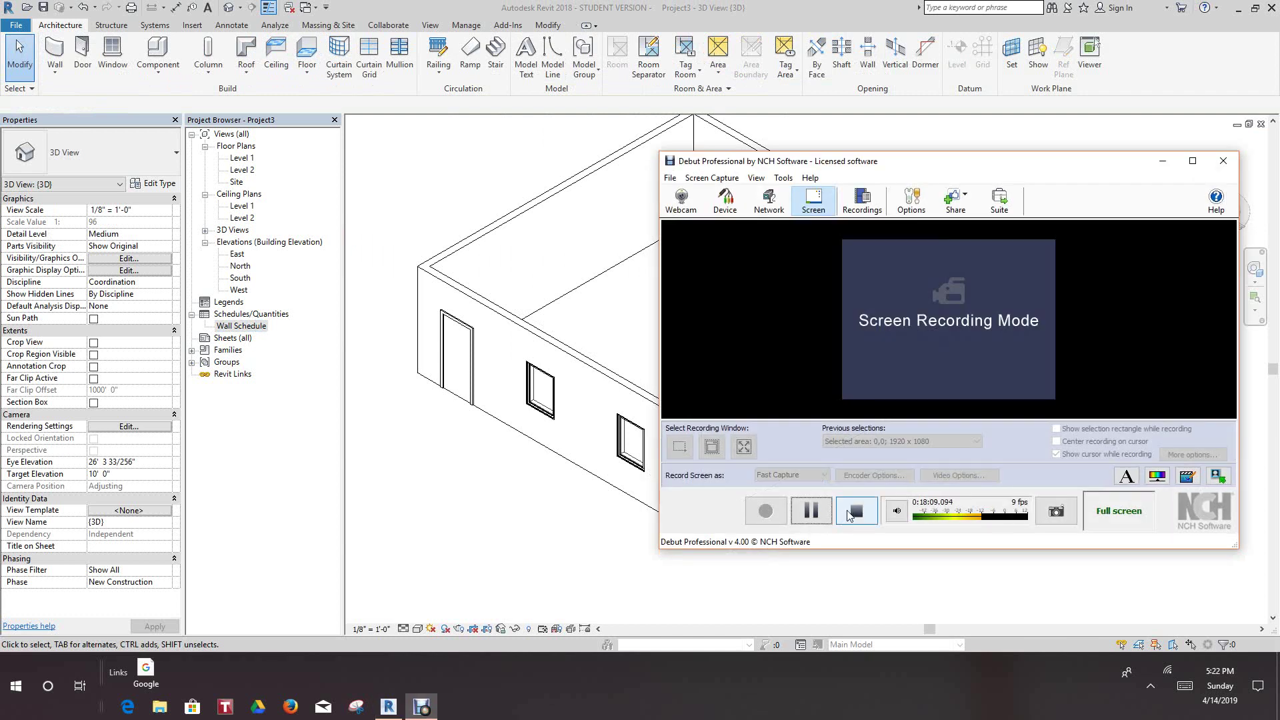